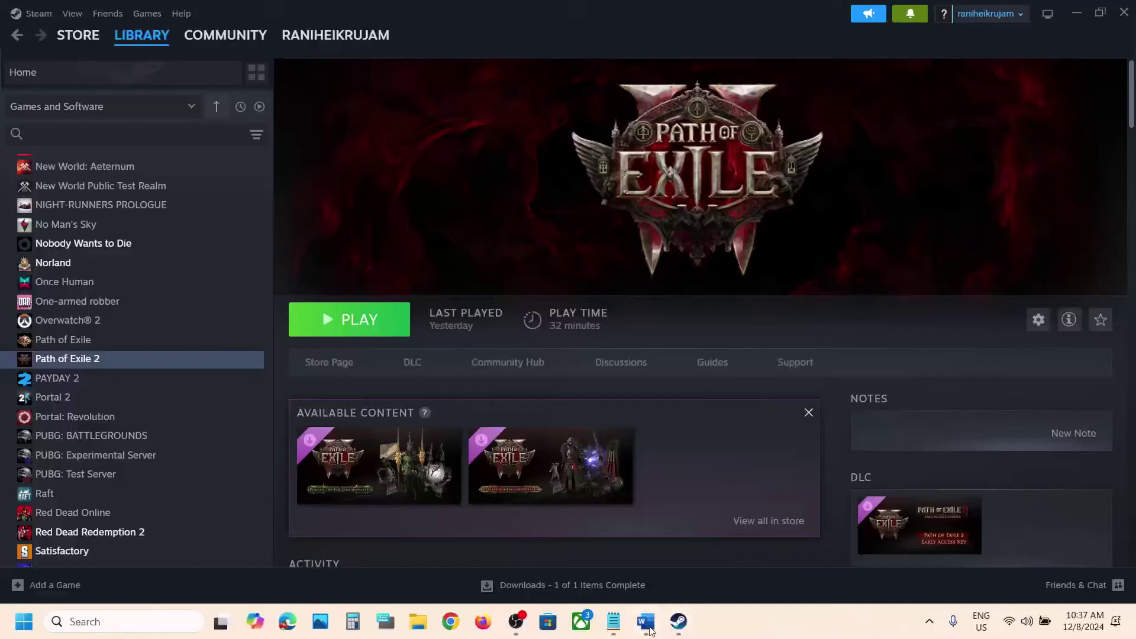
- Open the Word document listing the fix steps, then bring up File Explorer
{"action": "left_click", "coordinate": [648, 627]}
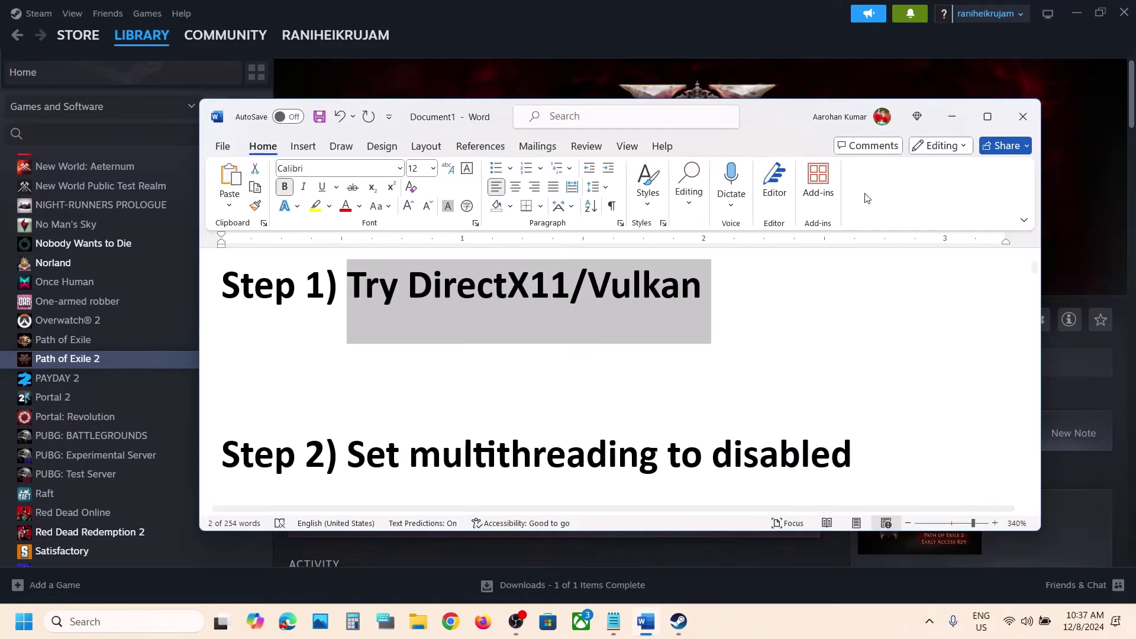
{"action": "left_click", "coordinate": [951, 118]}
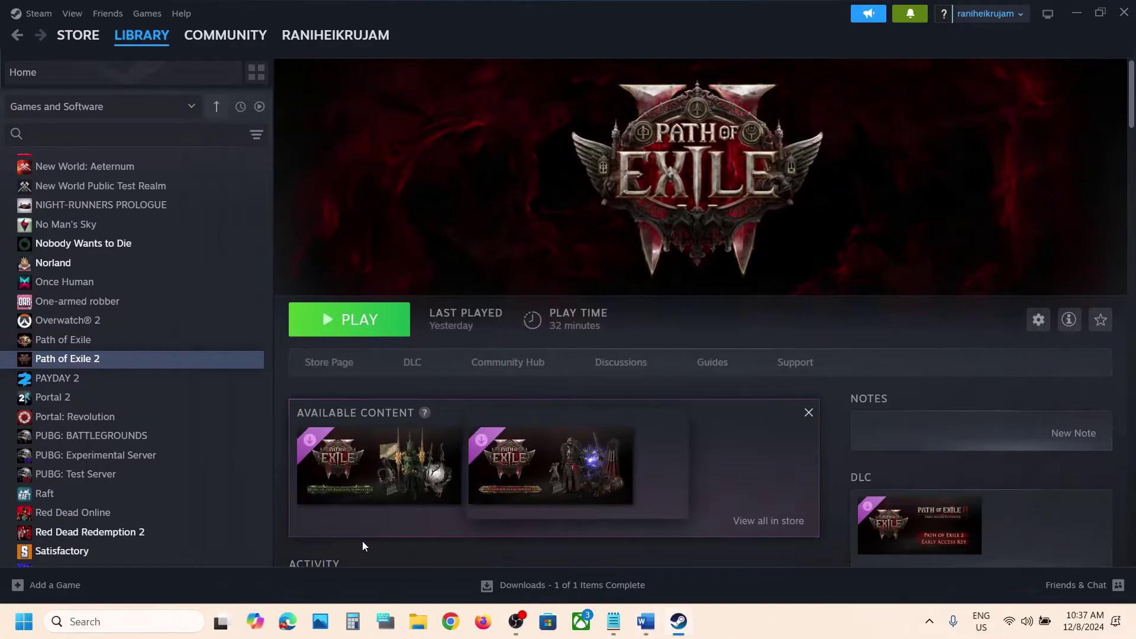
{"action": "left_click", "coordinate": [421, 626]}
{"action": "left_click", "coordinate": [420, 626]}
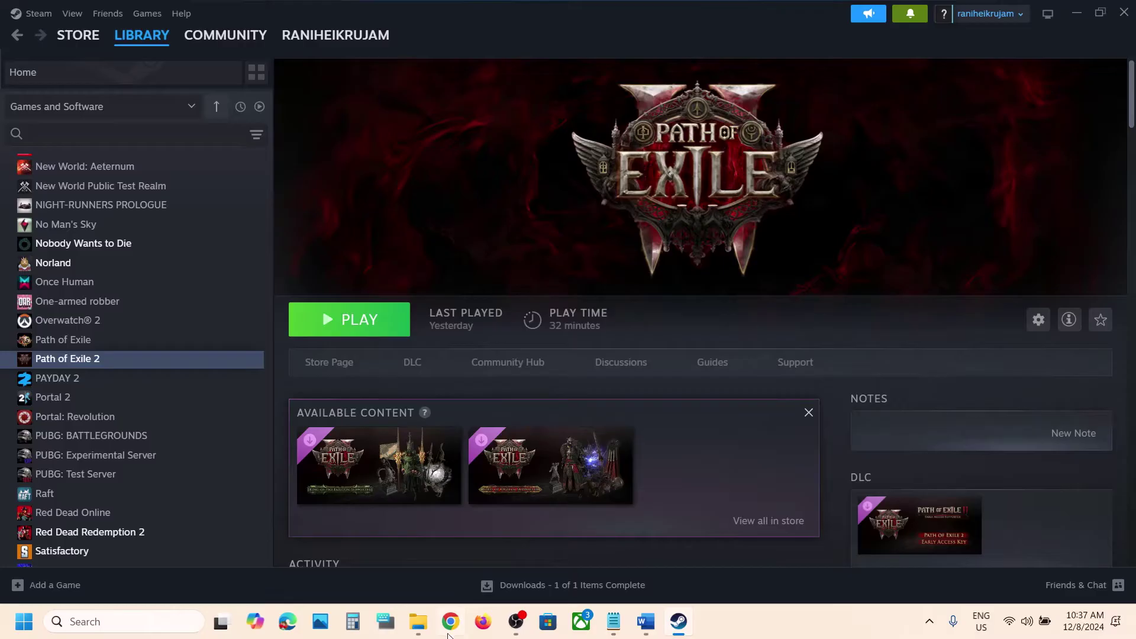
{"action": "left_click", "coordinate": [421, 621]}
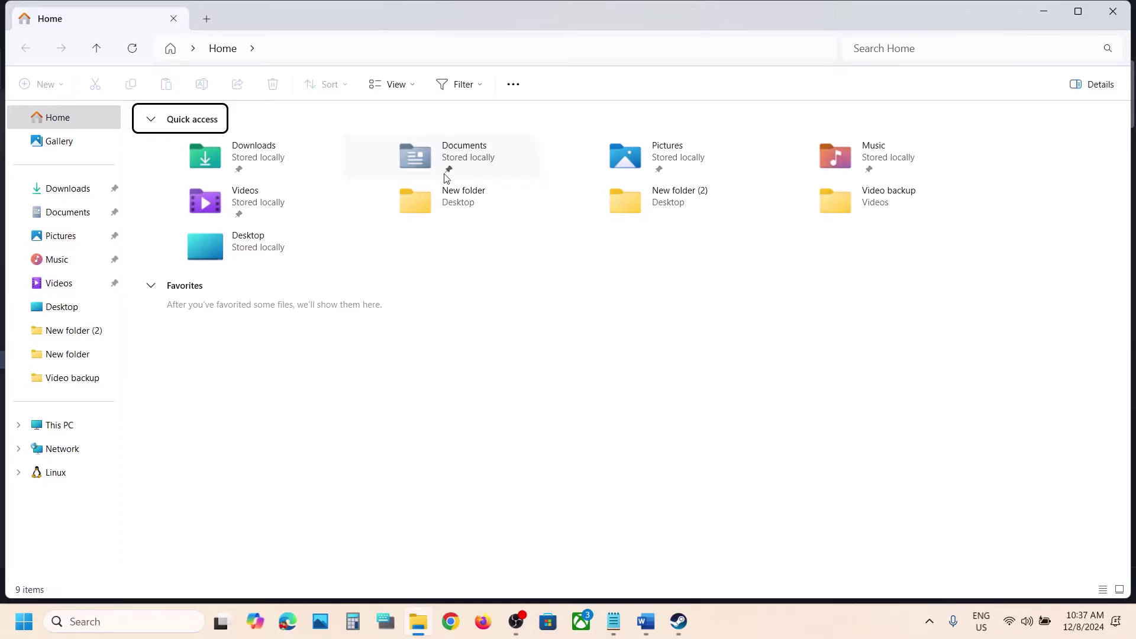
- Browse to Documents > My Games > Path of Exile 2 and open poe2_production_Config in Notepad
{"action": "left_click", "coordinate": [64, 214]}
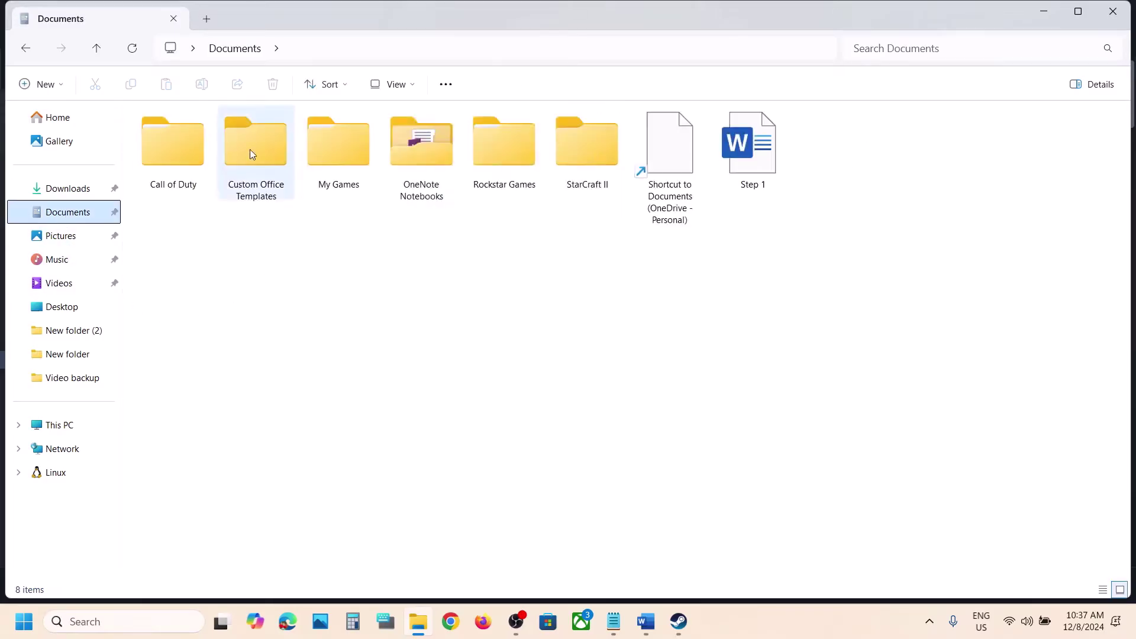
{"action": "double_click", "coordinate": [349, 148]}
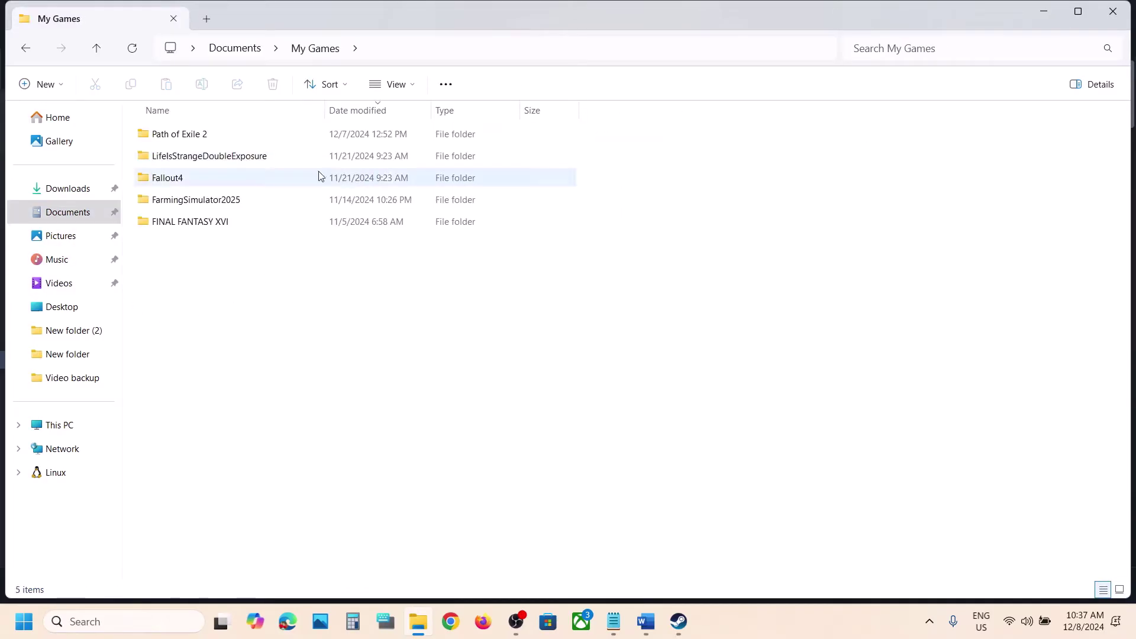
{"action": "left_click", "coordinate": [215, 144]}
{"action": "double_click", "coordinate": [245, 144]}
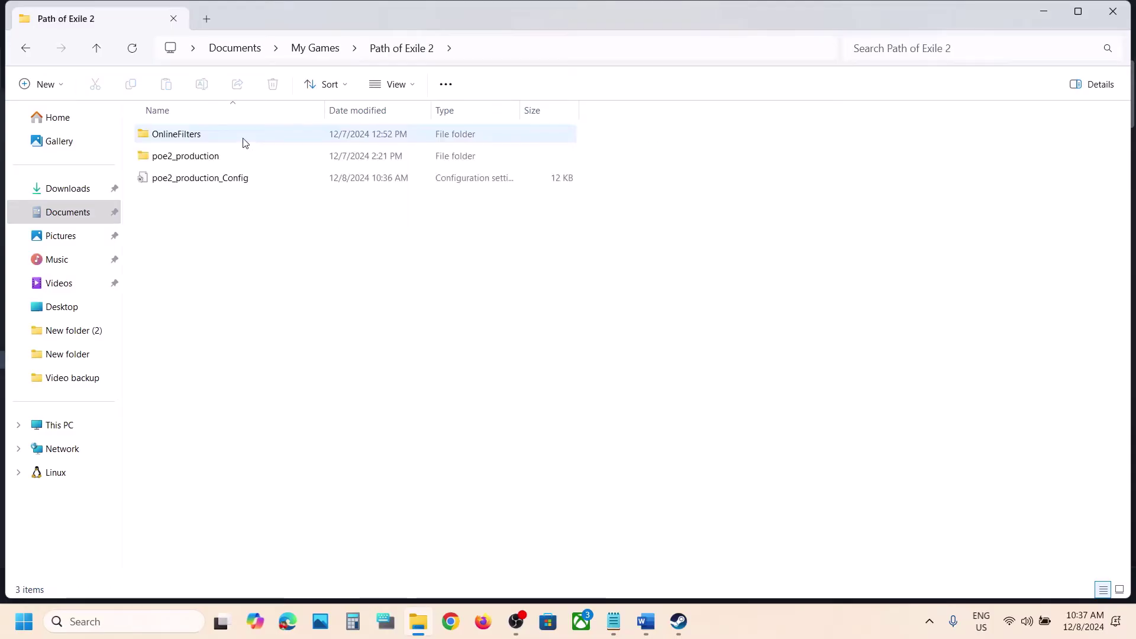
{"action": "left_click", "coordinate": [212, 179]}
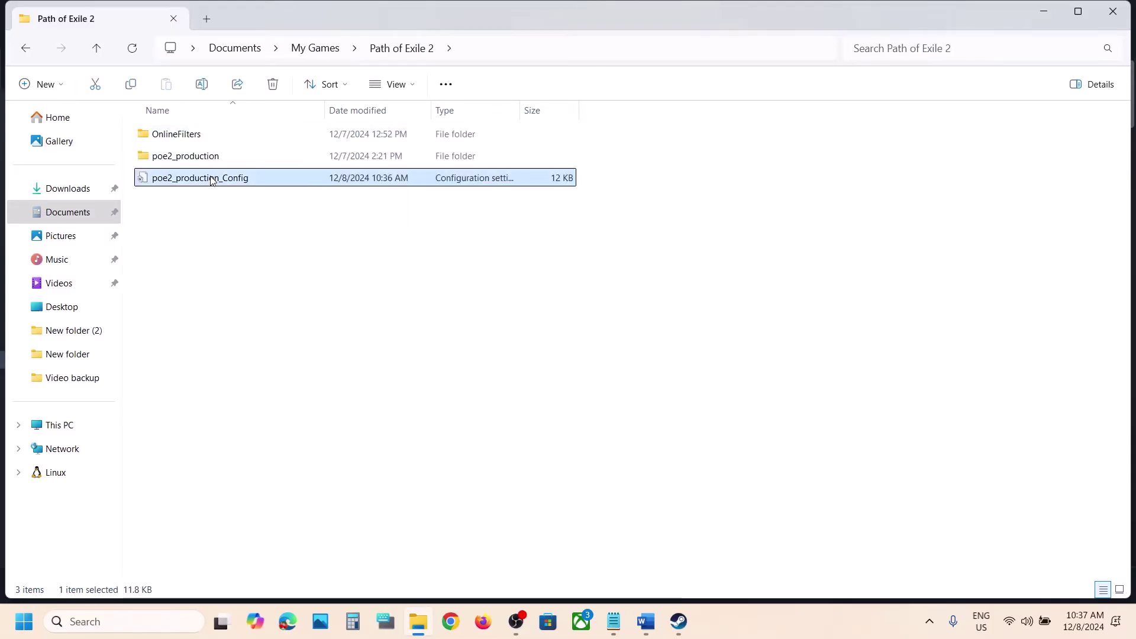
{"action": "right_click", "coordinate": [212, 180]}
{"action": "mouse_move", "coordinate": [342, 258]}
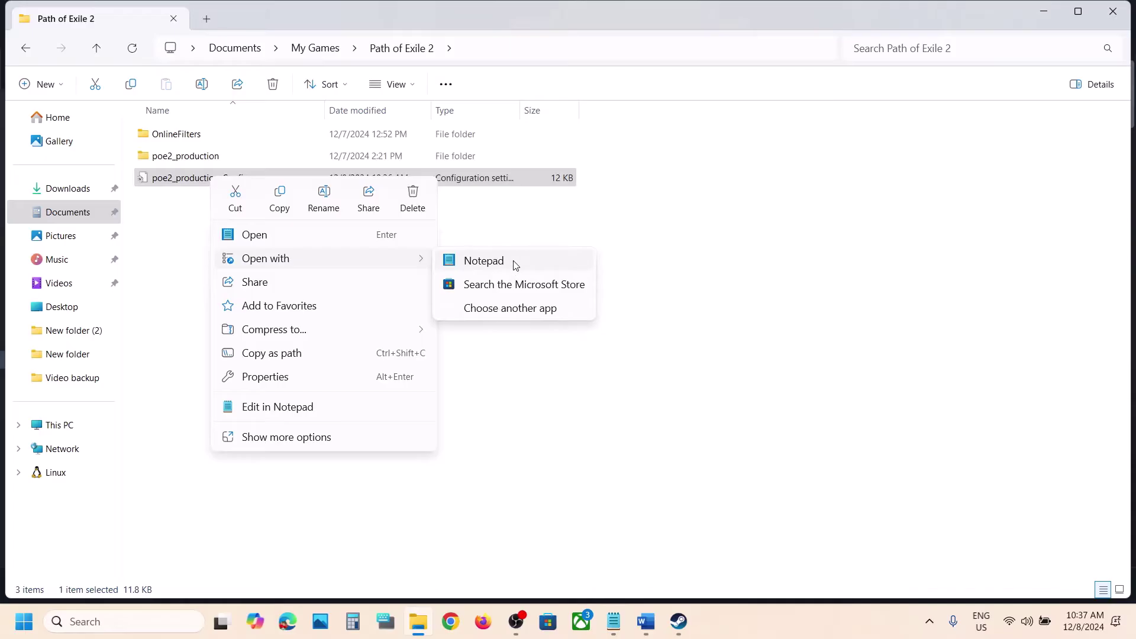
{"action": "left_click", "coordinate": [516, 264]}
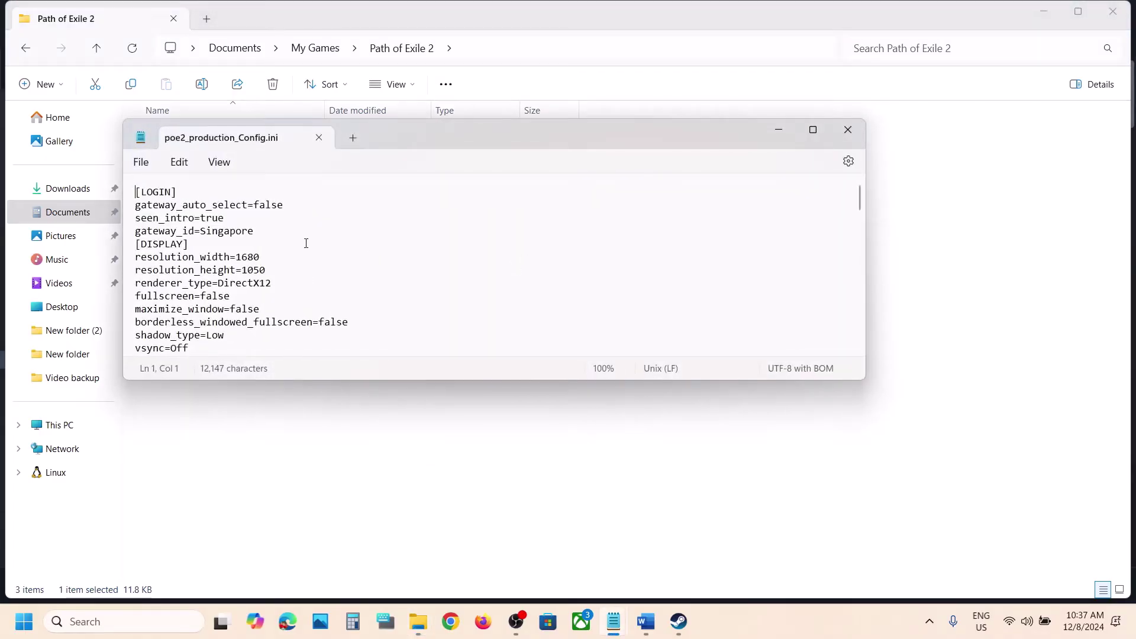
- Save the config with renderer_type set to DirectX11
{"action": "left_click", "coordinate": [273, 283]}
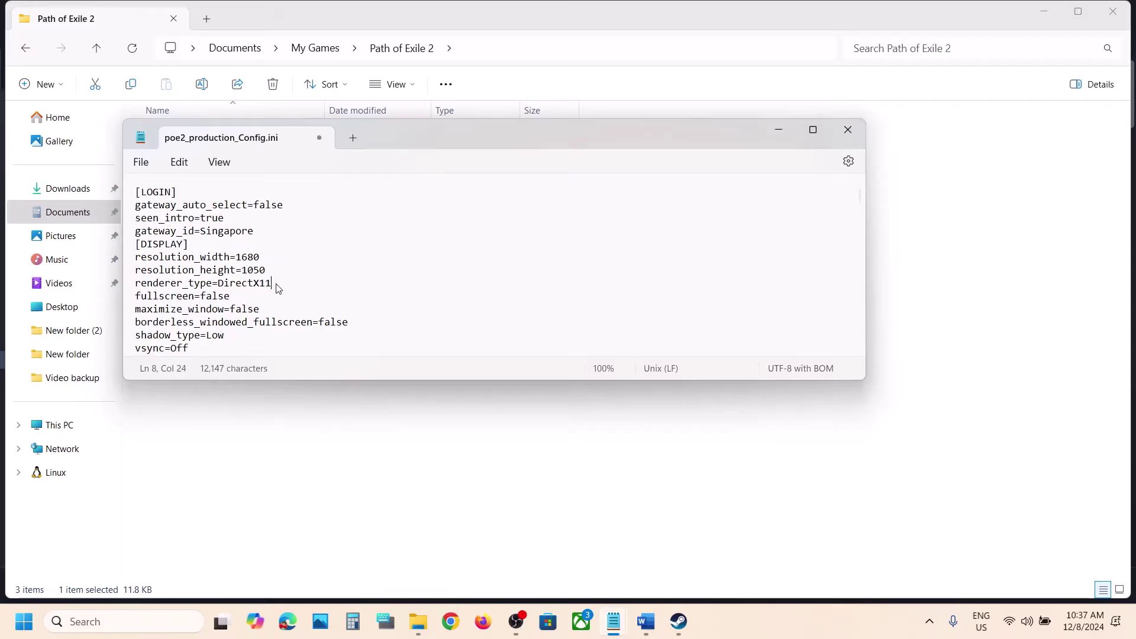
{"action": "left_click", "coordinate": [142, 162]}
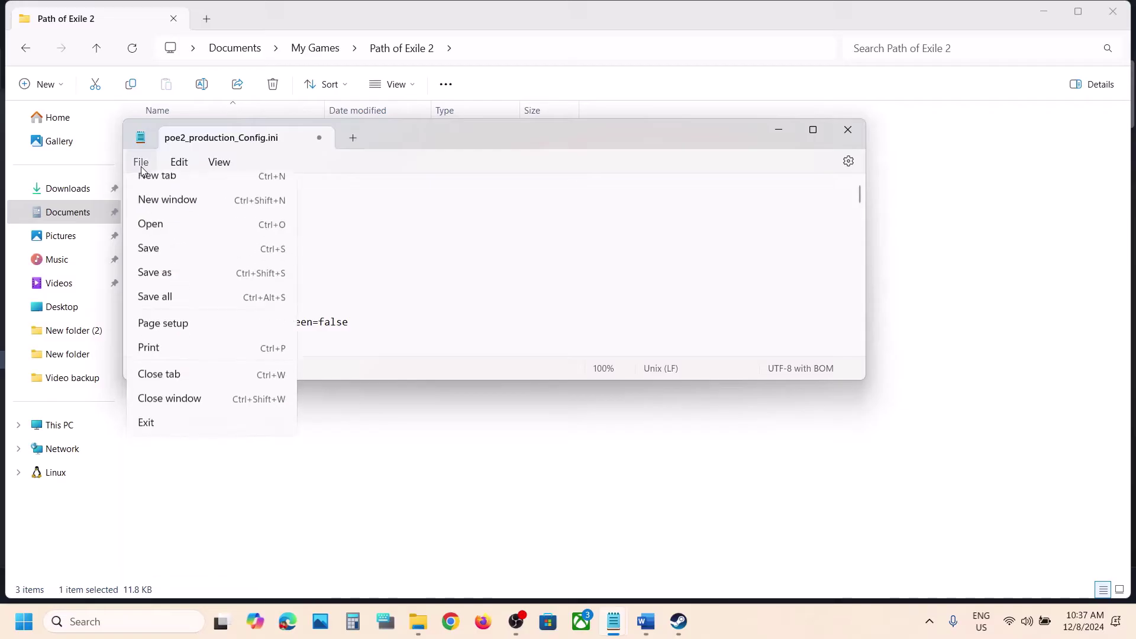
{"action": "left_click", "coordinate": [171, 267]}
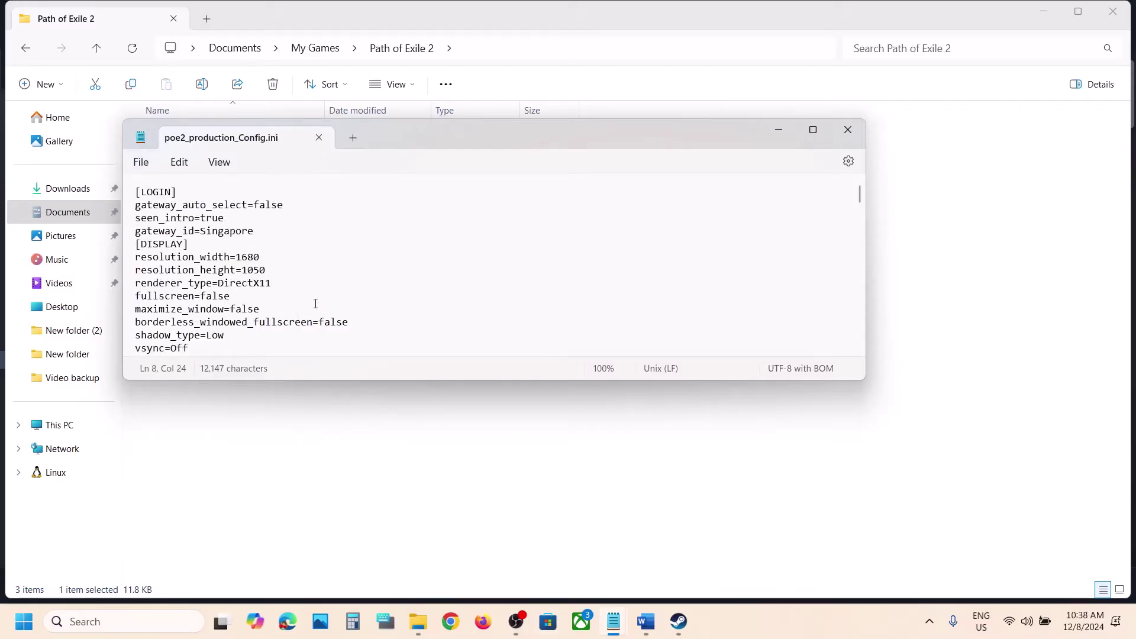
- Replace the DirectX11 renderer value with vulkan and save the config again
{"action": "left_click_drag", "start_coordinate": [277, 283], "coordinate": [225, 287]}
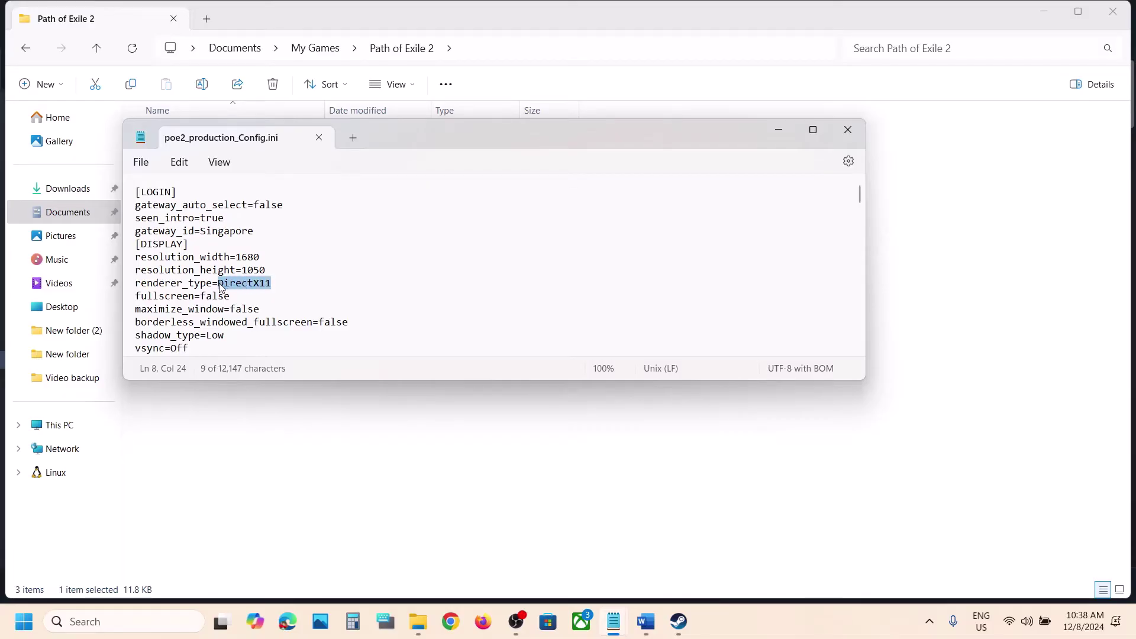
{"action": "type", "text": "vulkan"}
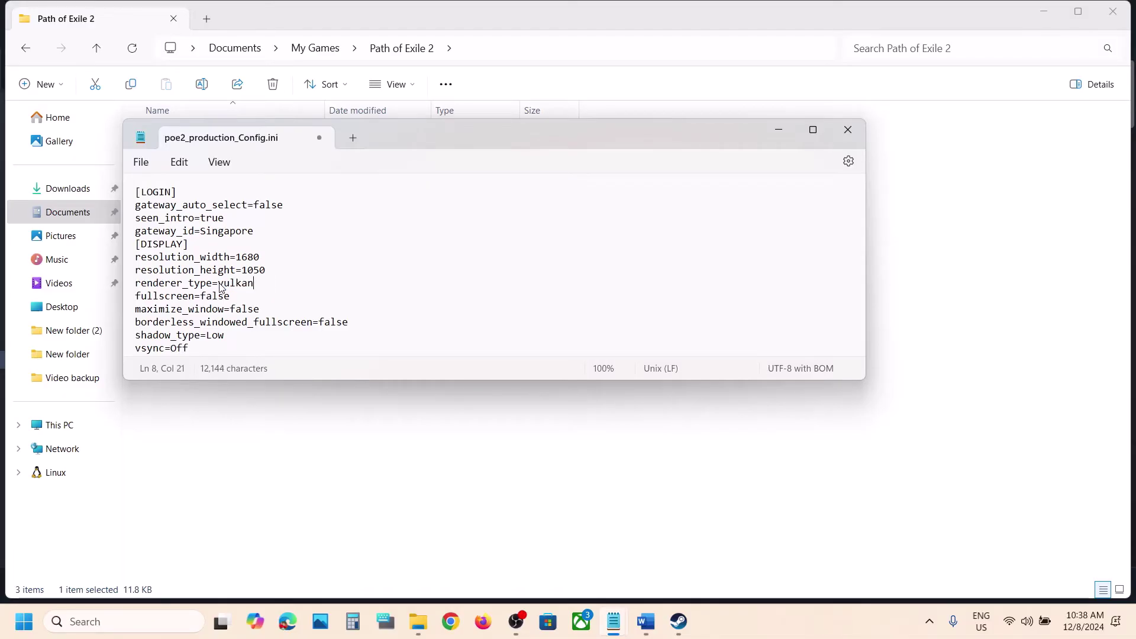
{"action": "left_click", "coordinate": [141, 162]}
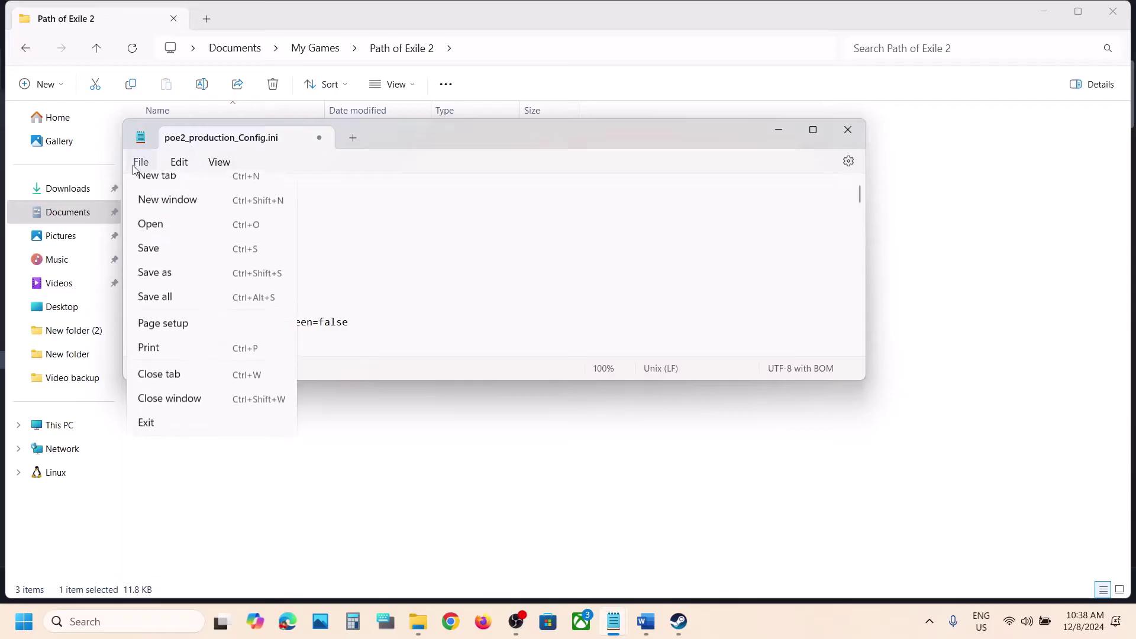
{"action": "left_click", "coordinate": [148, 261]}
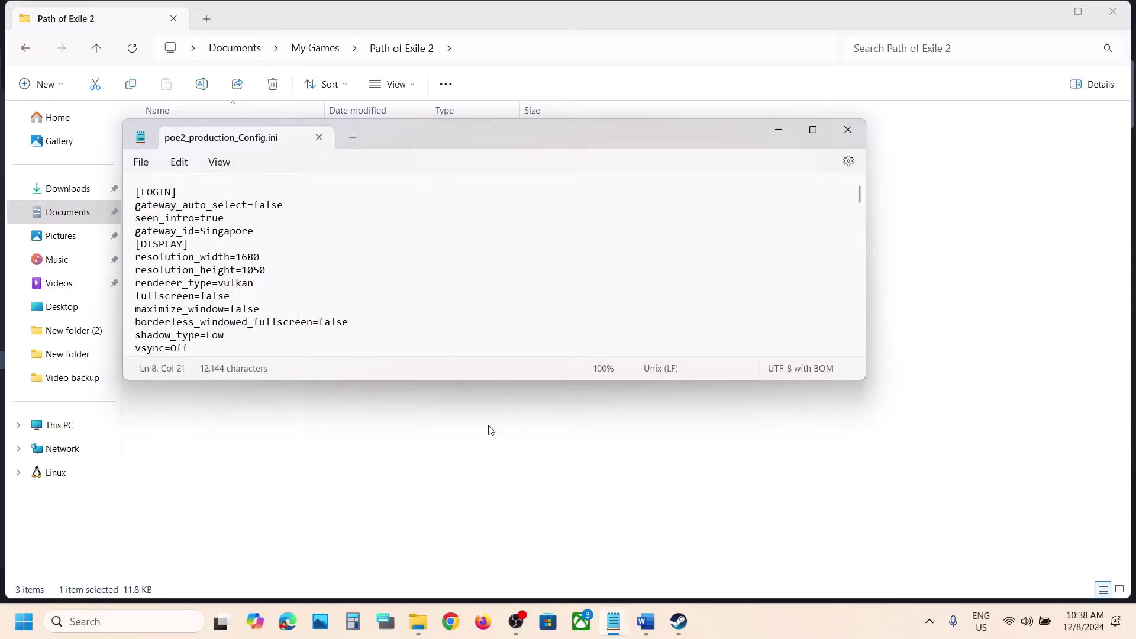
- Read the Step 2 multithreading instruction in the Word fix-step list
{"action": "left_click", "coordinate": [646, 621]}
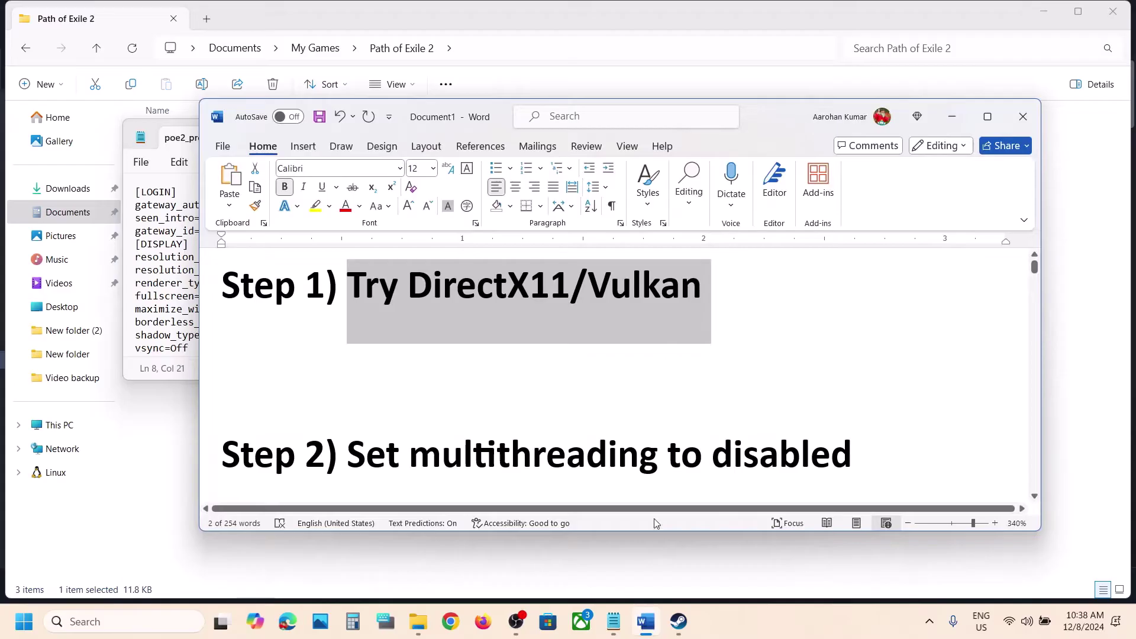
{"action": "scroll", "coordinate": [562, 432], "scroll_direction": "down", "scroll_amount": 1}
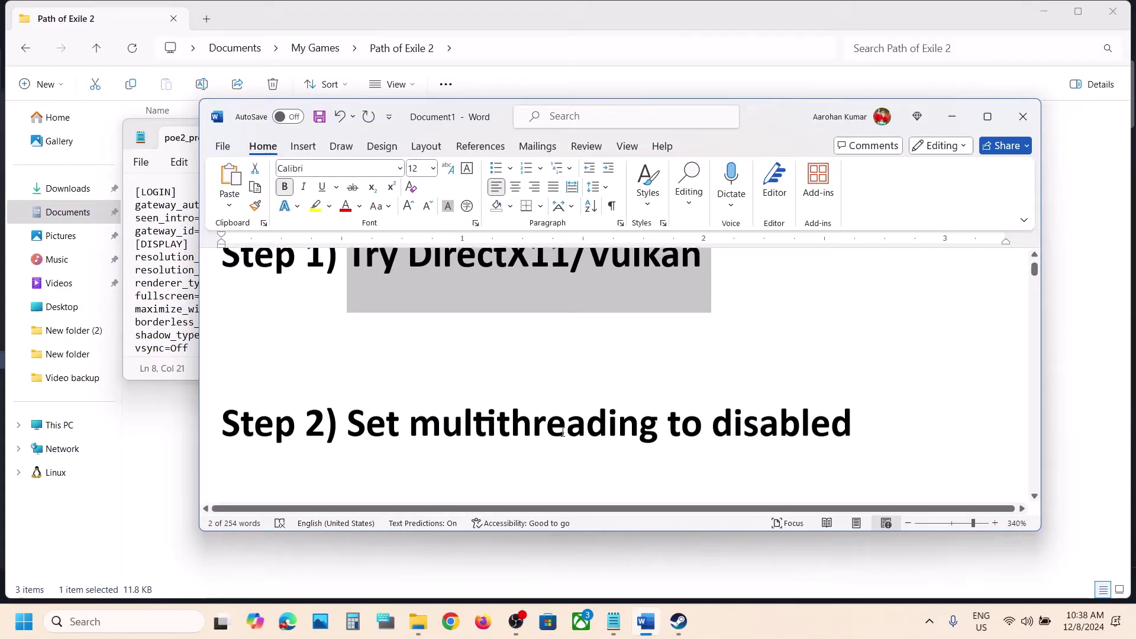
{"action": "left_click_drag", "start_coordinate": [433, 407], "coordinate": [852, 409]}
{"action": "left_click", "coordinate": [952, 117]}
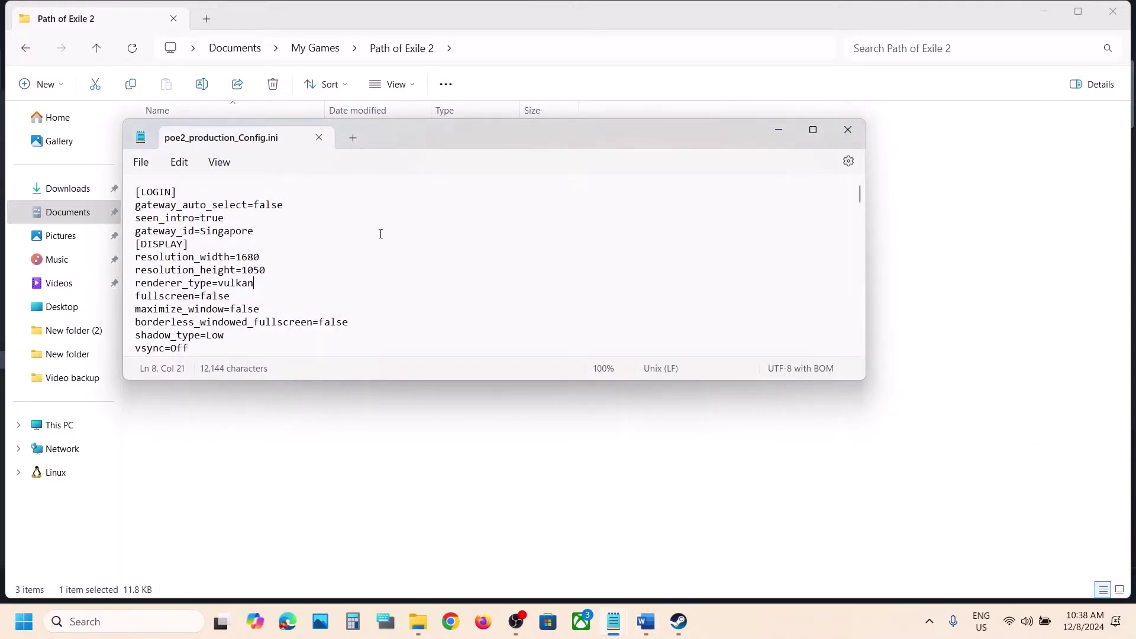
- Find engine_multithreading_mode, change enabled to disabled, and save the config
{"action": "key", "text": "ctrl+f"}
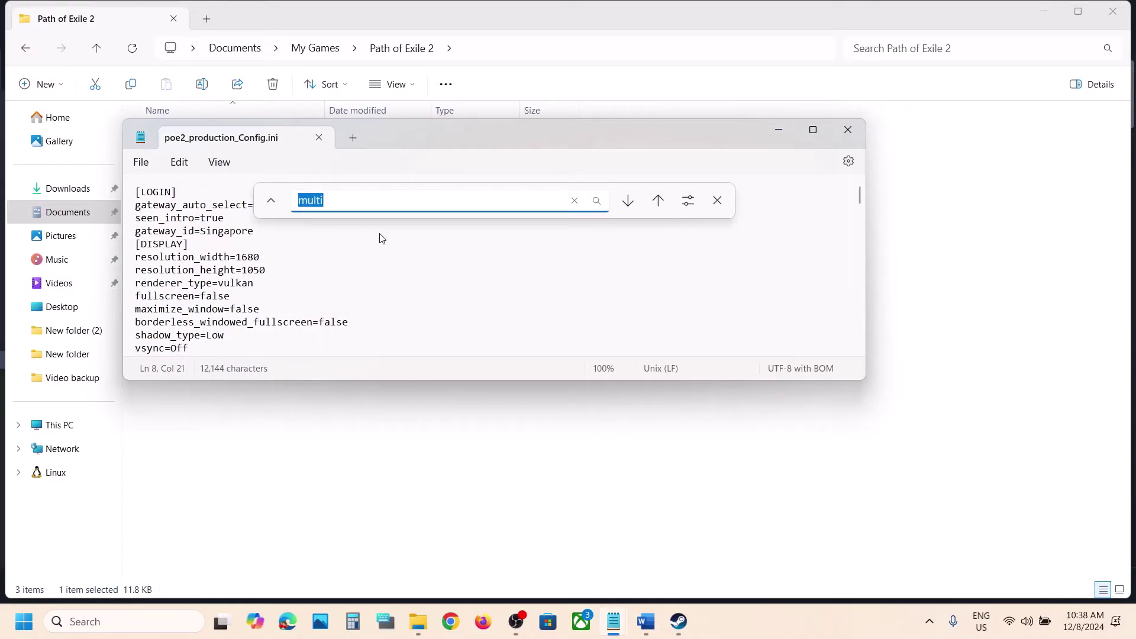
{"action": "key", "text": "Return"}
{"action": "left_click", "coordinate": [717, 200]}
{"action": "scroll", "coordinate": [203, 283], "scroll_direction": "down", "scroll_amount": 2}
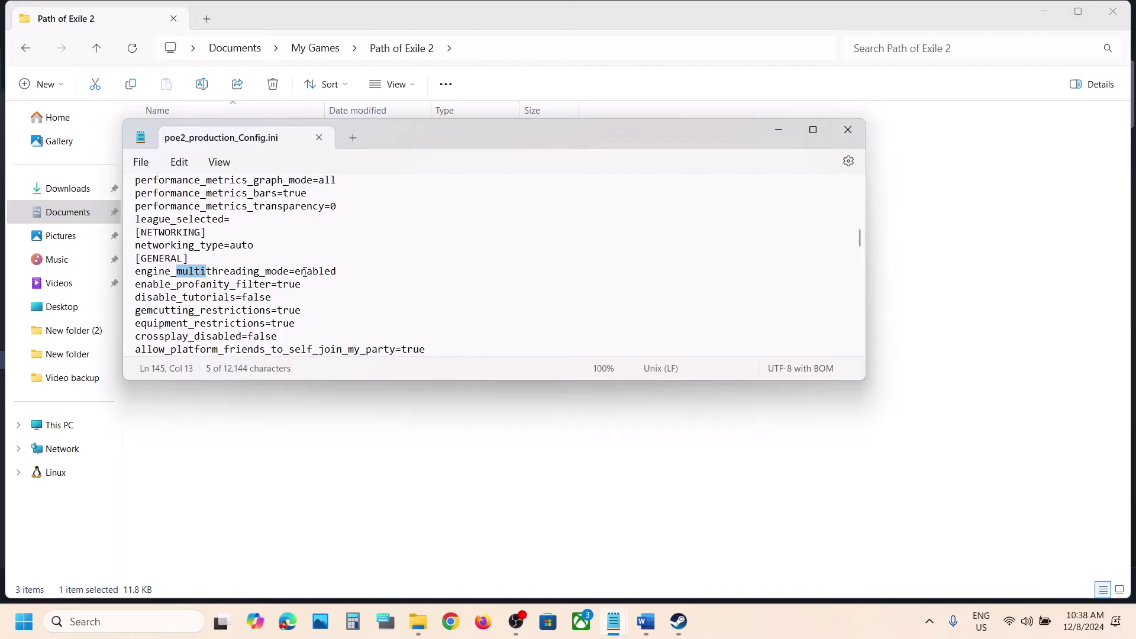
{"action": "double_click", "coordinate": [314, 271]}
{"action": "type", "text": "disab"}
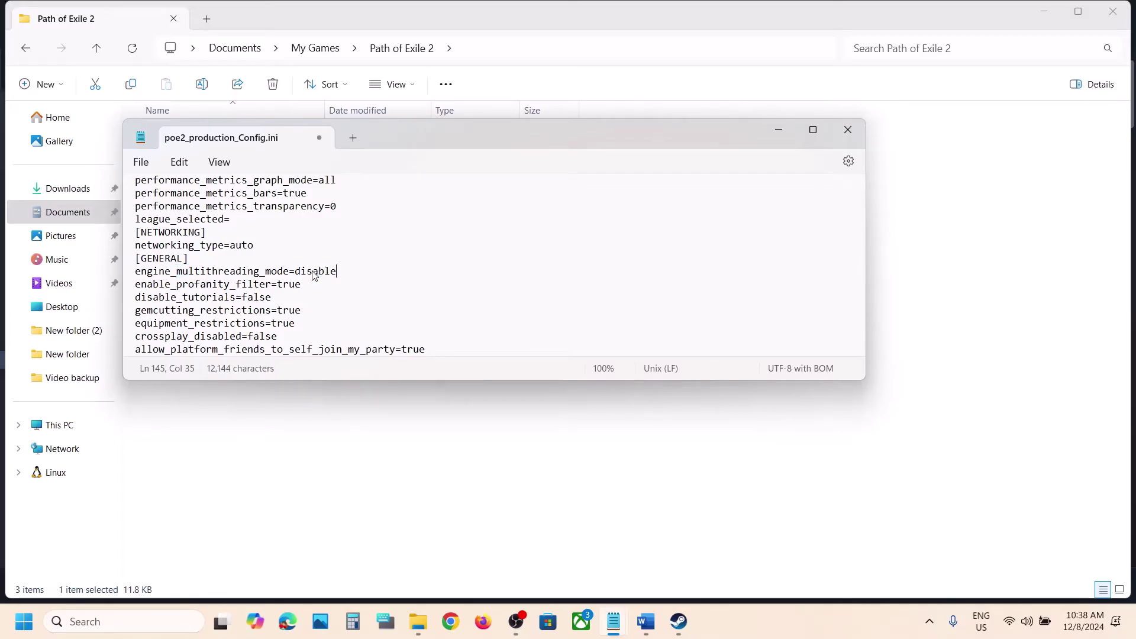
{"action": "left_click", "coordinate": [156, 164]}
{"action": "left_click", "coordinate": [166, 270]}
{"action": "left_click", "coordinate": [646, 621]}
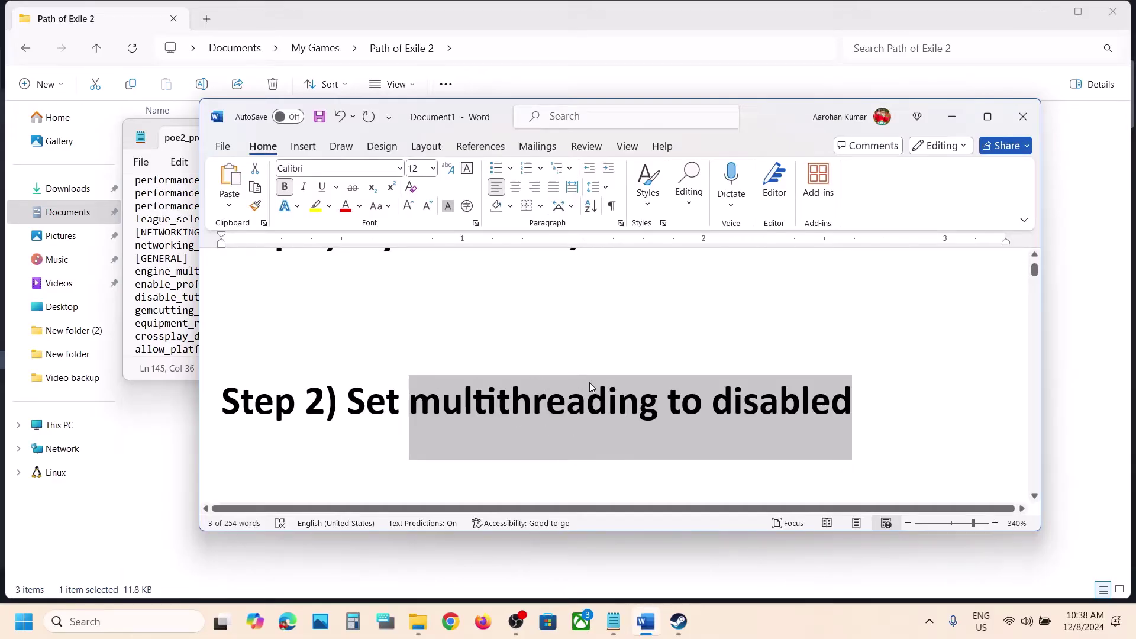
- Maximize the Word document and select the Step 3 instruction about deleting the config file
{"action": "left_click", "coordinate": [986, 117]}
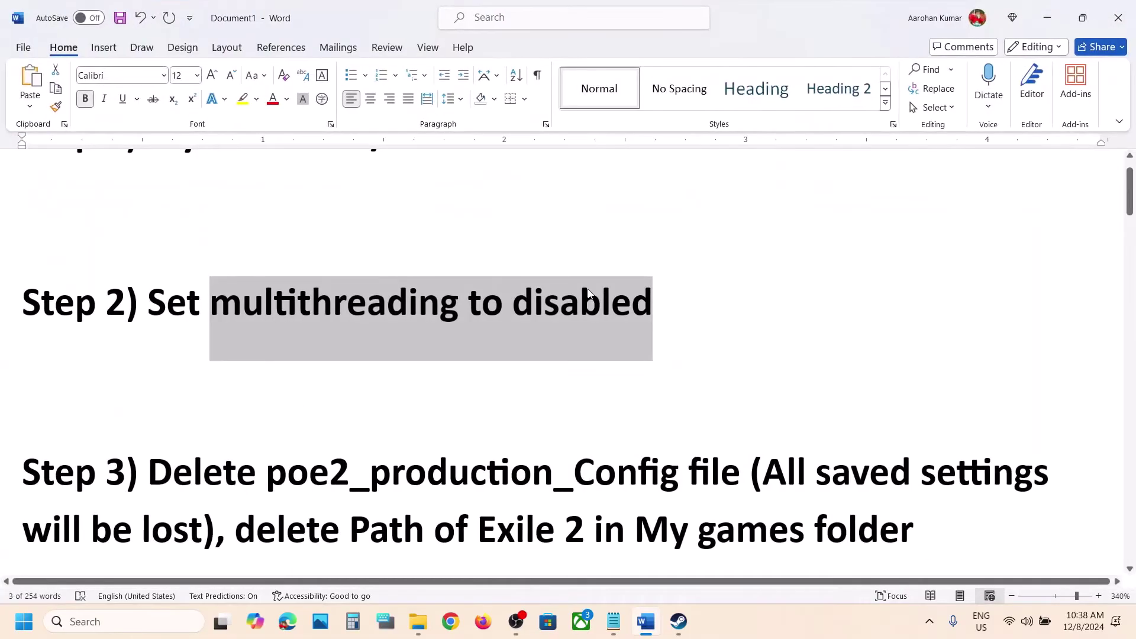
{"action": "scroll", "coordinate": [589, 293], "scroll_direction": "up", "scroll_amount": 1}
{"action": "scroll", "coordinate": [588, 289], "scroll_direction": "down", "scroll_amount": 5}
{"action": "scroll", "coordinate": [589, 288], "scroll_direction": "up", "scroll_amount": 3}
{"action": "left_click_drag", "start_coordinate": [154, 375], "coordinate": [187, 447]}
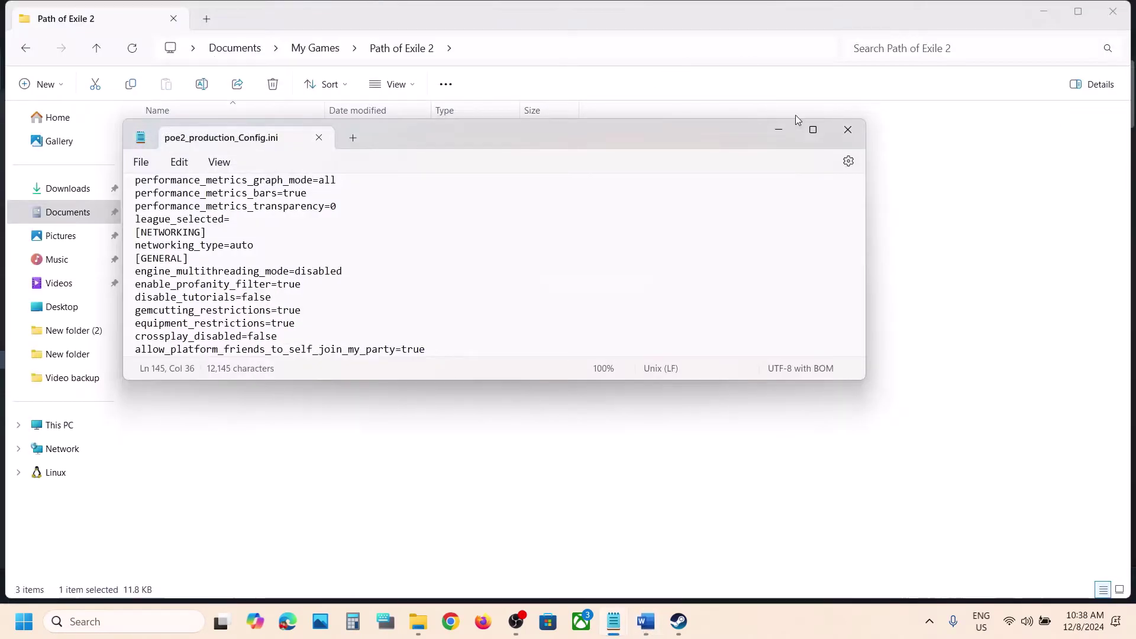
- Close Notepad and delete poe2_production_Config from Documents > My Games > Path of Exile 2
{"action": "left_click", "coordinate": [847, 130]}
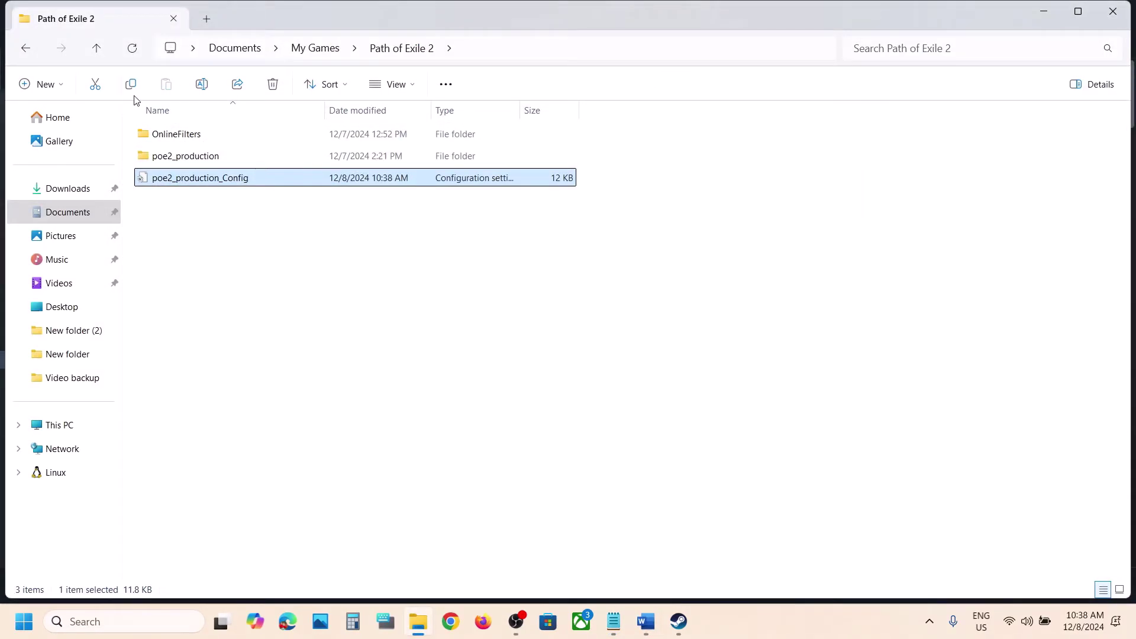
{"action": "left_click", "coordinate": [82, 212]}
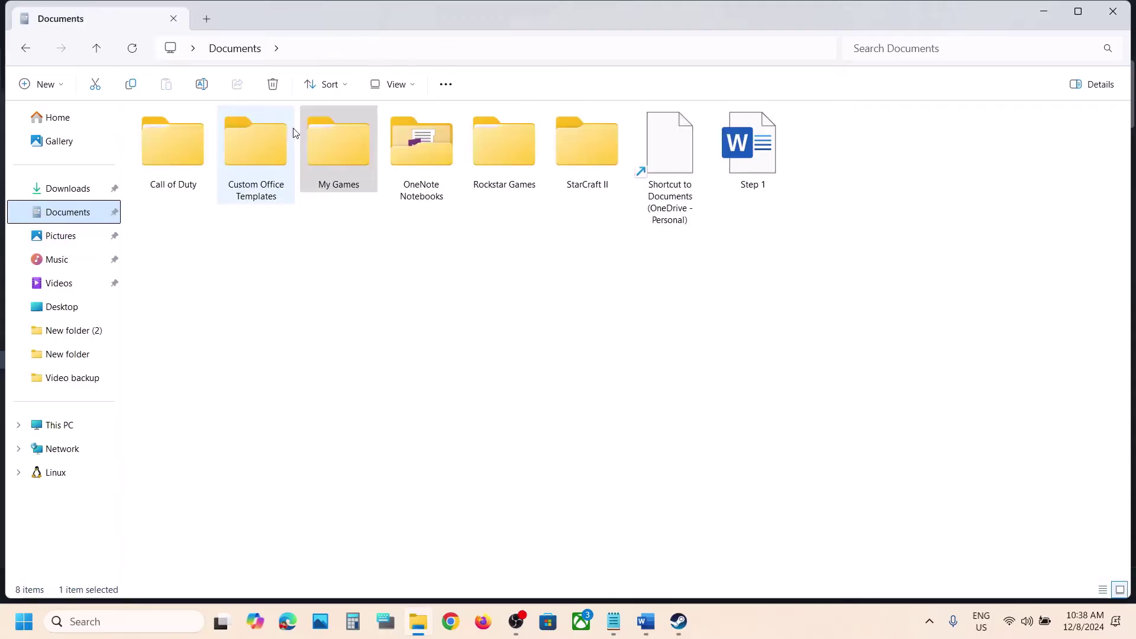
{"action": "double_click", "coordinate": [347, 147]}
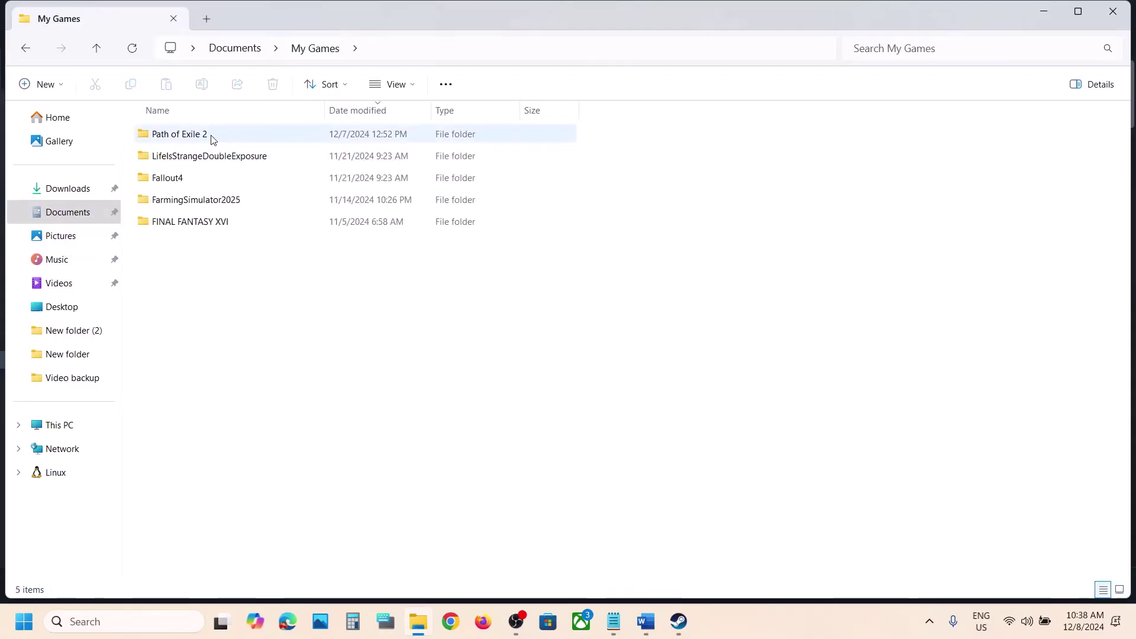
{"action": "double_click", "coordinate": [213, 140]}
{"action": "left_click", "coordinate": [211, 177]}
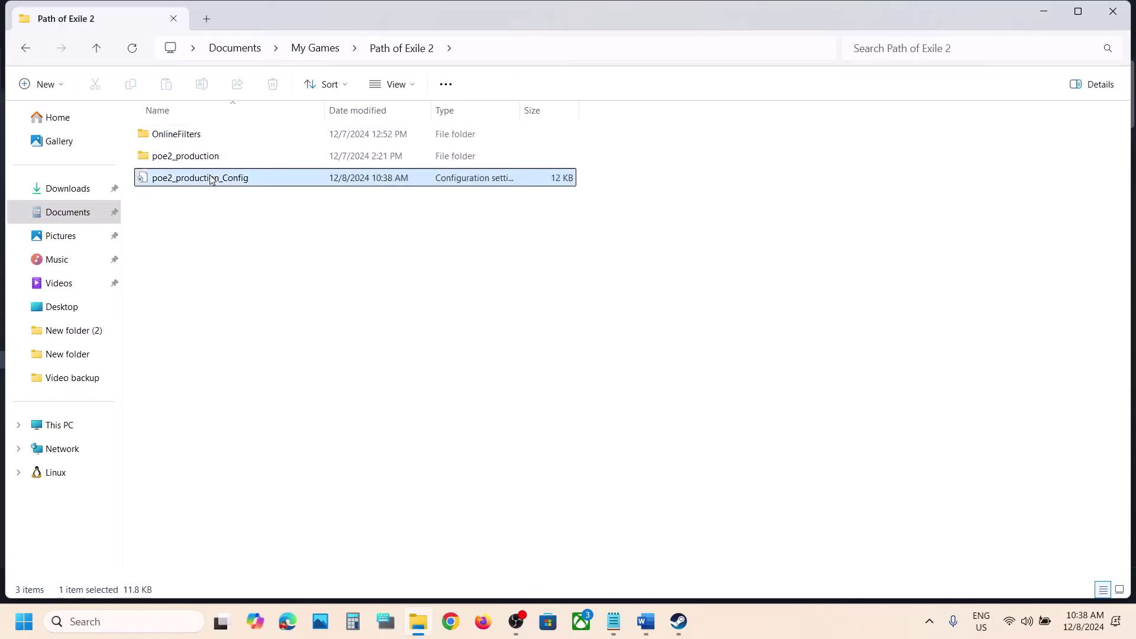
{"action": "right_click", "coordinate": [245, 185]}
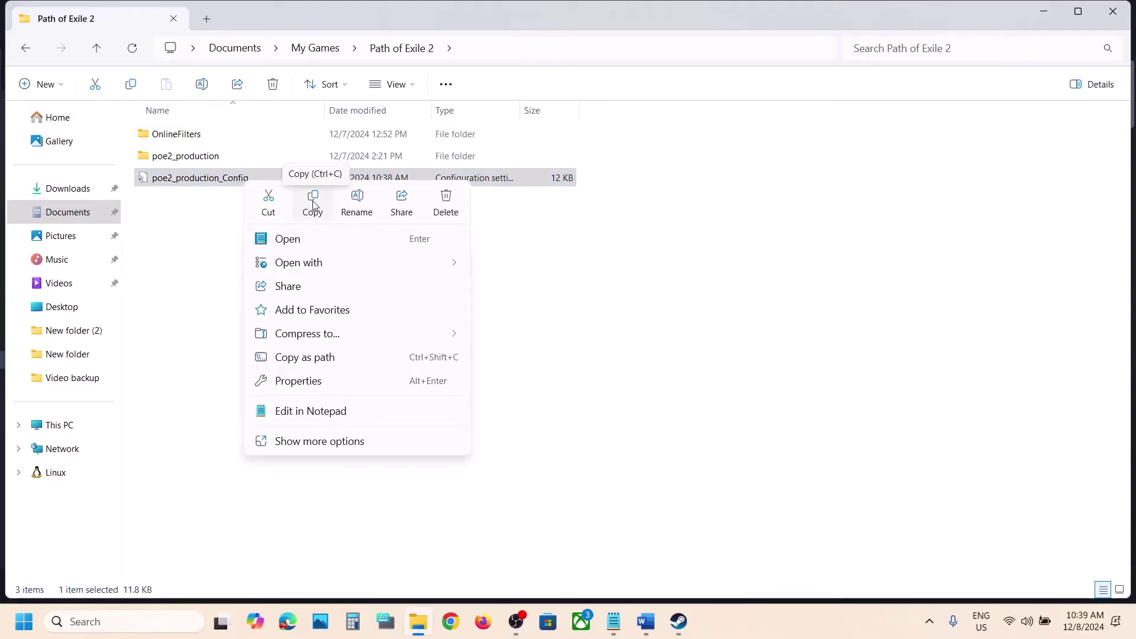
{"action": "right_click", "coordinate": [190, 184]}
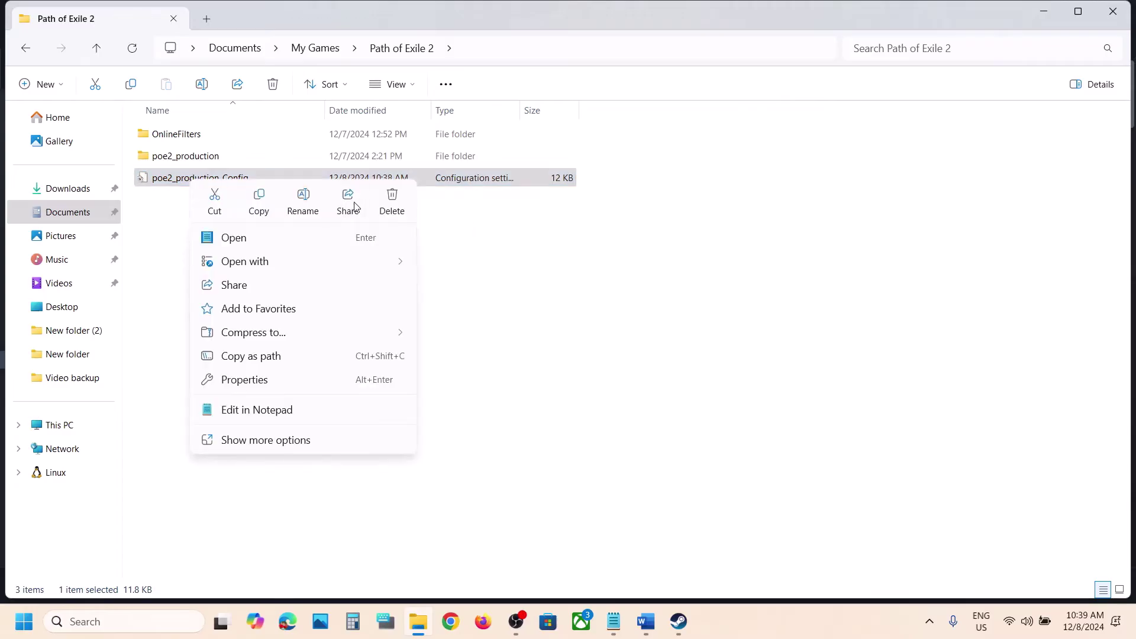
{"action": "left_click", "coordinate": [392, 202]}
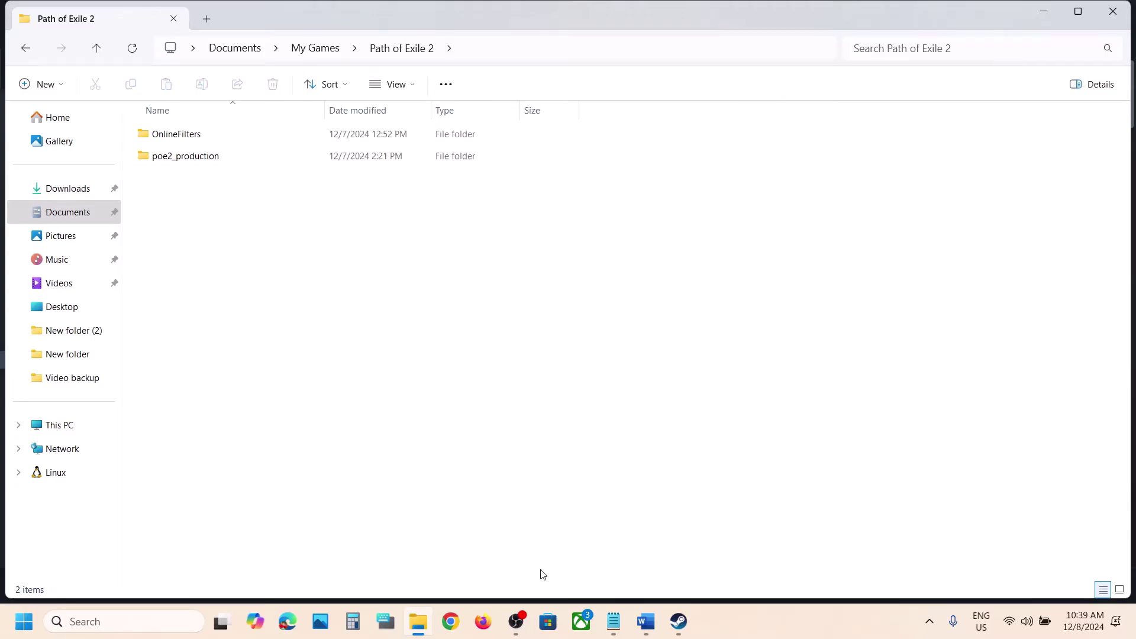
{"action": "left_click", "coordinate": [680, 624]}
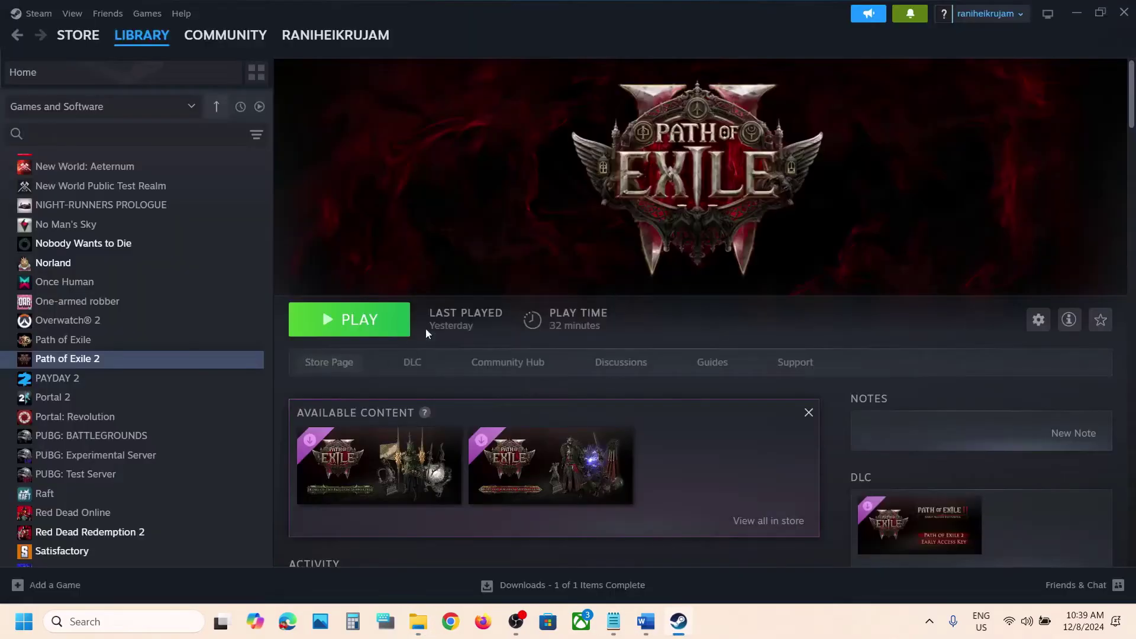
{"action": "left_click", "coordinate": [1077, 13]}
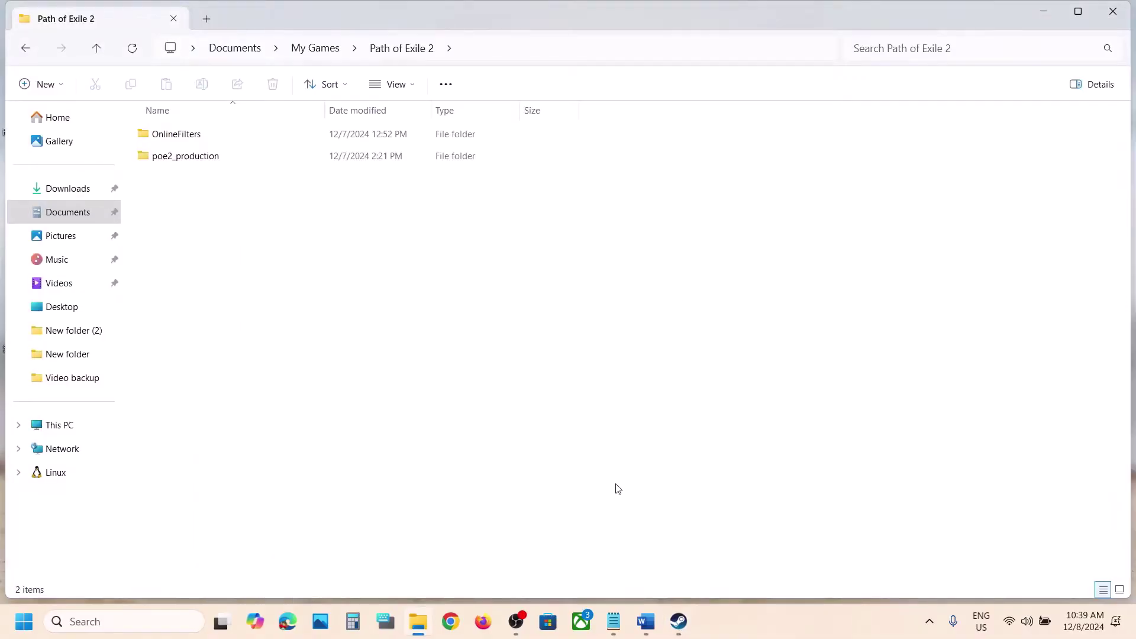
{"action": "left_click", "coordinate": [646, 621]}
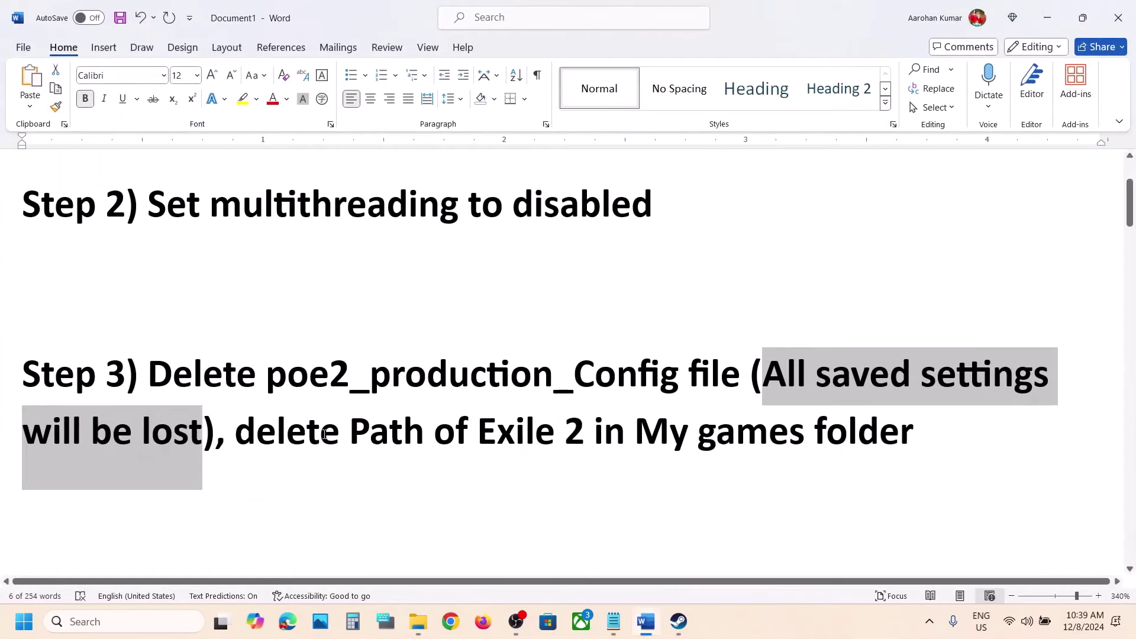
{"action": "left_click_drag", "start_coordinate": [266, 438], "coordinate": [914, 438]}
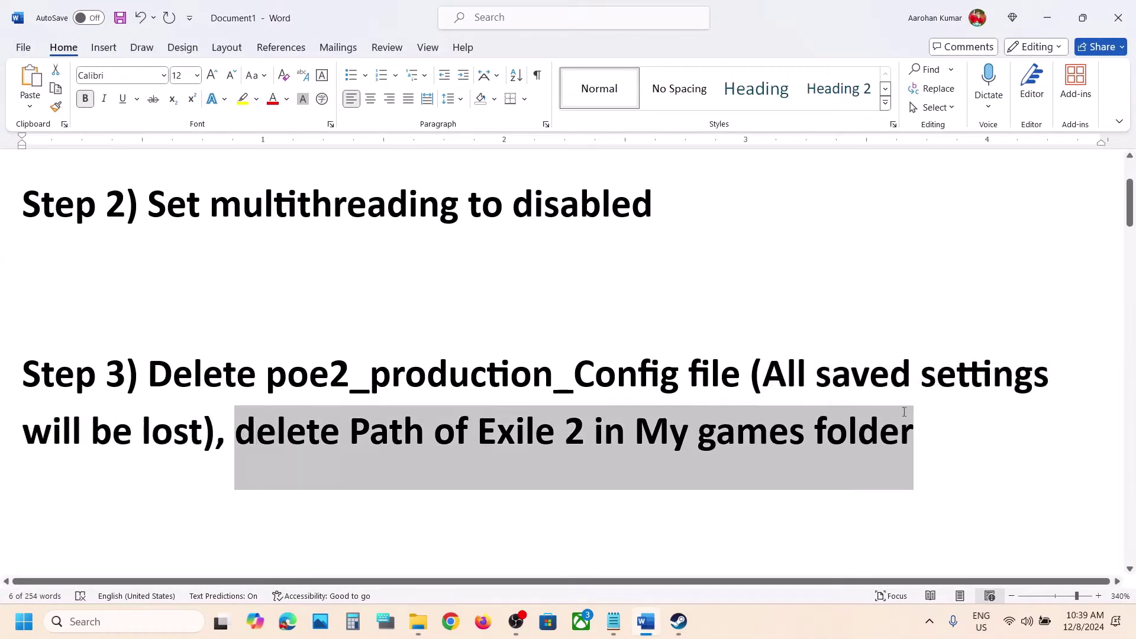
{"action": "left_click", "coordinate": [1045, 18]}
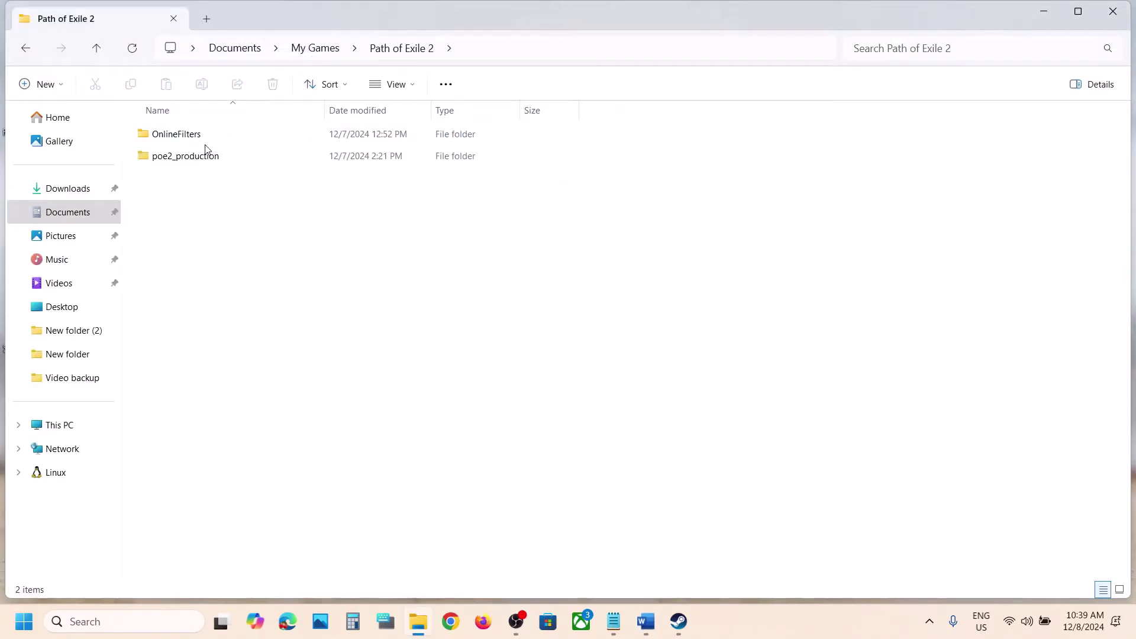
- Go up to the My Games folder and check the Path of Exile 2 folder's context menu
{"action": "left_click_drag", "start_coordinate": [379, 59], "coordinate": [105, 52]}
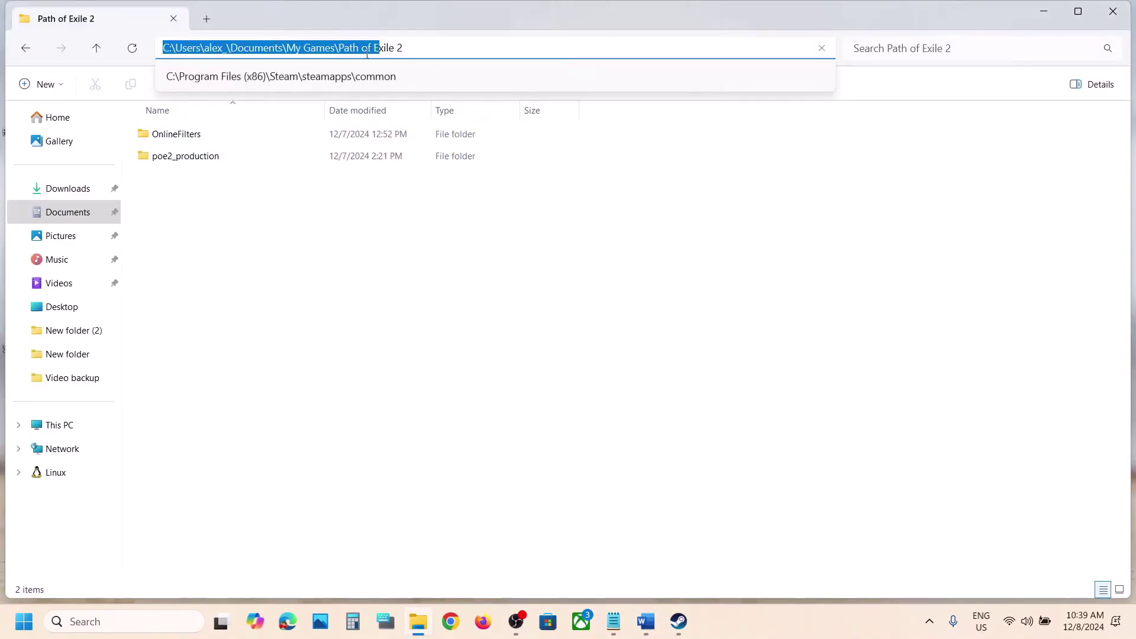
{"action": "left_click", "coordinate": [95, 51]}
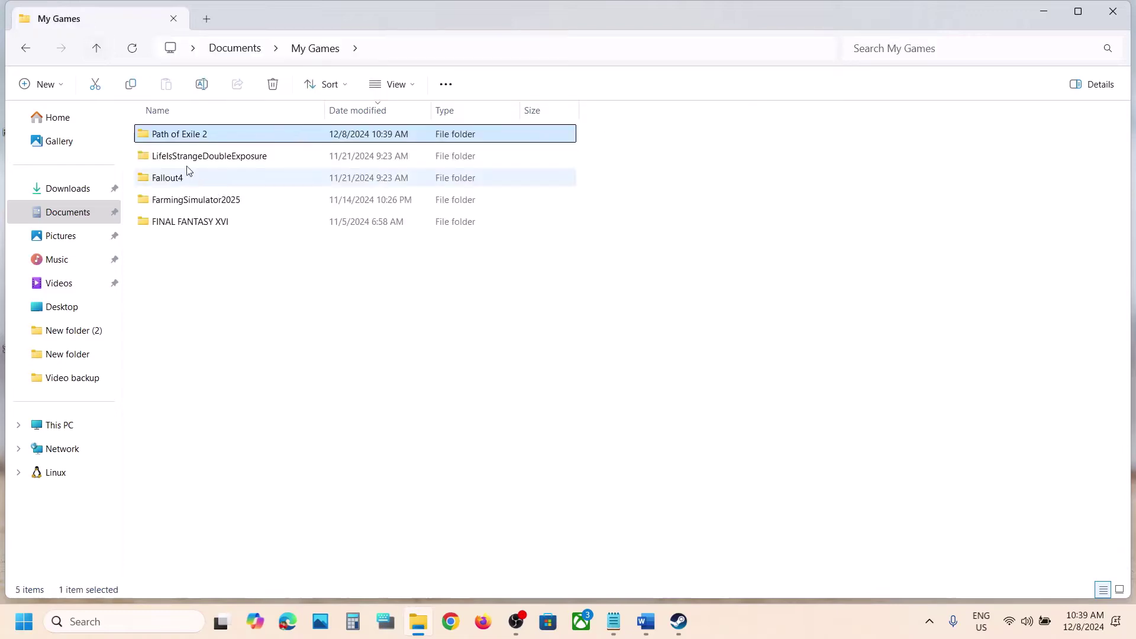
{"action": "right_click", "coordinate": [166, 135]}
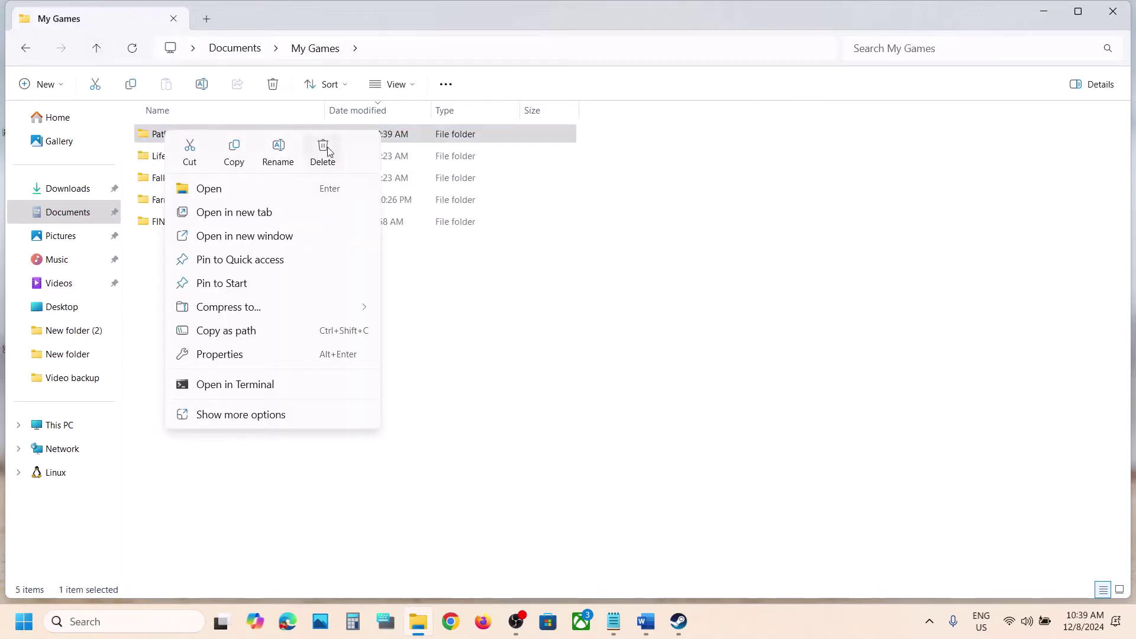
{"action": "left_click", "coordinate": [465, 350]}
- Read the next instruction in the Word fix-step list
{"action": "left_click", "coordinate": [679, 622]}
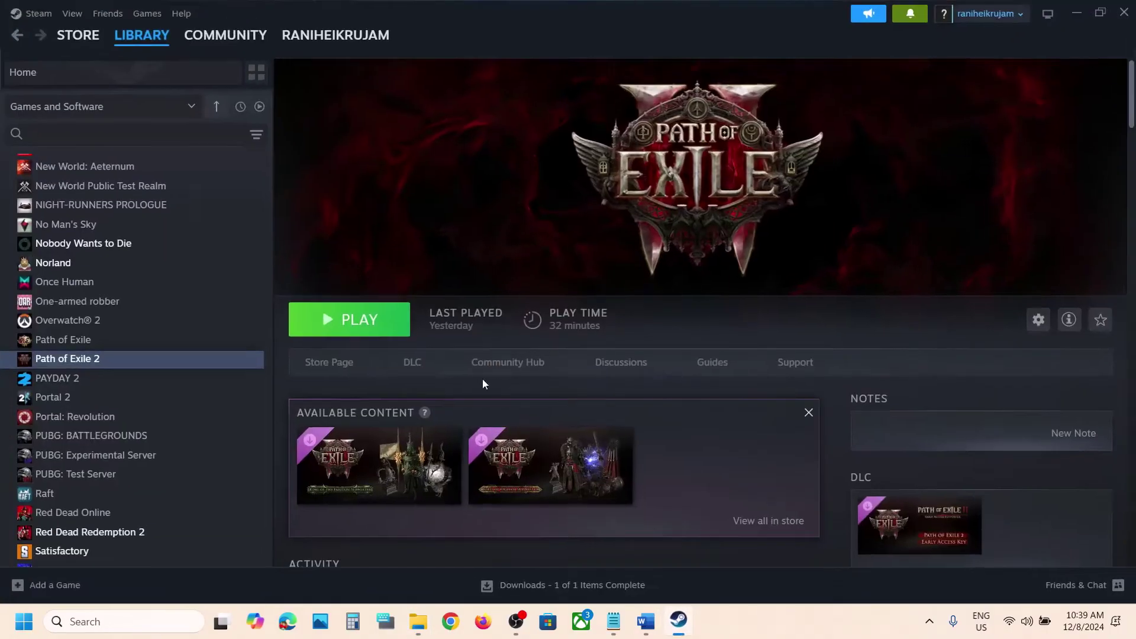
{"action": "left_click", "coordinate": [644, 620]}
{"action": "scroll", "coordinate": [449, 386], "scroll_direction": "down", "scroll_amount": 2}
{"action": "scroll", "coordinate": [451, 386], "scroll_direction": "down", "scroll_amount": 1}
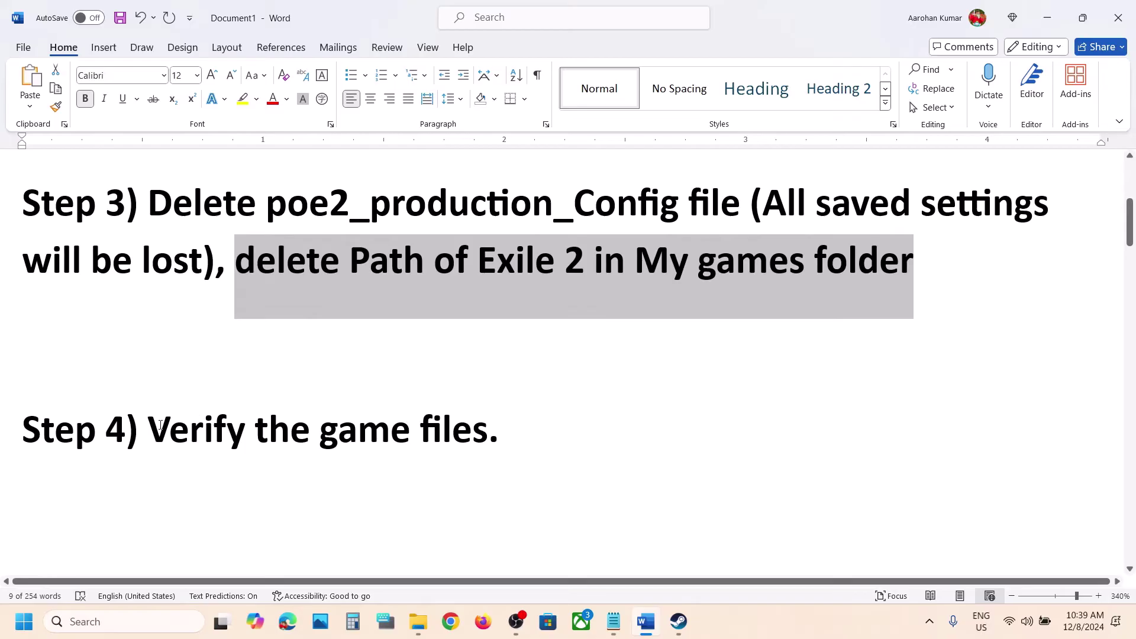
{"action": "left_click_drag", "start_coordinate": [219, 408], "coordinate": [36, 355]}
{"action": "left_click", "coordinate": [497, 435]}
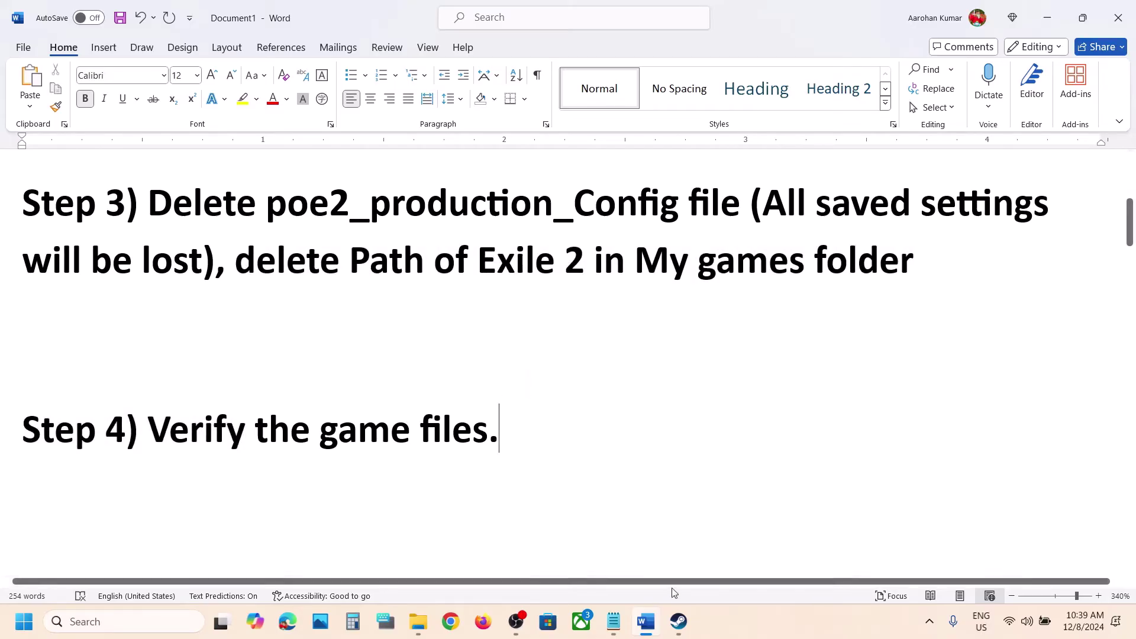
- Check Path of Exile 2's Installed Files properties in the Steam library, then close them
{"action": "left_click", "coordinate": [679, 621]}
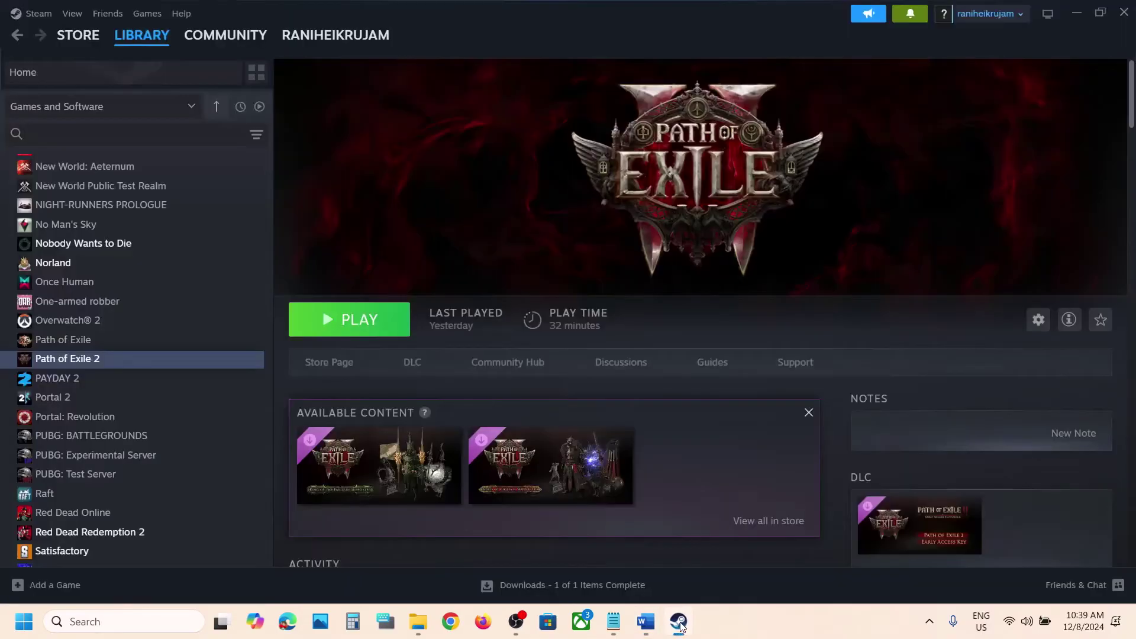
{"action": "right_click", "coordinate": [51, 362]}
{"action": "left_click", "coordinate": [114, 480]}
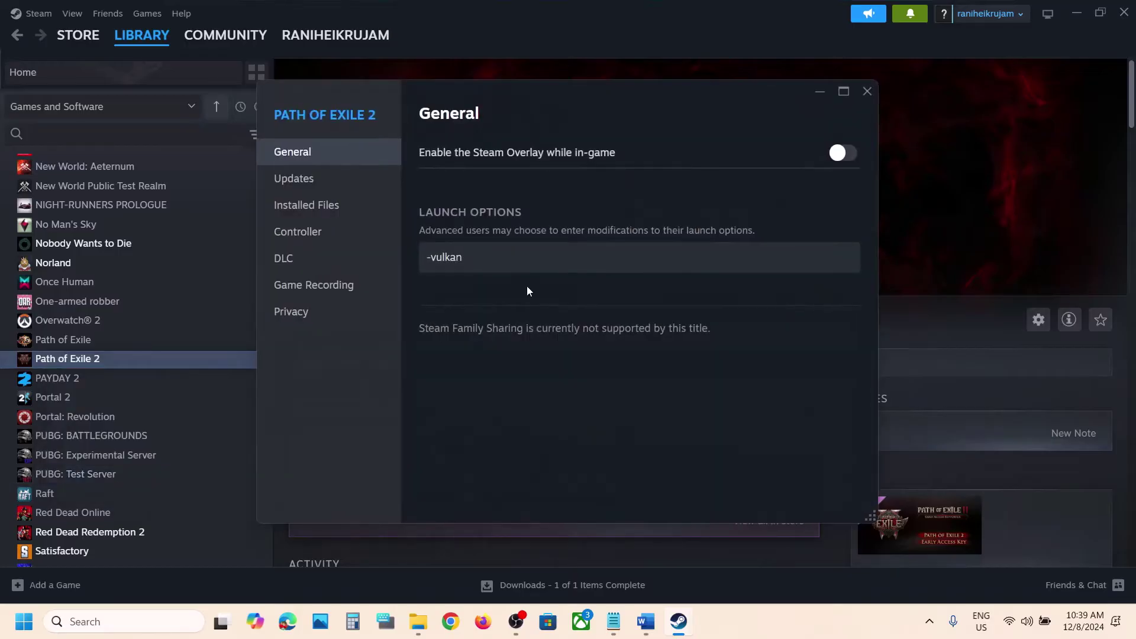
{"action": "left_click", "coordinate": [320, 205]}
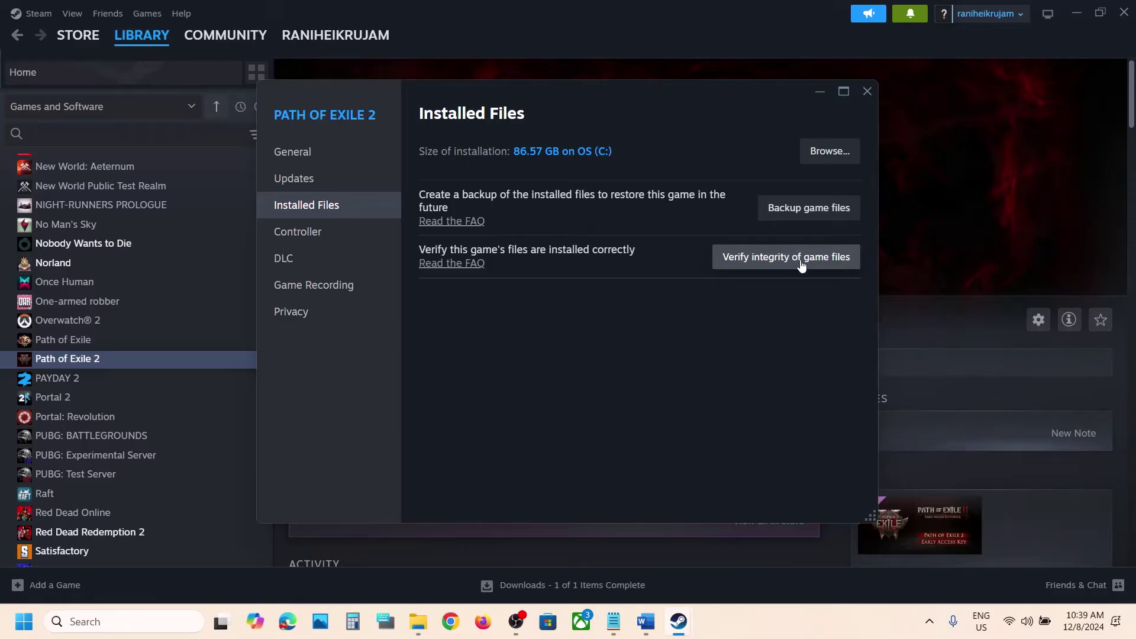
{"action": "left_click", "coordinate": [867, 92]}
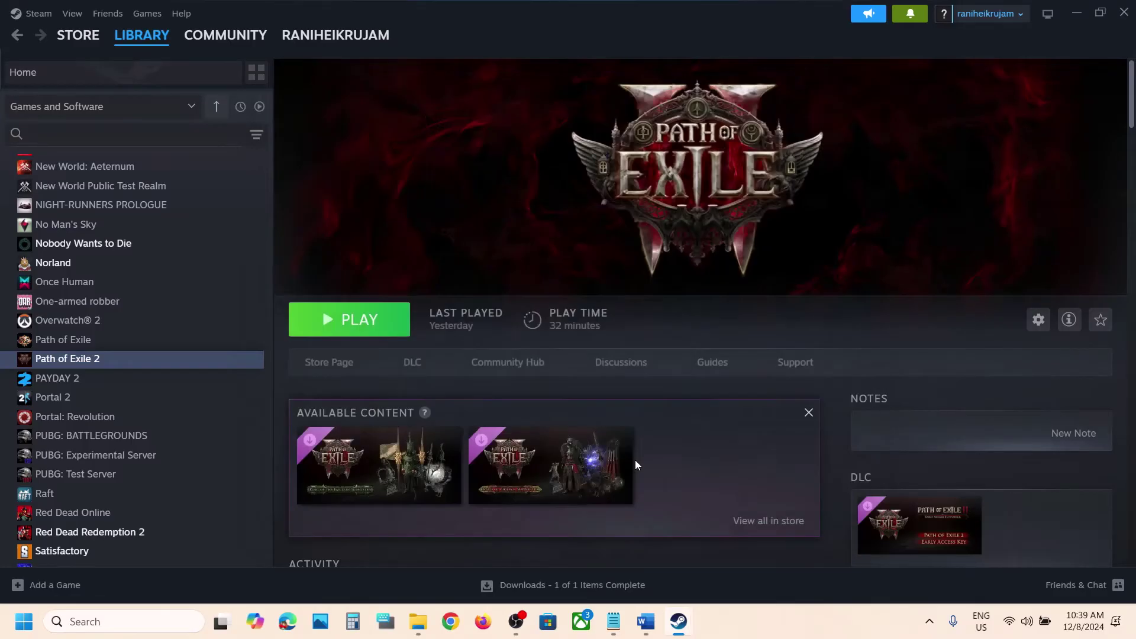
- Scroll the Word fix-step list to the Step 5 power-plan instruction
{"action": "left_click", "coordinate": [645, 618]}
{"action": "scroll", "coordinate": [419, 393], "scroll_direction": "down", "scroll_amount": 5}
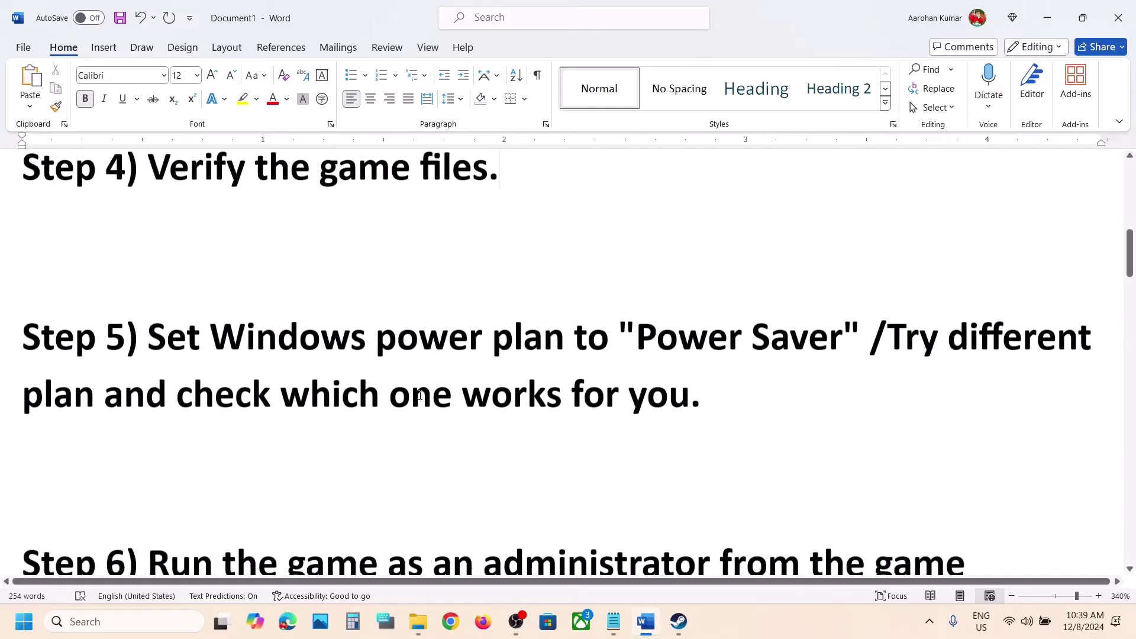
{"action": "scroll", "coordinate": [420, 396], "scroll_direction": "up", "scroll_amount": 1}
{"action": "left_click_drag", "start_coordinate": [241, 398], "coordinate": [676, 402]}
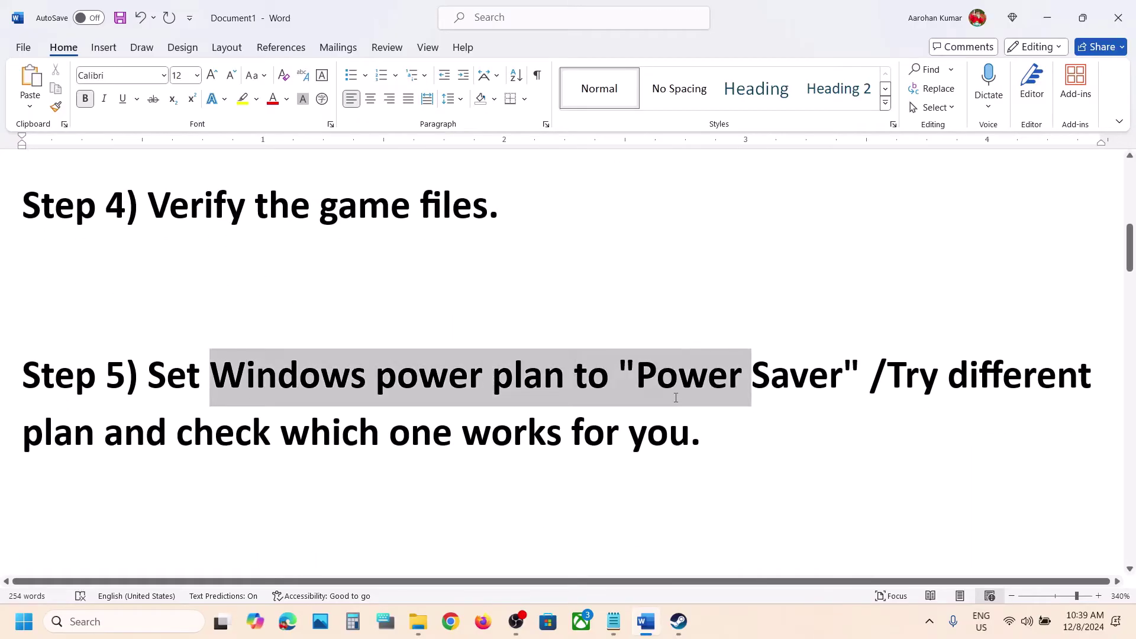
{"action": "left_click", "coordinate": [599, 398]}
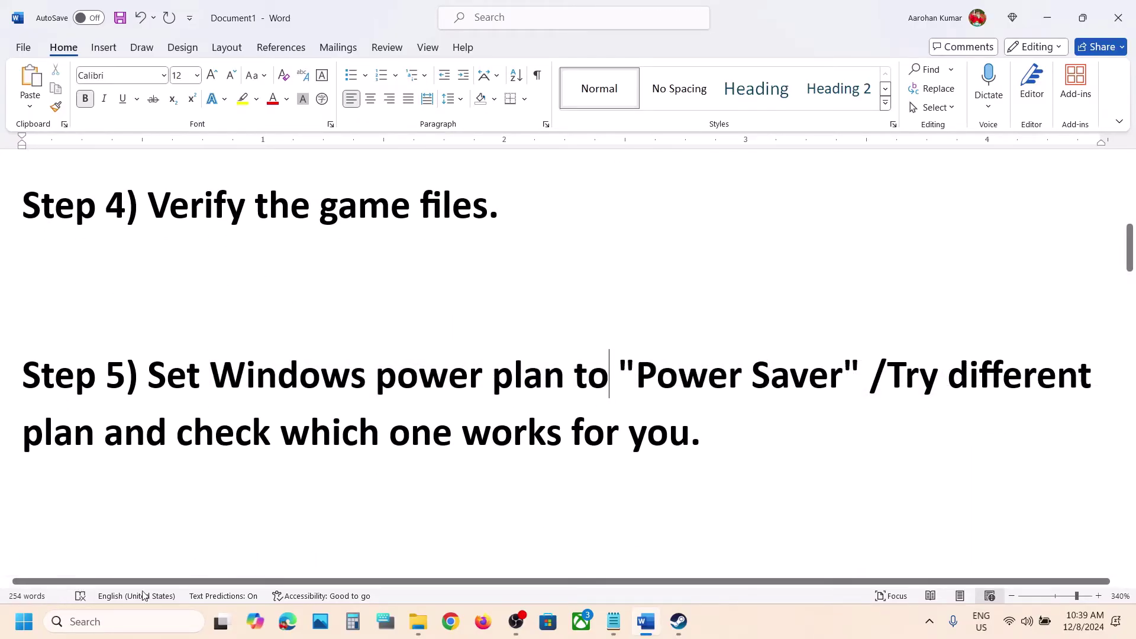
- Search Windows for 'control panel' and open it
{"action": "left_click", "coordinate": [116, 618]}
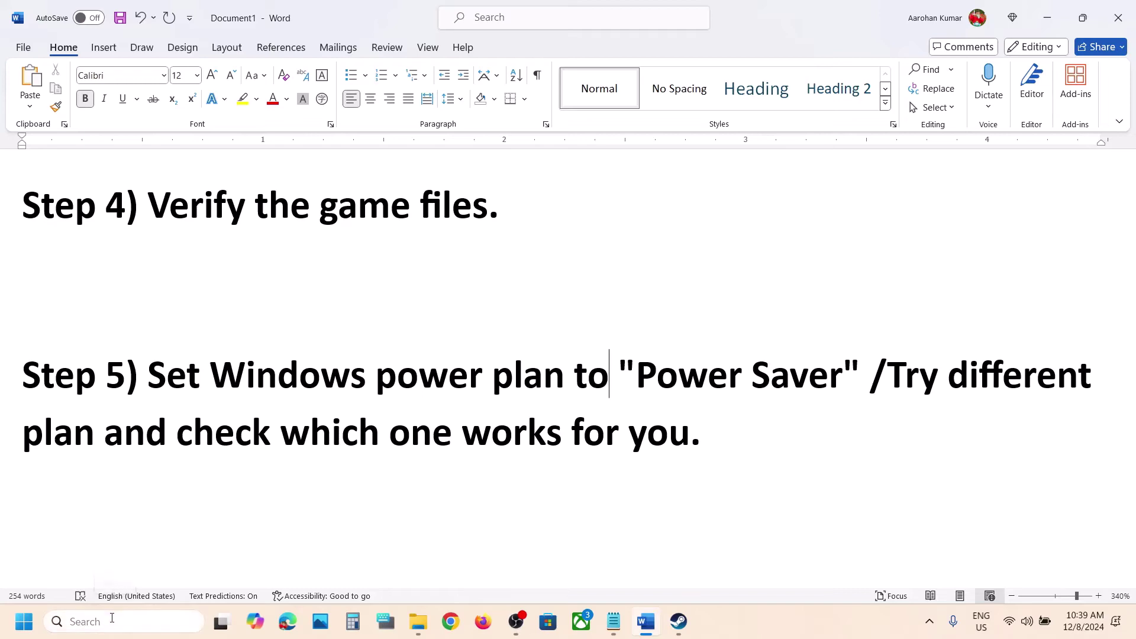
{"action": "type", "text": "control panel"}
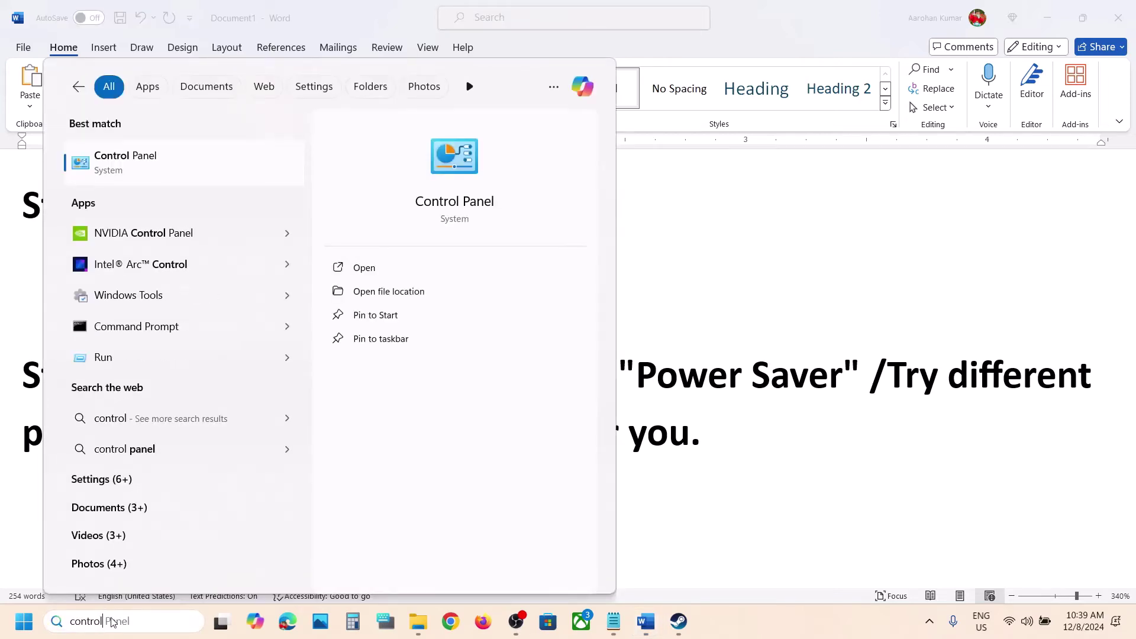
{"action": "key", "text": "Return"}
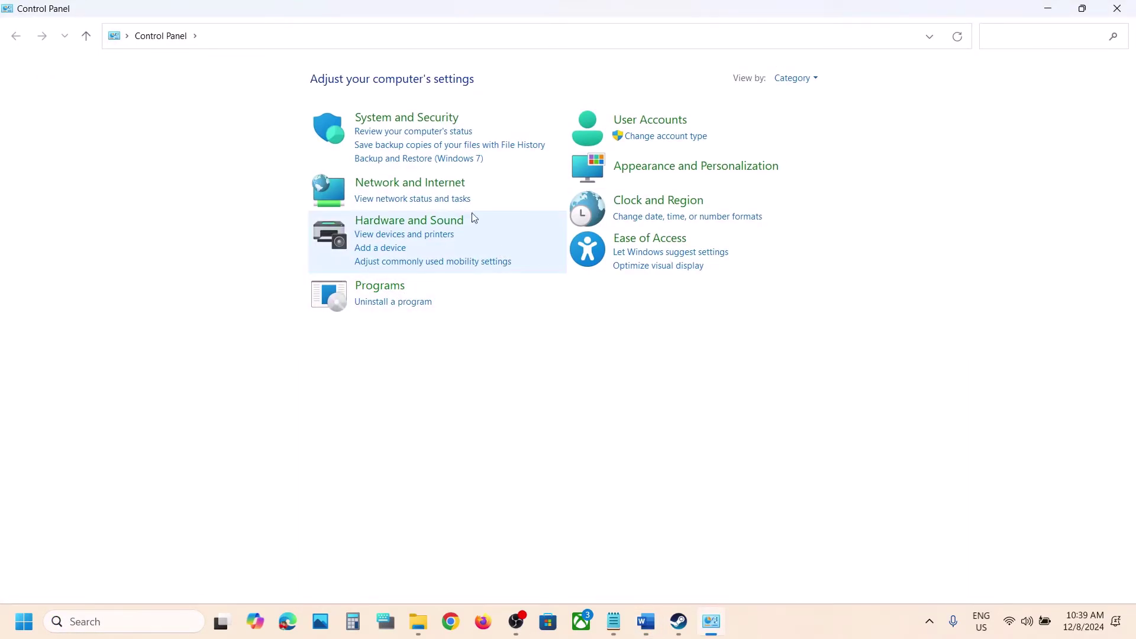
- Open Hardware and Sound > Power Options and compare it with the power-plan reference picture
{"action": "left_click", "coordinate": [412, 226]}
{"action": "left_click", "coordinate": [249, 207]}
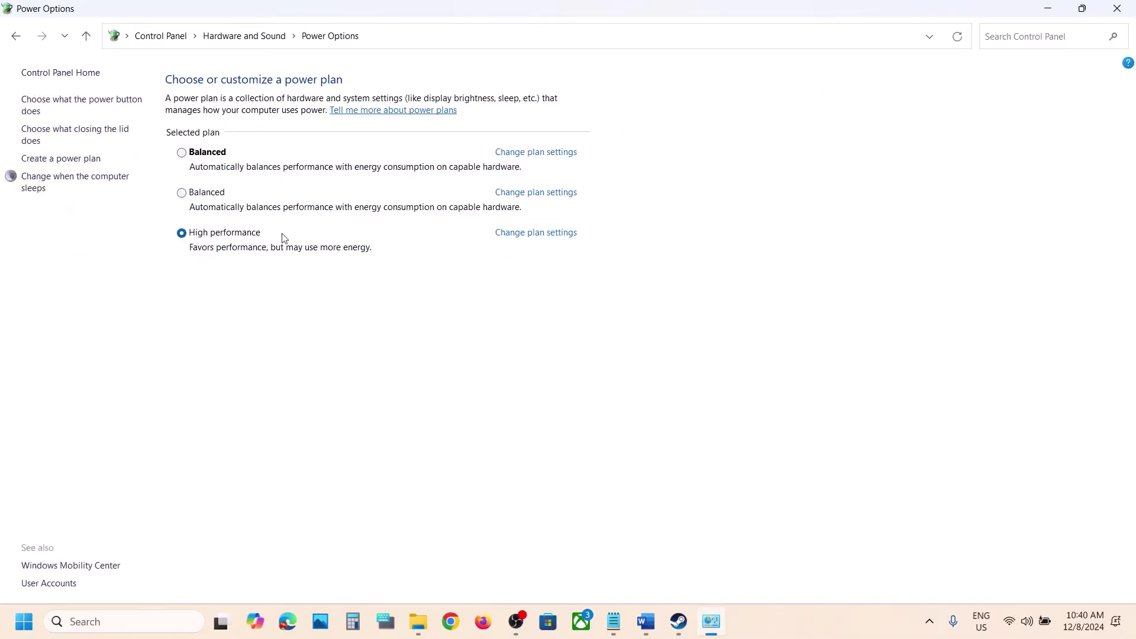
{"action": "left_click", "coordinate": [809, 634]}
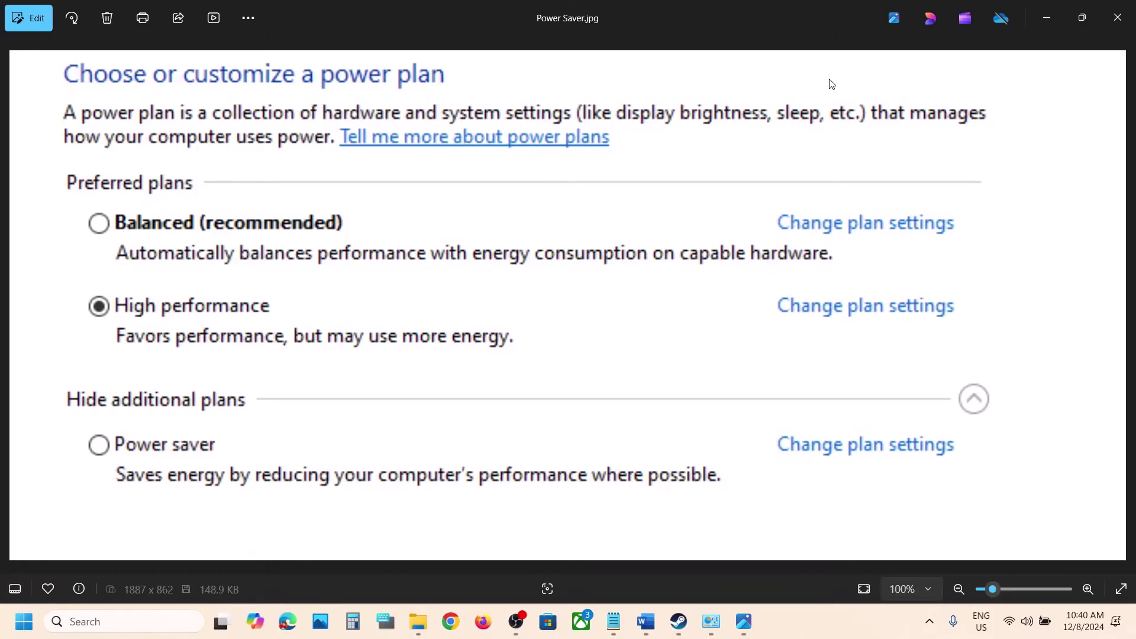
{"action": "left_click", "coordinate": [1117, 13]}
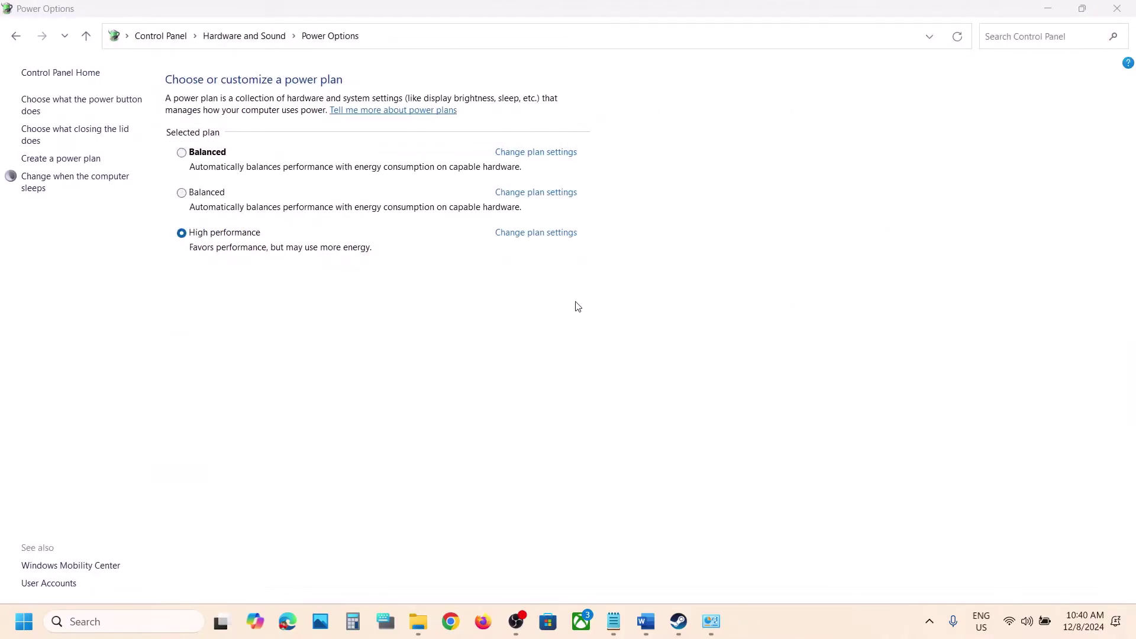
- Mark the Word step about running the game as administrator
{"action": "left_click", "coordinate": [645, 628]}
{"action": "scroll", "coordinate": [441, 460], "scroll_direction": "down", "scroll_amount": 3}
{"action": "left_click_drag", "start_coordinate": [175, 393], "coordinate": [332, 449]}
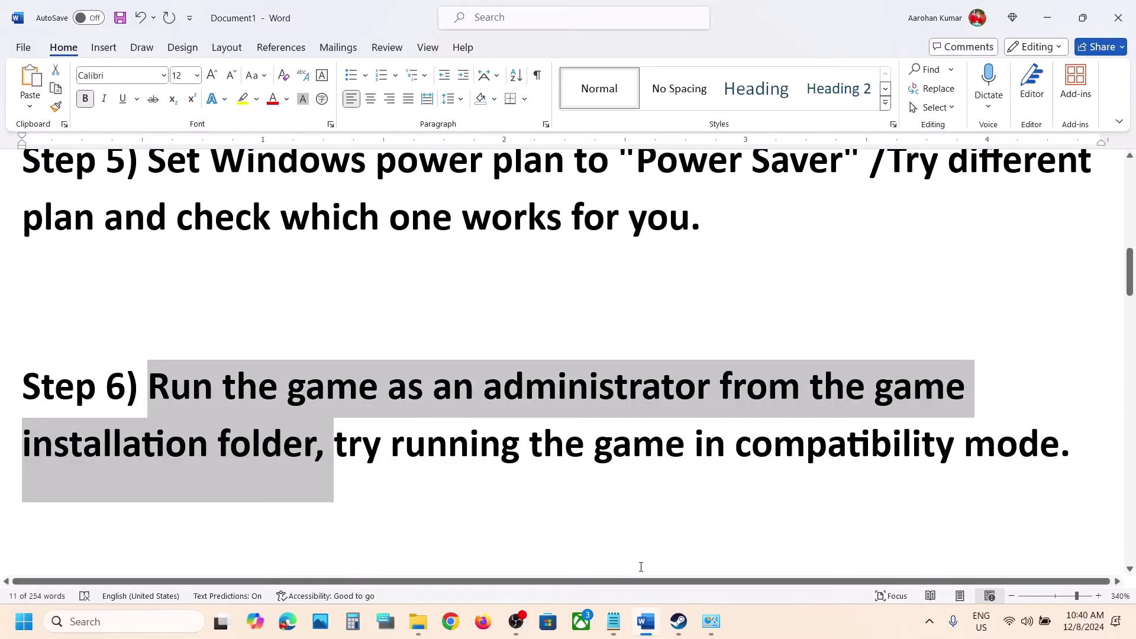
- Open Path of Exile 2's local installation folder via Manage > Browse local files in Steam
{"action": "left_click", "coordinate": [679, 621]}
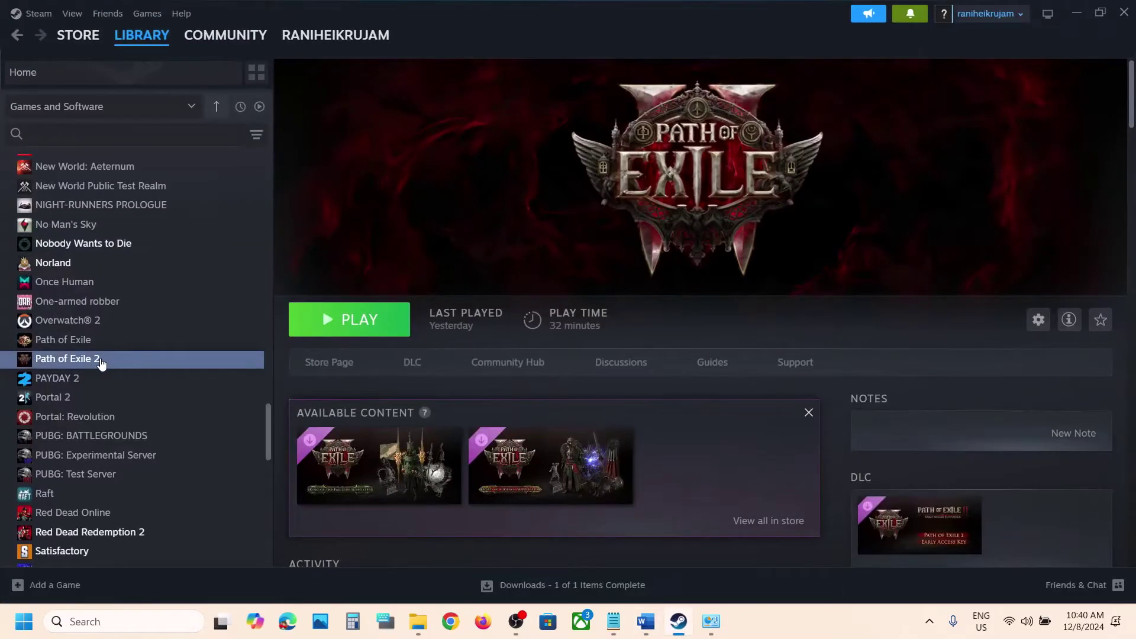
{"action": "right_click", "coordinate": [102, 364]}
{"action": "mouse_move", "coordinate": [144, 446]}
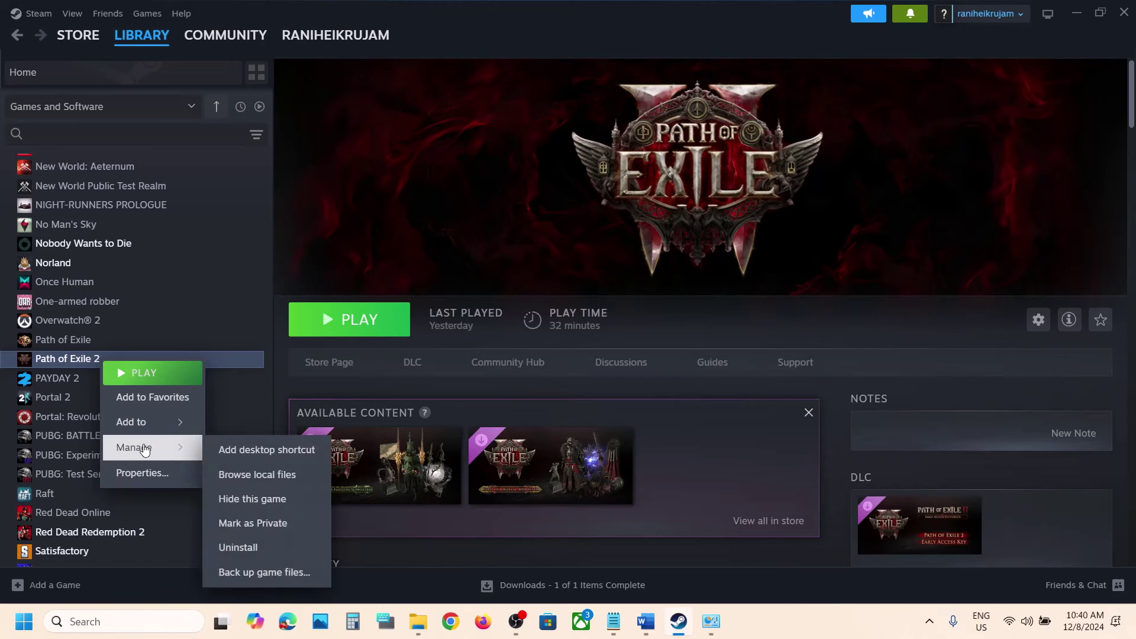
{"action": "left_click", "coordinate": [273, 479]}
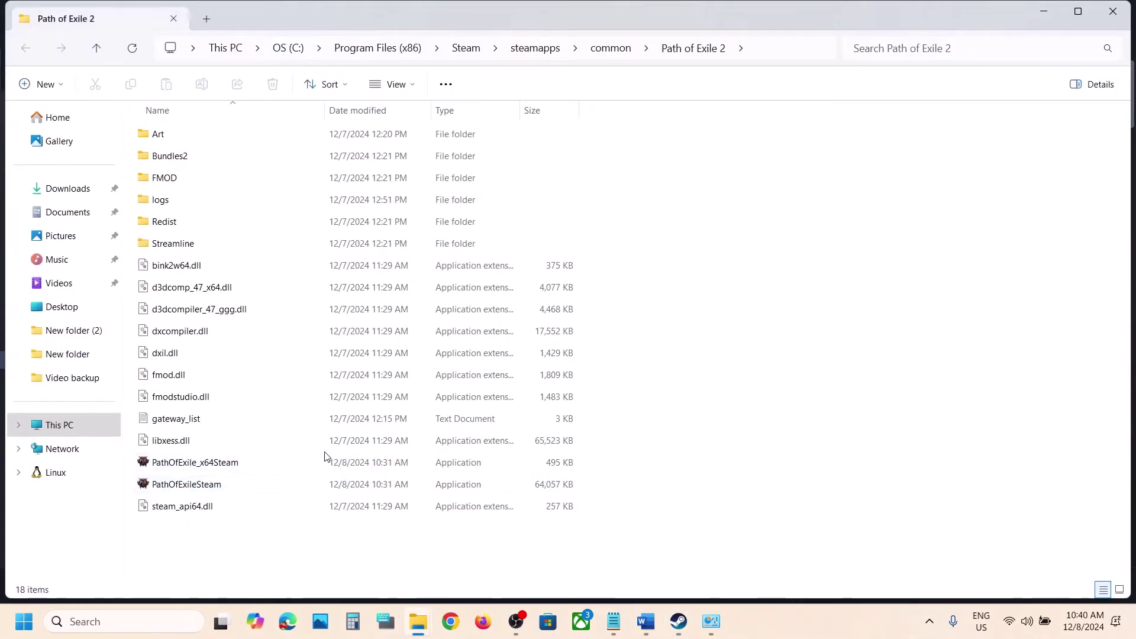
- Set PathOfExile_x64Steam to run in Windows 8 compatibility mode and apply it
{"action": "left_click", "coordinate": [210, 467]}
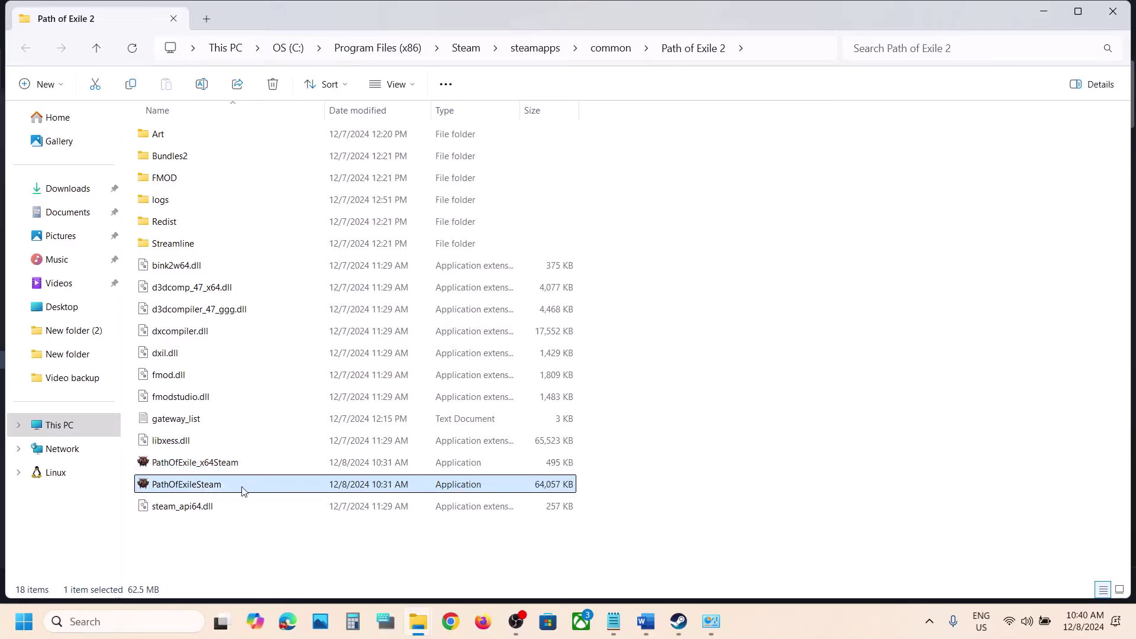
{"action": "left_click", "coordinate": [224, 464]}
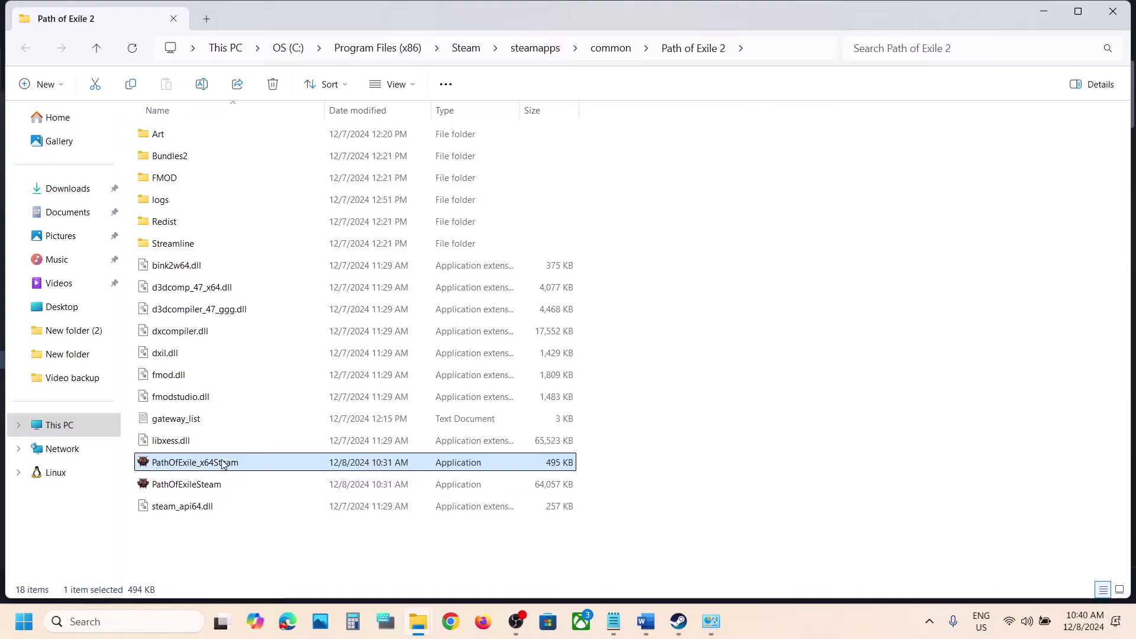
{"action": "right_click", "coordinate": [224, 464]}
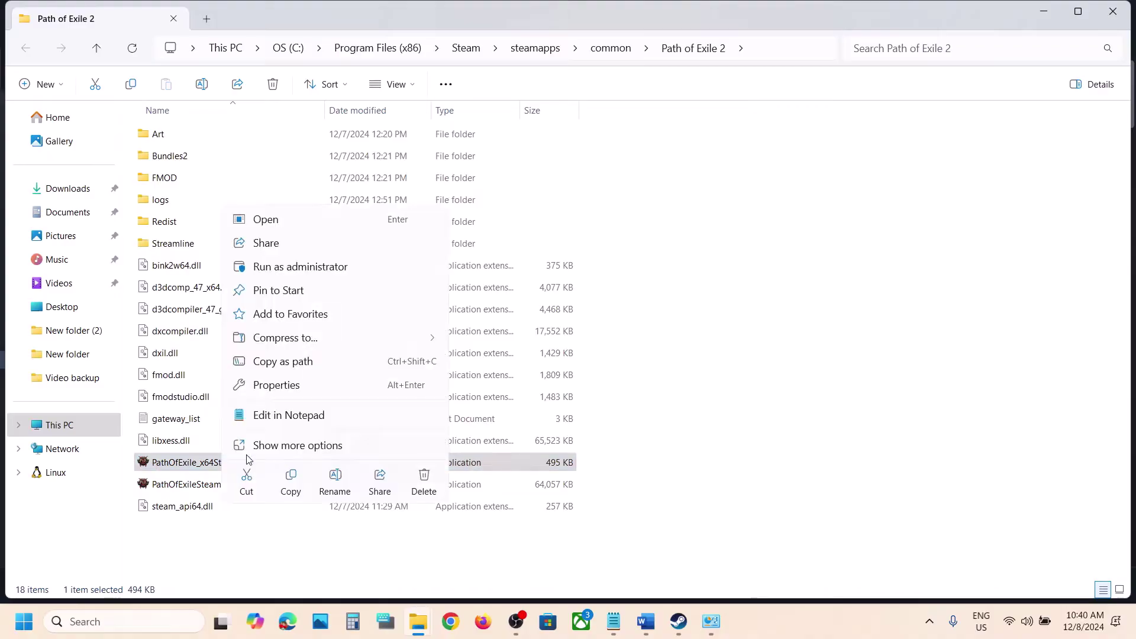
{"action": "left_click", "coordinate": [291, 387]}
{"action": "left_click_drag", "start_coordinate": [391, 203], "coordinate": [460, 154]}
{"action": "left_click", "coordinate": [445, 180]}
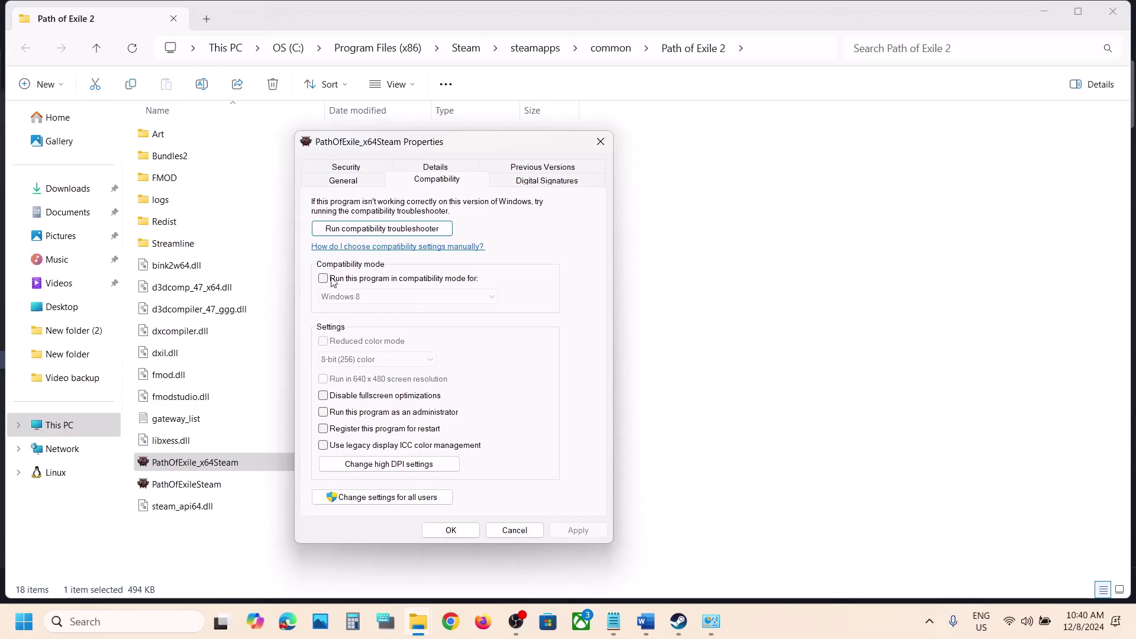
{"action": "left_click", "coordinate": [329, 279]}
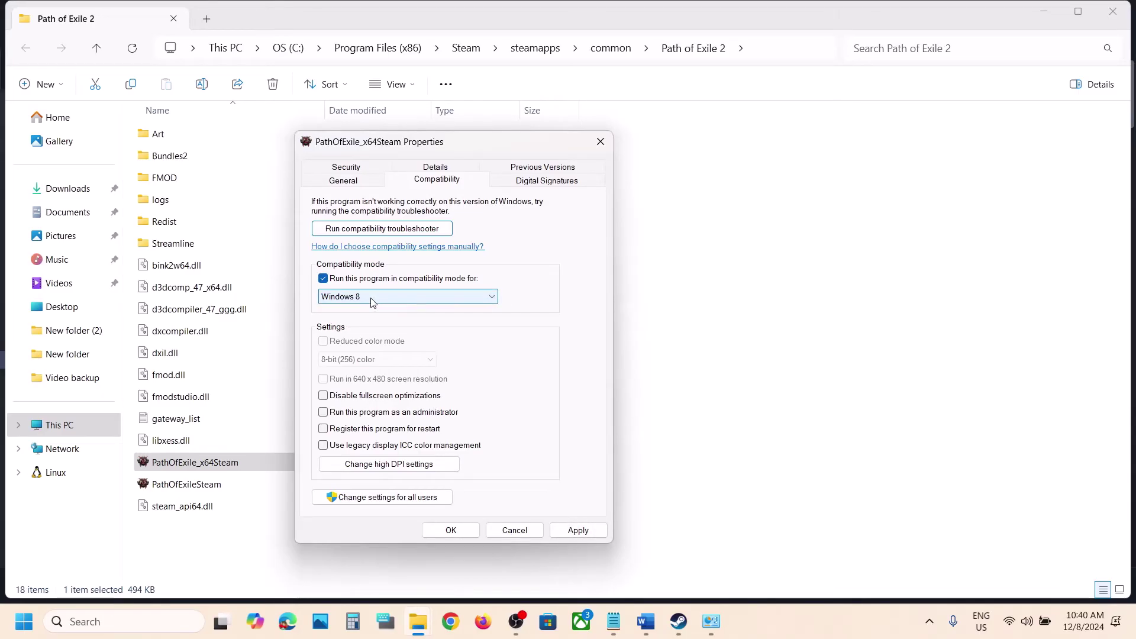
{"action": "left_click", "coordinate": [578, 531]}
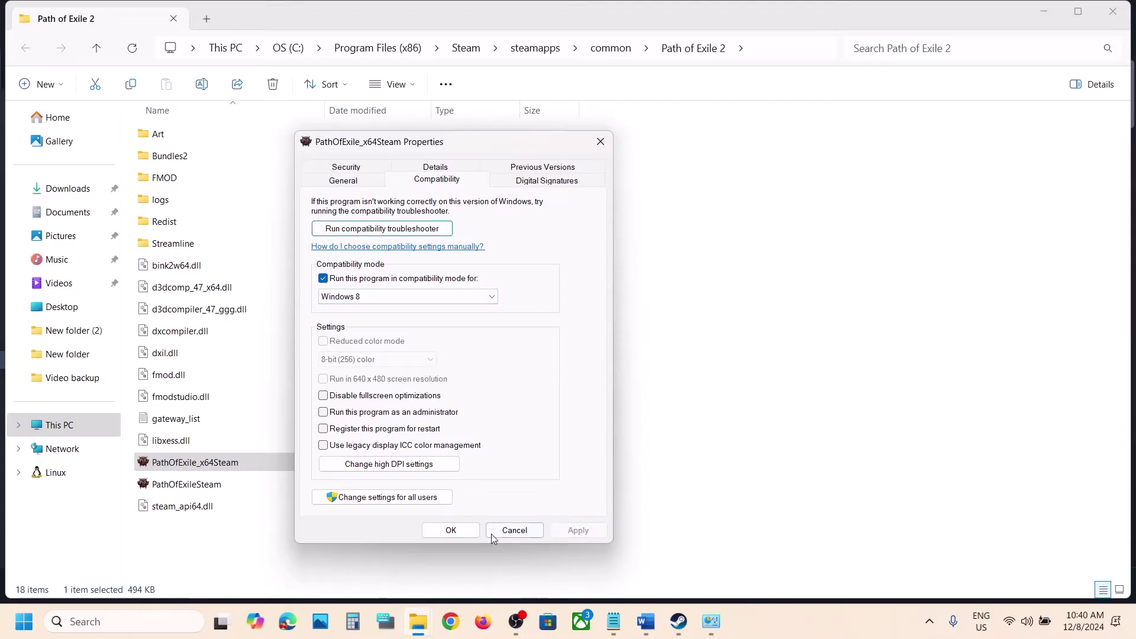
{"action": "left_click", "coordinate": [467, 534]}
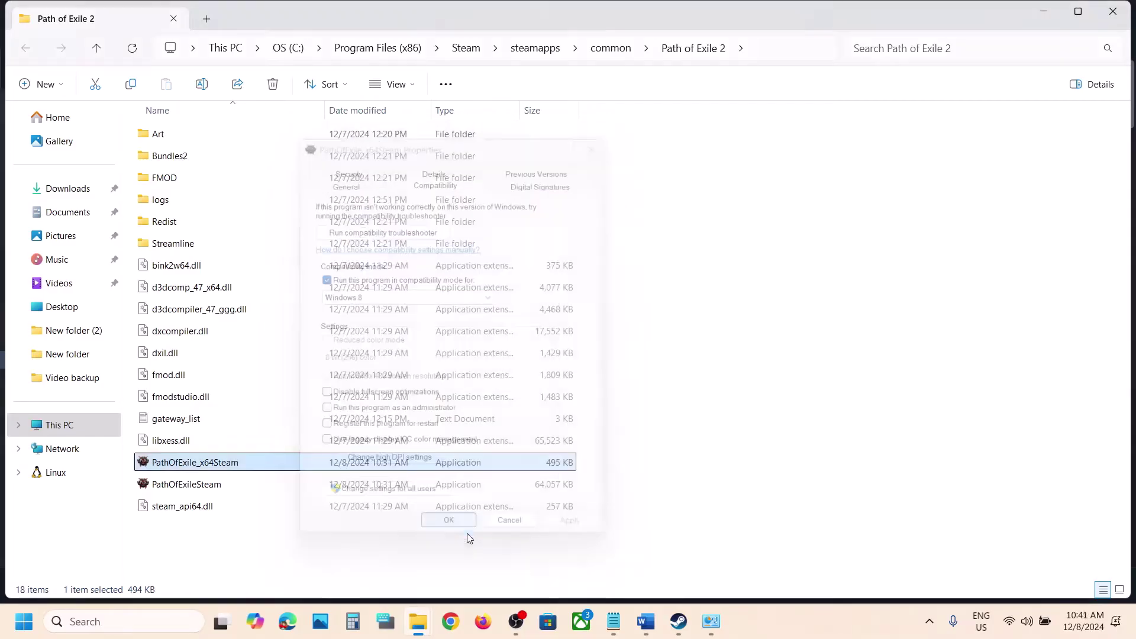
{"action": "right_click", "coordinate": [248, 469]}
- Make PathOfExile_x64Steam always run as administrator, leaving the compatibility target on Windows 8
{"action": "left_click", "coordinate": [322, 392]}
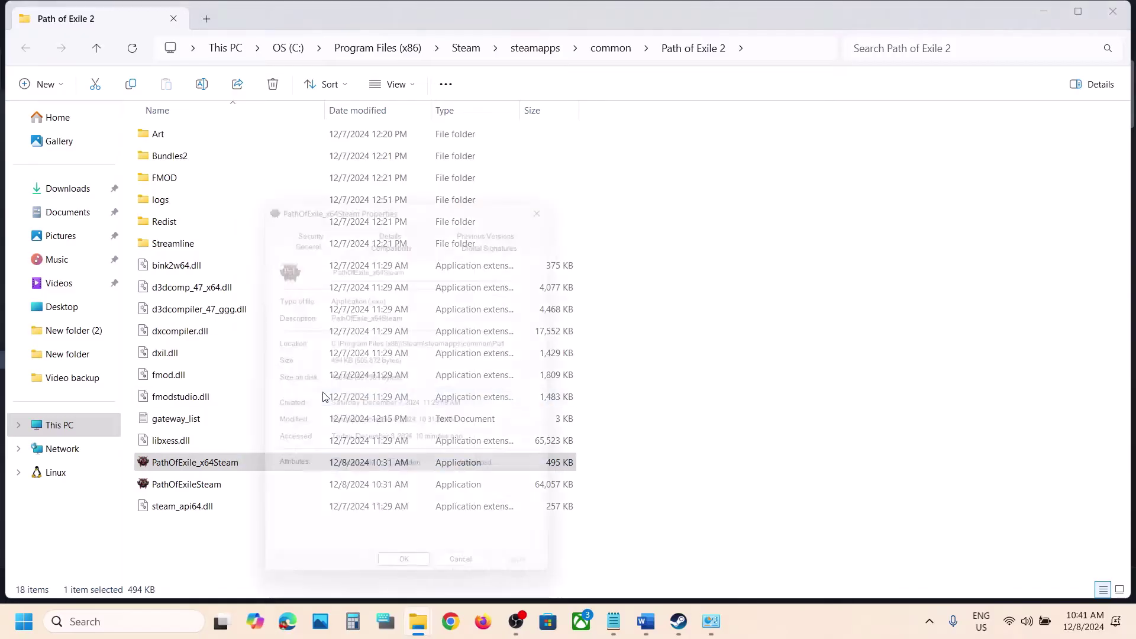
{"action": "left_click", "coordinate": [388, 235]}
{"action": "left_click", "coordinate": [312, 350]}
{"action": "left_click", "coordinate": [314, 393]}
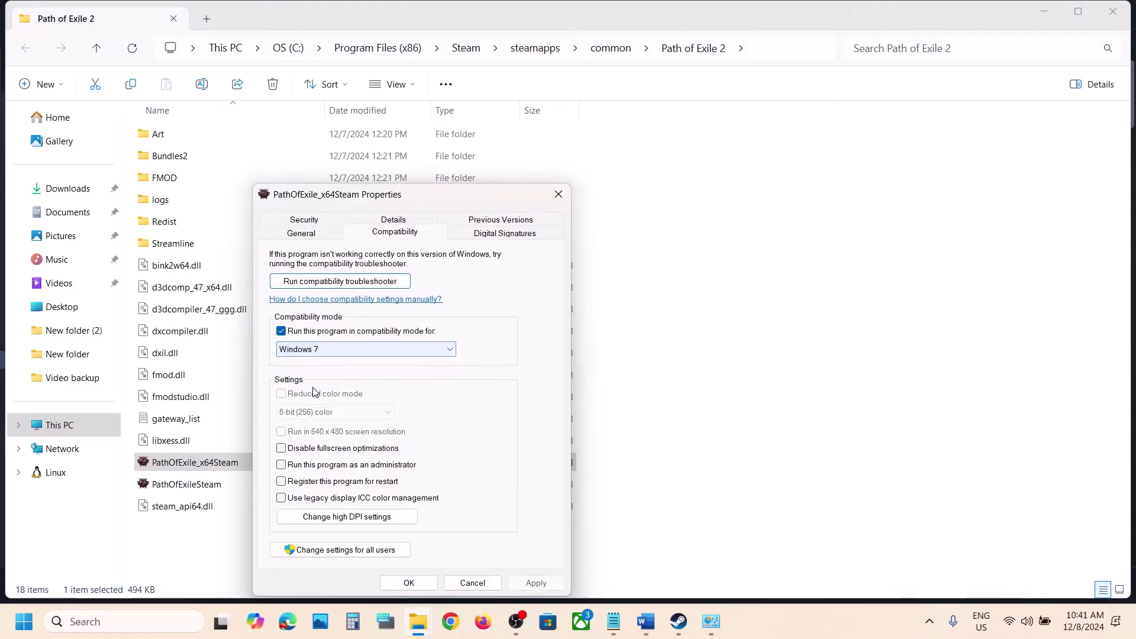
{"action": "left_click", "coordinate": [342, 351]}
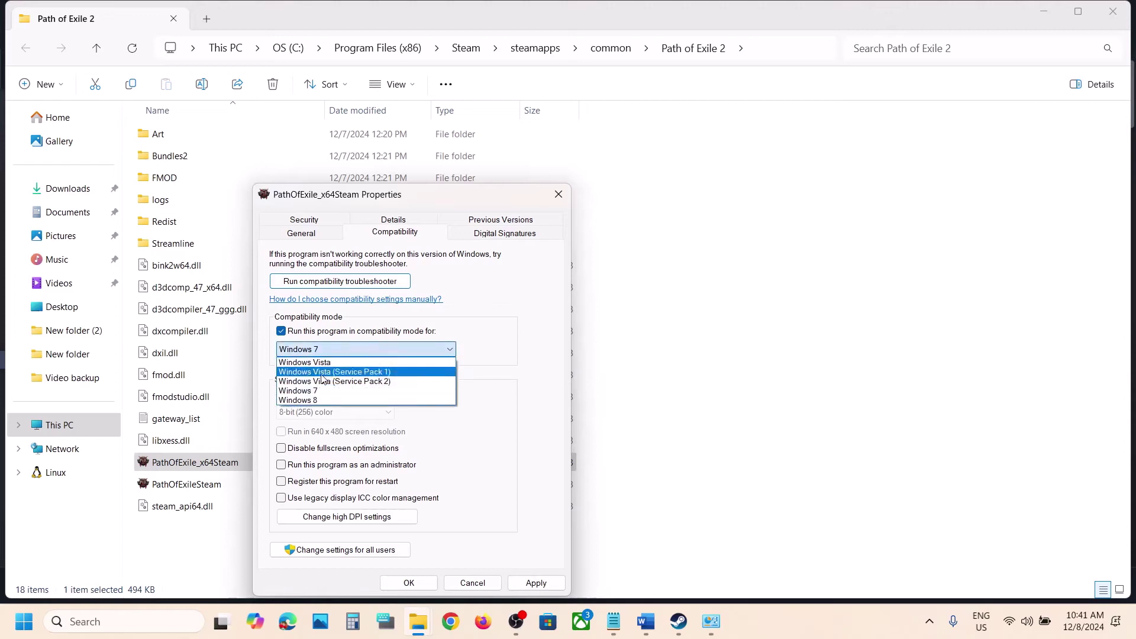
{"action": "left_click", "coordinate": [317, 401]}
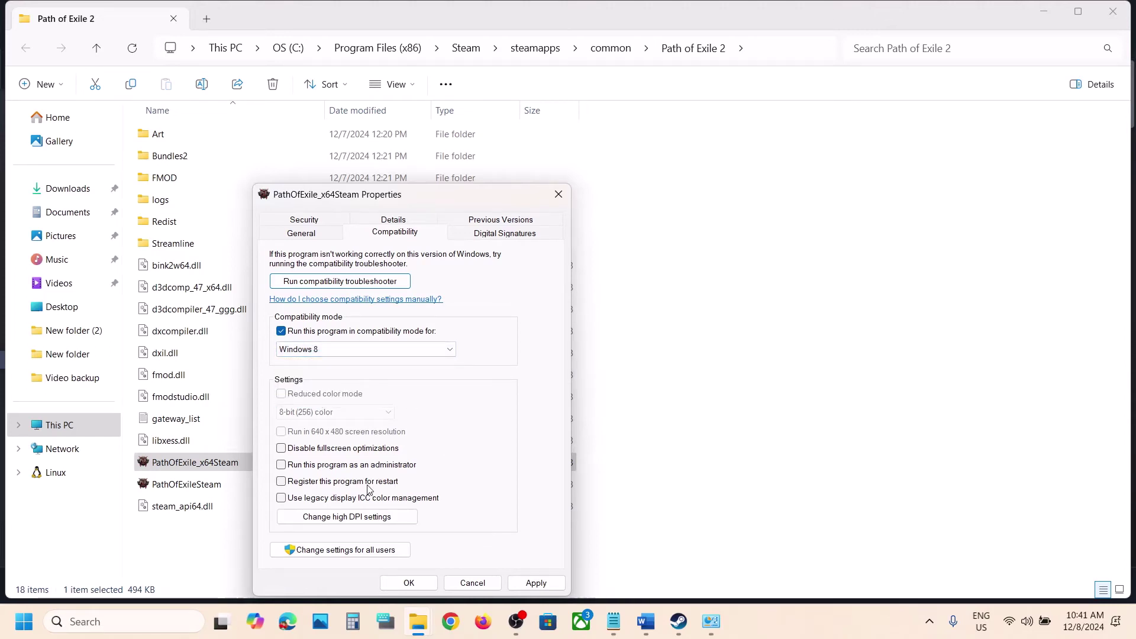
{"action": "left_click", "coordinate": [281, 464]}
{"action": "left_click", "coordinate": [523, 585]}
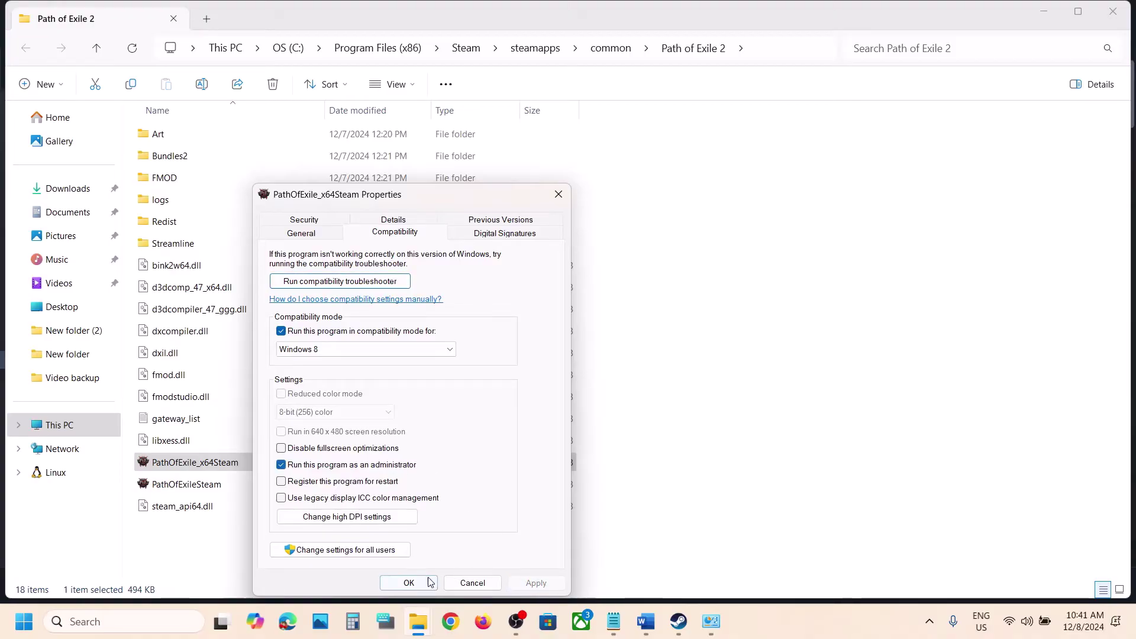
{"action": "left_click", "coordinate": [409, 583]}
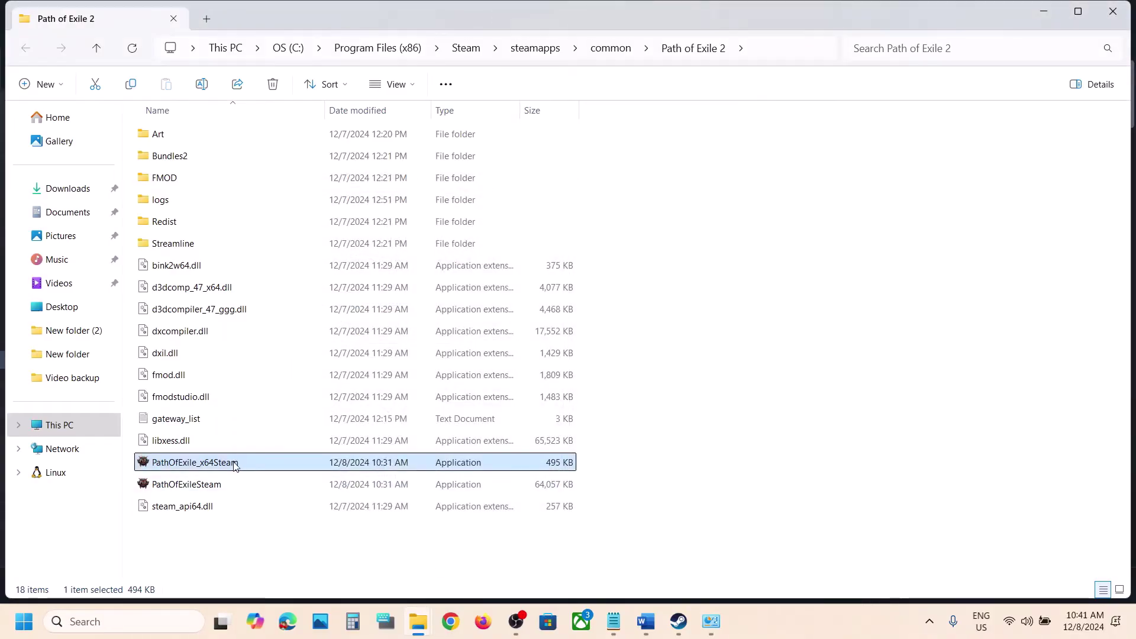
- Switch PathOfExile_x64Steam to Windows 7 compatibility with fullscreen optimizations disabled, and apply
{"action": "right_click", "coordinate": [235, 466]}
{"action": "left_click", "coordinate": [299, 386]}
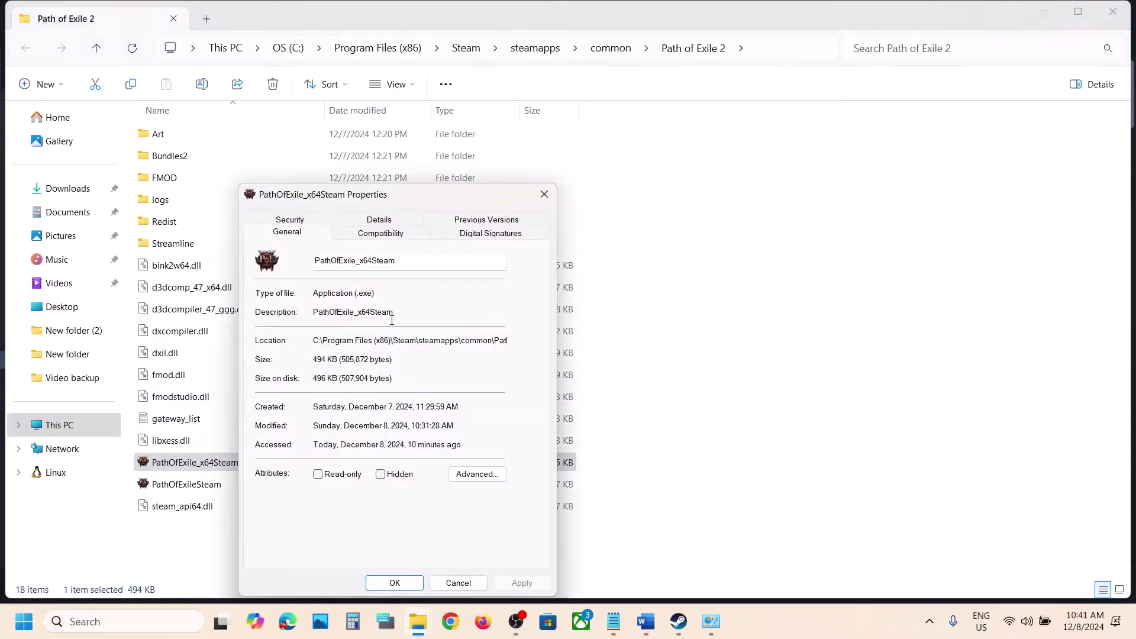
{"action": "left_click", "coordinate": [380, 234]}
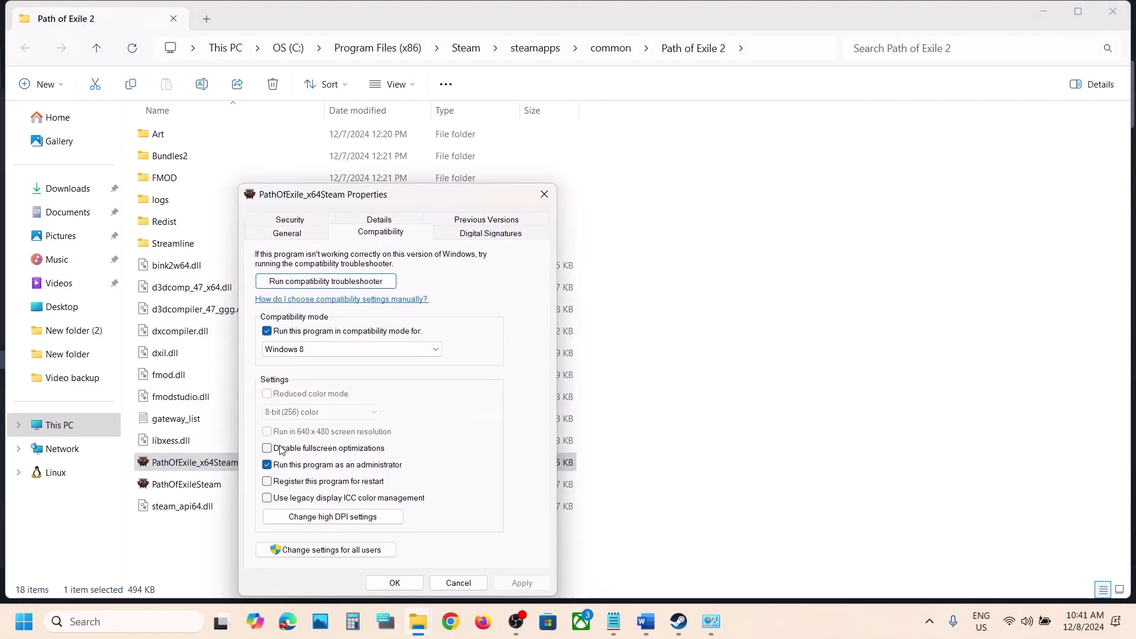
{"action": "left_click", "coordinate": [276, 350]}
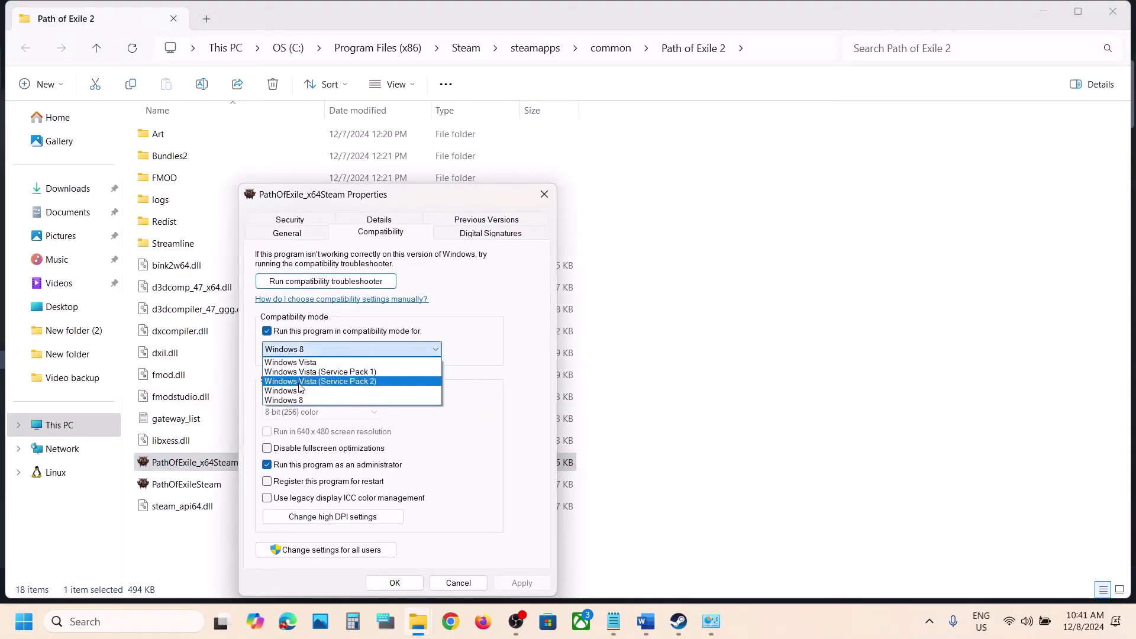
{"action": "left_click", "coordinate": [296, 392]}
{"action": "left_click", "coordinate": [521, 583]}
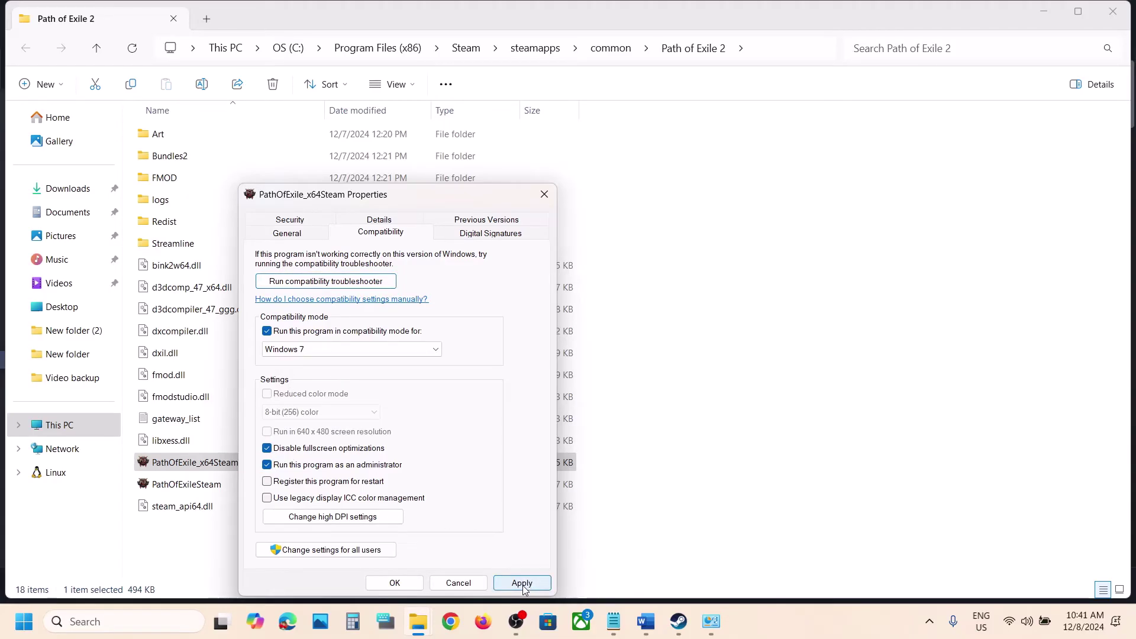
{"action": "left_click", "coordinate": [522, 585]}
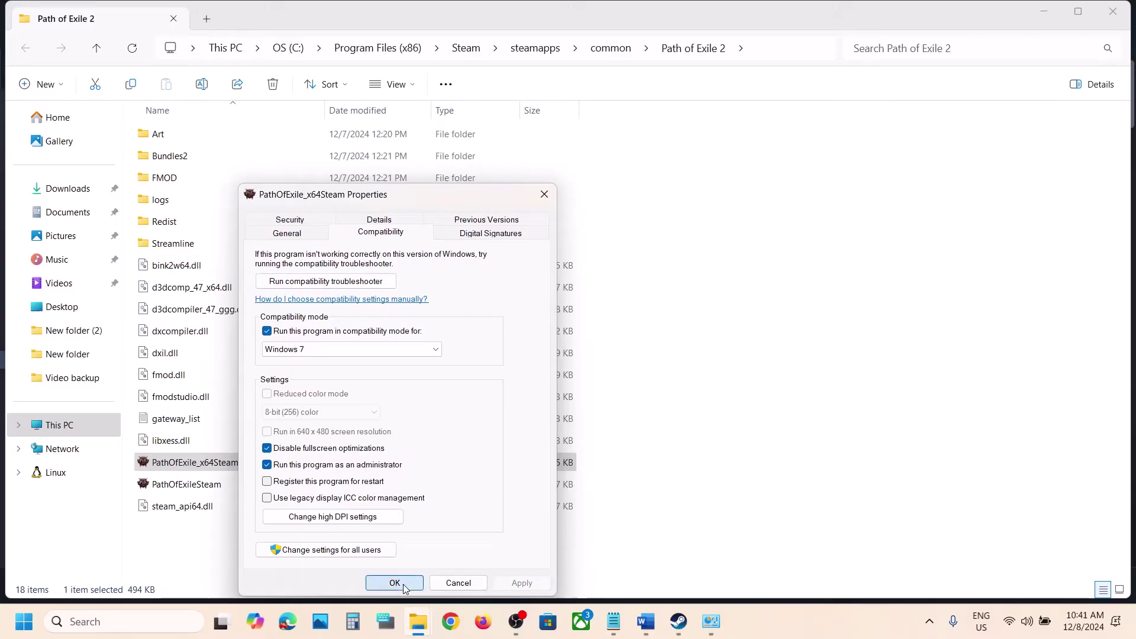
{"action": "left_click", "coordinate": [394, 583]}
{"action": "left_click", "coordinate": [207, 485]}
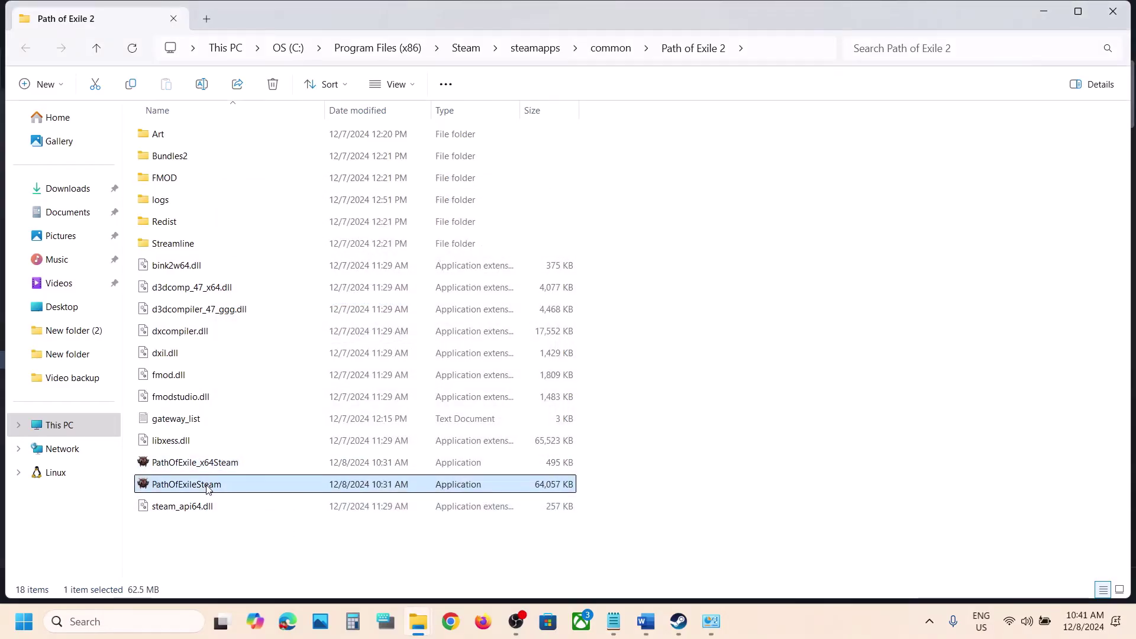
{"action": "right_click", "coordinate": [207, 488]}
- Turn on compatibility mode for PathOfExileSteam and apply it
{"action": "left_click", "coordinate": [291, 414]}
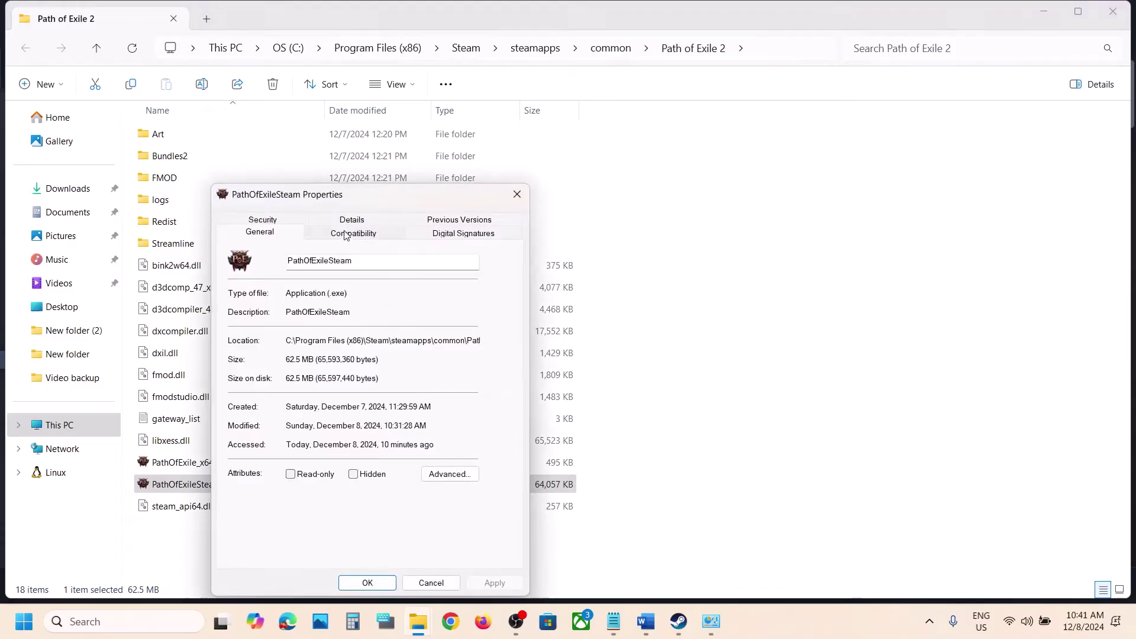
{"action": "left_click", "coordinate": [344, 236]}
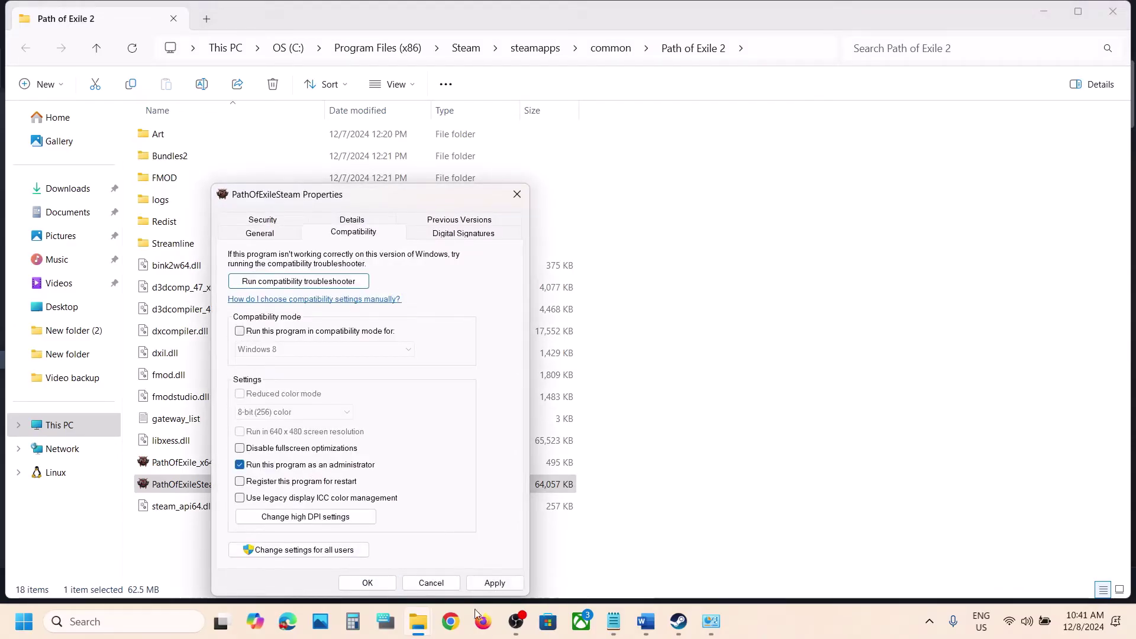
{"action": "left_click", "coordinate": [494, 583]}
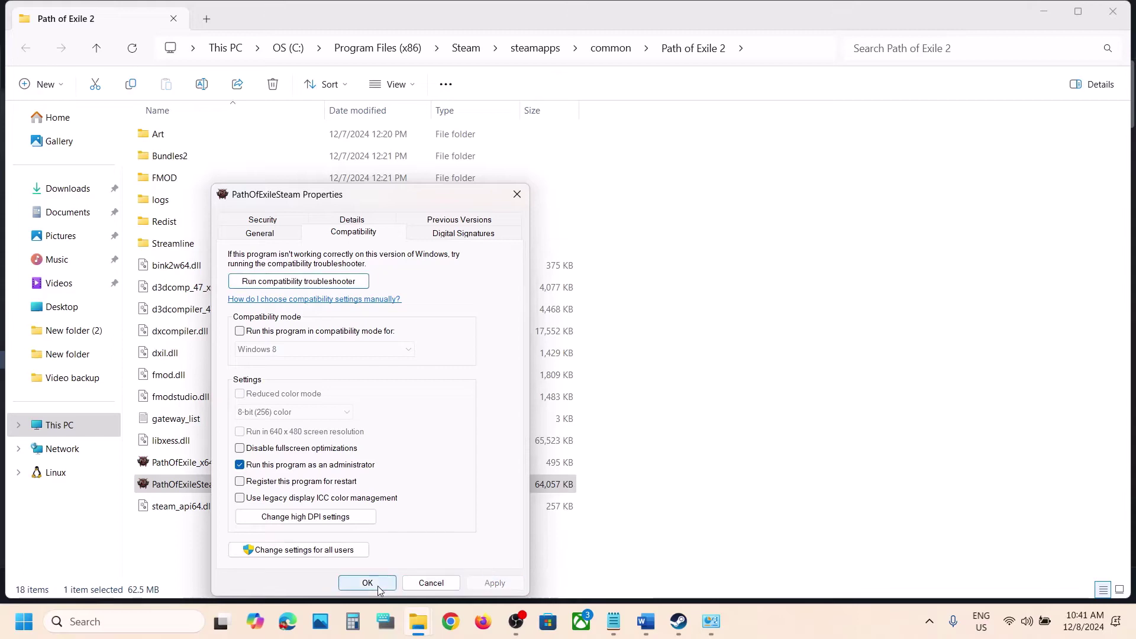
{"action": "left_click", "coordinate": [240, 331]}
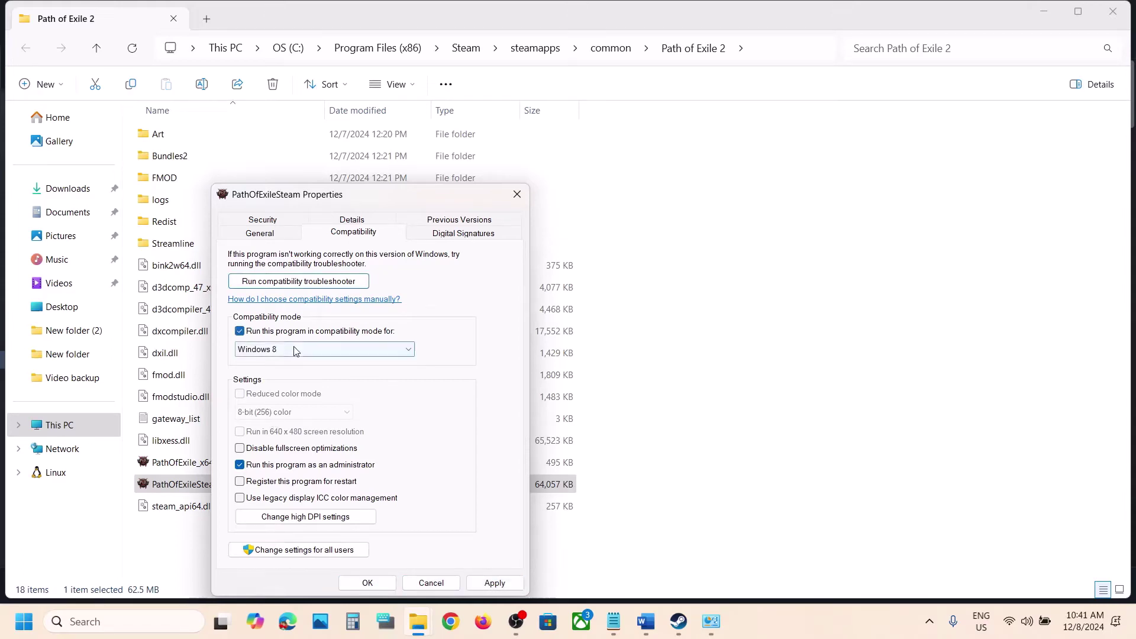
{"action": "left_click", "coordinate": [495, 582]}
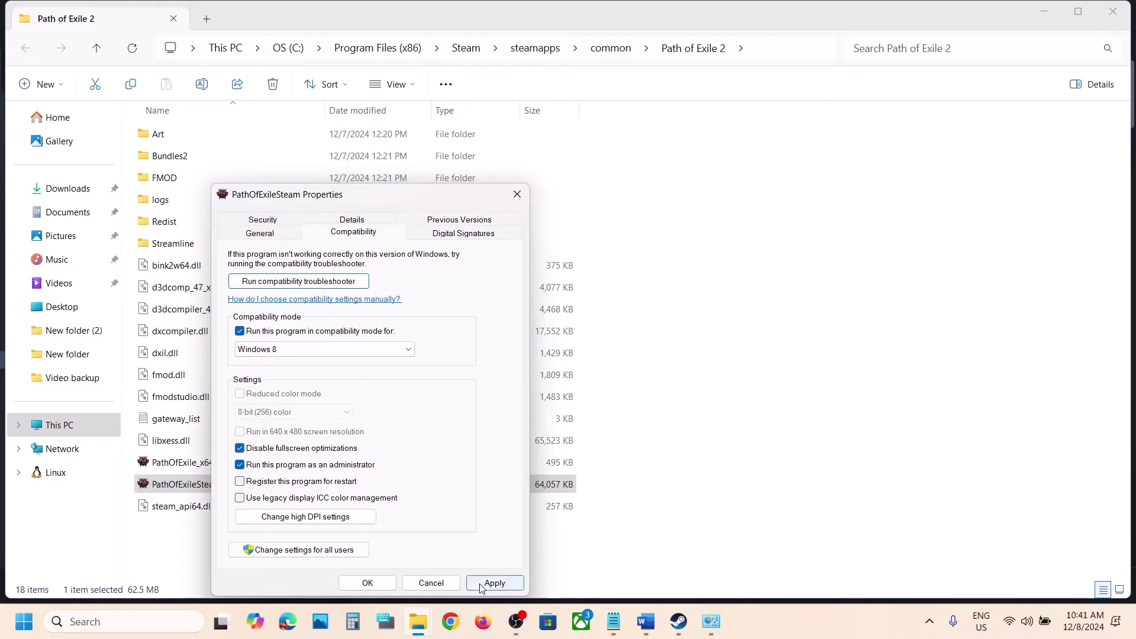
{"action": "left_click", "coordinate": [480, 586]}
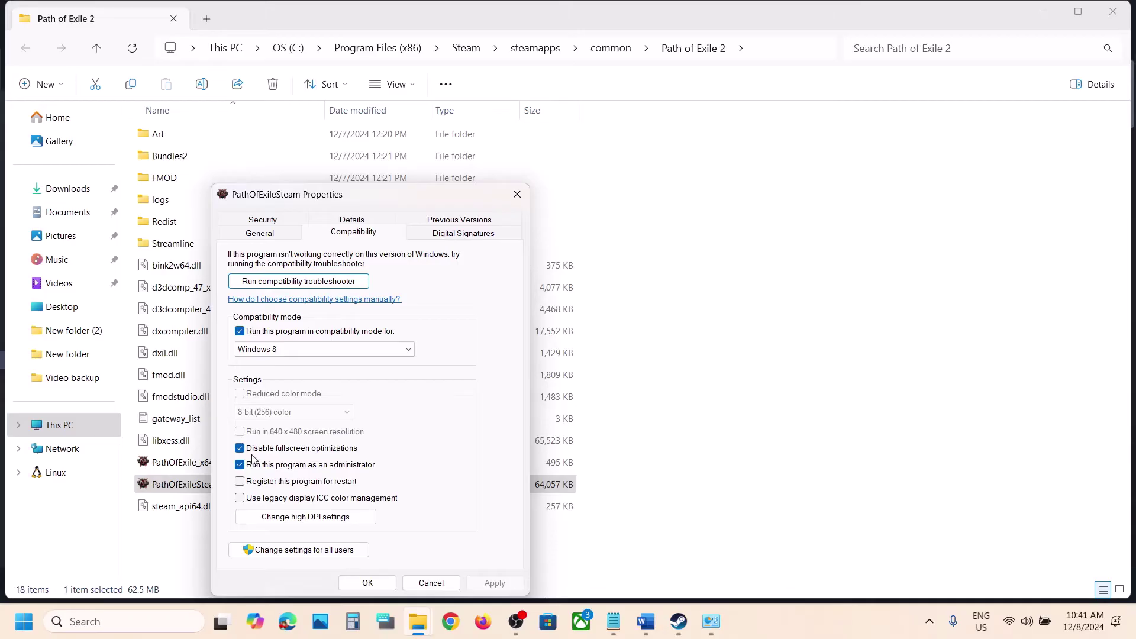
- Clear PathOfExileSteam's compatibility mode, fullscreen-optimizations disabling and run-as-administrator, then apply
{"action": "left_click", "coordinate": [240, 331]}
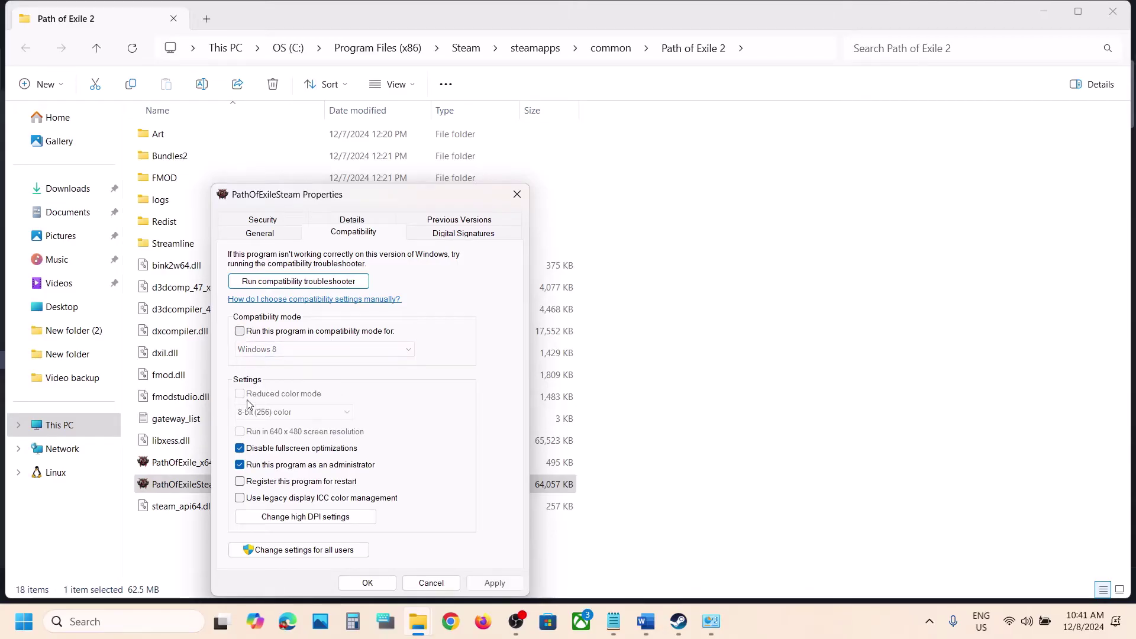
{"action": "left_click", "coordinate": [240, 448]}
{"action": "left_click", "coordinate": [239, 464]}
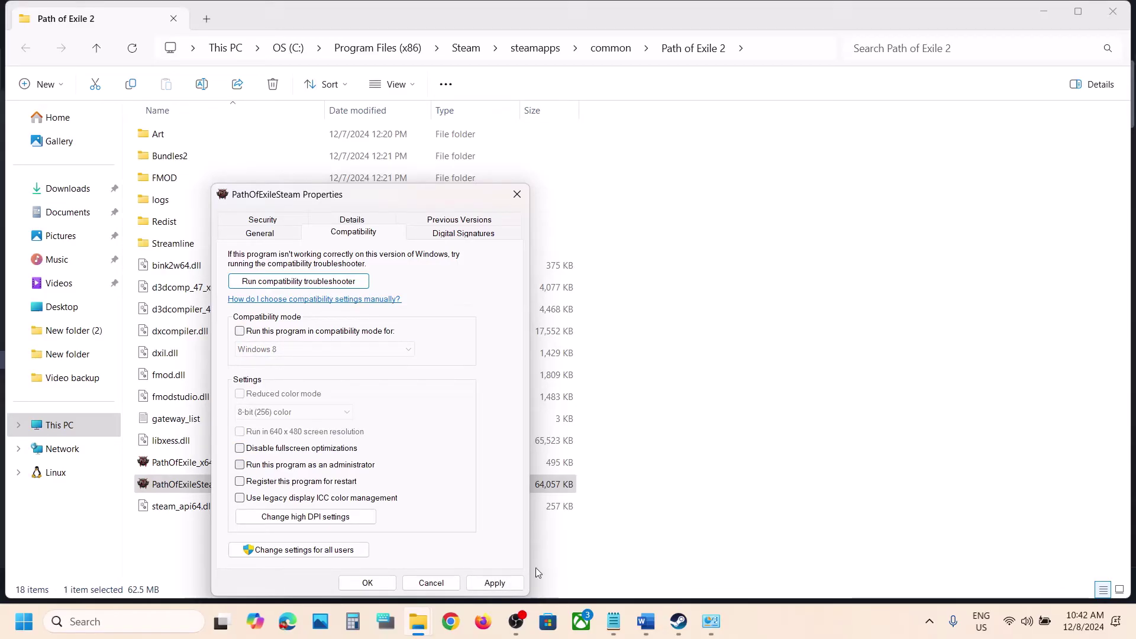
{"action": "left_click", "coordinate": [510, 586]}
{"action": "left_click", "coordinate": [367, 582]}
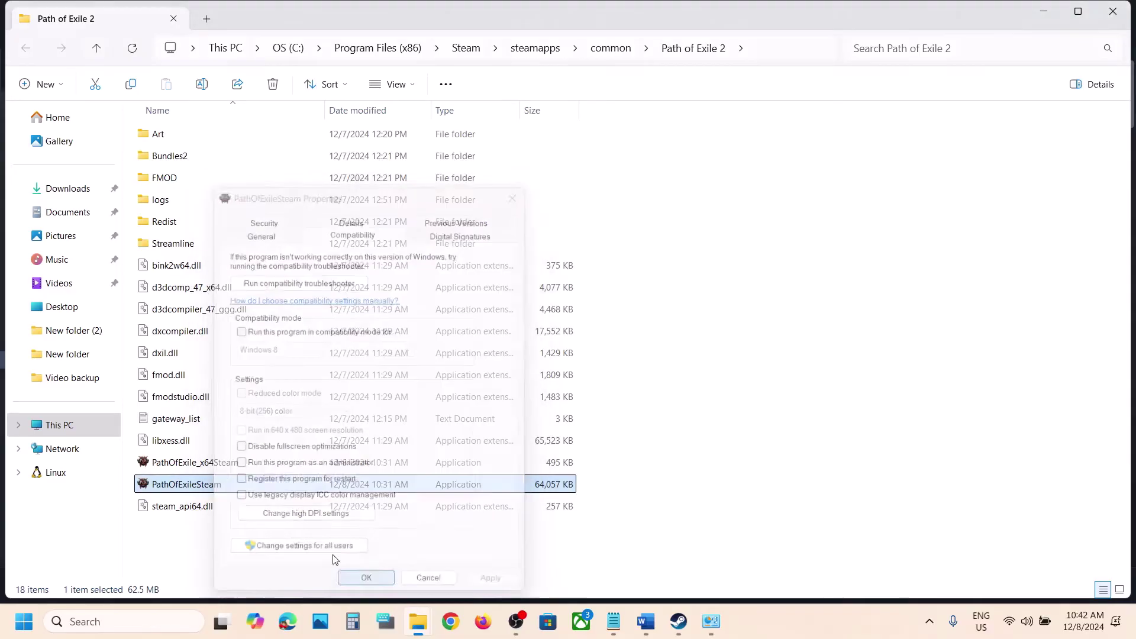
{"action": "left_click", "coordinate": [214, 464]}
{"action": "right_click", "coordinate": [215, 464]}
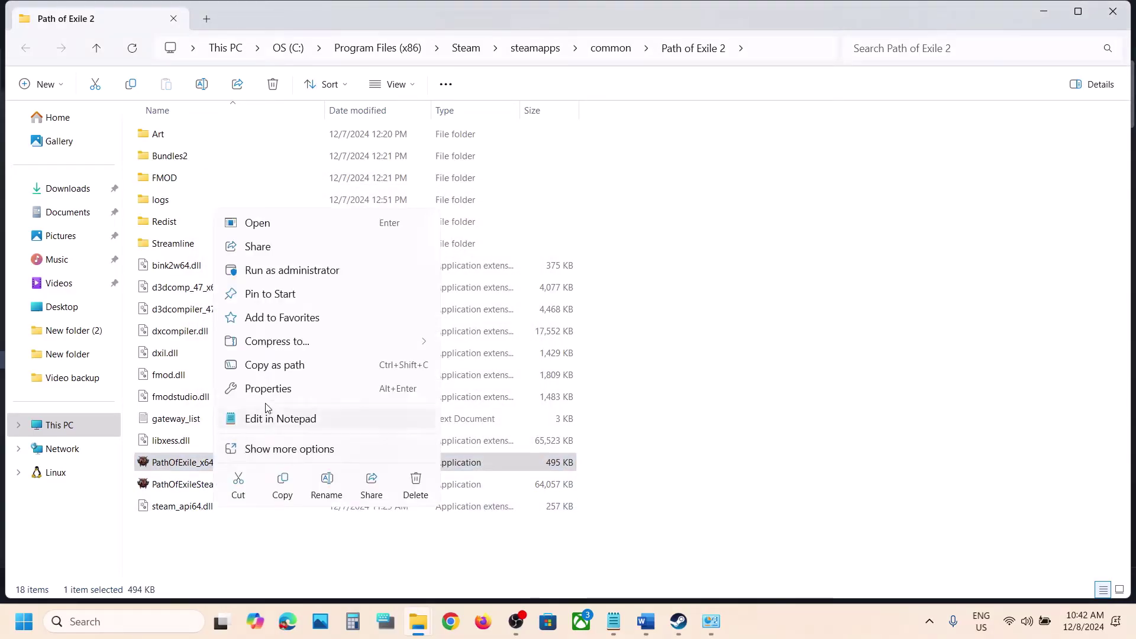
- Stop PathOfExile_x64Steam running as administrator, then bring Steam's Path of Exile 2 library forward
{"action": "left_click", "coordinate": [266, 389]}
{"action": "left_click", "coordinate": [350, 233]}
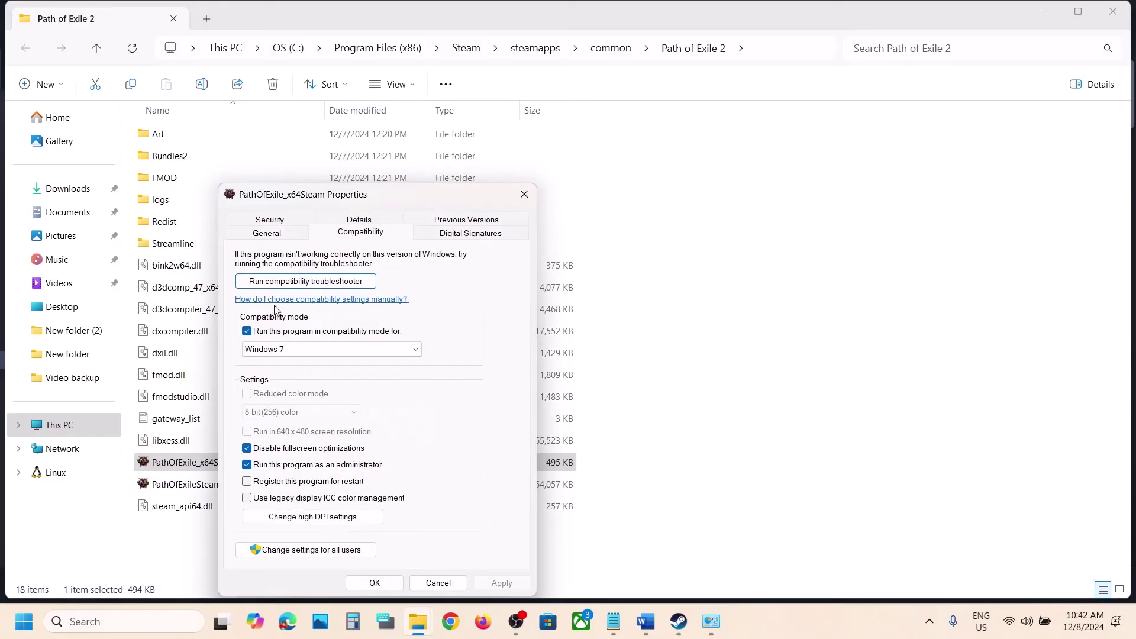
{"action": "left_click", "coordinate": [247, 465]}
{"action": "left_click", "coordinate": [502, 582]}
{"action": "left_click", "coordinate": [374, 583]}
{"action": "left_click", "coordinate": [645, 621]}
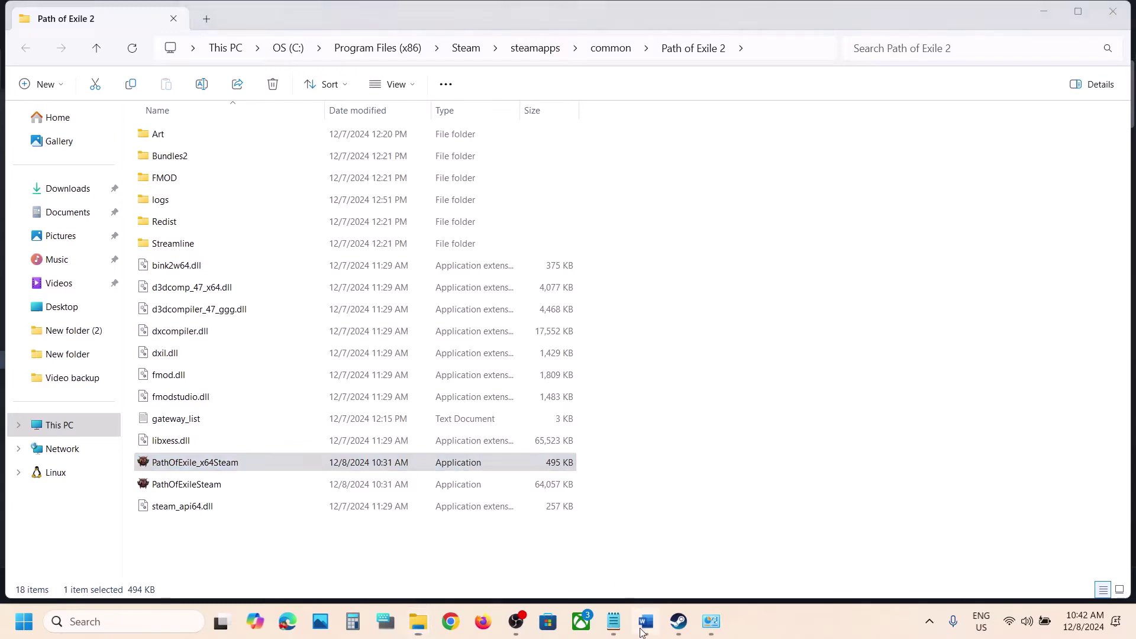
{"action": "left_click", "coordinate": [677, 621]}
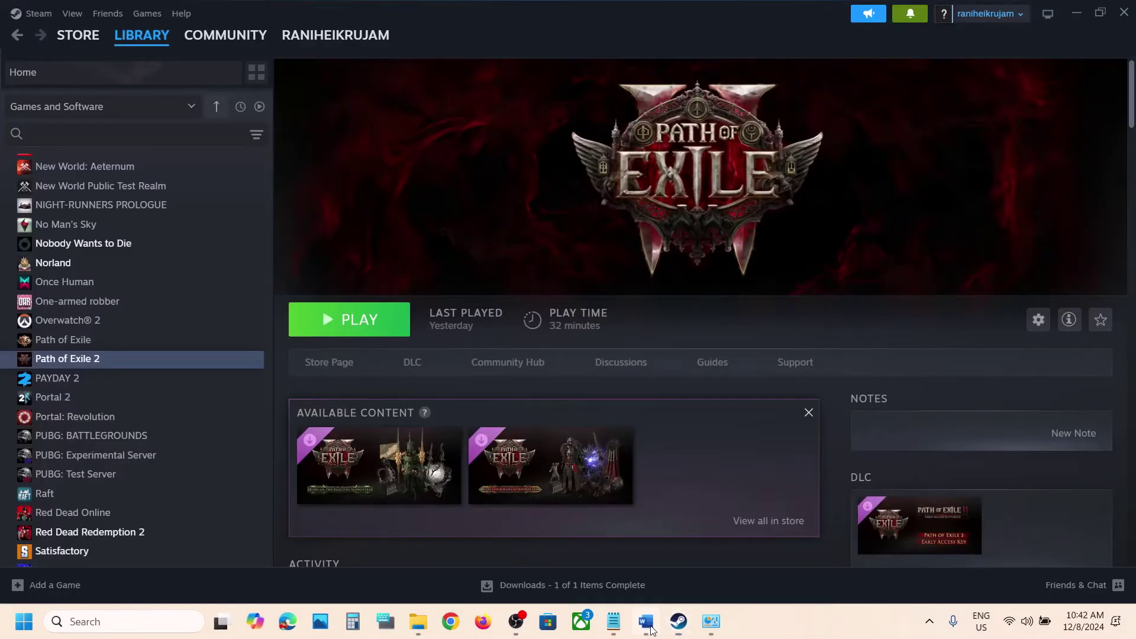
- Highlight Step 7's text on allowing the game exe through security and firewall, then open Windows Settings
{"action": "left_click", "coordinate": [651, 629]}
{"action": "scroll", "coordinate": [213, 381], "scroll_direction": "down", "scroll_amount": 3}
{"action": "scroll", "coordinate": [214, 380], "scroll_direction": "up", "scroll_amount": 1}
{"action": "left_click_drag", "start_coordinate": [214, 380], "coordinate": [190, 449]}
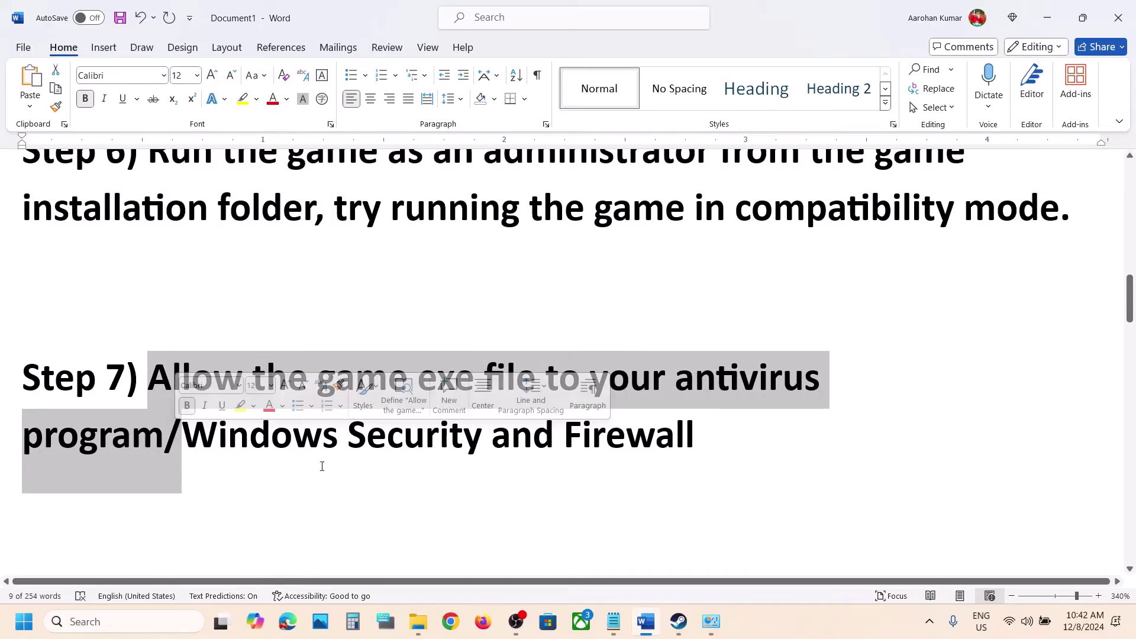
{"action": "left_click", "coordinate": [402, 490]}
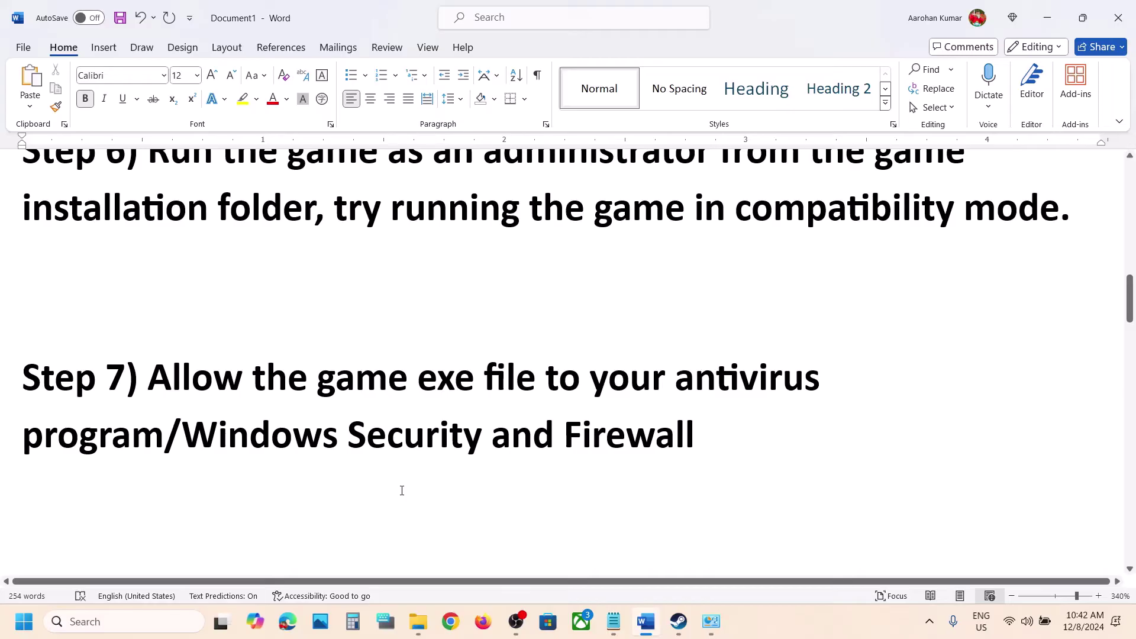
{"action": "left_click_drag", "start_coordinate": [154, 368], "coordinate": [161, 434]}
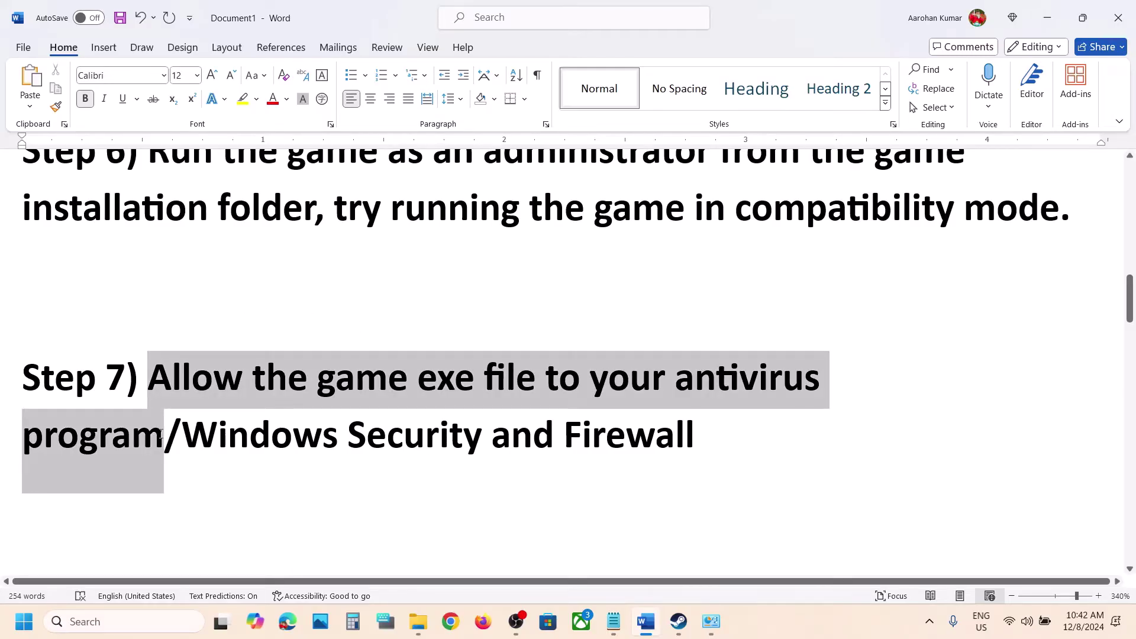
{"action": "left_click_drag", "start_coordinate": [161, 434], "coordinate": [161, 434]}
{"action": "key", "text": "super+i"}
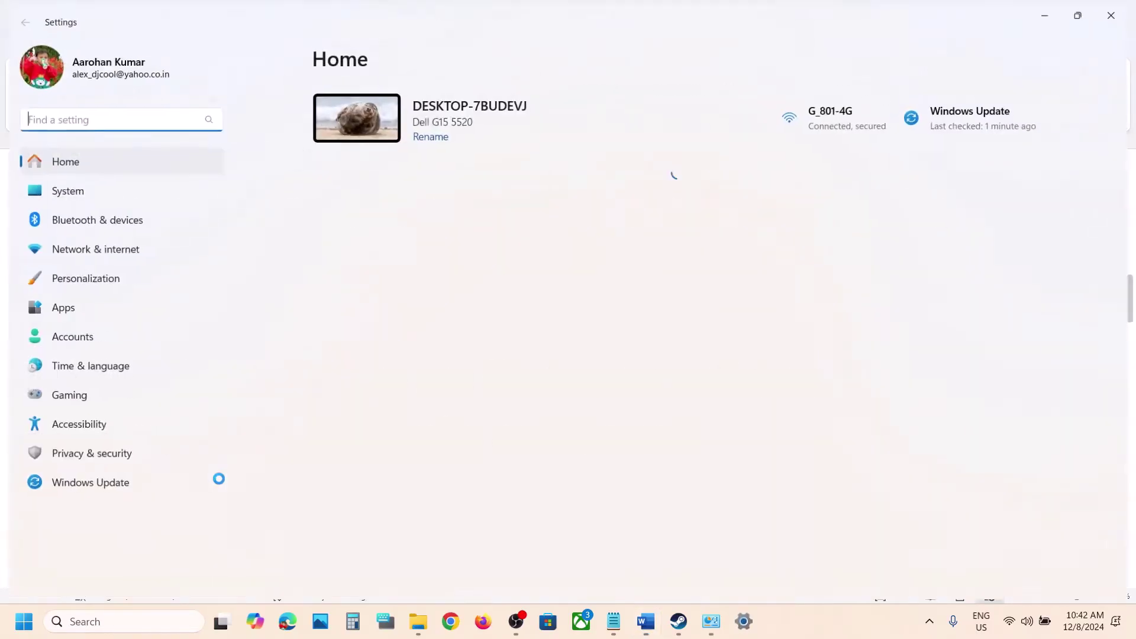
- Navigate through Ransomware protection to Windows Security's Controlled folder access allowed-apps list
{"action": "left_click", "coordinate": [72, 456]}
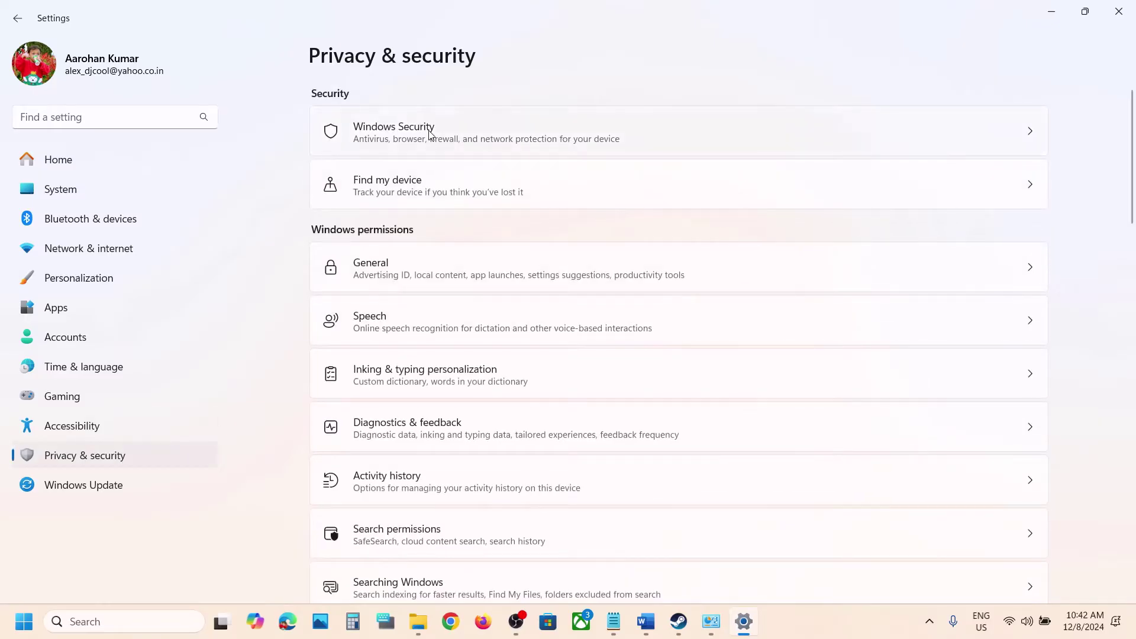
{"action": "left_click", "coordinate": [535, 146]}
{"action": "left_click", "coordinate": [419, 215]}
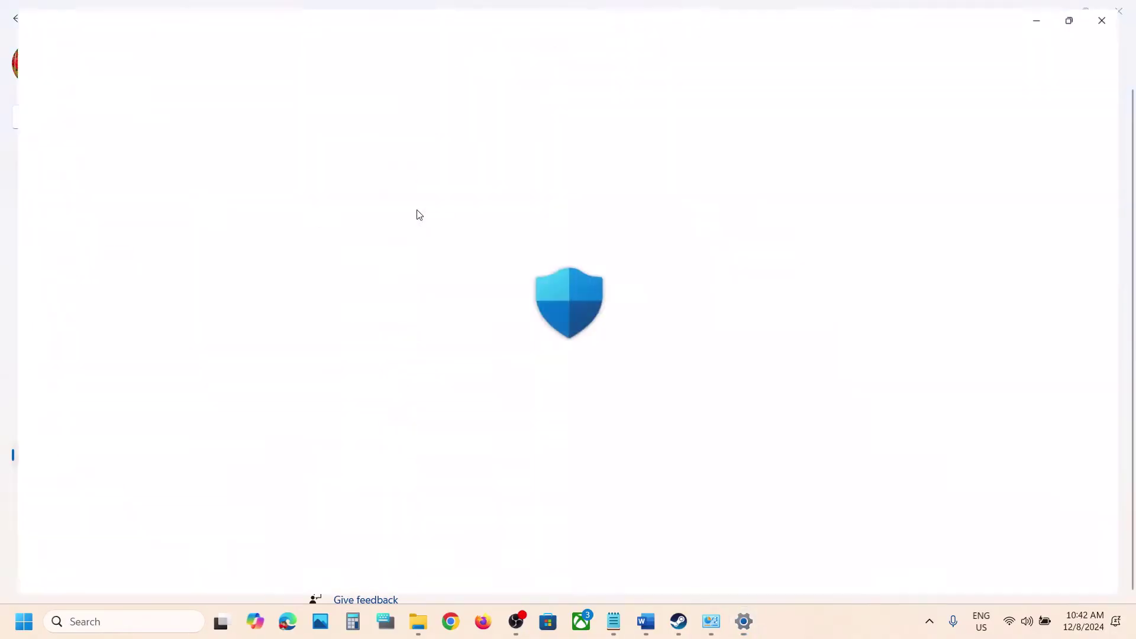
{"action": "scroll", "coordinate": [418, 213], "scroll_direction": "down", "scroll_amount": 3}
{"action": "left_click", "coordinate": [361, 555]}
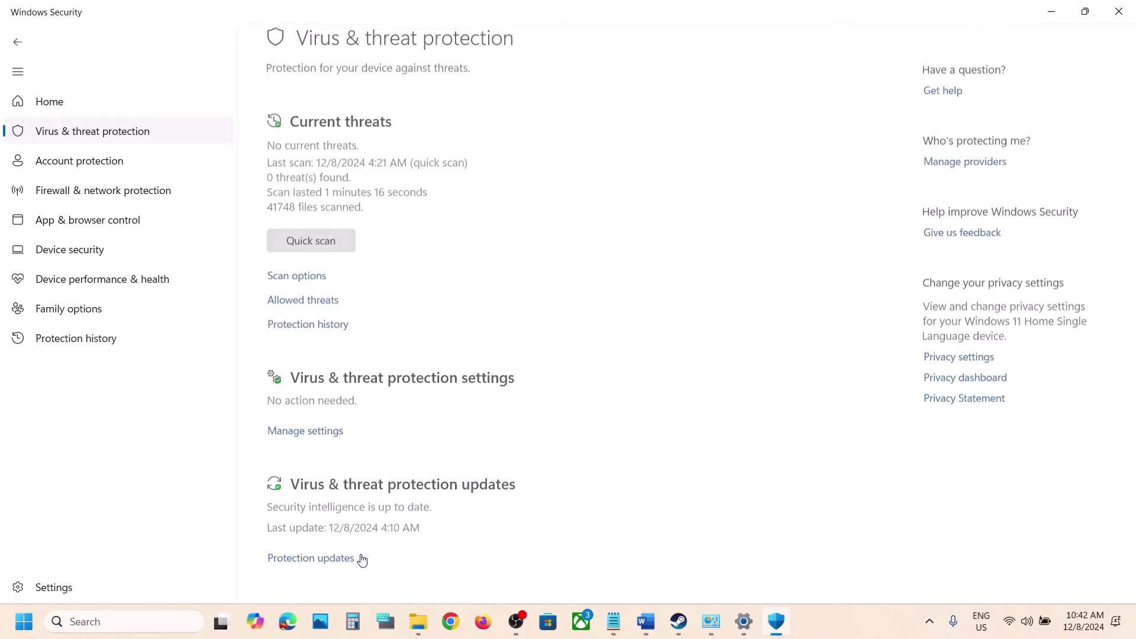
{"action": "left_click", "coordinate": [389, 314]}
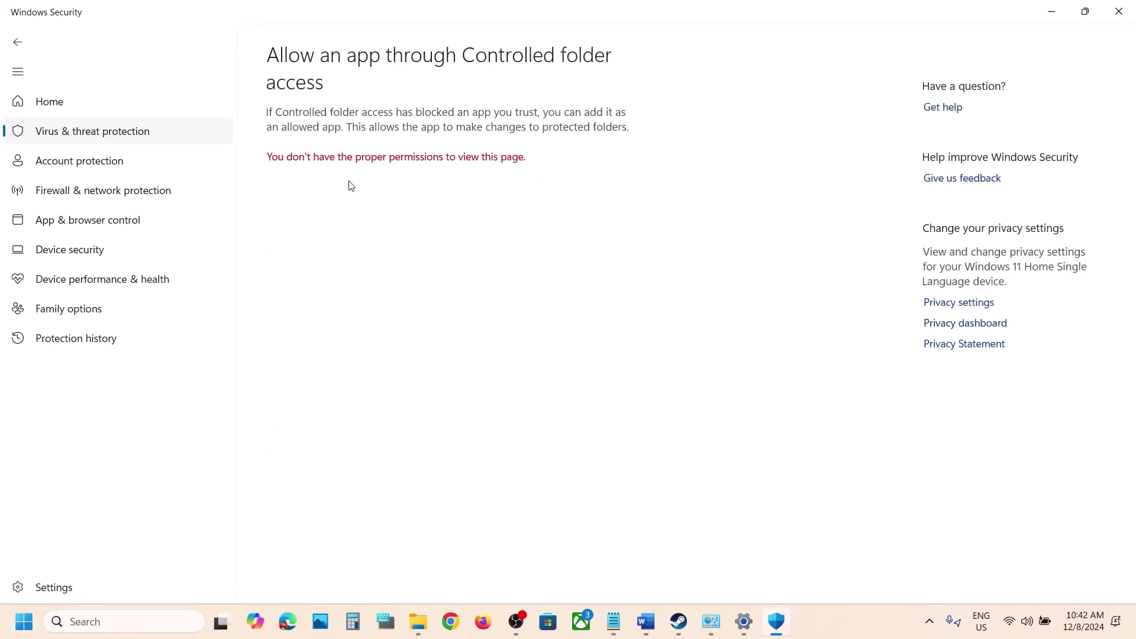
{"action": "scroll", "coordinate": [355, 165], "scroll_direction": "down", "scroll_amount": 3}
- Add PathOfExile_x64Steam and PathOfExileSteam as apps allowed through Controlled folder access
{"action": "left_click", "coordinate": [346, 44]}
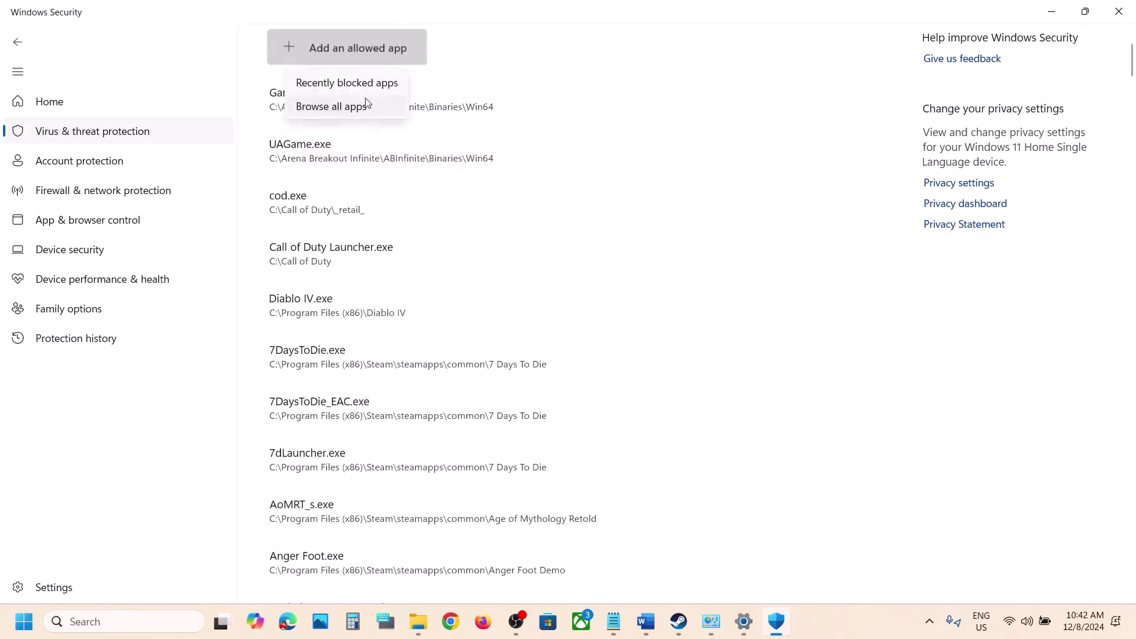
{"action": "left_click", "coordinate": [314, 107]}
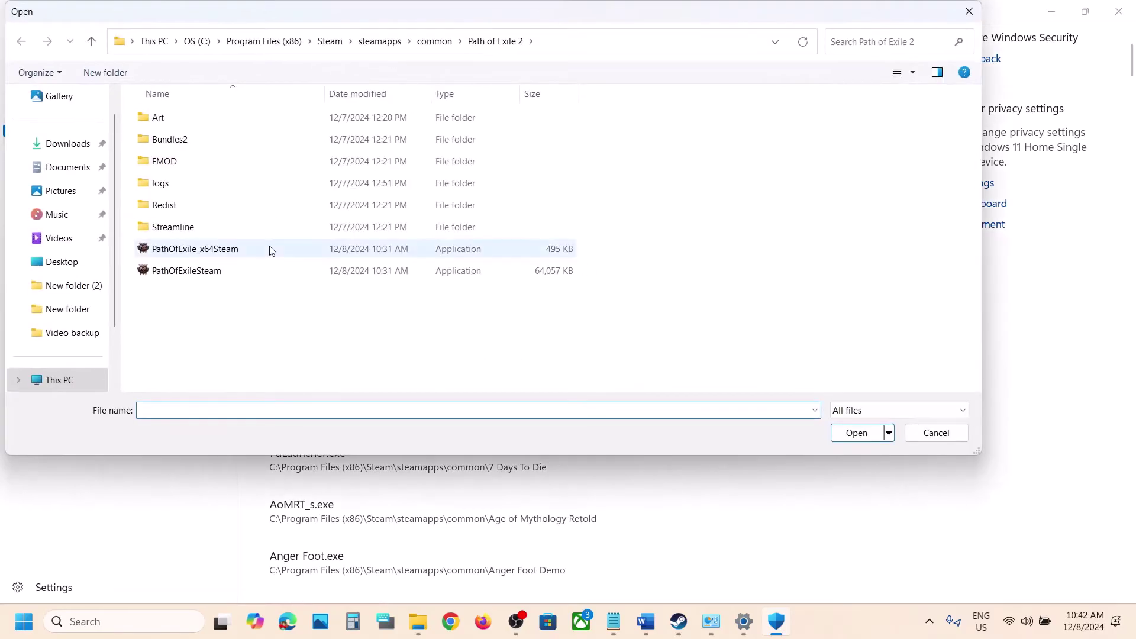
{"action": "left_click", "coordinate": [270, 250]}
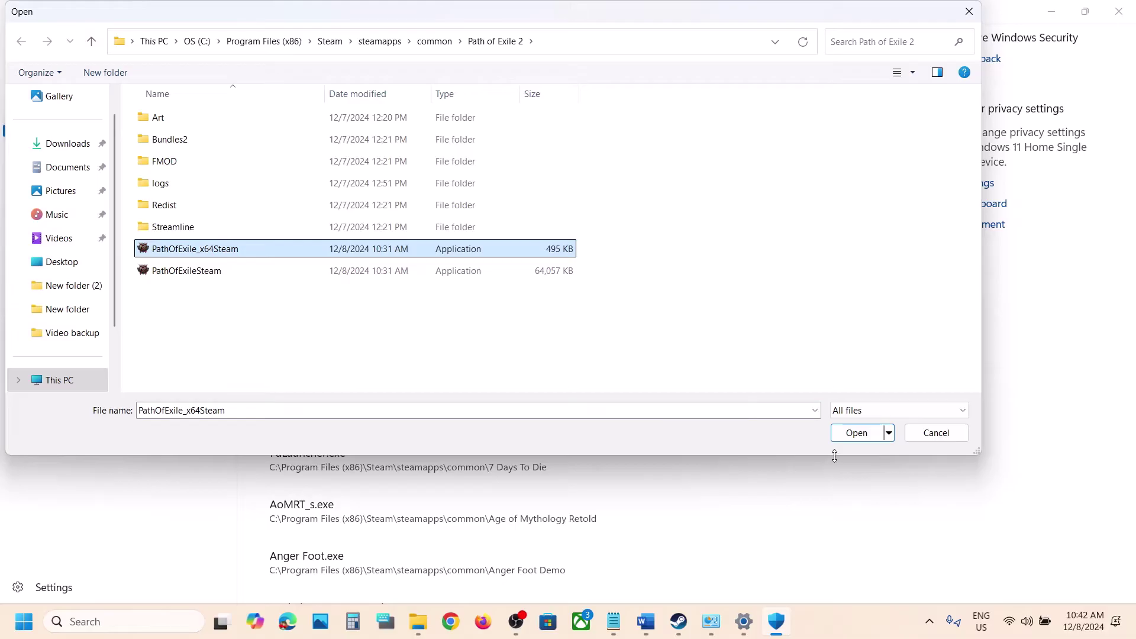
{"action": "left_click", "coordinate": [852, 438]}
{"action": "left_click", "coordinate": [342, 59]}
{"action": "left_click", "coordinate": [343, 107]}
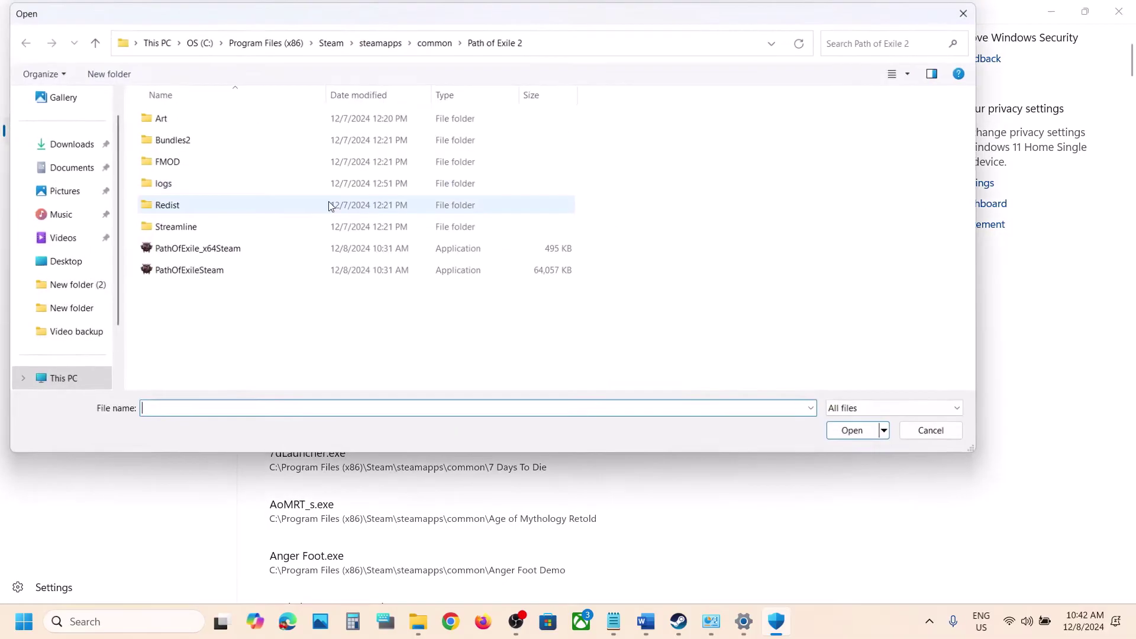
{"action": "left_click", "coordinate": [183, 269]}
{"action": "left_click", "coordinate": [858, 433]}
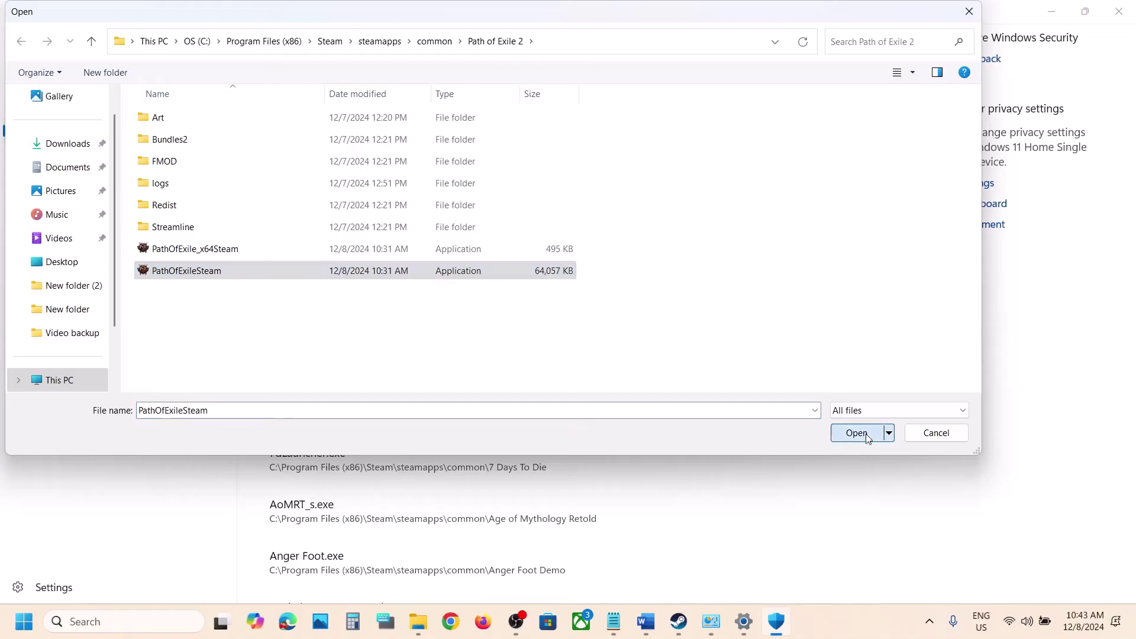
{"action": "left_click", "coordinate": [149, 621]}
- Open Control Panel's Windows Defender Firewall allowed-apps list and unlock it for changes
{"action": "type", "text": "control"}
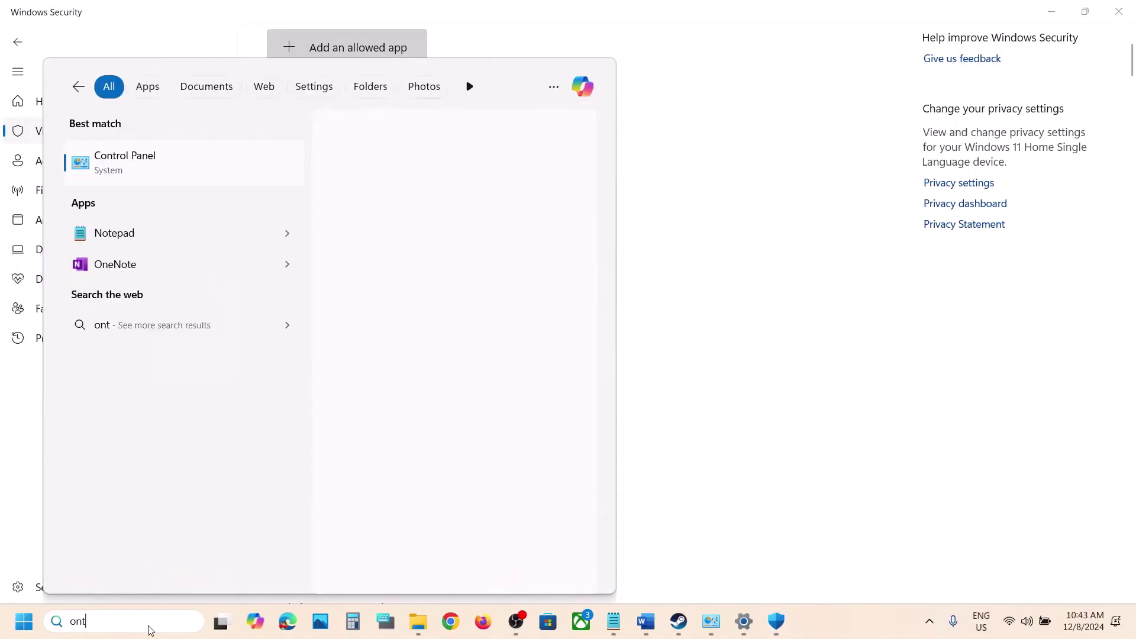
{"action": "key", "text": "Return"}
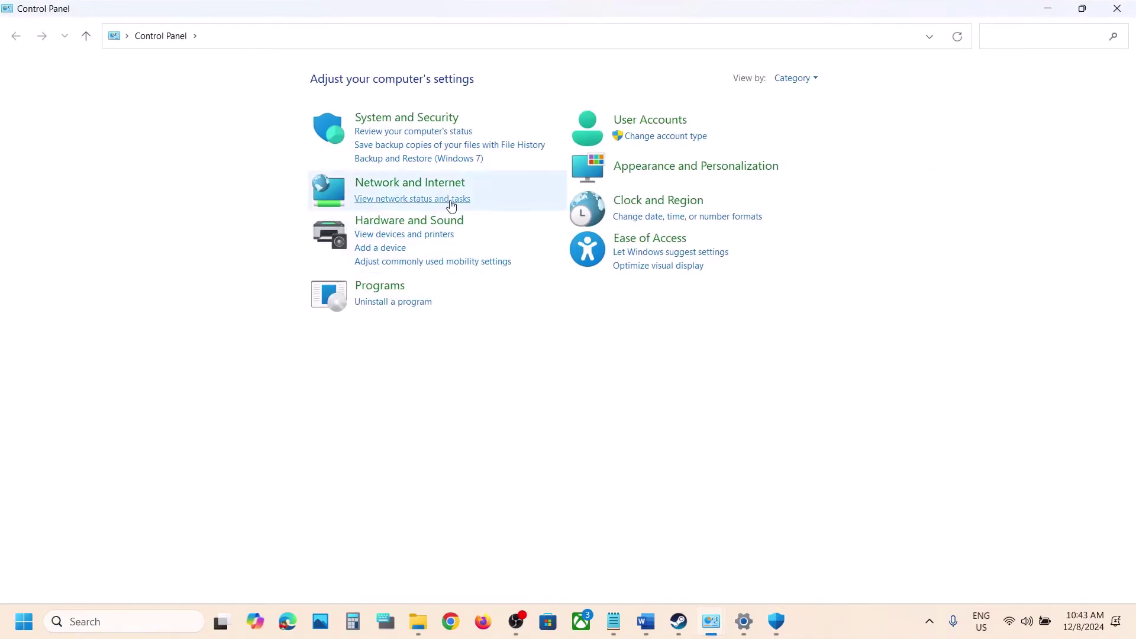
{"action": "left_click", "coordinate": [412, 119]}
{"action": "left_click", "coordinate": [303, 128]}
{"action": "left_click", "coordinate": [94, 115]}
{"action": "left_click", "coordinate": [742, 116]}
- Try adding PathOfExile_x64Steam and PathOfExileSteam to the firewall exceptions; both are already listed
{"action": "left_click", "coordinate": [700, 385]}
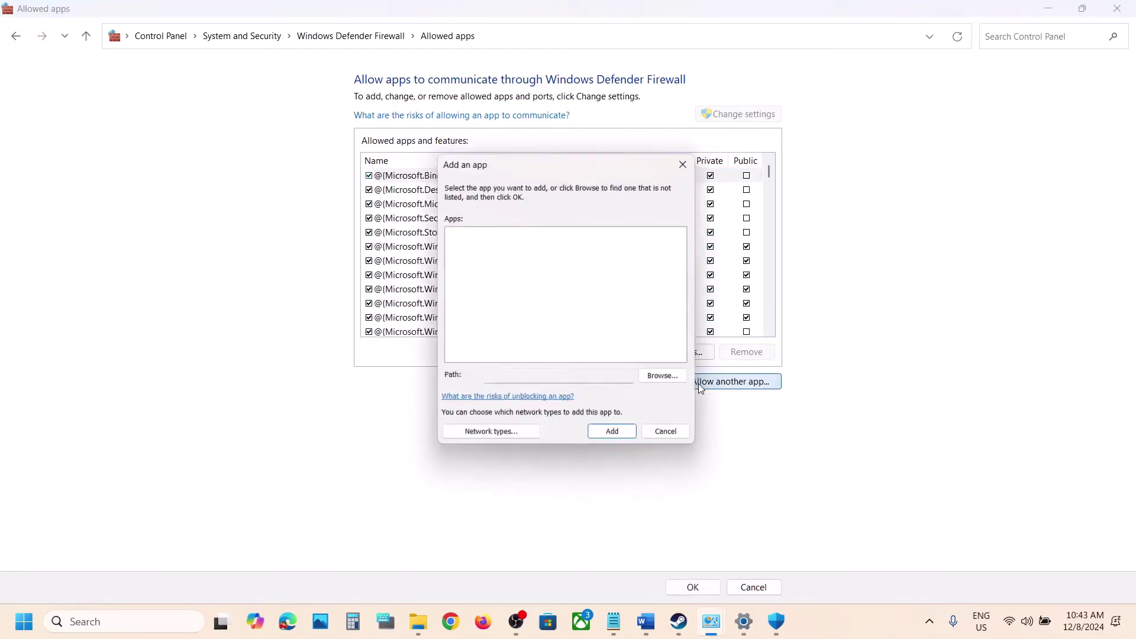
{"action": "left_click", "coordinate": [663, 375]}
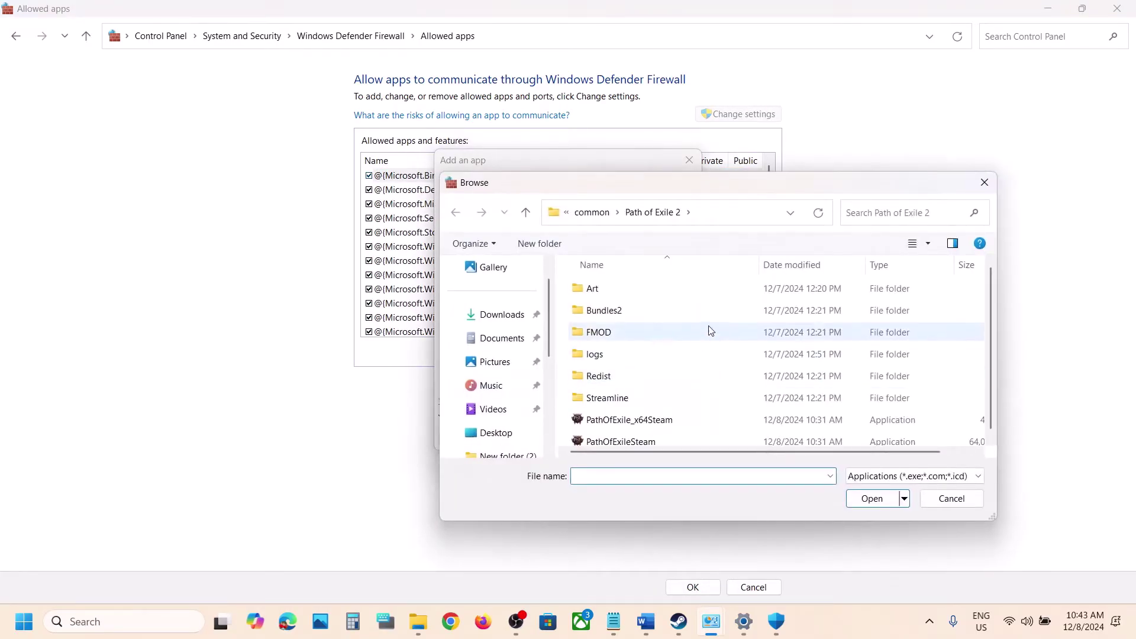
{"action": "left_click", "coordinate": [656, 416]}
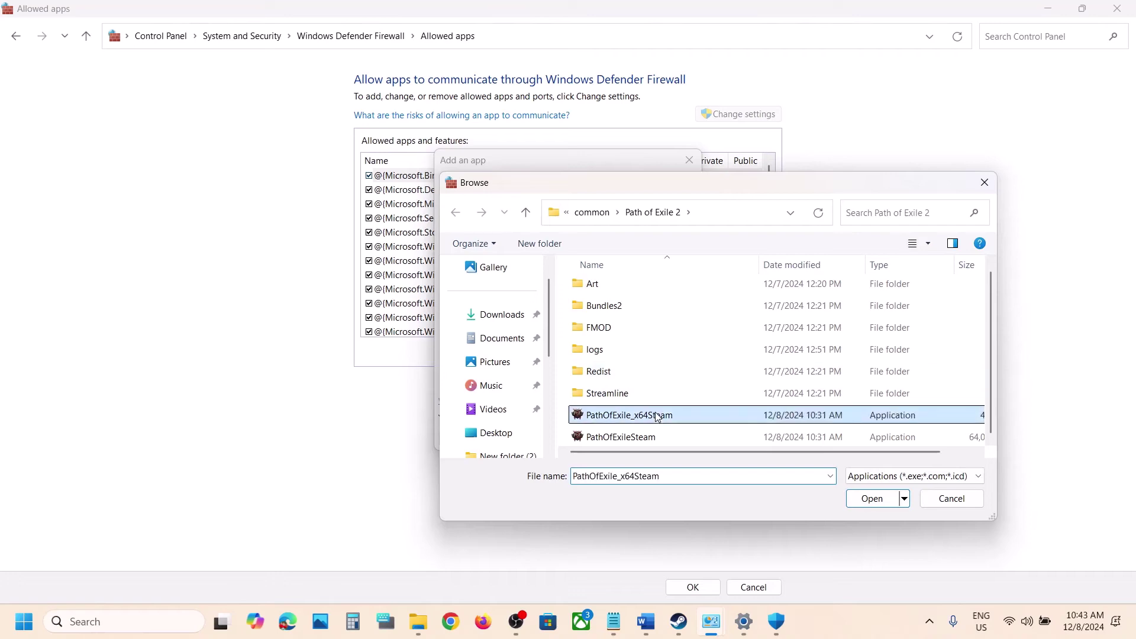
{"action": "left_click", "coordinate": [872, 499]}
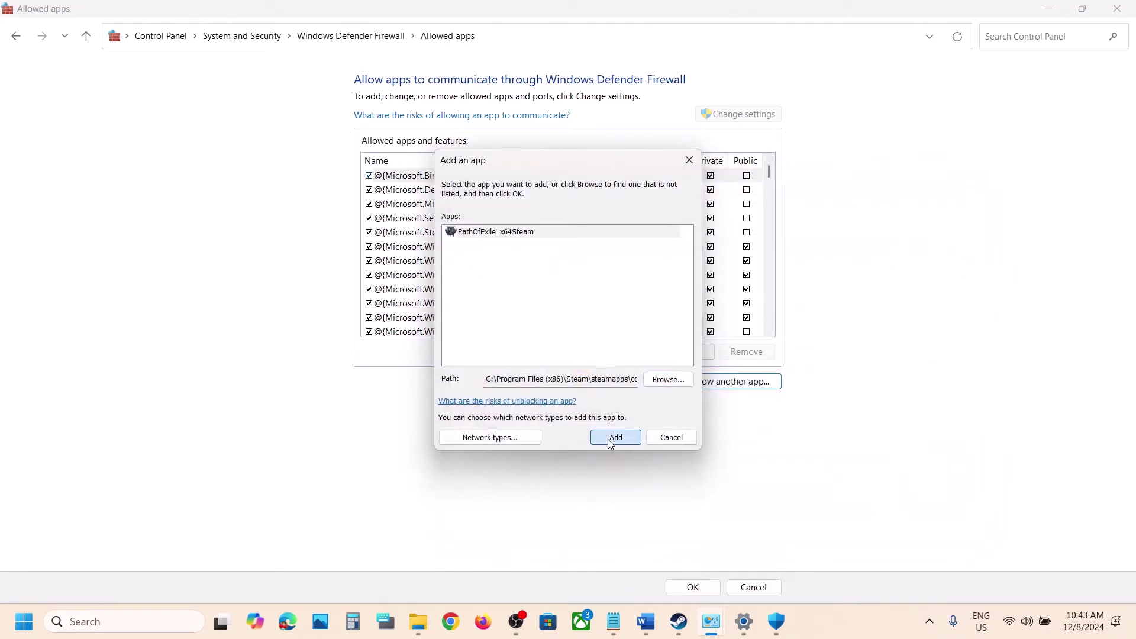
{"action": "left_click", "coordinate": [612, 443]}
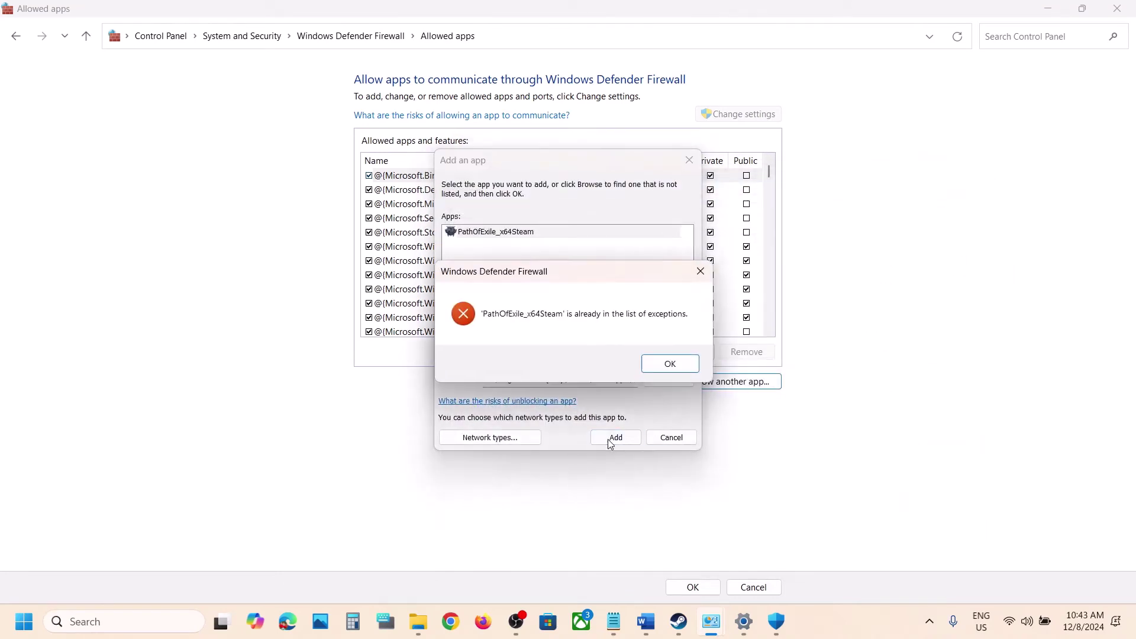
{"action": "left_click", "coordinate": [684, 365]}
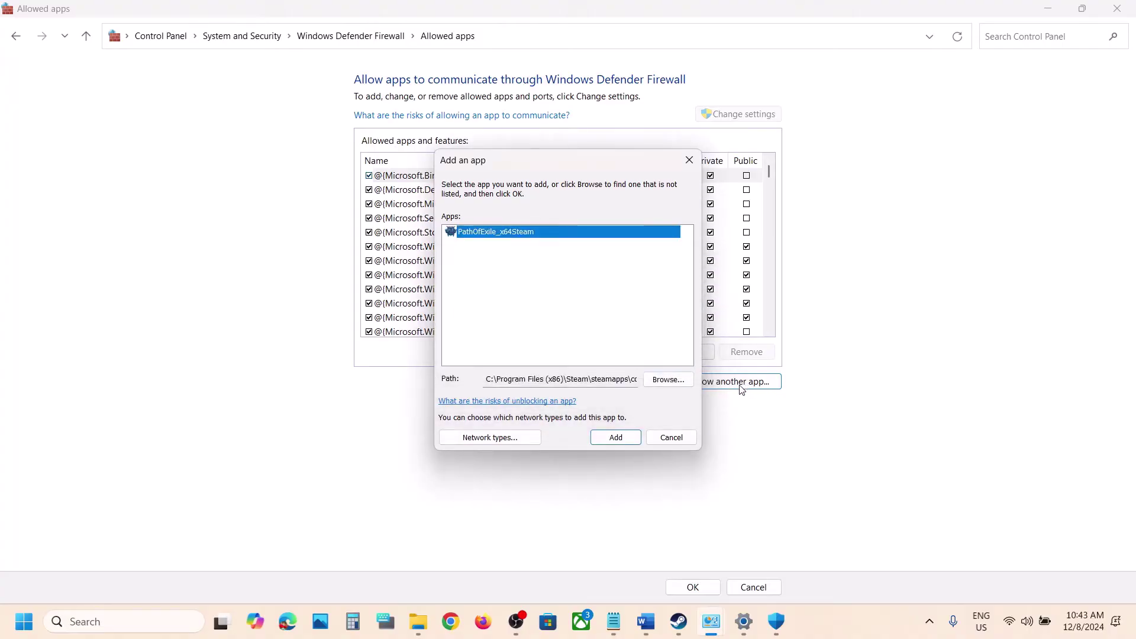
{"action": "left_click", "coordinate": [668, 379]}
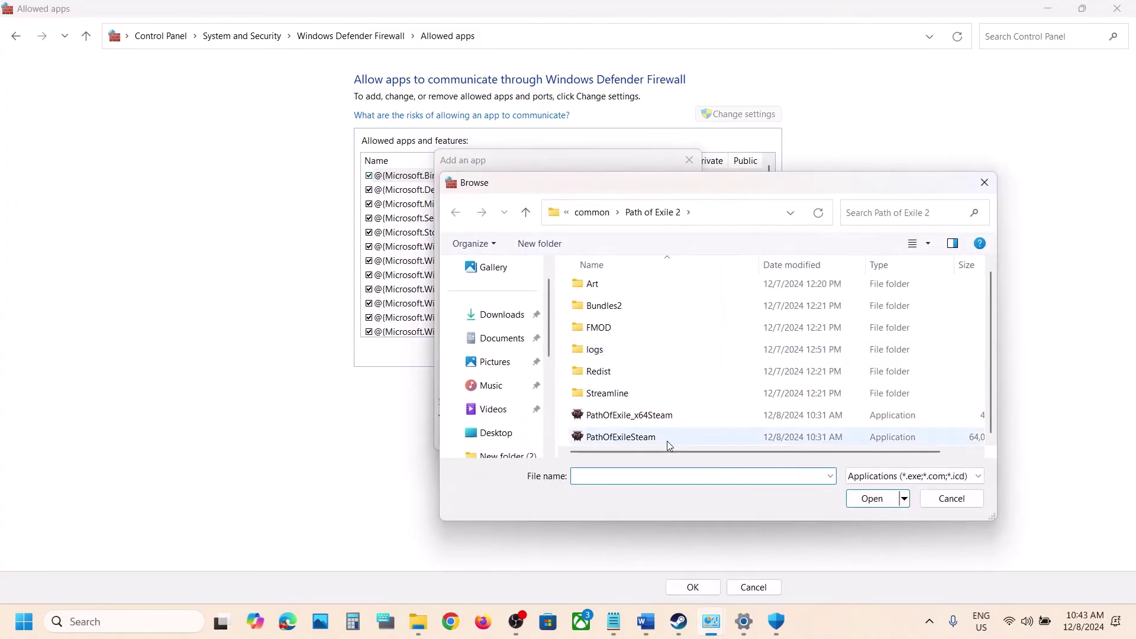
{"action": "left_click", "coordinate": [657, 442]}
{"action": "left_click", "coordinate": [872, 498]}
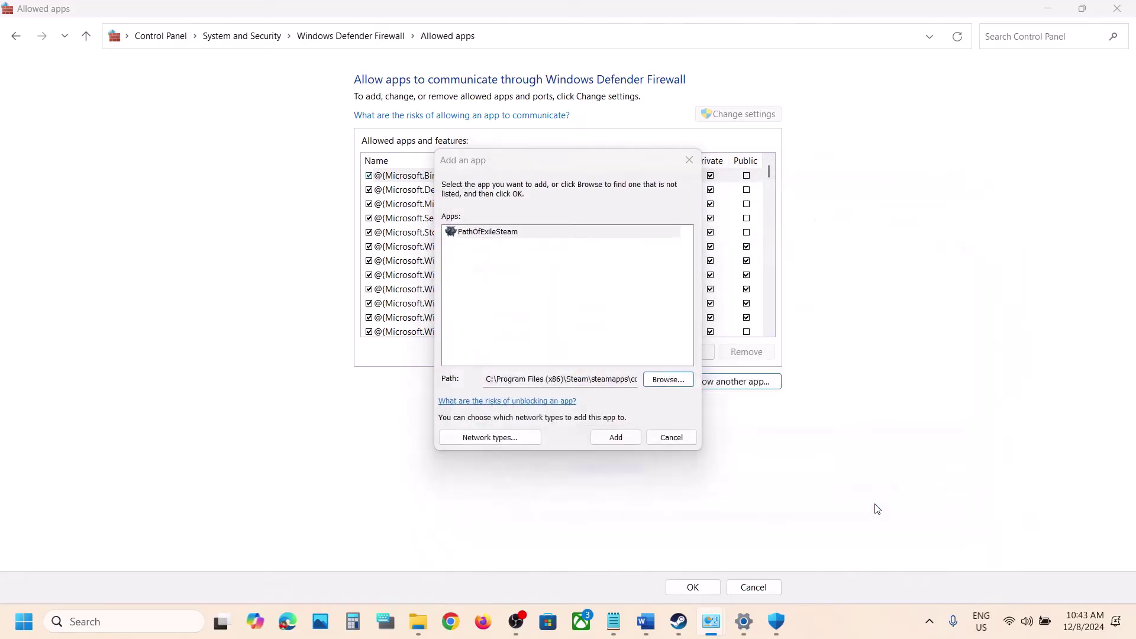
{"action": "left_click", "coordinate": [615, 437]}
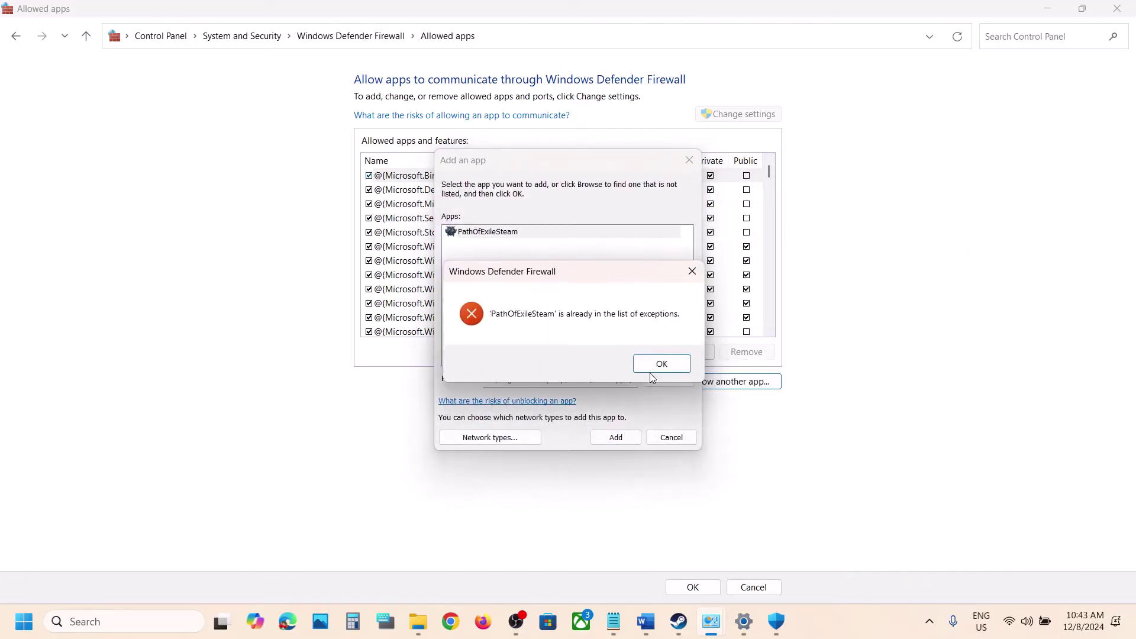
{"action": "left_click", "coordinate": [652, 375]}
{"action": "left_click", "coordinate": [688, 159]}
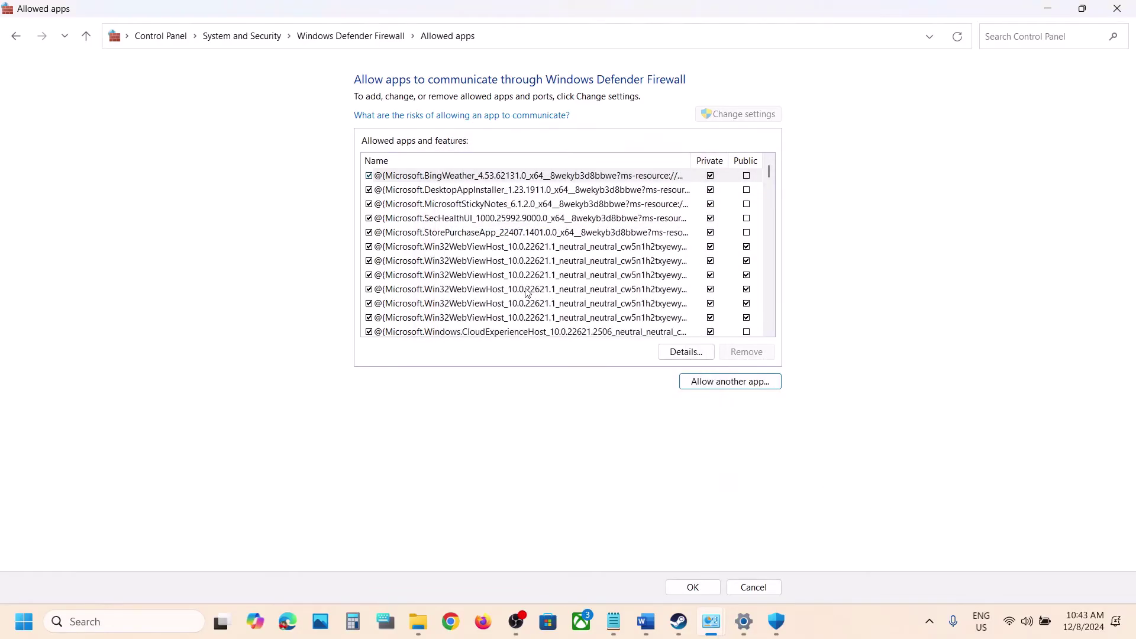
- Check the Path of Exile firewall entries, then close the firewall and Windows Security windows
{"action": "key", "text": "p"}
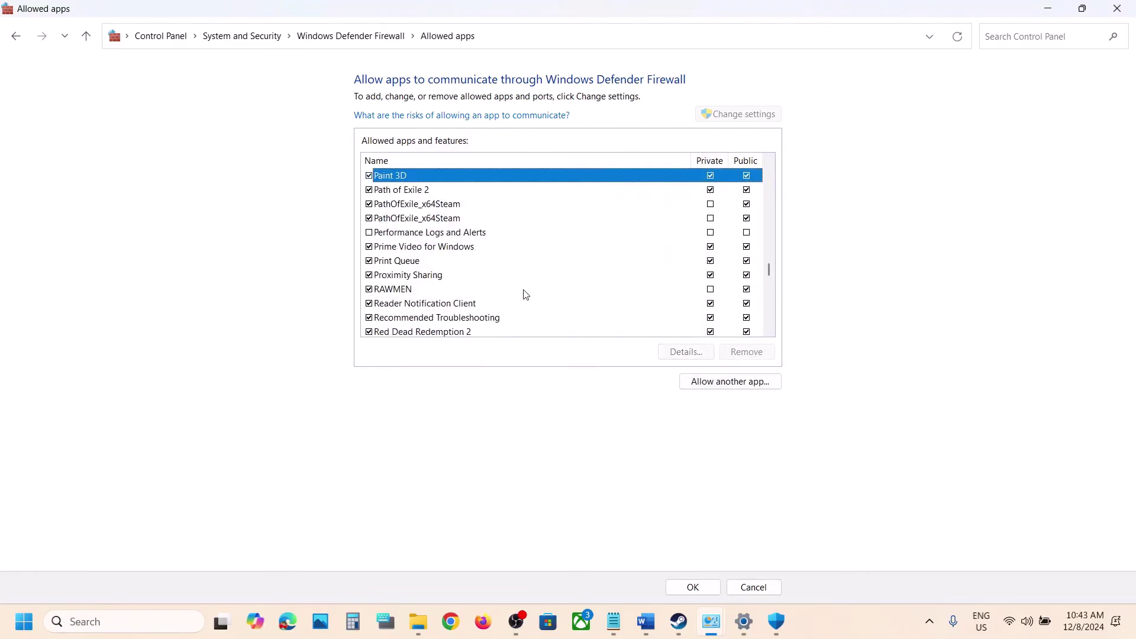
{"action": "left_click", "coordinate": [428, 205]}
{"action": "left_click", "coordinate": [419, 191]}
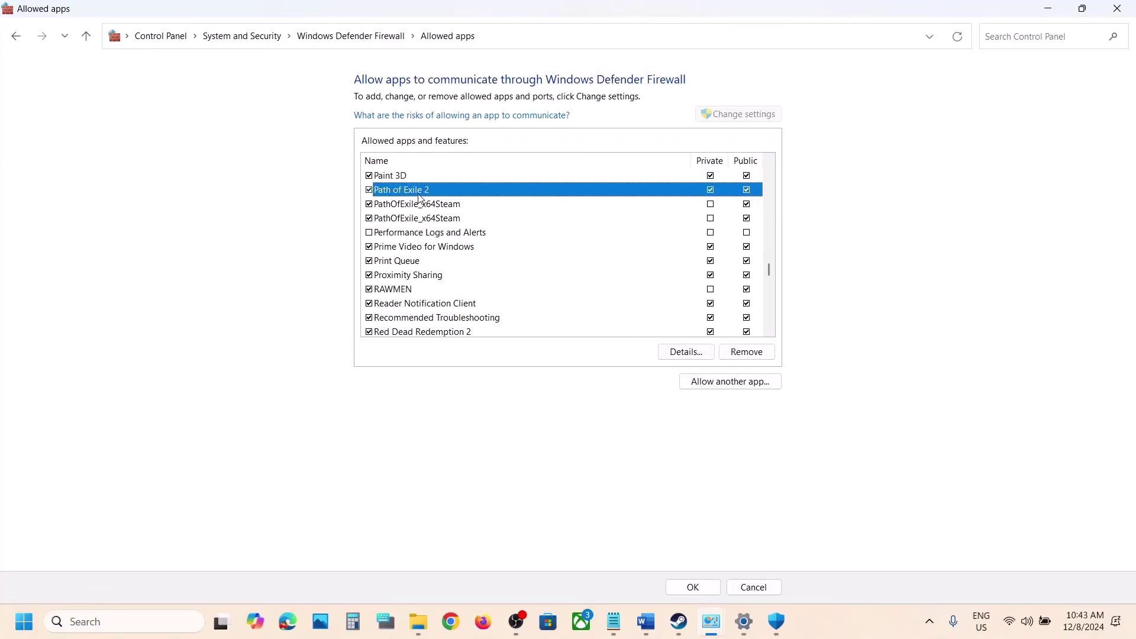
{"action": "left_click", "coordinate": [1123, 10]}
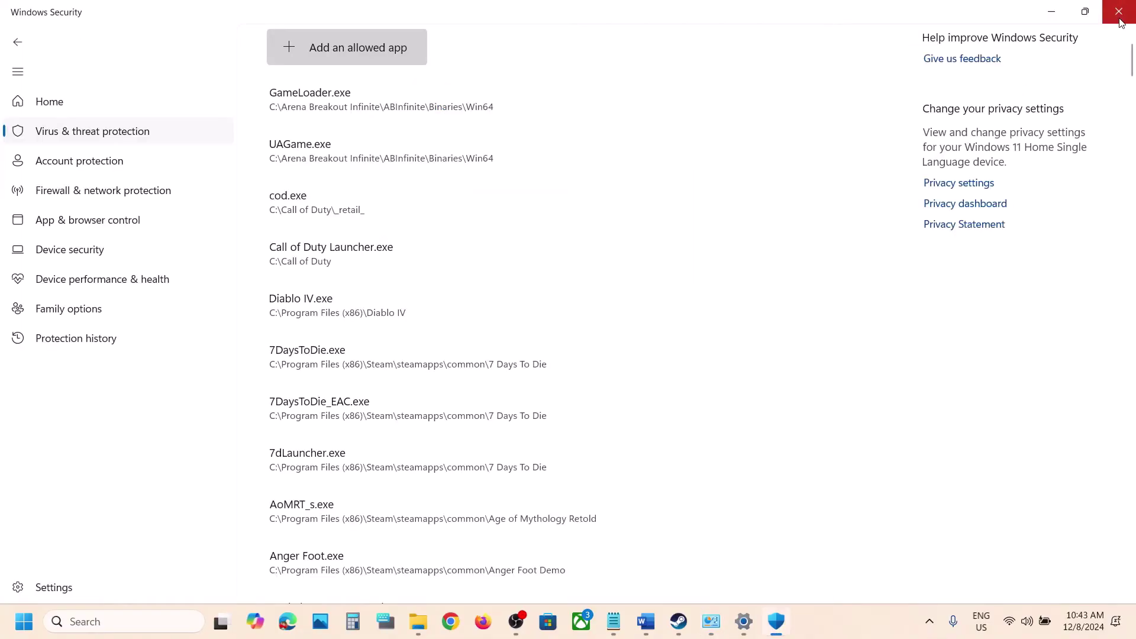
{"action": "left_click", "coordinate": [1120, 16]}
- Close Settings and scroll to Step 8, highlighting its NVIDIA and AMD driver download links
{"action": "left_click", "coordinate": [1118, 10]}
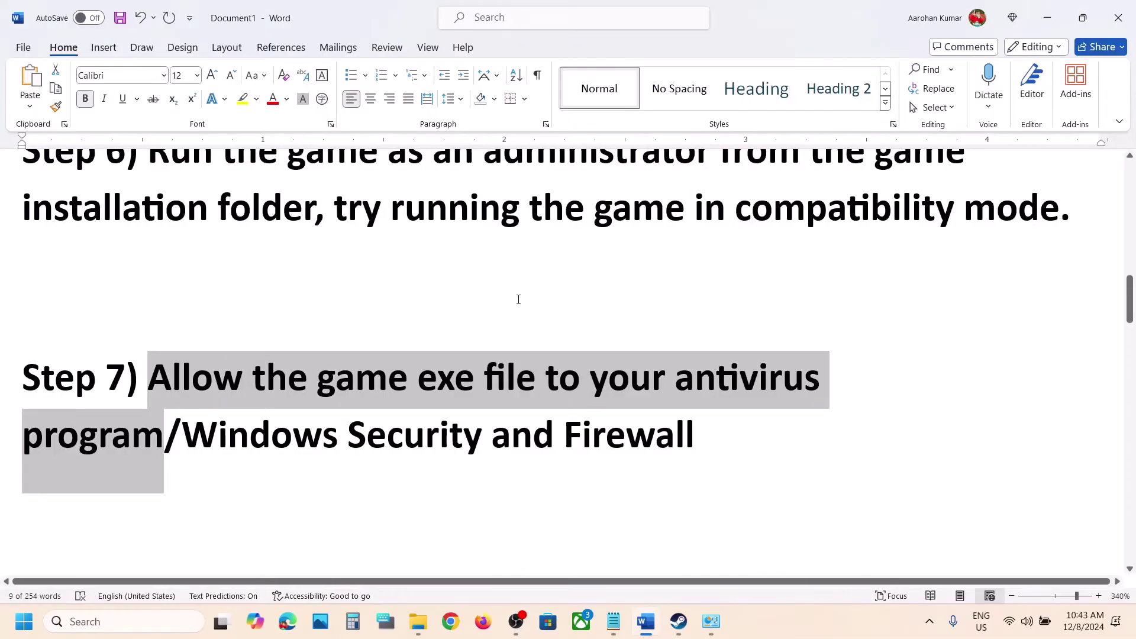
{"action": "scroll", "coordinate": [518, 300], "scroll_direction": "down", "scroll_amount": 3}
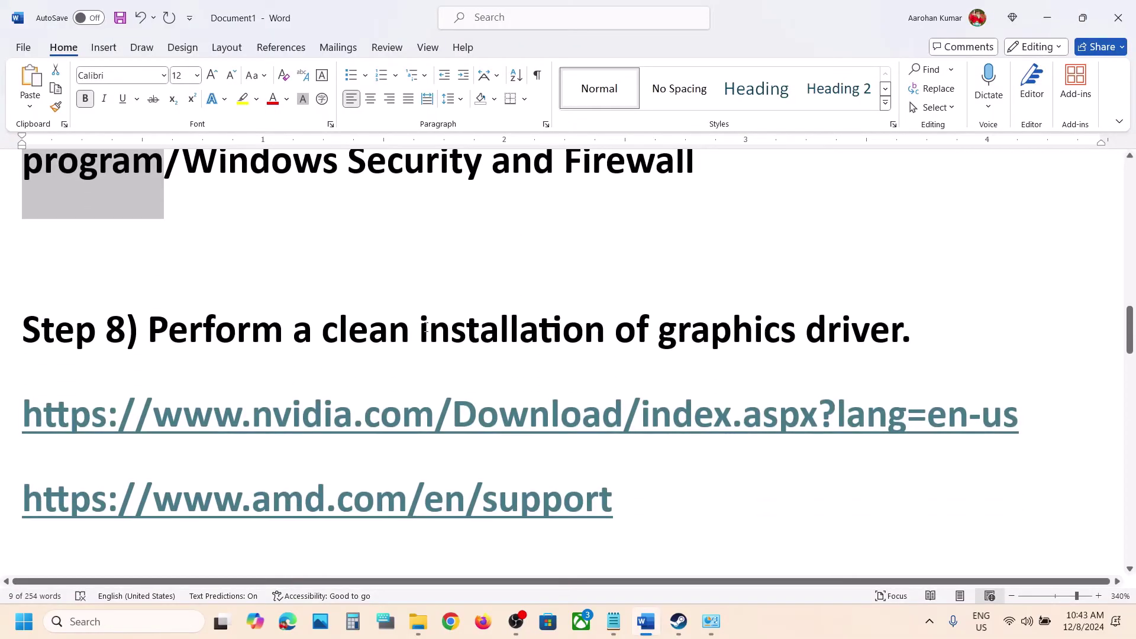
{"action": "scroll", "coordinate": [426, 329], "scroll_direction": "down", "scroll_amount": 1}
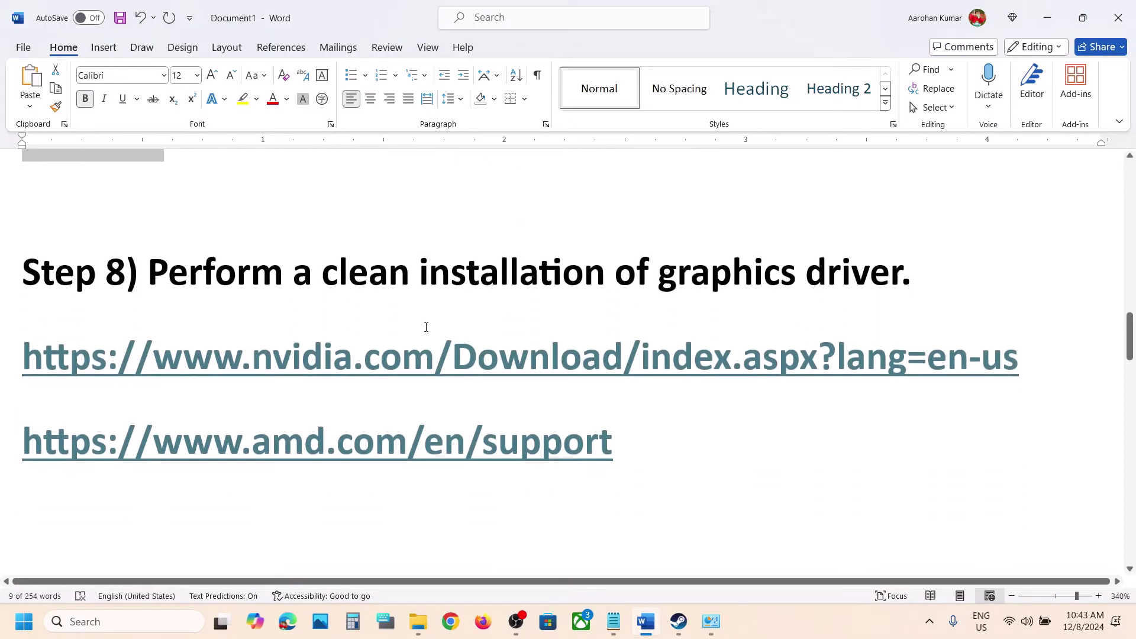
{"action": "triple_click", "coordinate": [1027, 357]}
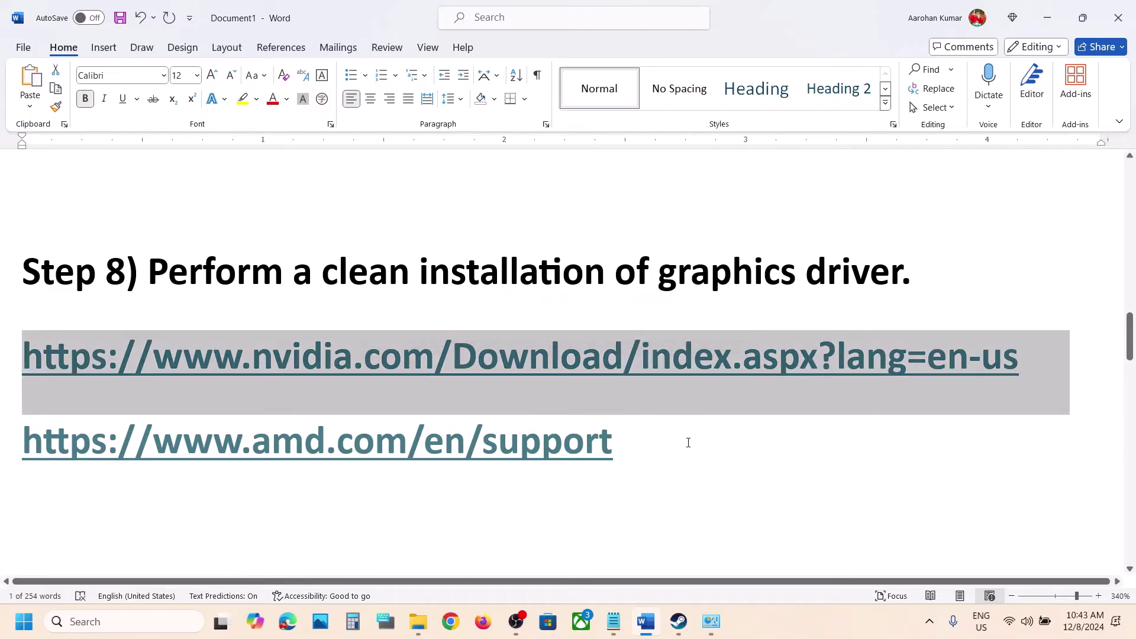
{"action": "triple_click", "coordinate": [209, 440]}
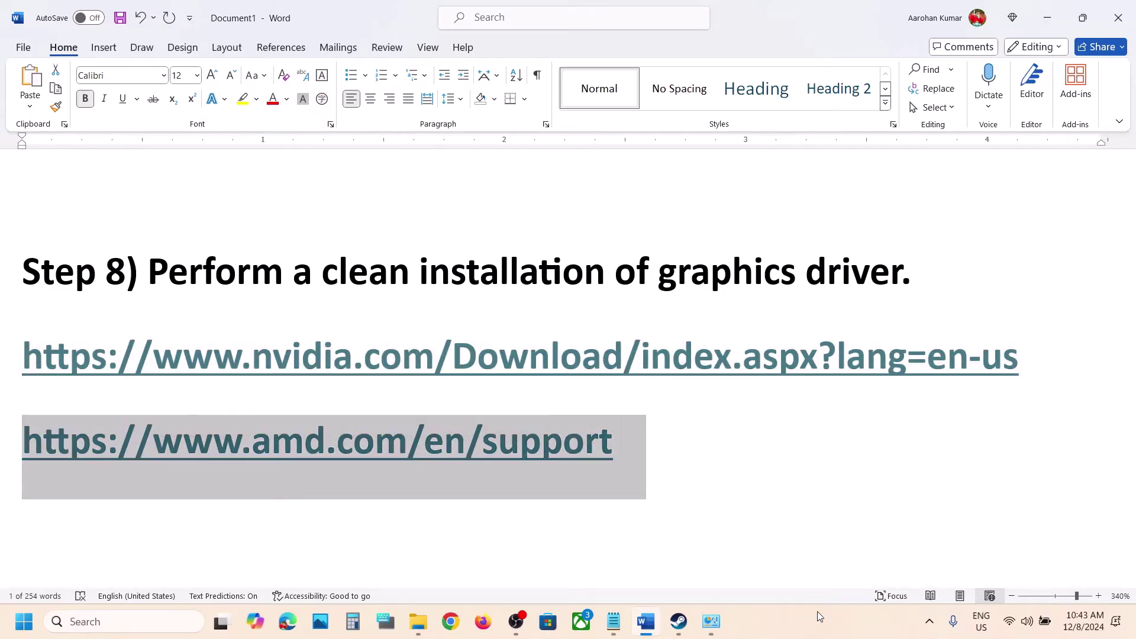
- Run NVIDIA's manual driver search for the GeForce RTX 3050 Laptop GPU on Windows 11
{"action": "left_click", "coordinate": [815, 611]}
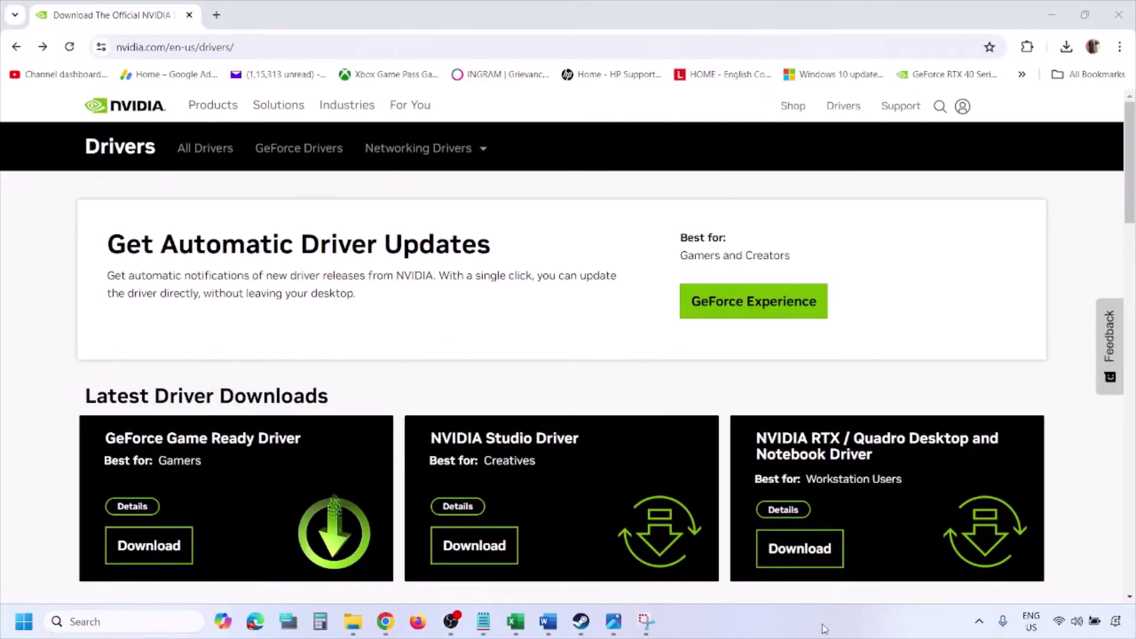
{"action": "scroll", "coordinate": [264, 362], "scroll_direction": "down", "scroll_amount": 9}
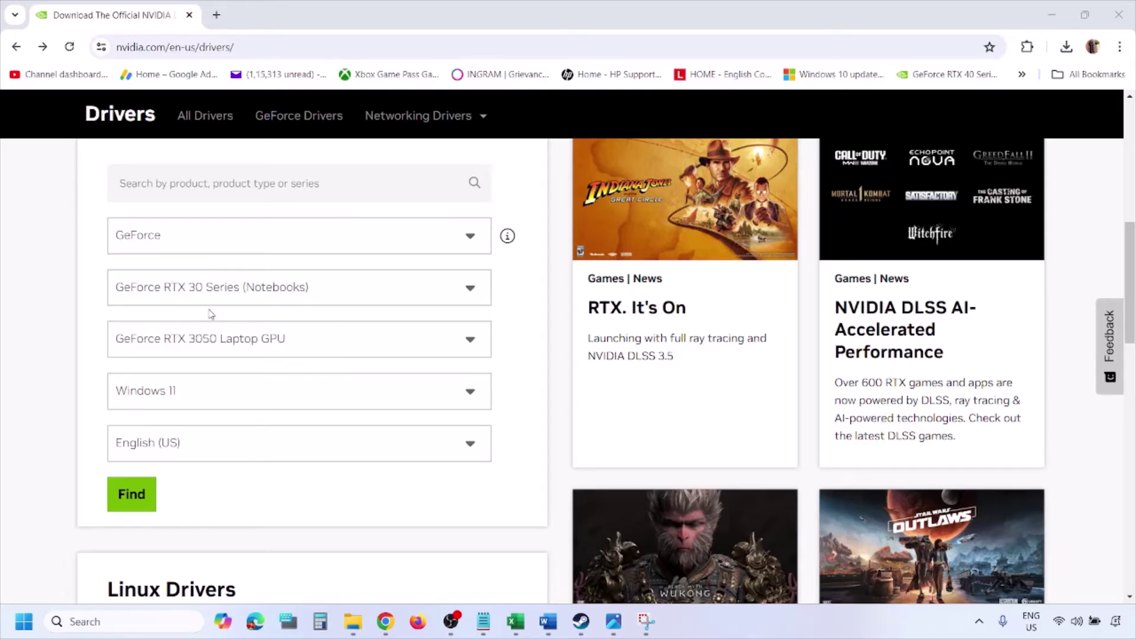
{"action": "left_click", "coordinate": [188, 396]}
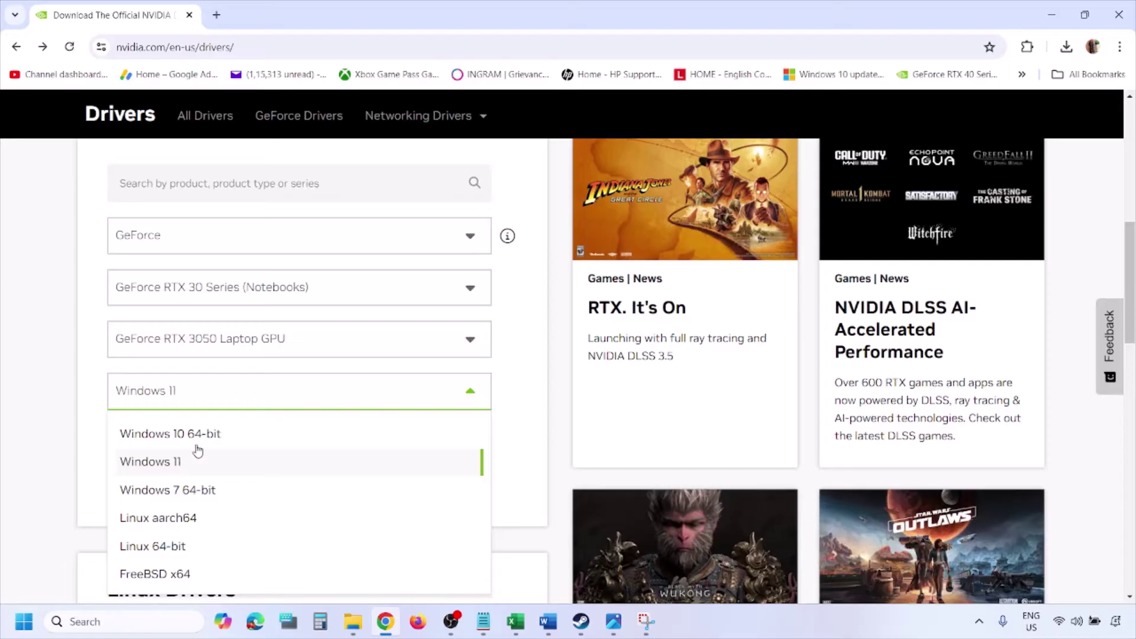
{"action": "left_click", "coordinate": [165, 464]}
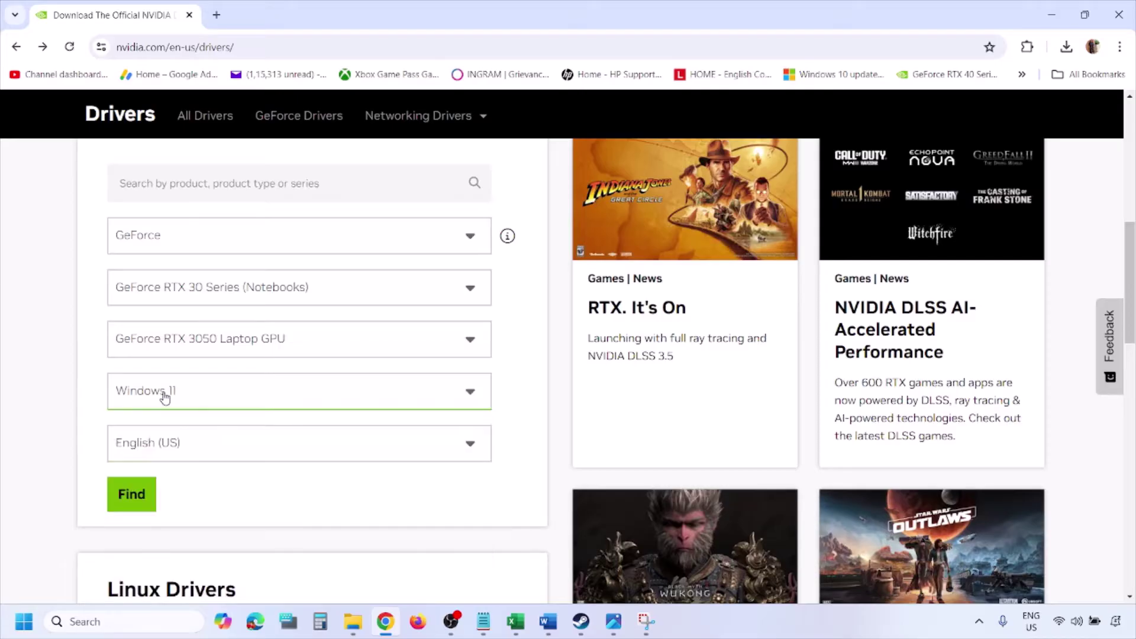
{"action": "left_click", "coordinate": [132, 494]}
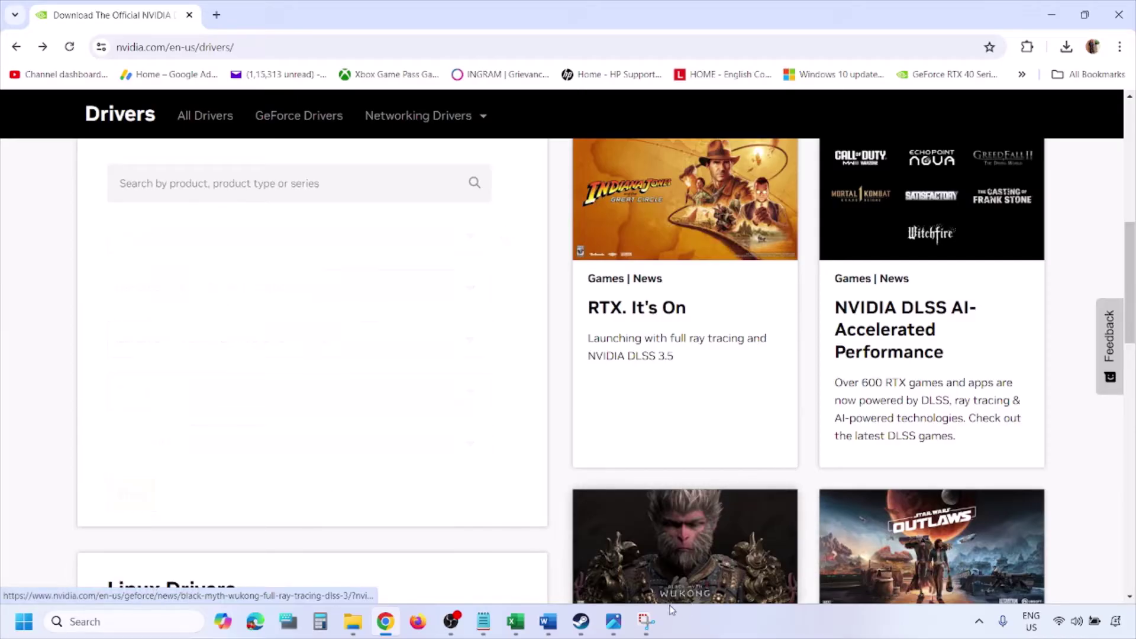
{"action": "mouse_move", "coordinate": [615, 630]}
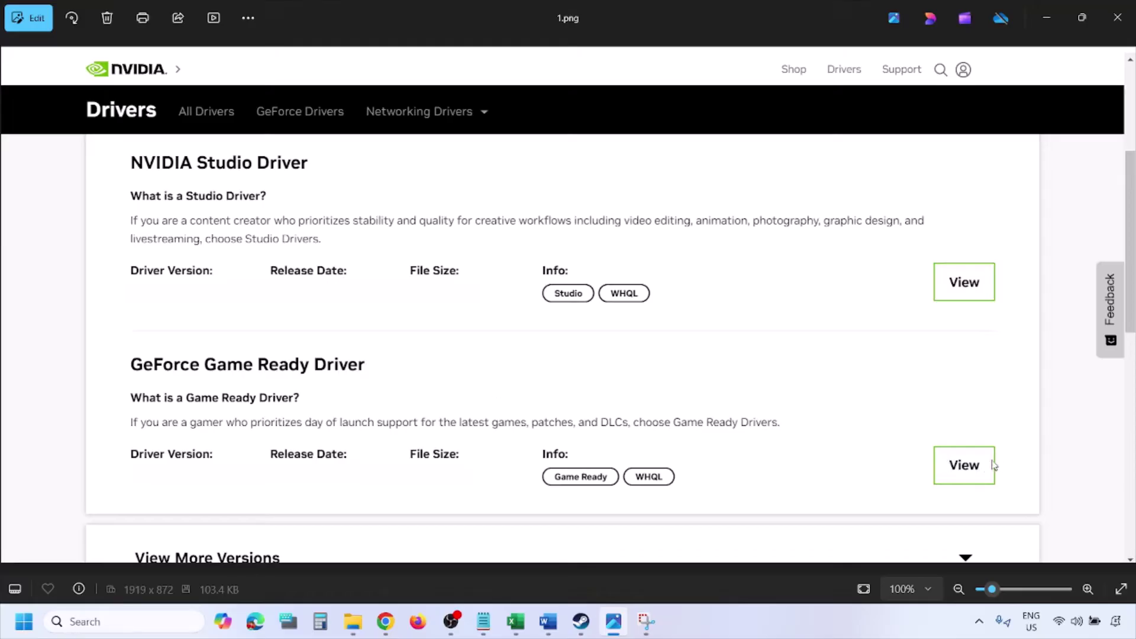
- Page through screenshots 2.png to 5.png, the clean-installation options, then show Start's power options
{"action": "key", "text": "Right"}
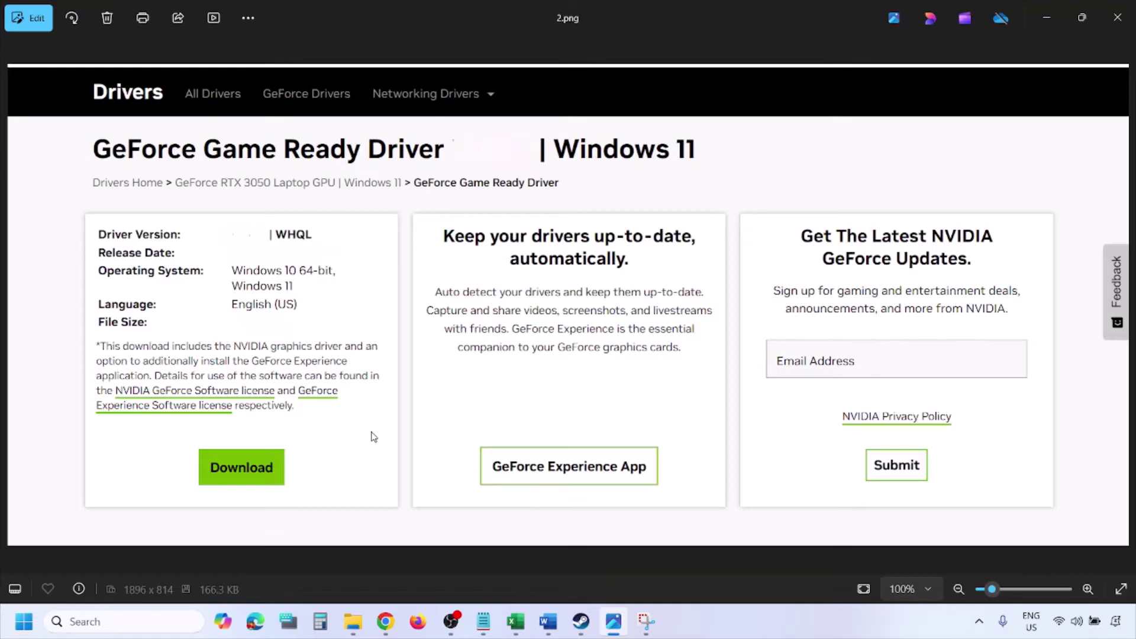
{"action": "key", "text": "Right"}
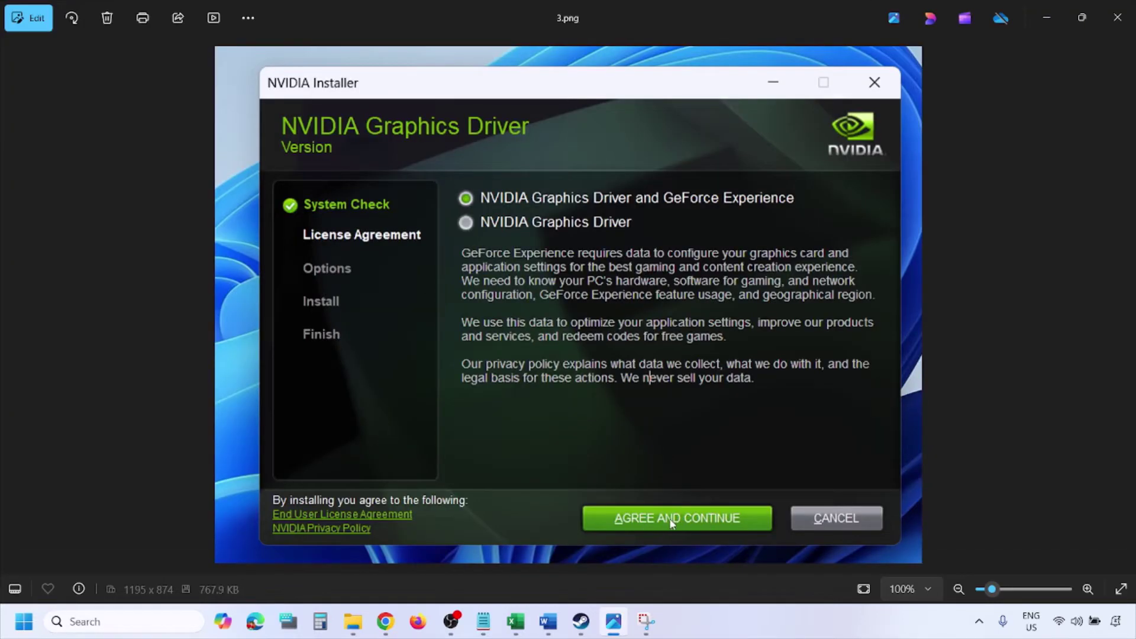
{"action": "key", "text": "Right"}
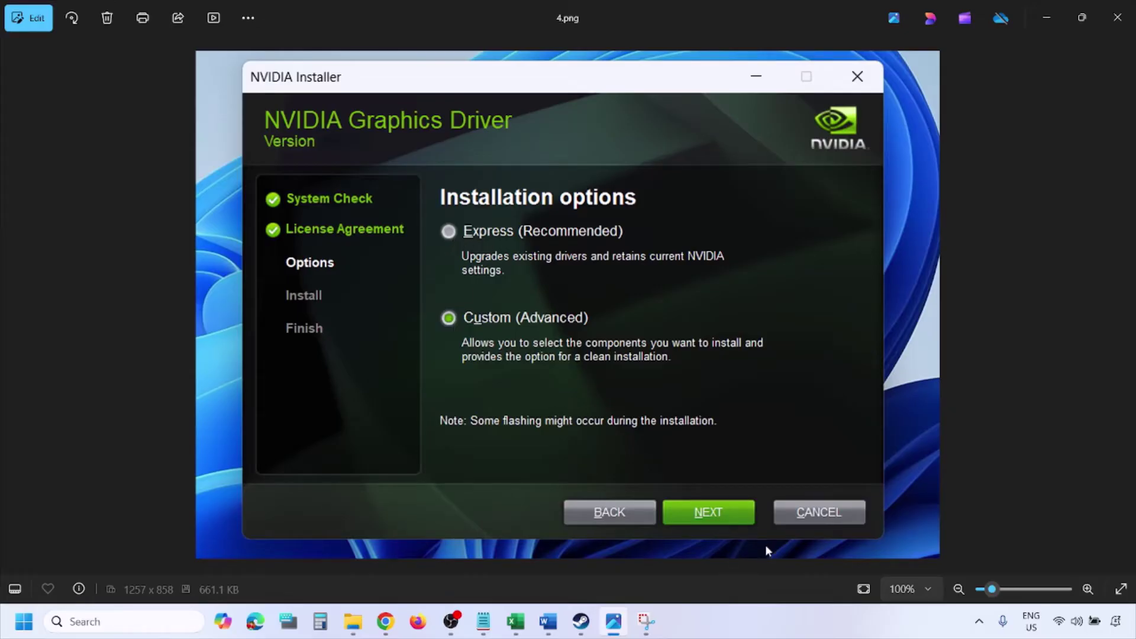
{"action": "key", "text": "Right"}
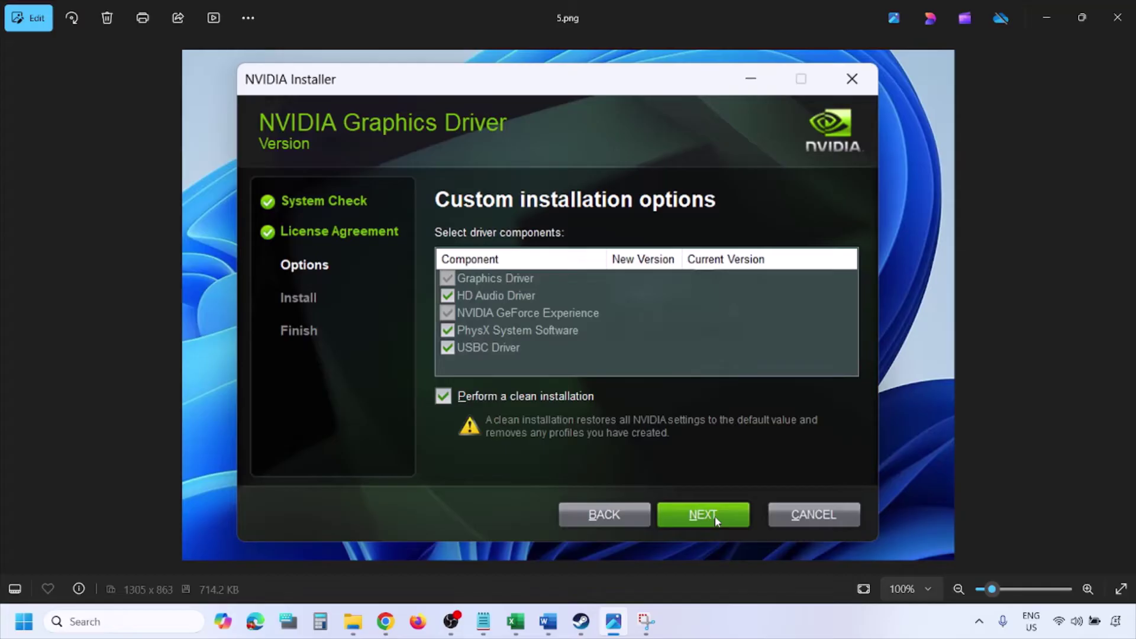
{"action": "left_click", "coordinate": [24, 621]}
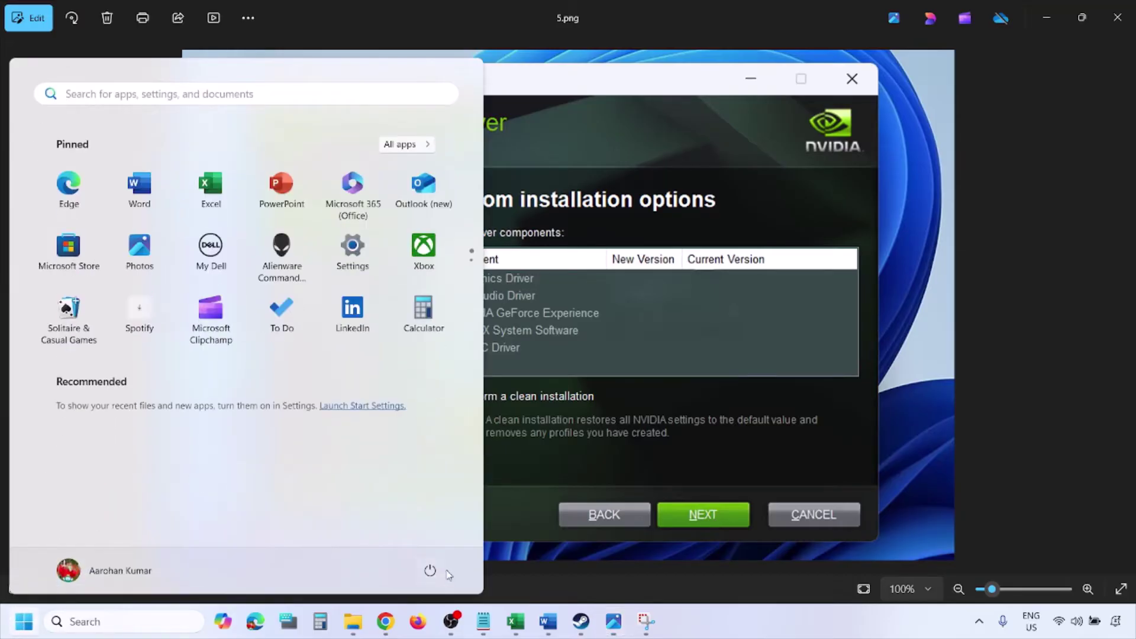
{"action": "left_click", "coordinate": [431, 571]}
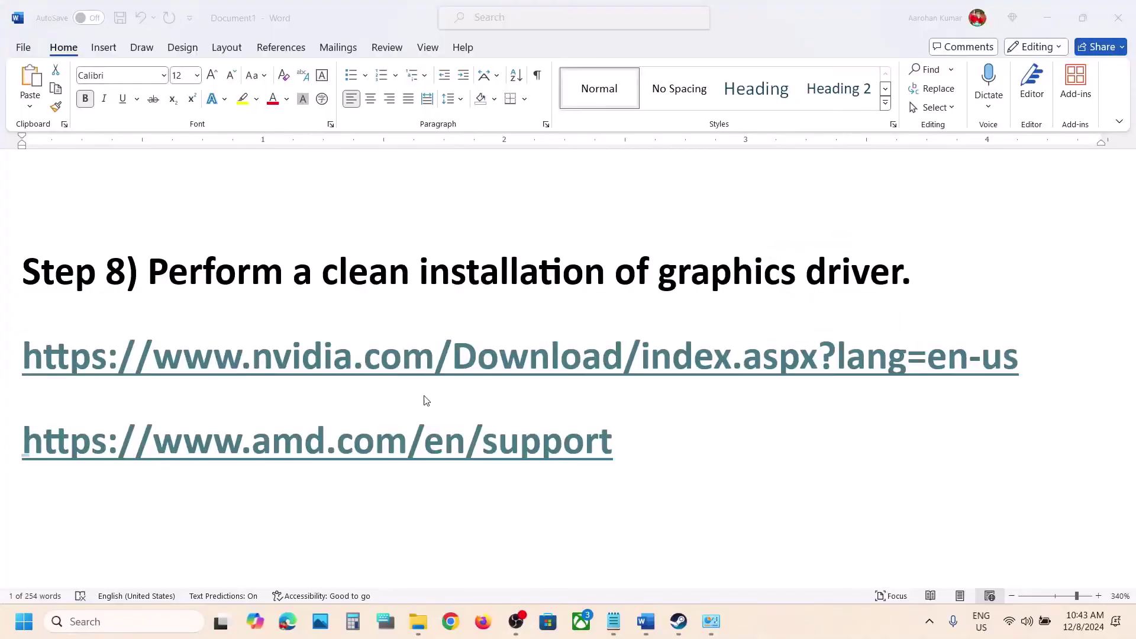
- Highlight the AMD link and Step 9's word 'graphics', then search Windows for 'graphics settings'
{"action": "triple_click", "coordinate": [681, 444]}
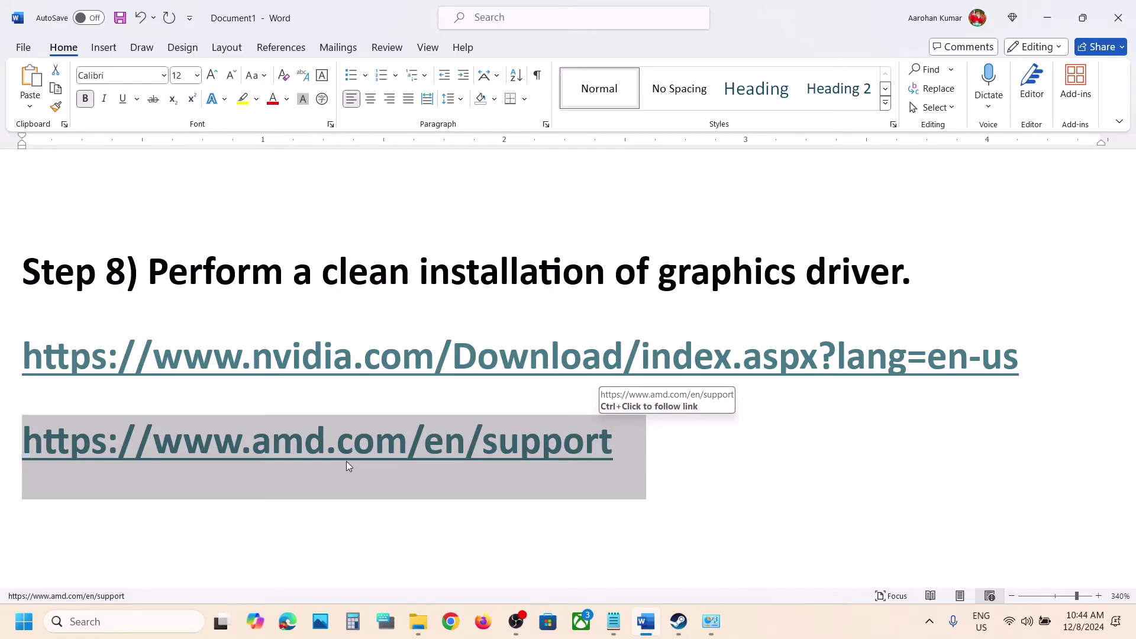
{"action": "scroll", "coordinate": [346, 461], "scroll_direction": "down", "scroll_amount": 5}
{"action": "left_click_drag", "start_coordinate": [188, 441], "coordinate": [761, 437]}
{"action": "left_click", "coordinate": [736, 427]}
{"action": "double_click", "coordinate": [704, 427]}
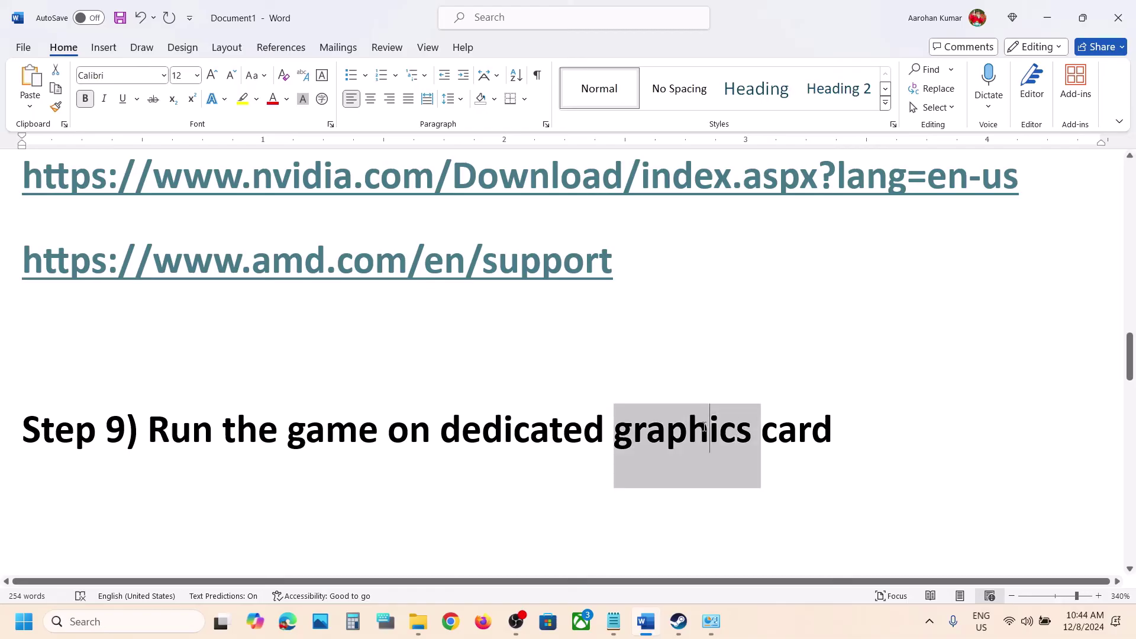
{"action": "left_click", "coordinate": [149, 619]}
{"action": "type", "text": "graphics settings"}
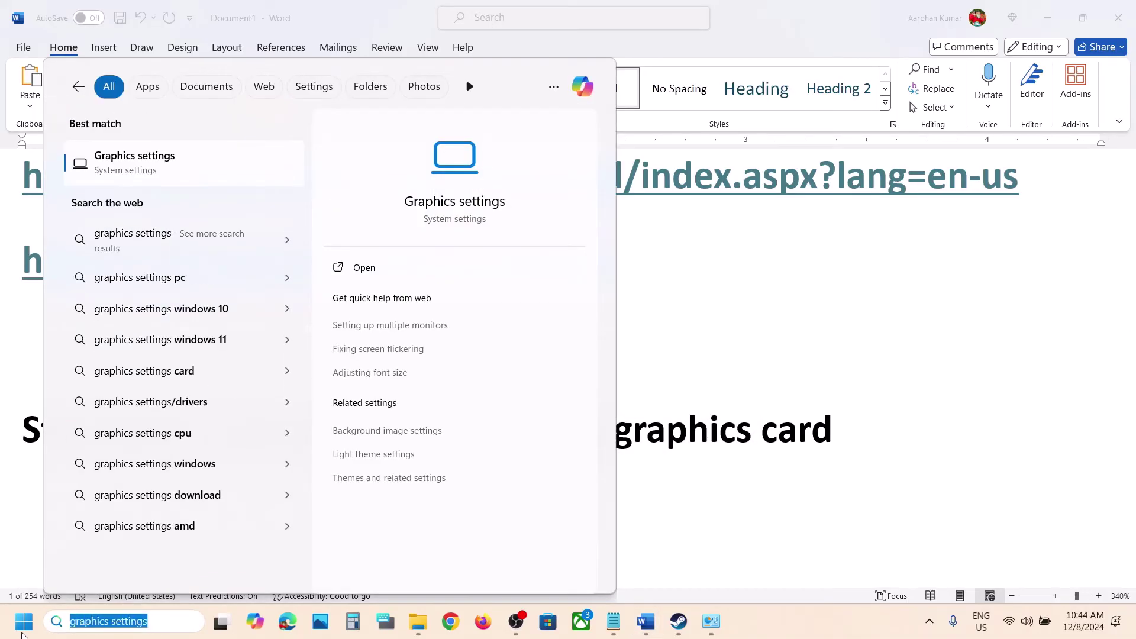
- Add PathOfExile_x64Steam to the Graphics app list in Display settings
{"action": "left_click", "coordinate": [166, 168]}
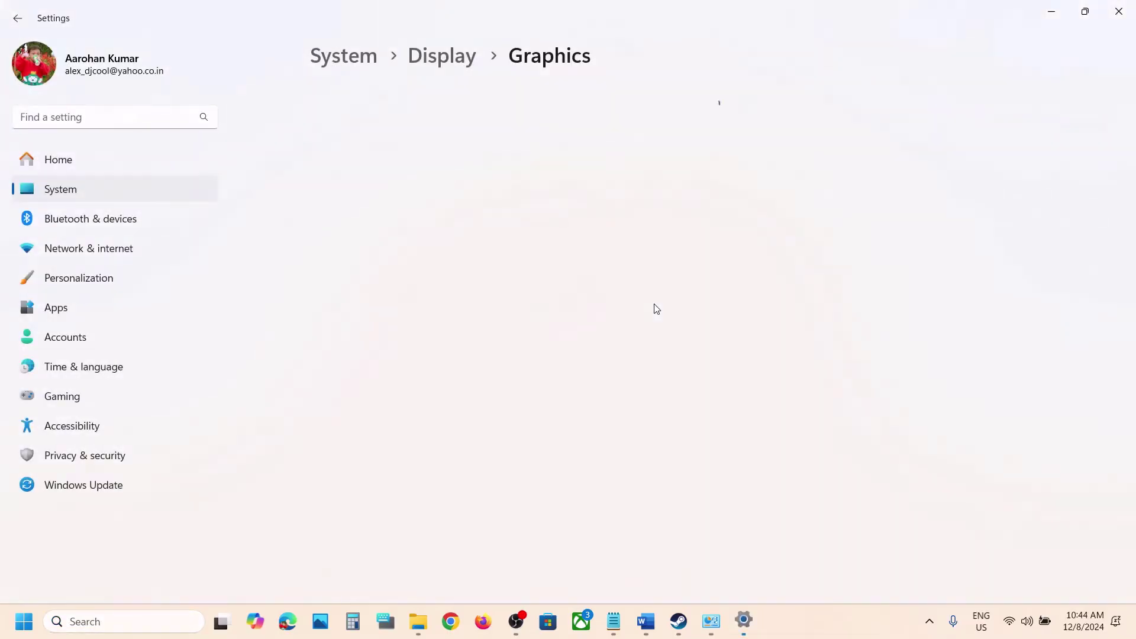
{"action": "left_click", "coordinate": [874, 410]}
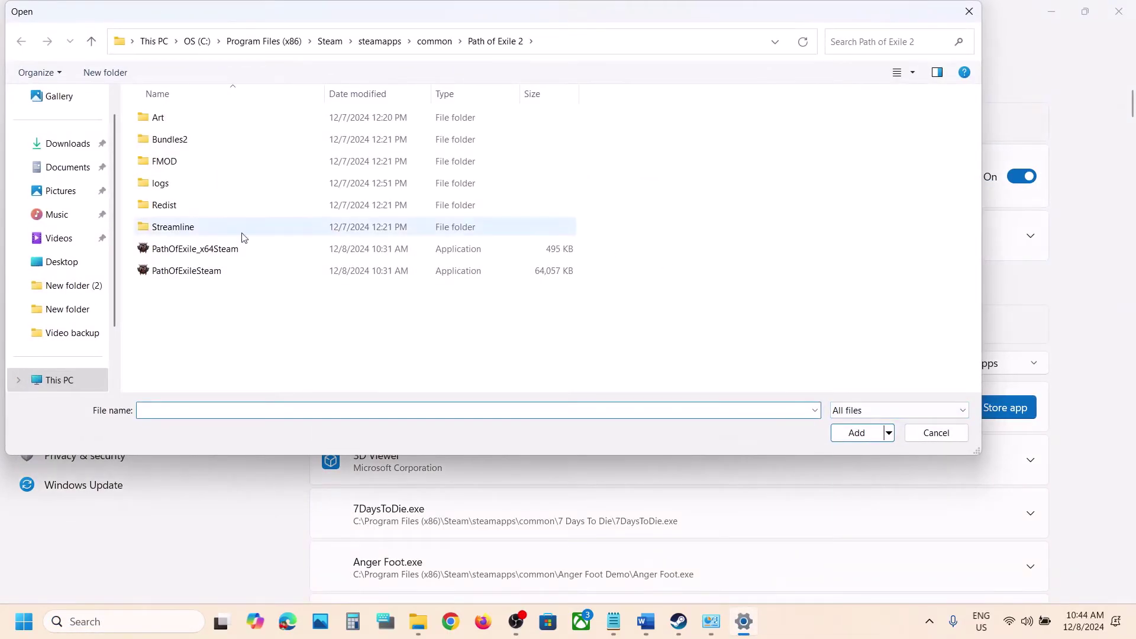
{"action": "left_click", "coordinate": [190, 250]}
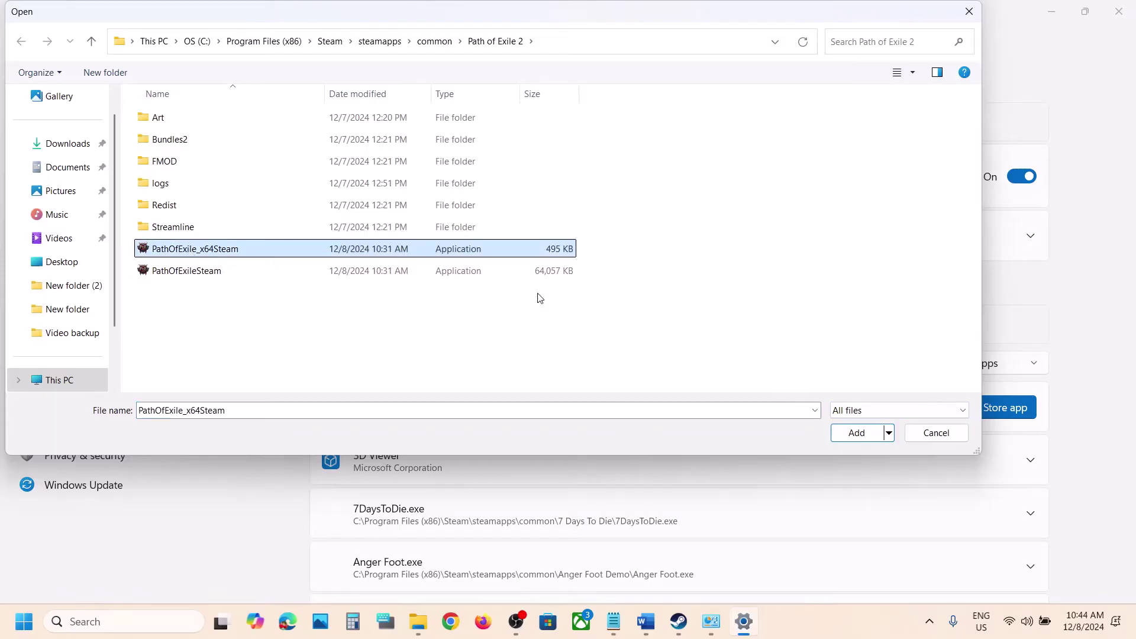
{"action": "left_click", "coordinate": [862, 438]}
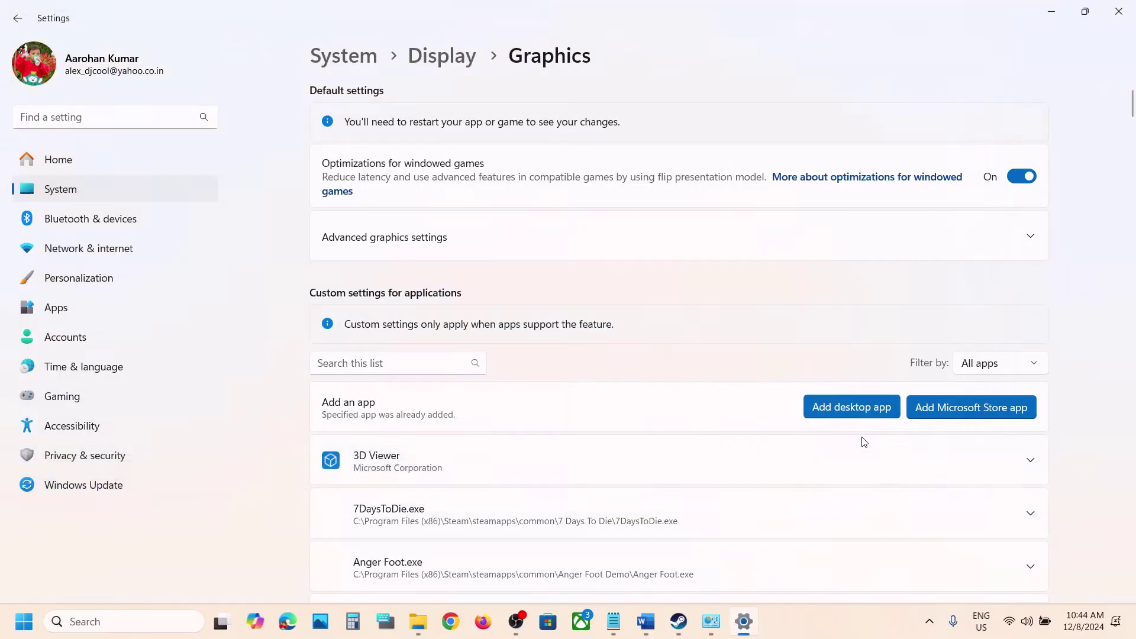
- Set PathOfExileSteam's GPU preference to High Performance
{"action": "scroll", "coordinate": [602, 451], "scroll_direction": "down", "scroll_amount": 10}
{"action": "scroll", "coordinate": [601, 452], "scroll_direction": "down", "scroll_amount": 20}
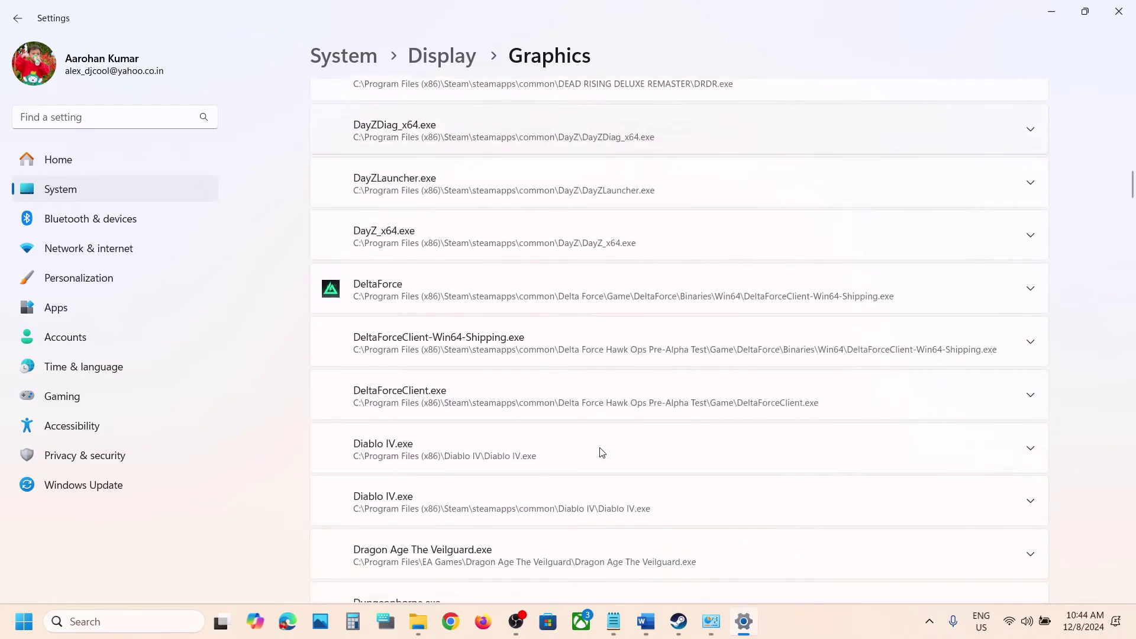
{"action": "scroll", "coordinate": [601, 451], "scroll_direction": "down", "scroll_amount": 20}
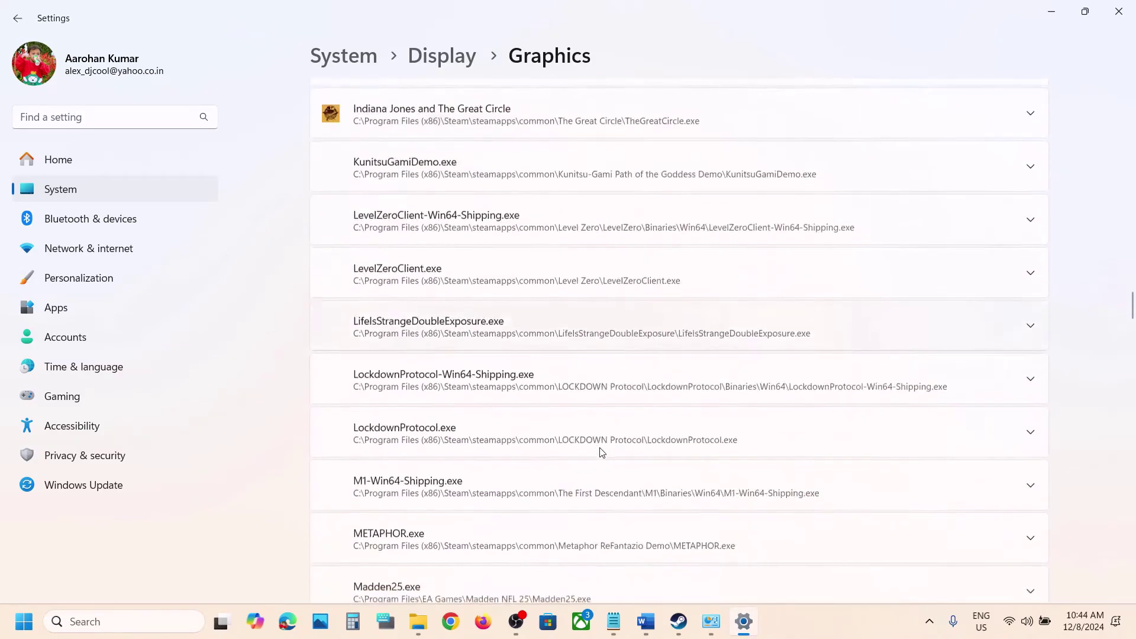
{"action": "scroll", "coordinate": [601, 451], "scroll_direction": "down", "scroll_amount": 1}
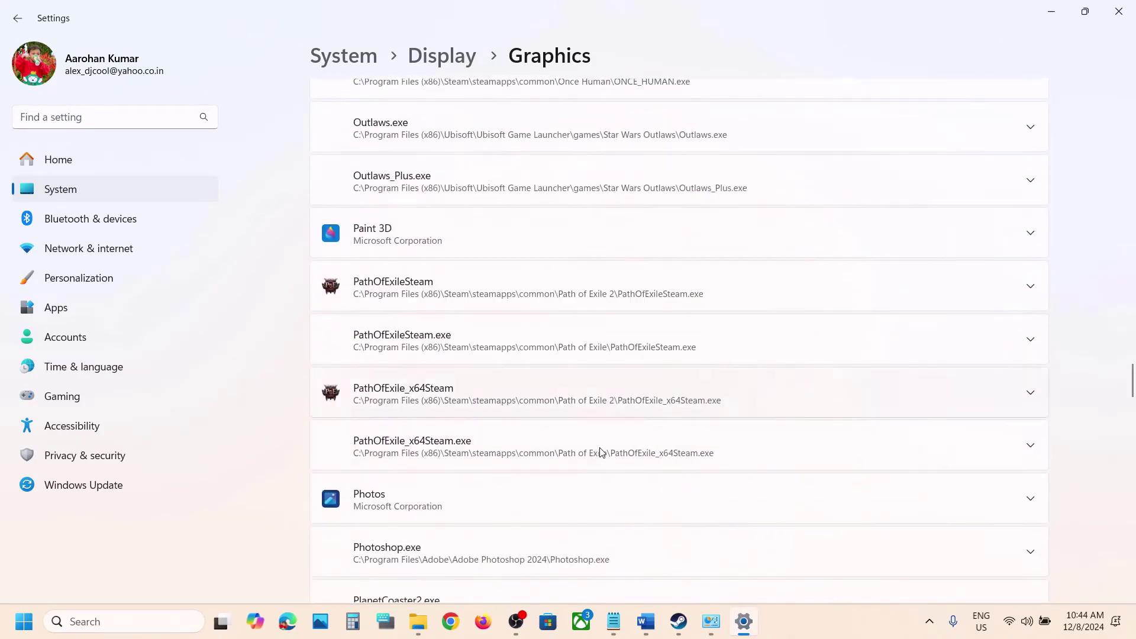
{"action": "left_click", "coordinate": [1030, 286]}
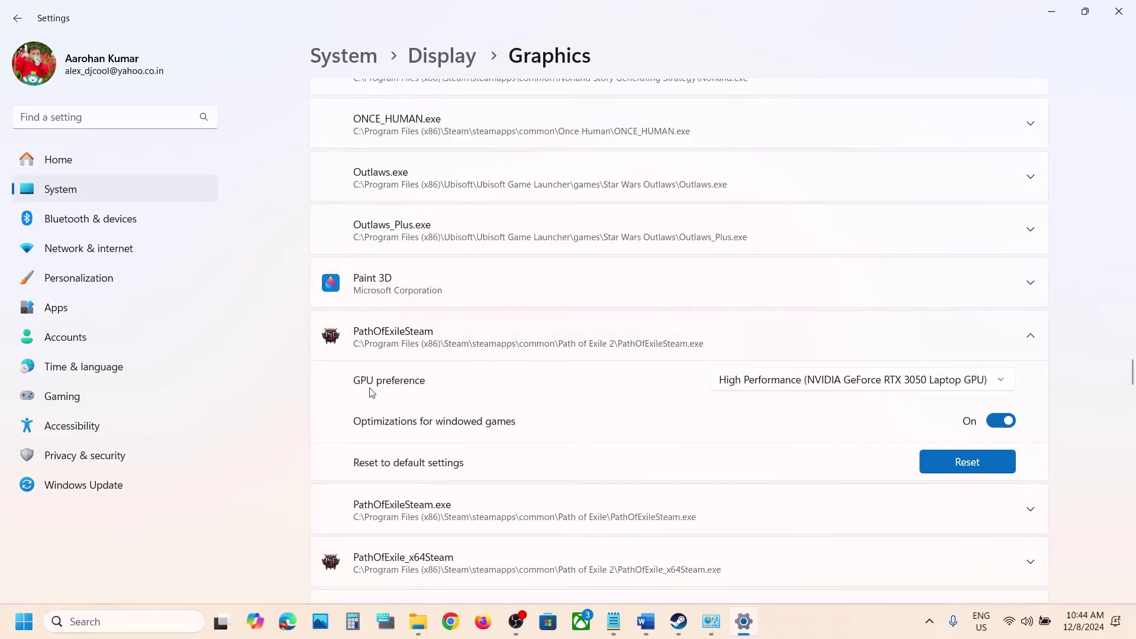
{"action": "left_click", "coordinate": [837, 382]}
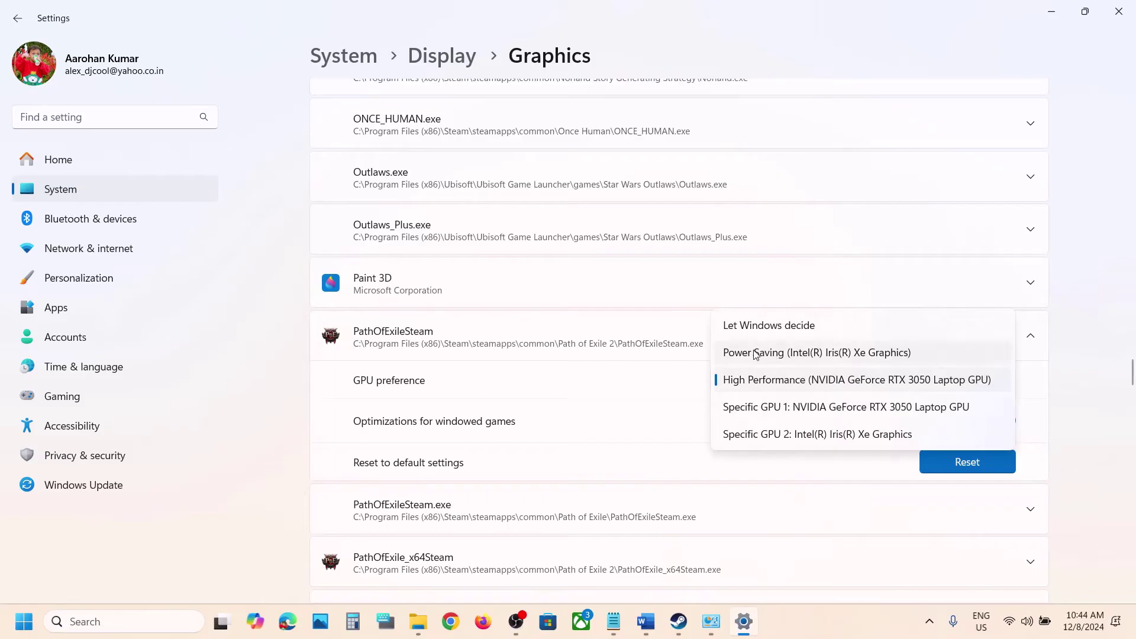
{"action": "left_click", "coordinate": [805, 386]}
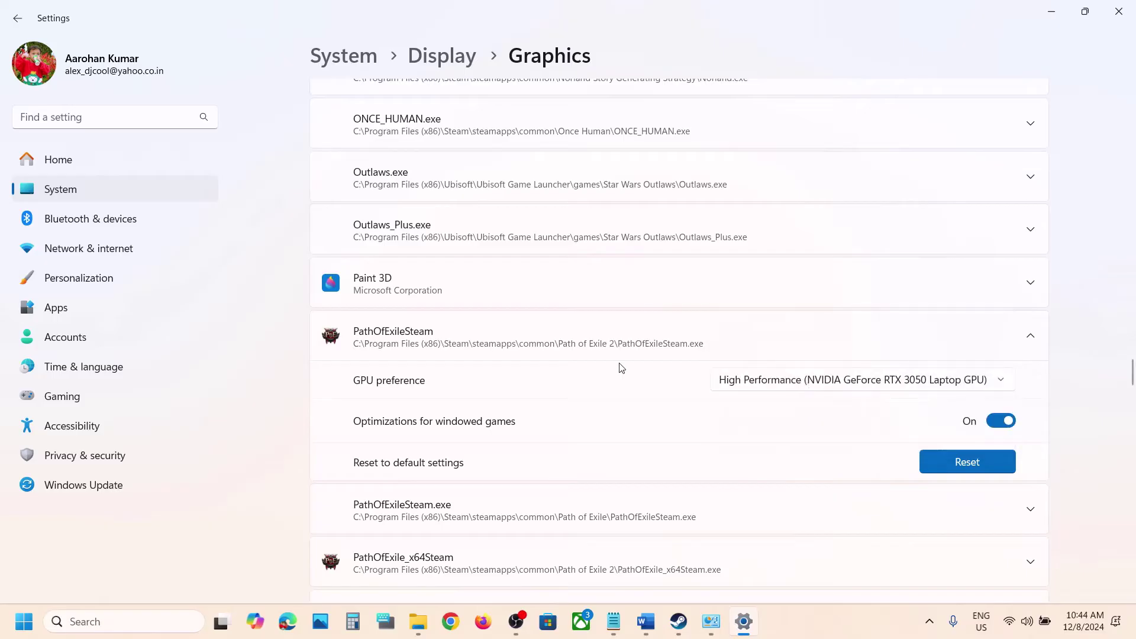
- Add the PathOfExileSteam executable to the custom graphics list
{"action": "scroll", "coordinate": [590, 368], "scroll_direction": "up", "scroll_amount": 20}
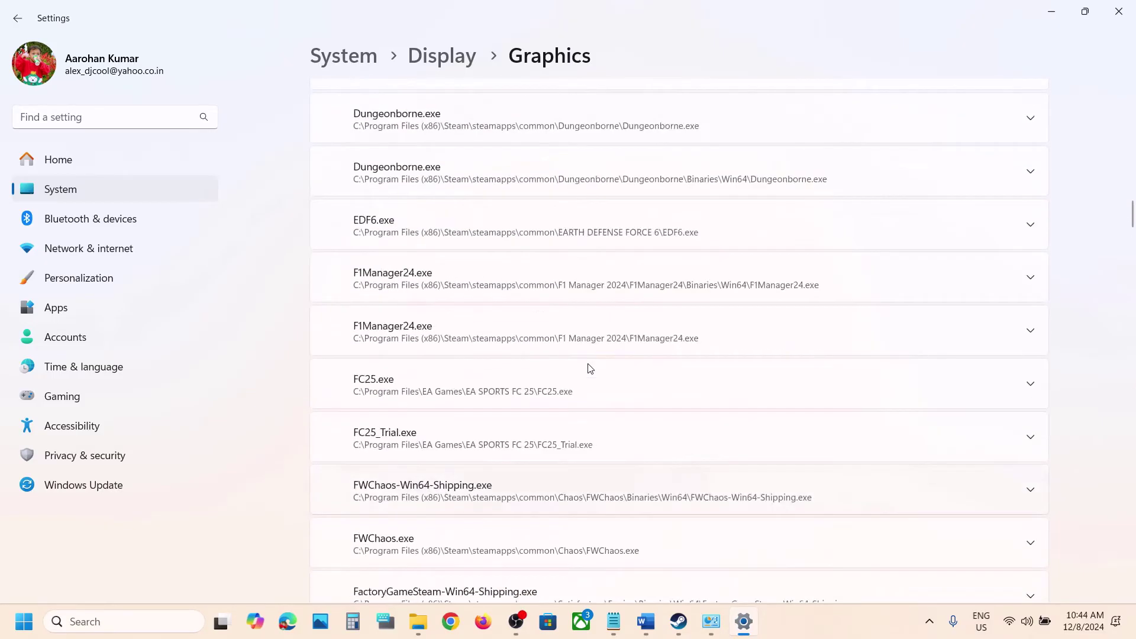
{"action": "left_click", "coordinate": [858, 410]}
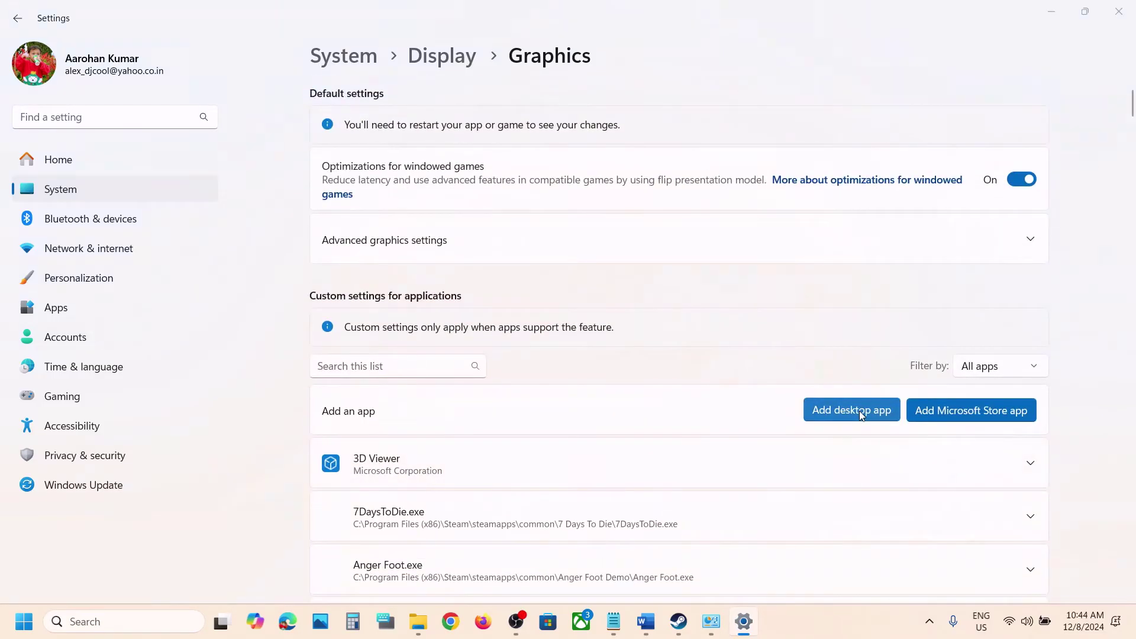
{"action": "left_click", "coordinate": [175, 270]}
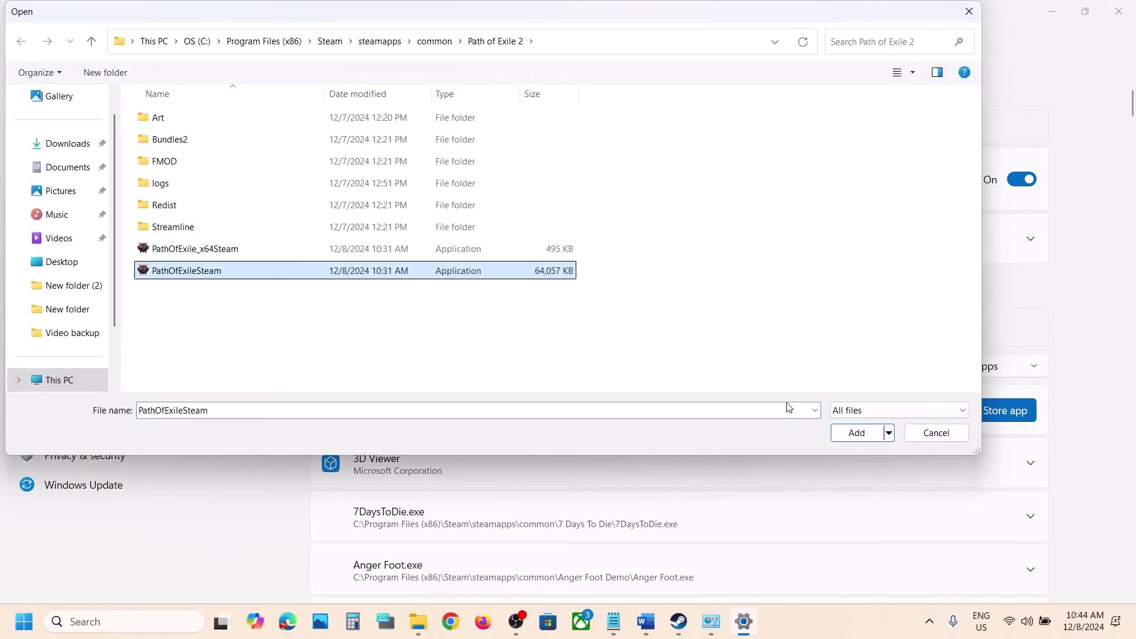
{"action": "left_click", "coordinate": [856, 433]}
- Set PathOfExile_x64Steam to High Performance, then close Settings
{"action": "scroll", "coordinate": [548, 474], "scroll_direction": "down", "scroll_amount": 20}
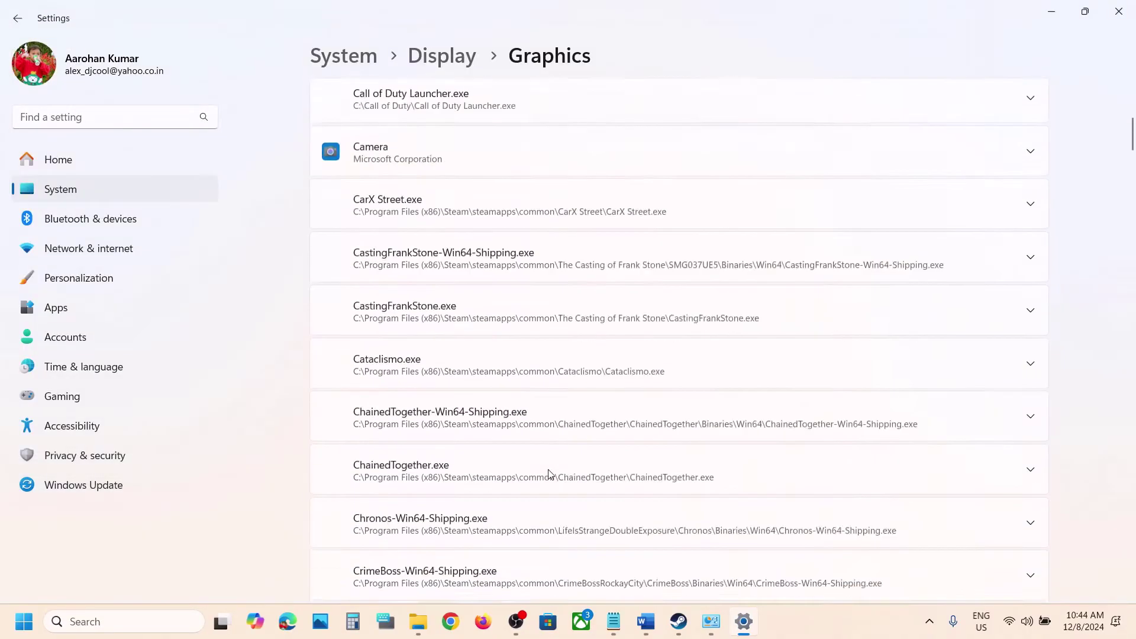
{"action": "scroll", "coordinate": [550, 474], "scroll_direction": "down", "scroll_amount": 20}
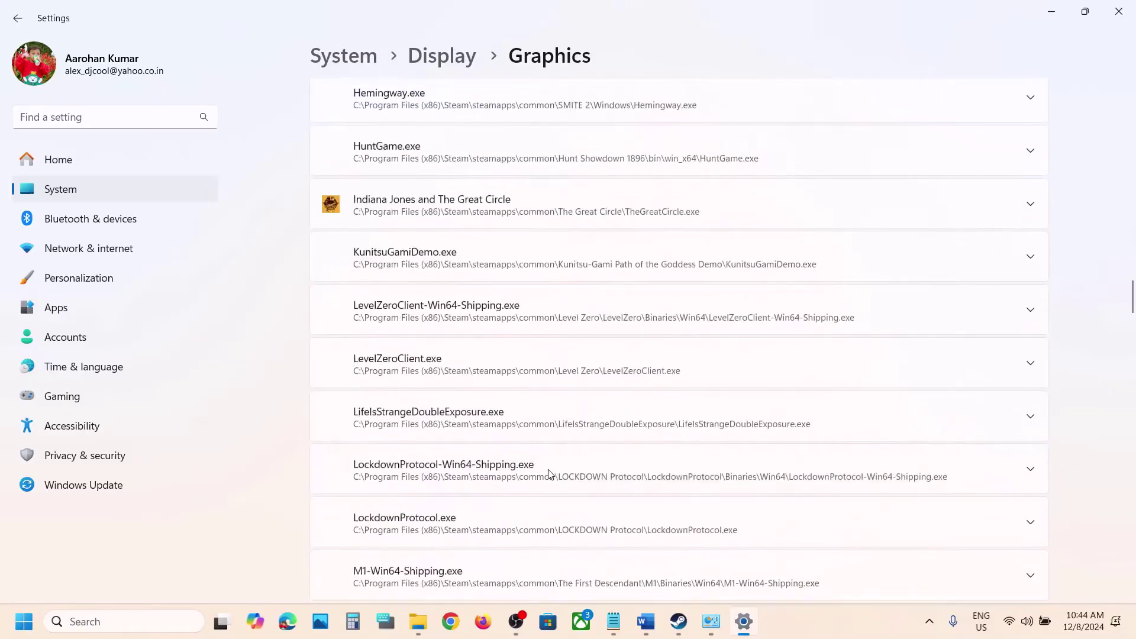
{"action": "scroll", "coordinate": [550, 474], "scroll_direction": "down", "scroll_amount": 20}
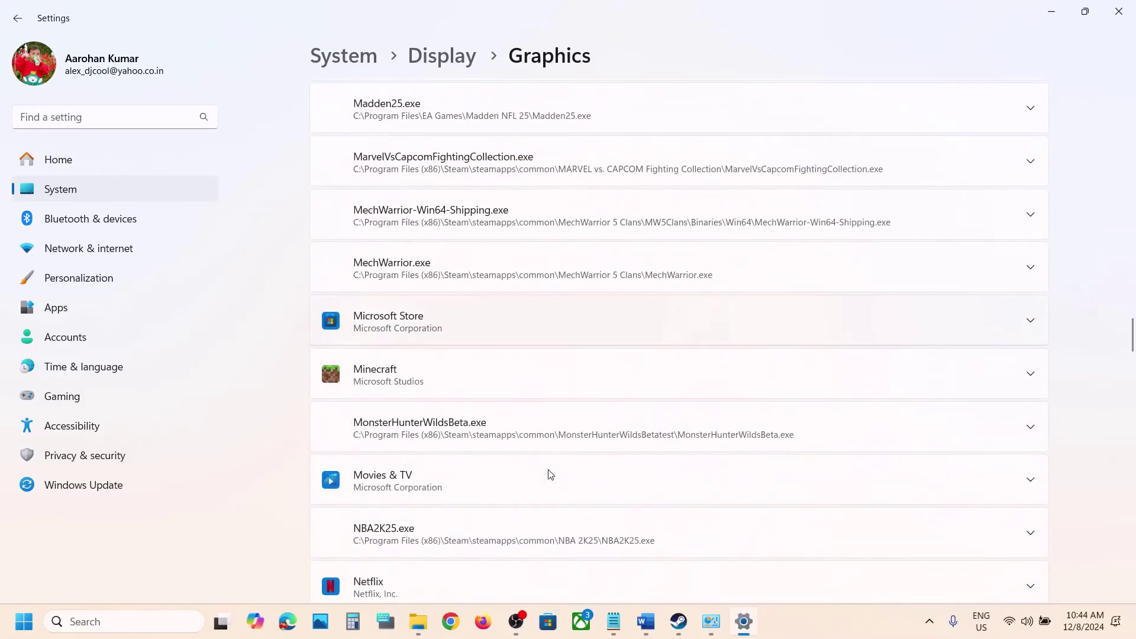
{"action": "scroll", "coordinate": [551, 474], "scroll_direction": "down", "scroll_amount": 5}
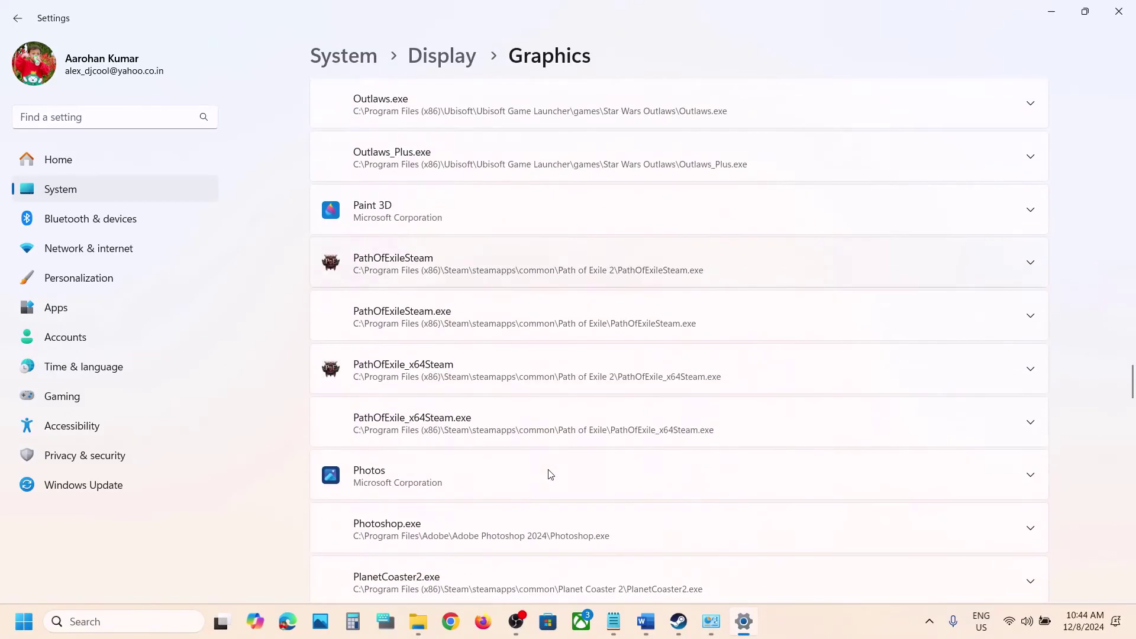
{"action": "left_click", "coordinate": [1031, 370]}
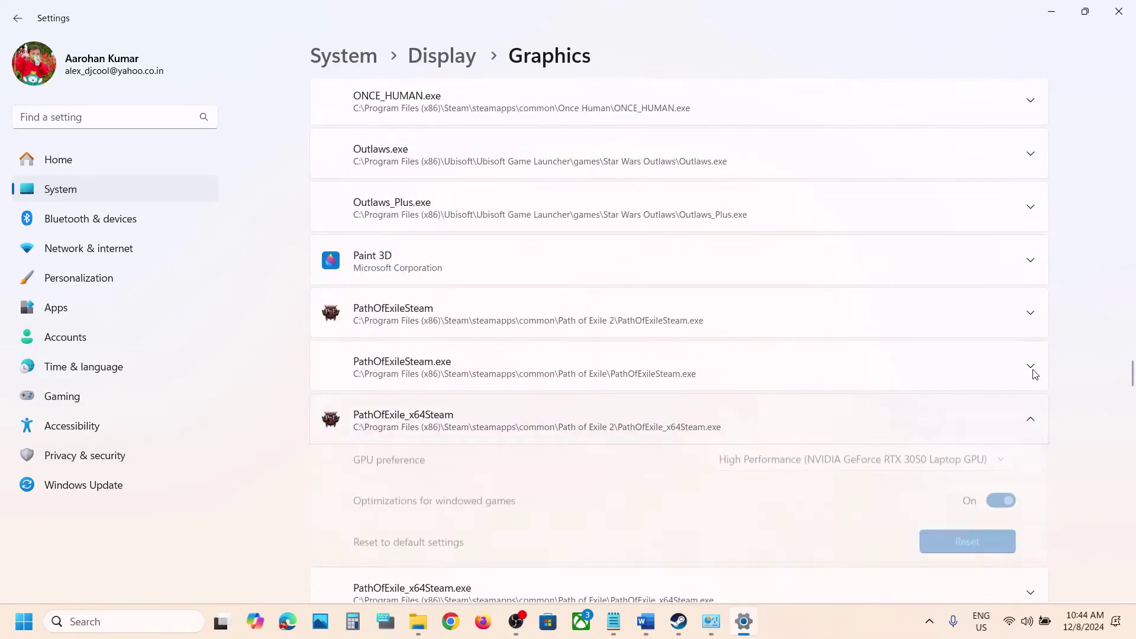
{"action": "left_click", "coordinate": [938, 470]}
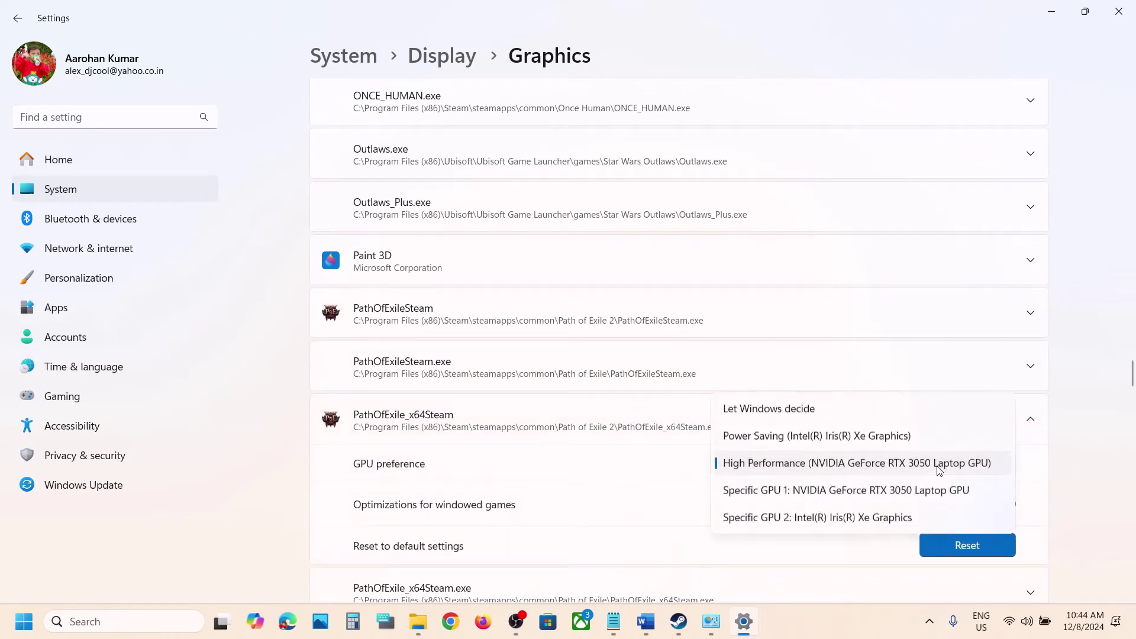
{"action": "left_click", "coordinate": [841, 463]}
{"action": "left_click", "coordinate": [1118, 11]}
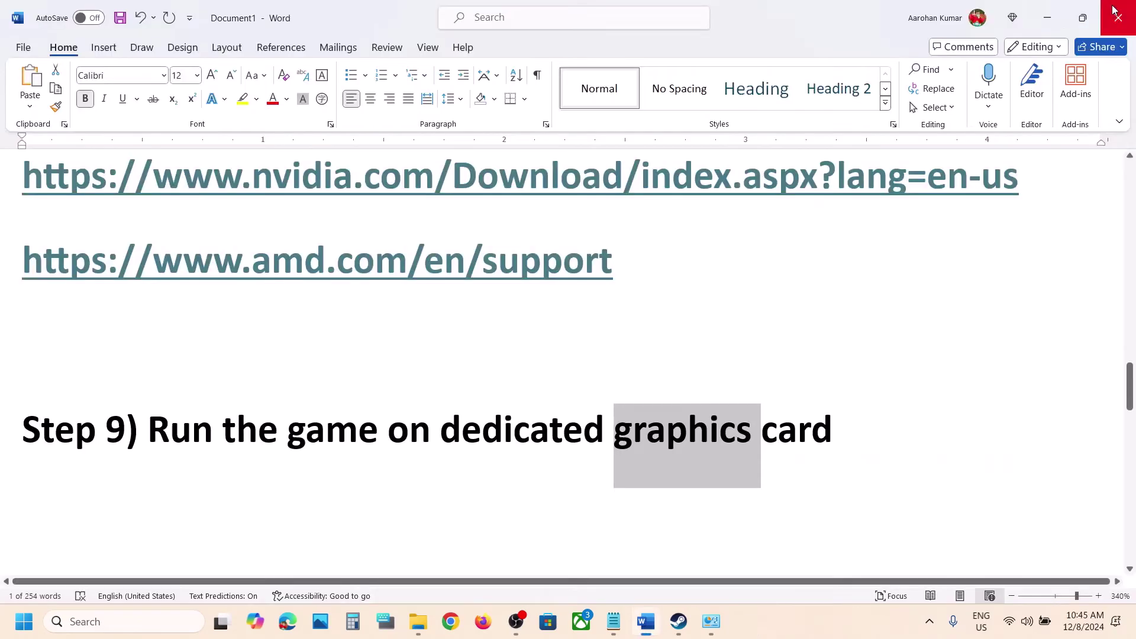
- Highlight the 'Roll back graphics driver' heading in the Word guide
{"action": "left_click", "coordinate": [389, 402]}
{"action": "scroll", "coordinate": [387, 398], "scroll_direction": "down", "scroll_amount": 5}
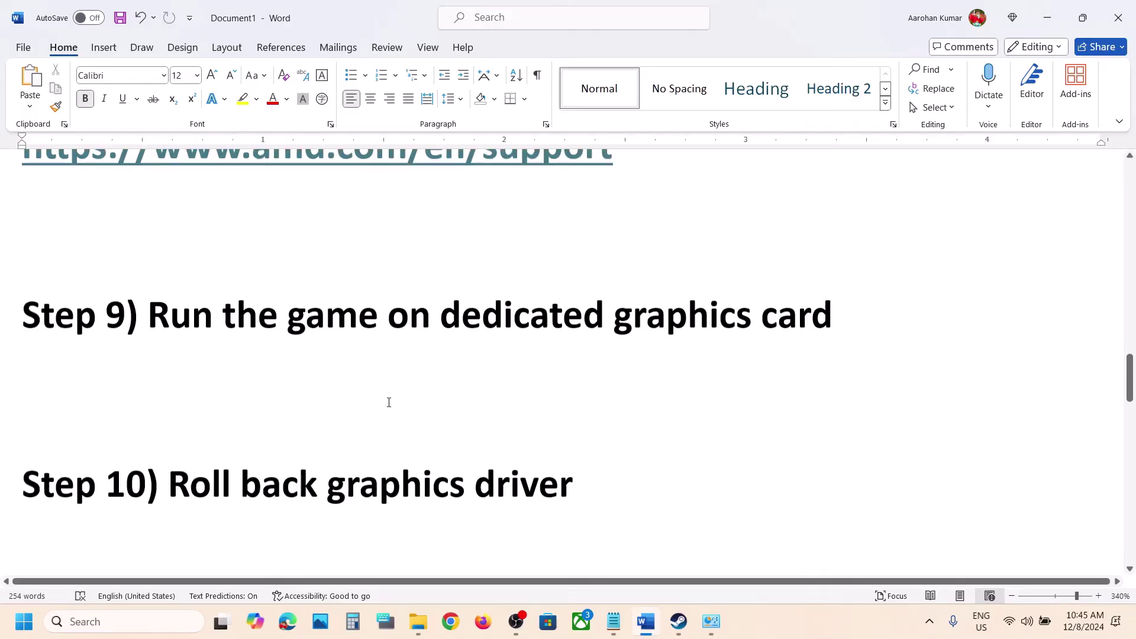
{"action": "right_click", "coordinate": [387, 397]}
{"action": "left_click", "coordinate": [194, 404]}
{"action": "left_click_drag", "start_coordinate": [193, 403], "coordinate": [574, 395]}
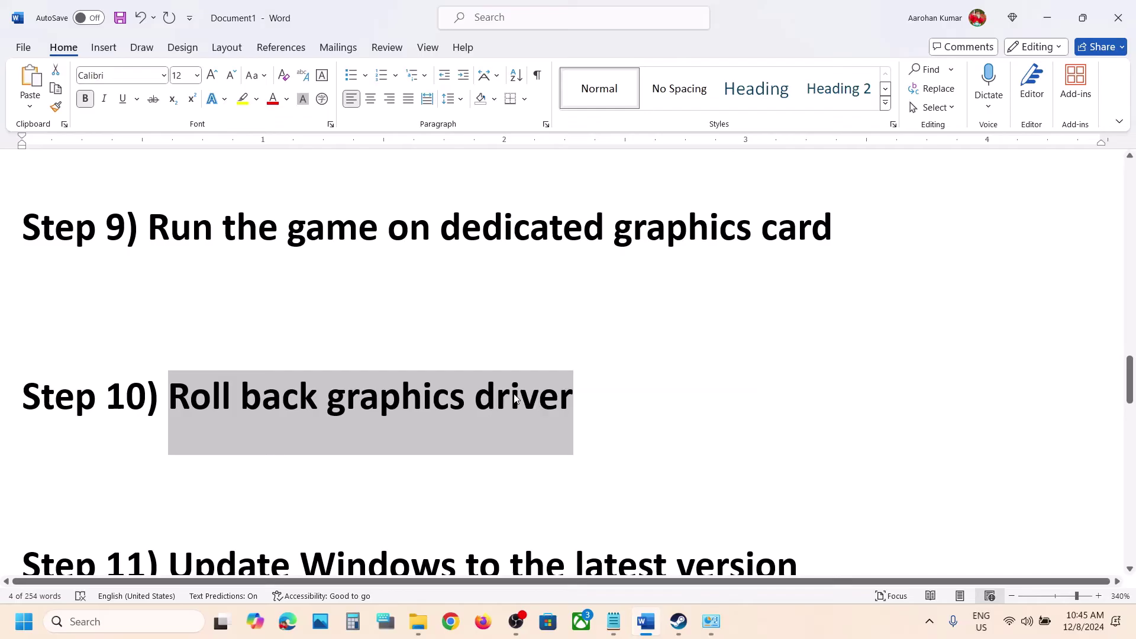
{"action": "scroll", "coordinate": [515, 400], "scroll_direction": "up", "scroll_amount": 8}
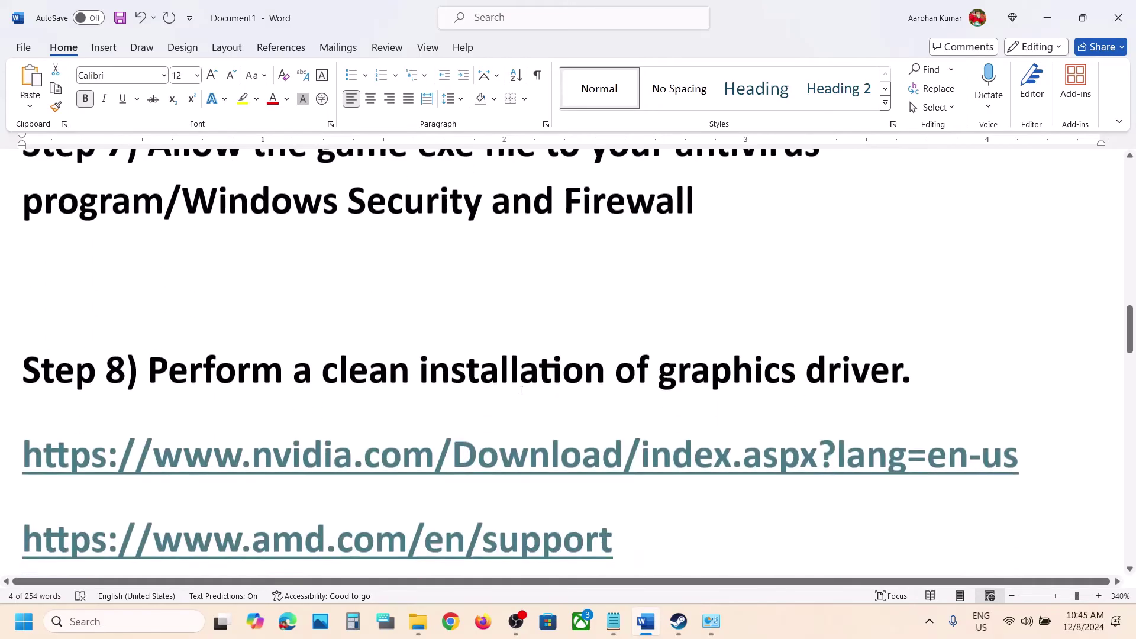
{"action": "scroll", "coordinate": [521, 390], "scroll_direction": "down", "scroll_amount": 2}
- Select the Step 8 NVIDIA driver link and load it in Chrome's address bar
{"action": "left_click_drag", "start_coordinate": [1029, 366], "coordinate": [233, 358]}
{"action": "key", "text": "ctrl+c"}
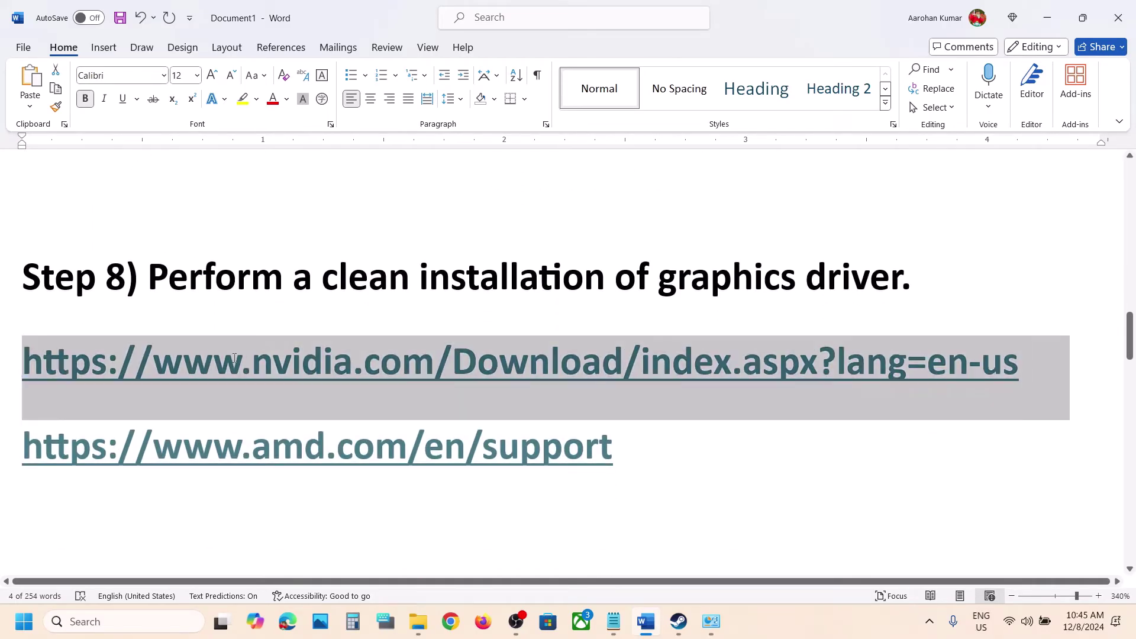
{"action": "left_click", "coordinate": [451, 621]}
{"action": "key", "text": "ctrl+v"}
{"action": "key", "text": "Return"}
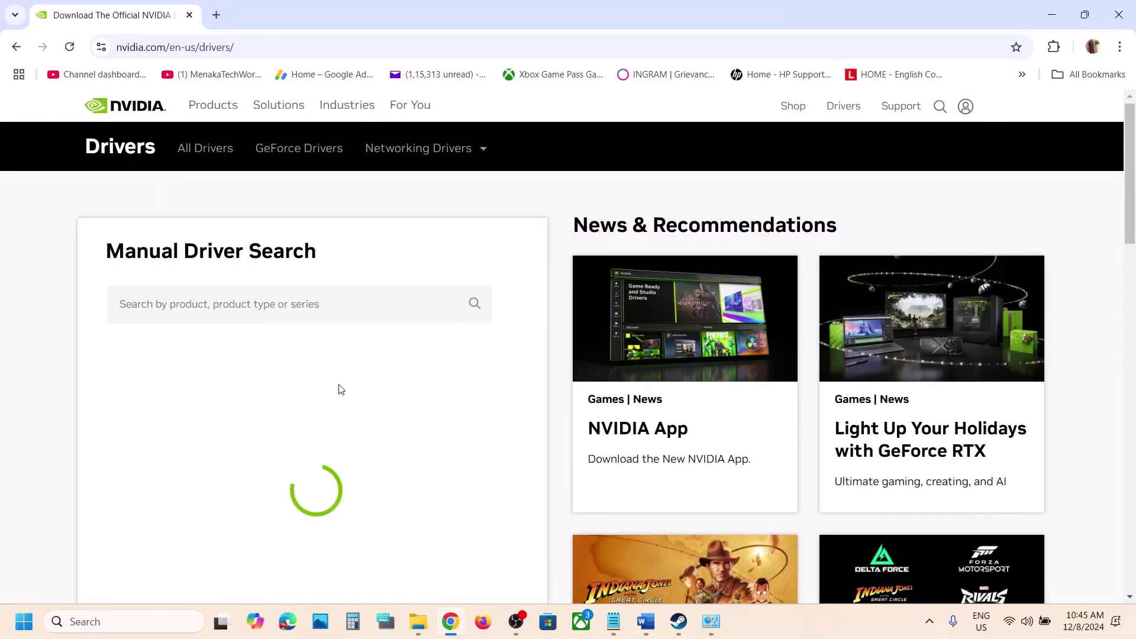
- Search NVIDIA drivers for the selected GPU and note Game Ready version 566.36
{"action": "scroll", "coordinate": [341, 388], "scroll_direction": "down", "scroll_amount": 1}
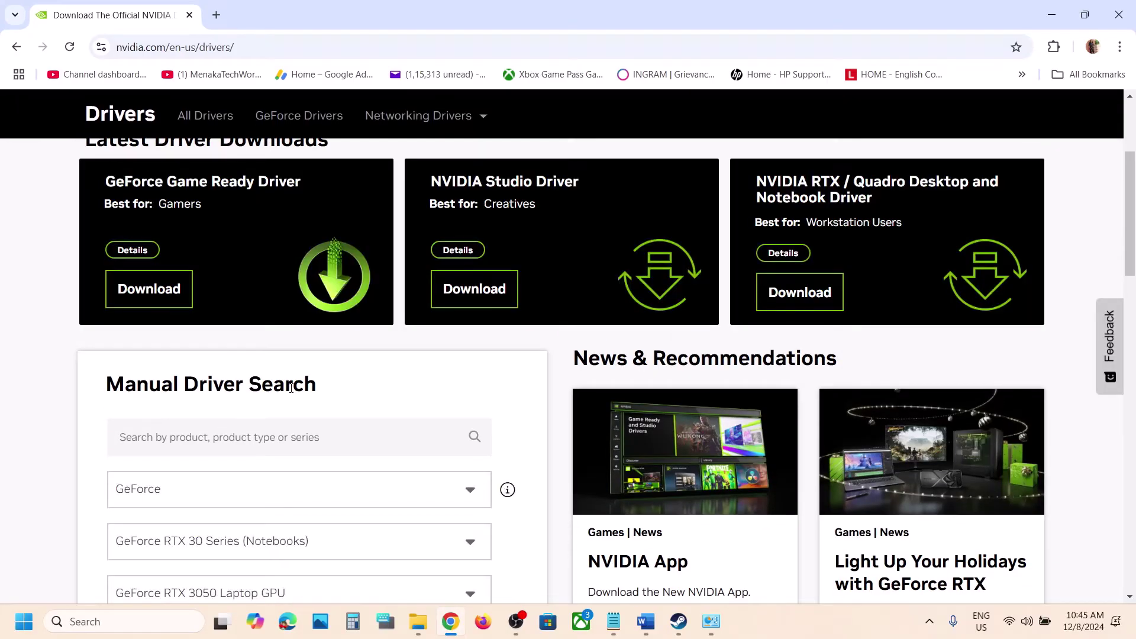
{"action": "scroll", "coordinate": [290, 388], "scroll_direction": "down", "scroll_amount": 4}
{"action": "left_click", "coordinate": [132, 514]}
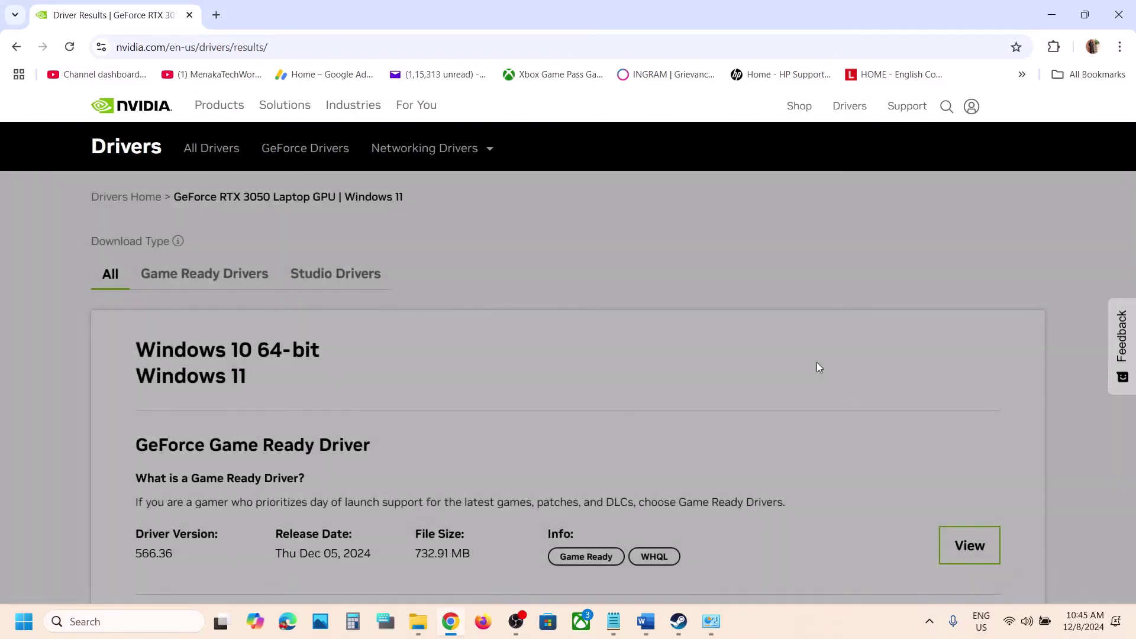
{"action": "scroll", "coordinate": [710, 426], "scroll_direction": "down", "scroll_amount": 3}
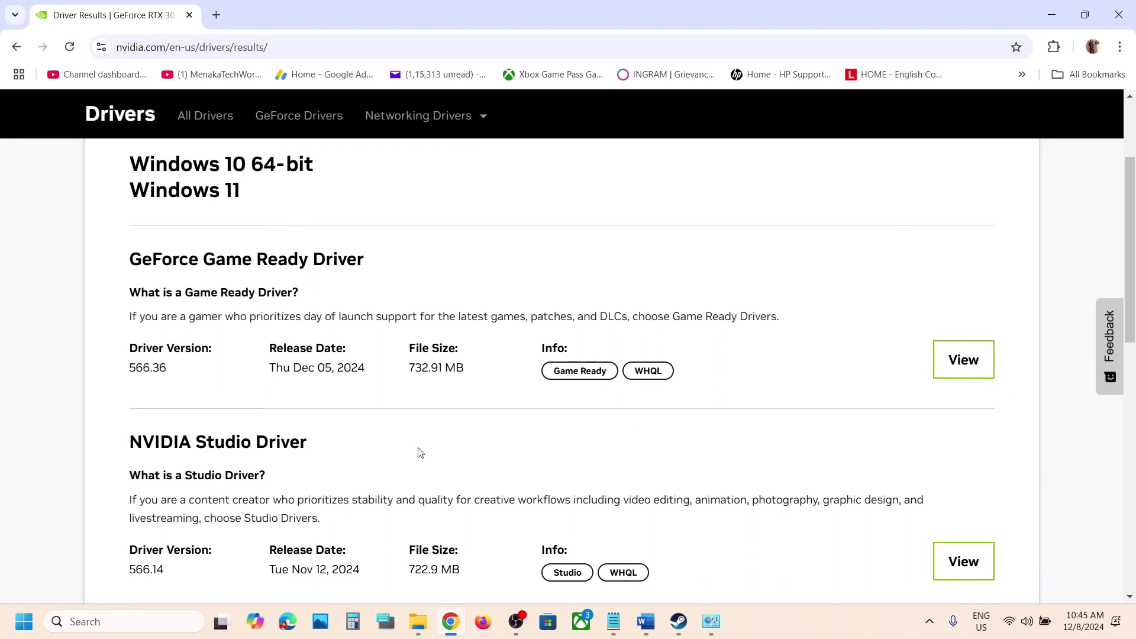
{"action": "scroll", "coordinate": [420, 450], "scroll_direction": "down", "scroll_amount": 1}
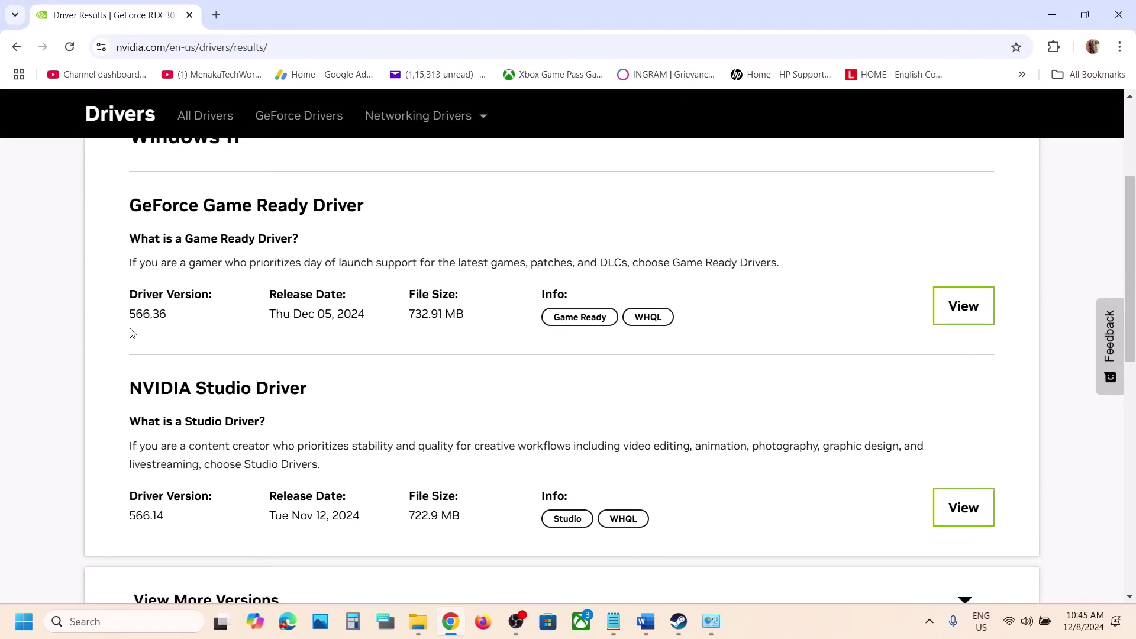
{"action": "left_click_drag", "start_coordinate": [126, 321], "coordinate": [172, 319]}
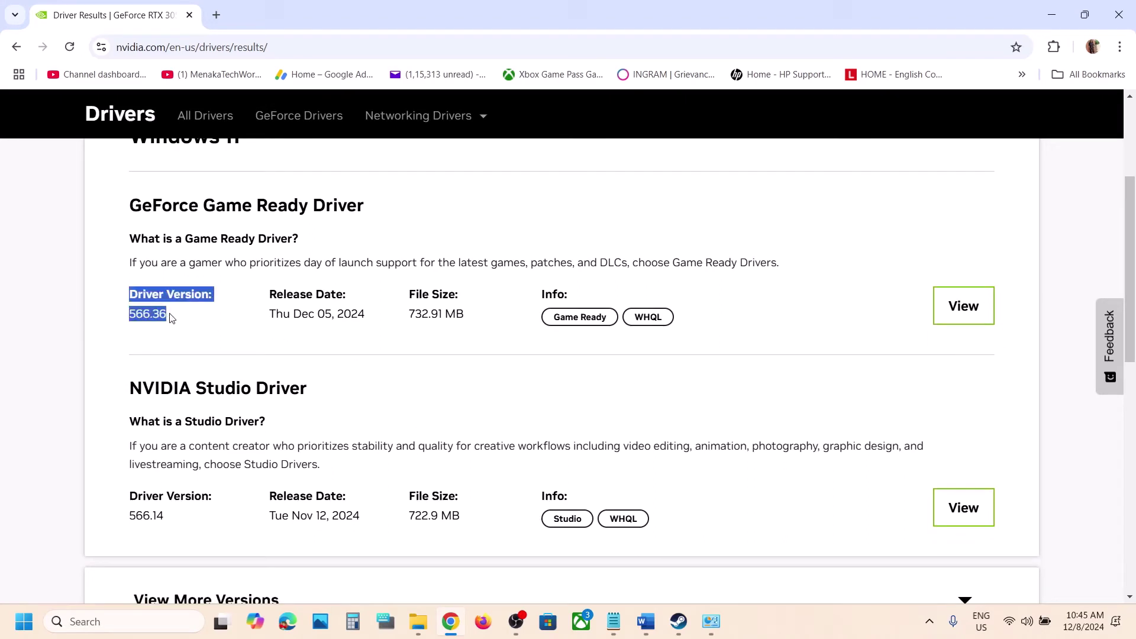
{"action": "left_click", "coordinate": [171, 318]}
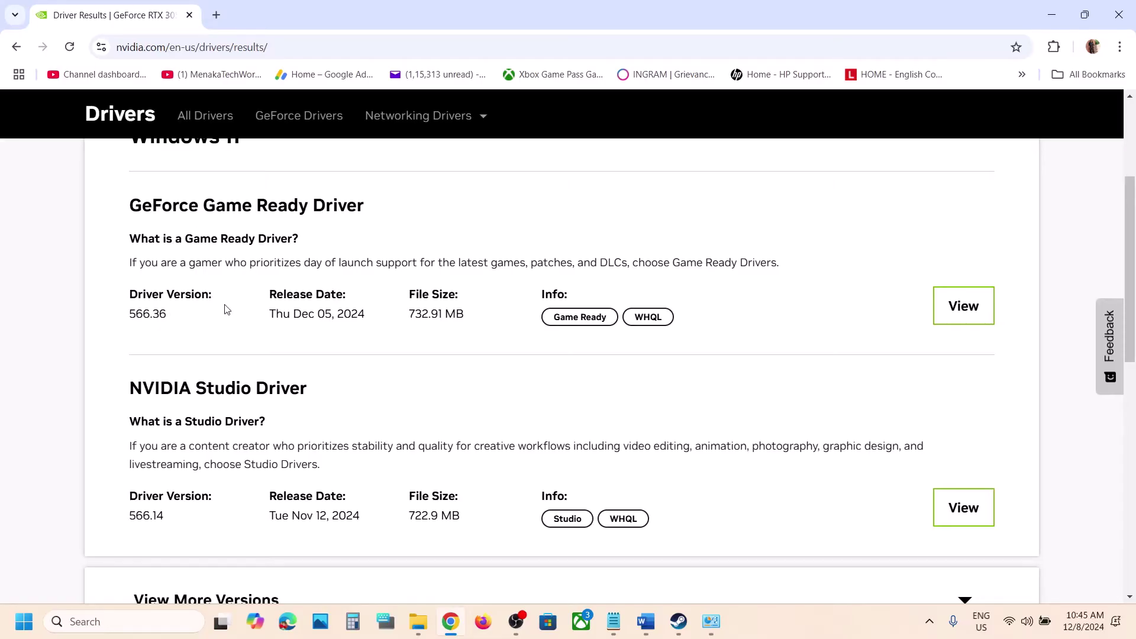
{"action": "scroll", "coordinate": [226, 308], "scroll_direction": "down", "scroll_amount": 3}
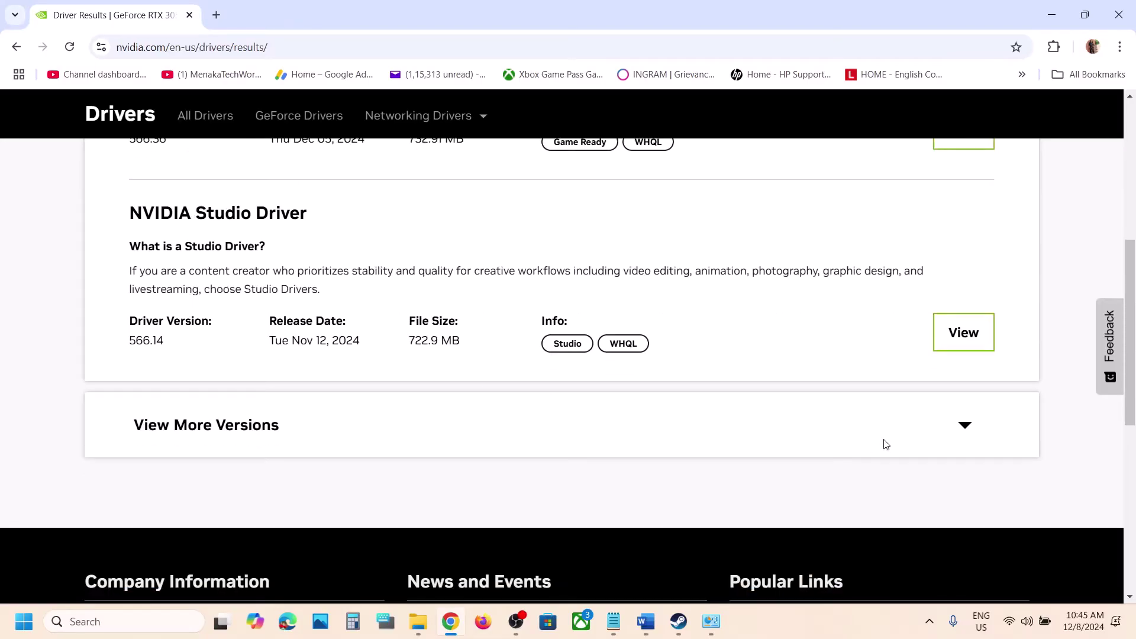
- Expand older drivers, compare versions 566.14 and 566.03, and open 566.03's details page
{"action": "left_click", "coordinate": [964, 425]}
{"action": "scroll", "coordinate": [322, 345], "scroll_direction": "down", "scroll_amount": 4}
{"action": "scroll", "coordinate": [374, 318], "scroll_direction": "up", "scroll_amount": 2}
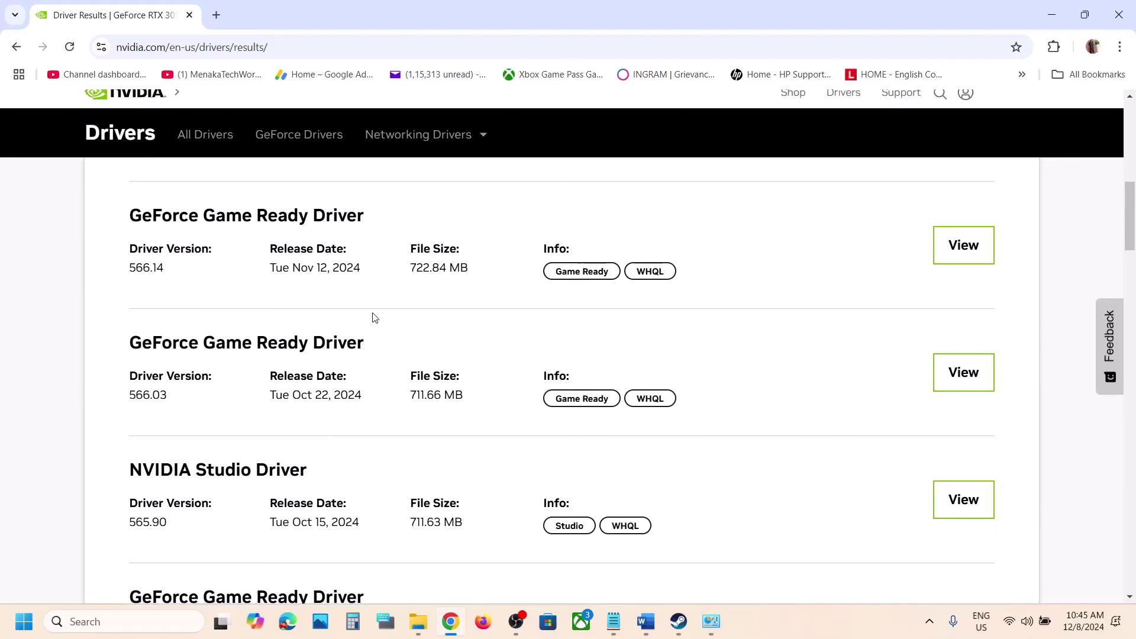
{"action": "scroll", "coordinate": [374, 317], "scroll_direction": "down", "scroll_amount": 1}
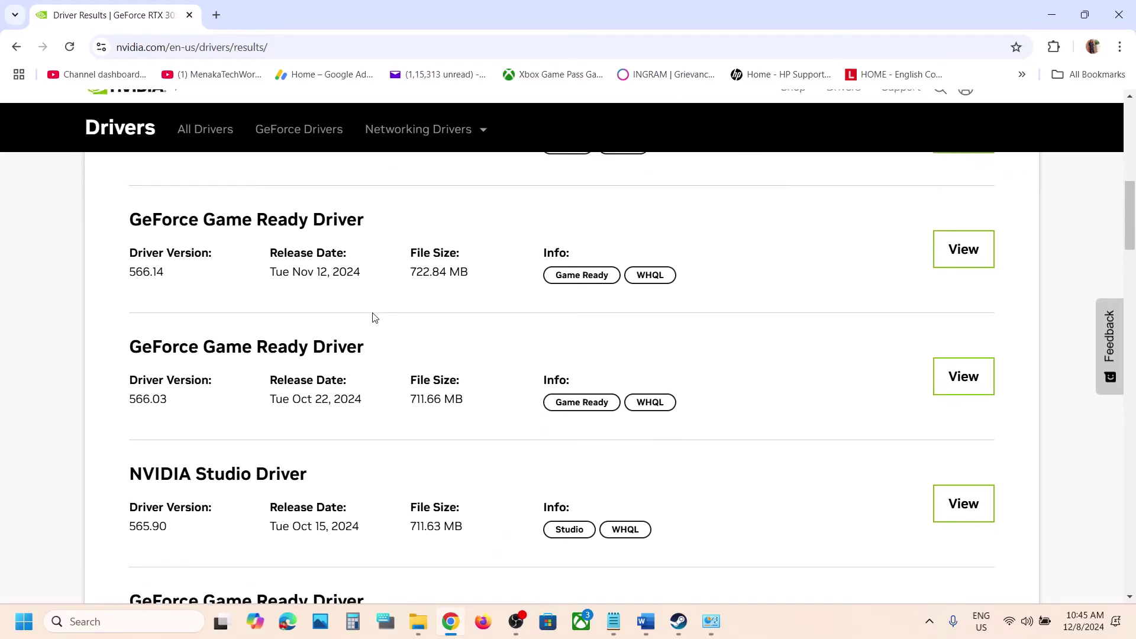
{"action": "left_click_drag", "start_coordinate": [128, 347], "coordinate": [188, 373]}
{"action": "left_click", "coordinate": [174, 371]}
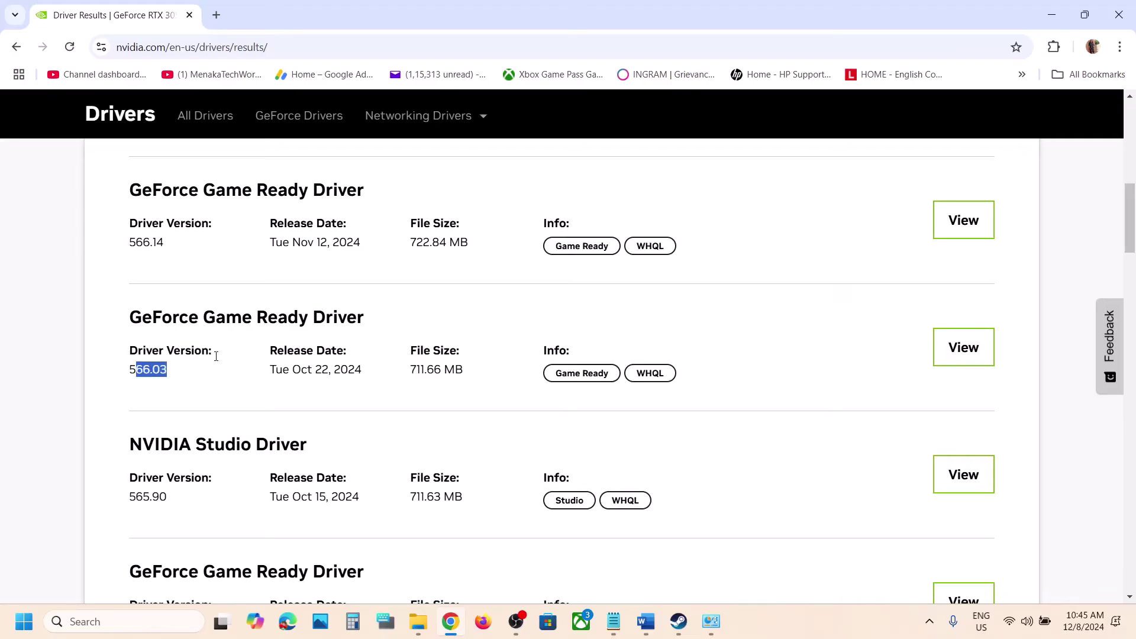
{"action": "left_click", "coordinate": [158, 371]}
{"action": "left_click_drag", "start_coordinate": [128, 371], "coordinate": [167, 366]}
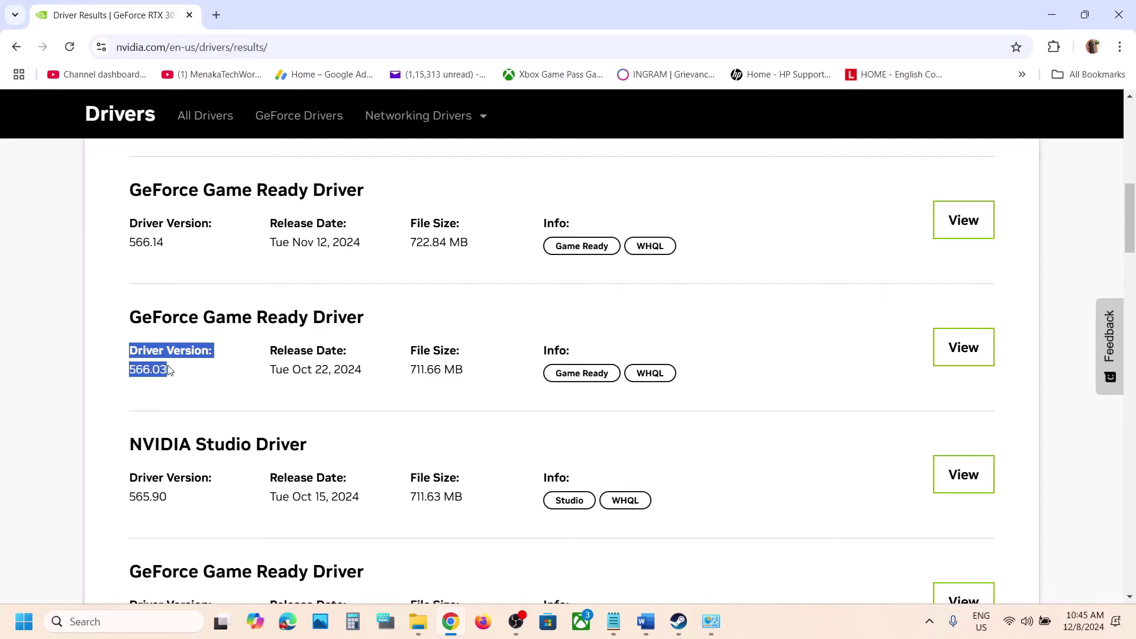
{"action": "left_click_drag", "start_coordinate": [129, 242], "coordinate": [166, 248]}
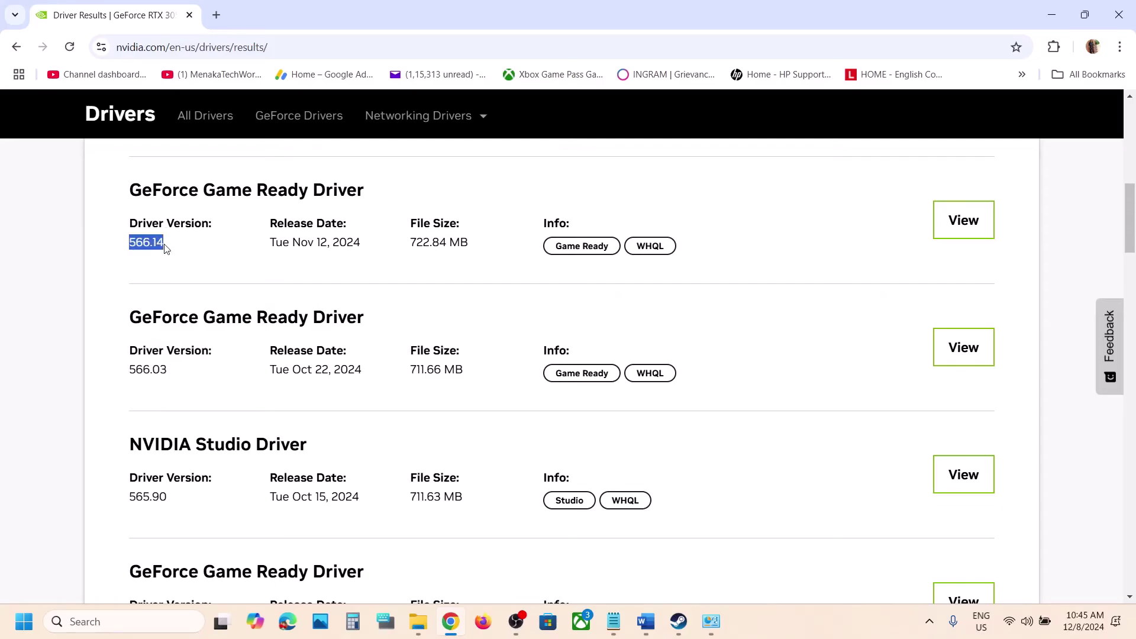
{"action": "left_click_drag", "start_coordinate": [129, 371], "coordinate": [179, 372]}
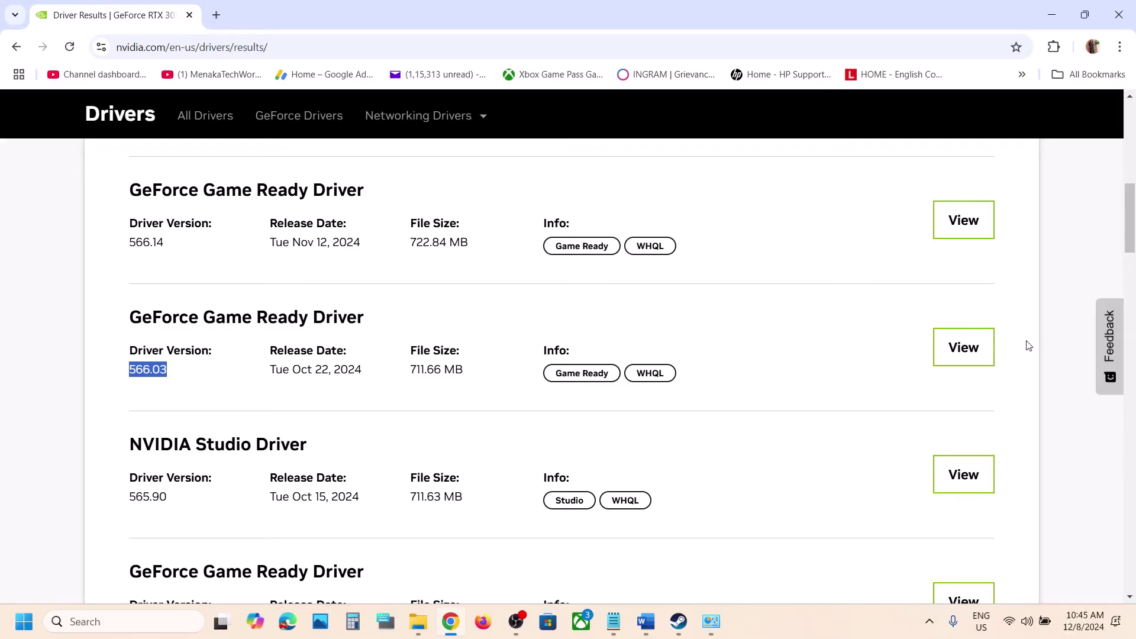
{"action": "left_click", "coordinate": [977, 348]}
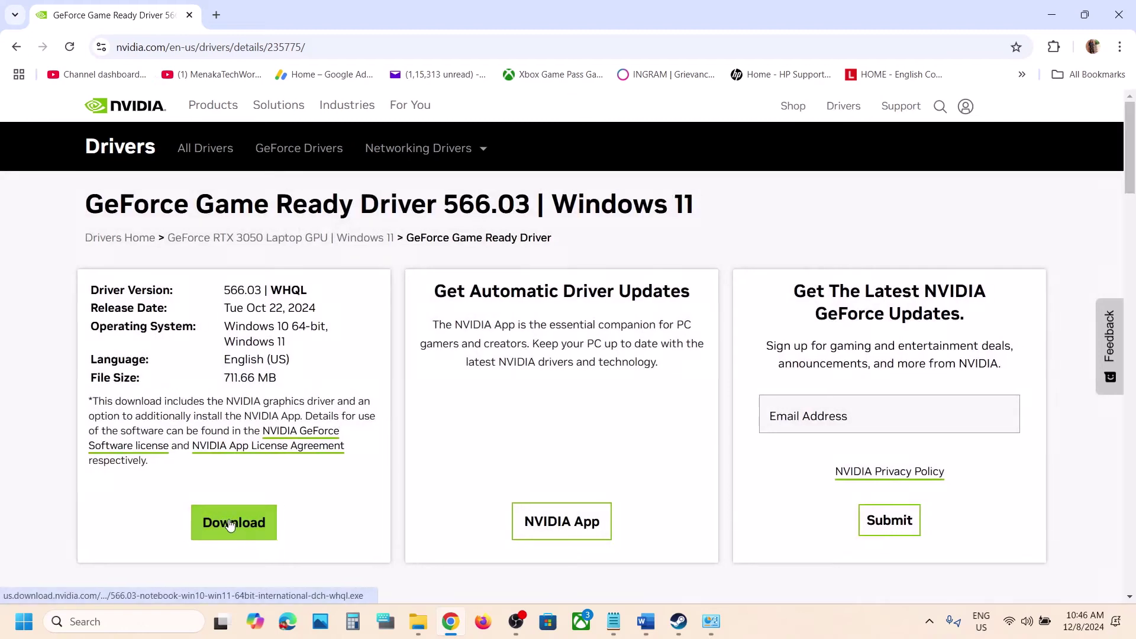
- Download driver 566.03, glance at Start's power options, and return to the Word guide
{"action": "left_click", "coordinate": [231, 525]}
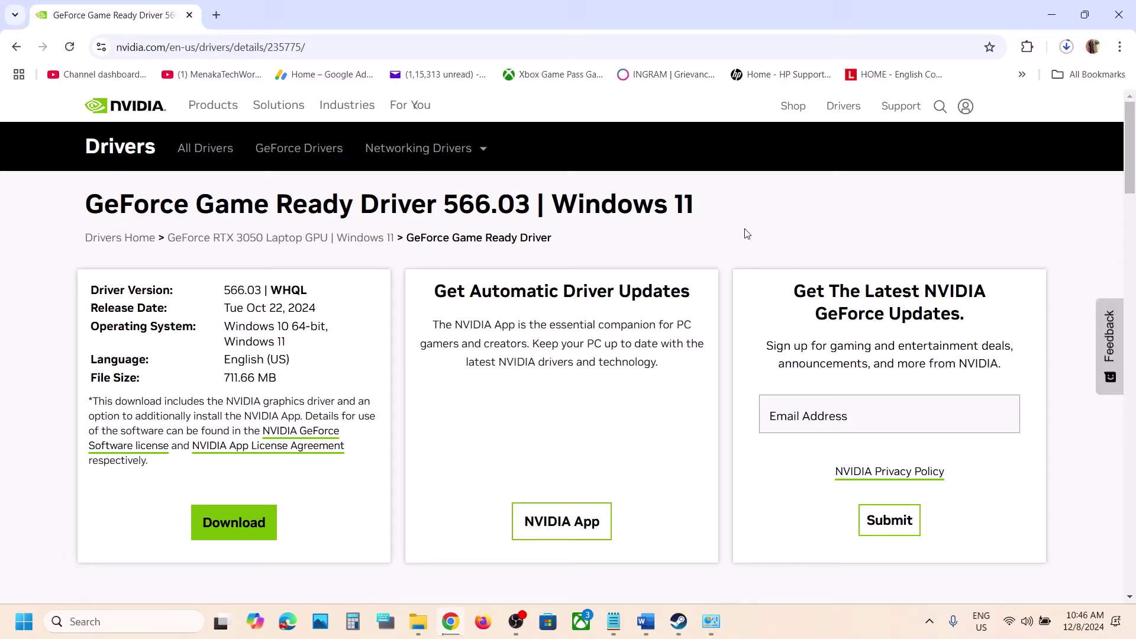
{"action": "left_click", "coordinate": [23, 621]}
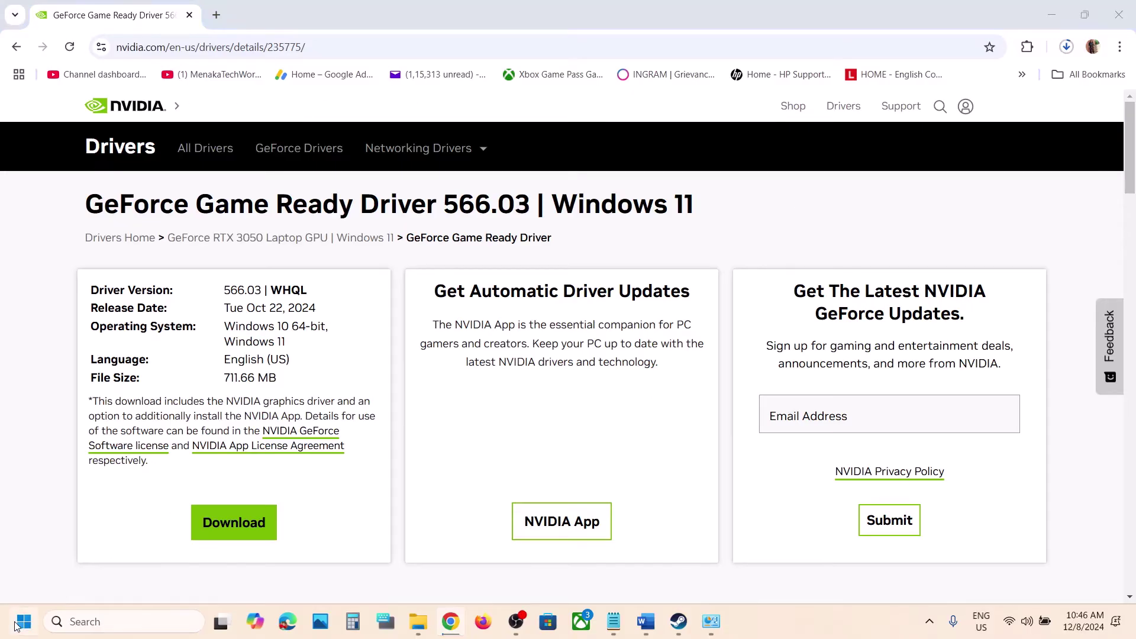
{"action": "left_click", "coordinate": [430, 571]}
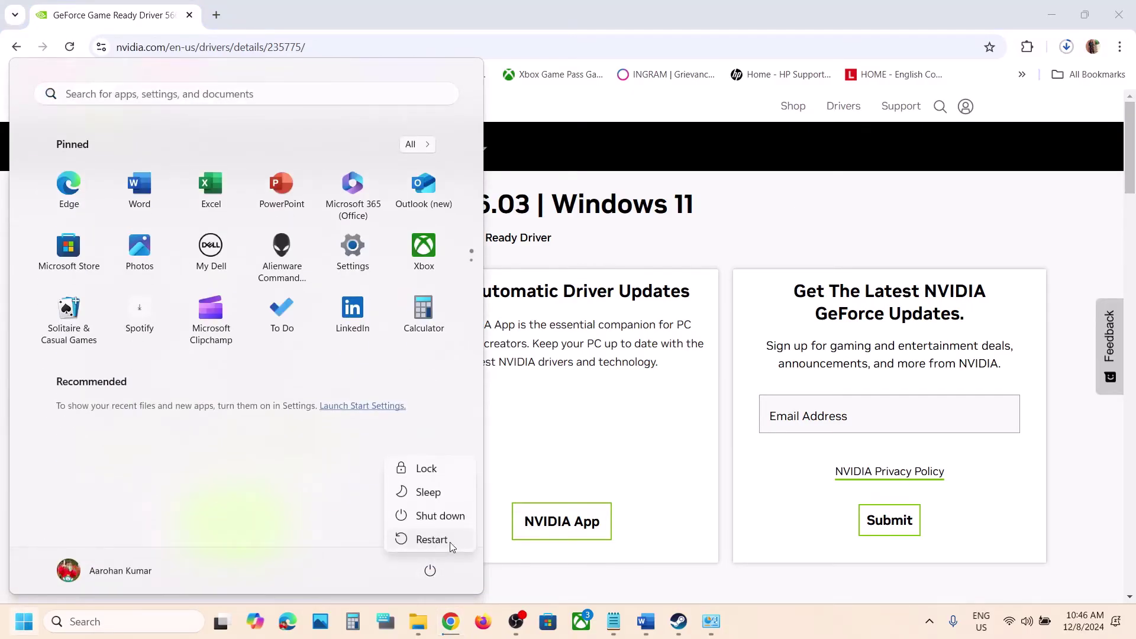
{"action": "left_click", "coordinate": [674, 472]}
{"action": "left_click", "coordinate": [646, 622]}
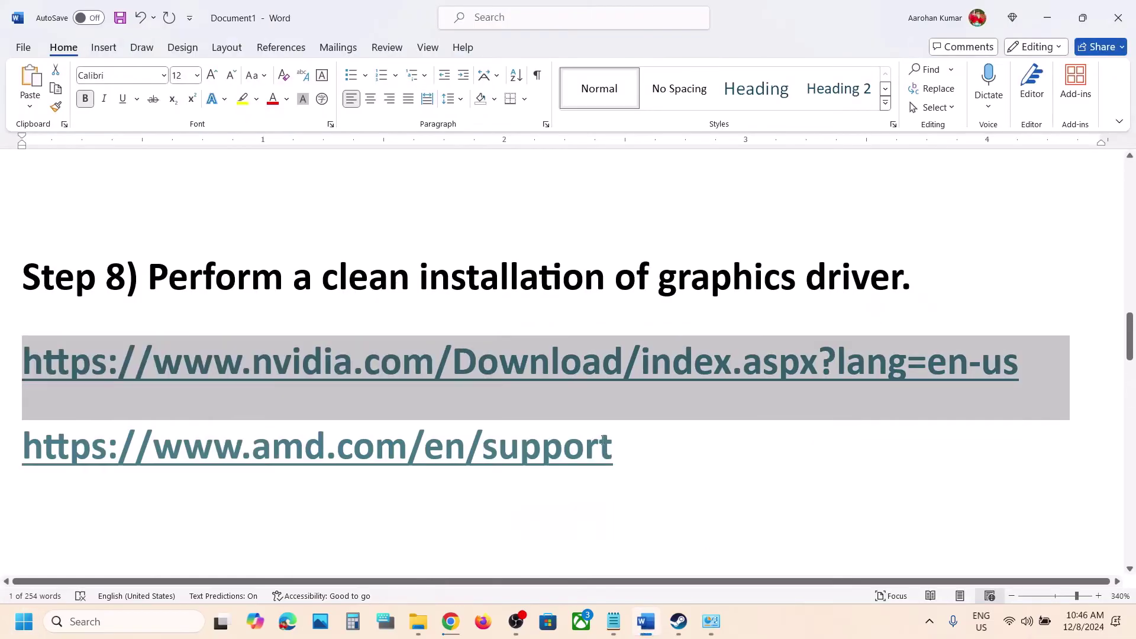
- Highlight the AMD support link and scroll the guide down to Step 11
{"action": "left_click_drag", "start_coordinate": [616, 435], "coordinate": [20, 477]}
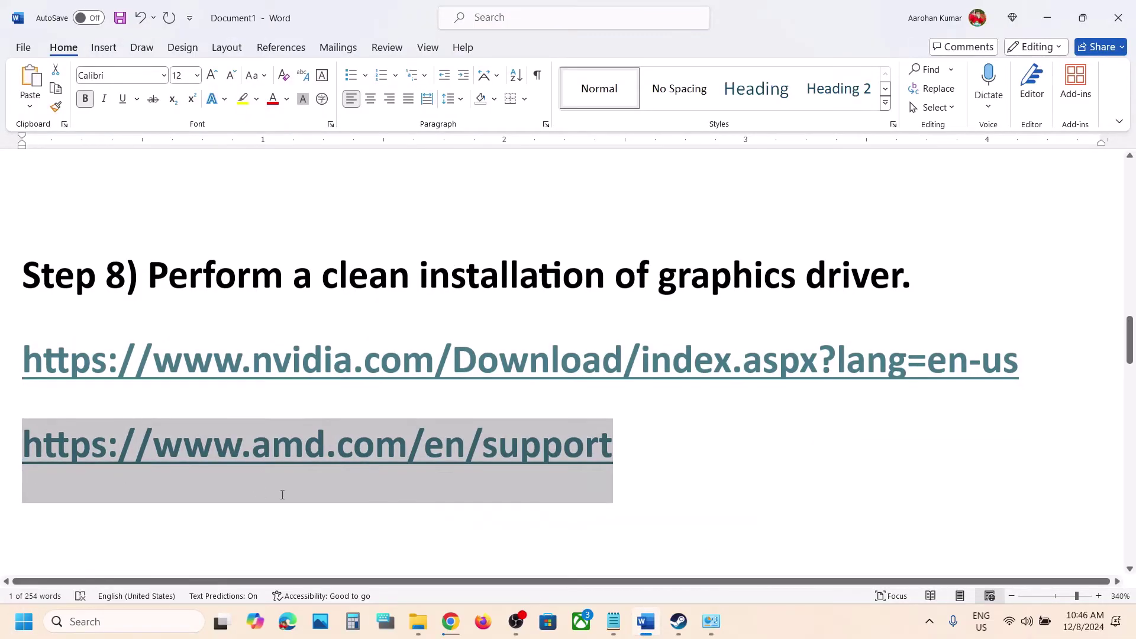
{"action": "scroll", "coordinate": [282, 494], "scroll_direction": "down", "scroll_amount": 2}
{"action": "scroll", "coordinate": [282, 495], "scroll_direction": "down", "scroll_amount": 2}
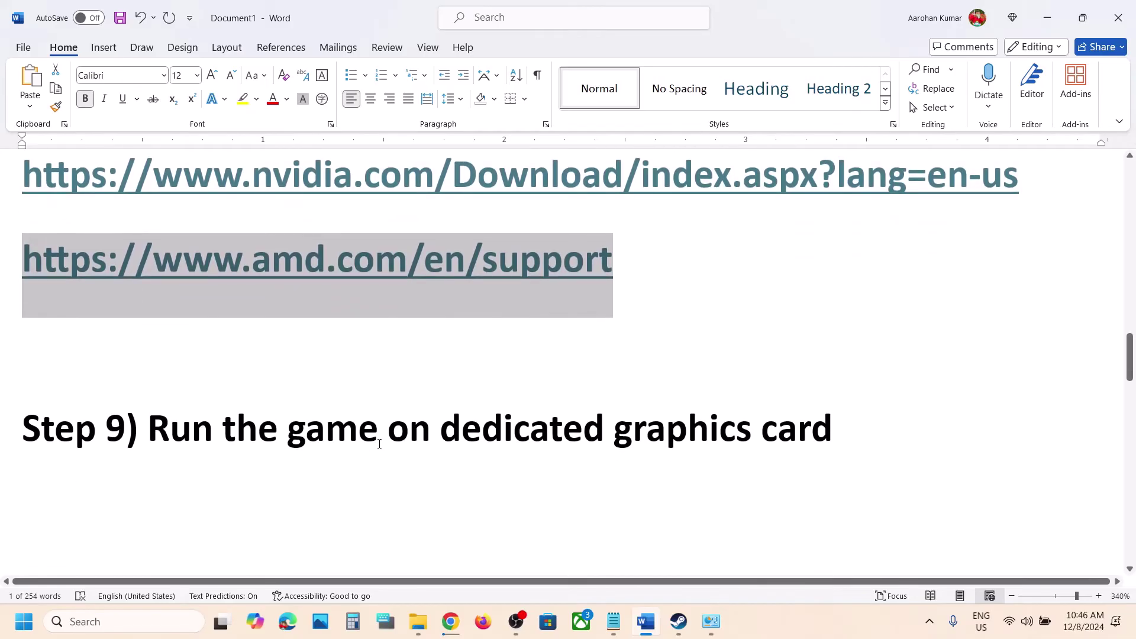
{"action": "scroll", "coordinate": [542, 428], "scroll_direction": "down", "scroll_amount": 5}
{"action": "scroll", "coordinate": [540, 428], "scroll_direction": "down", "scroll_amount": 2}
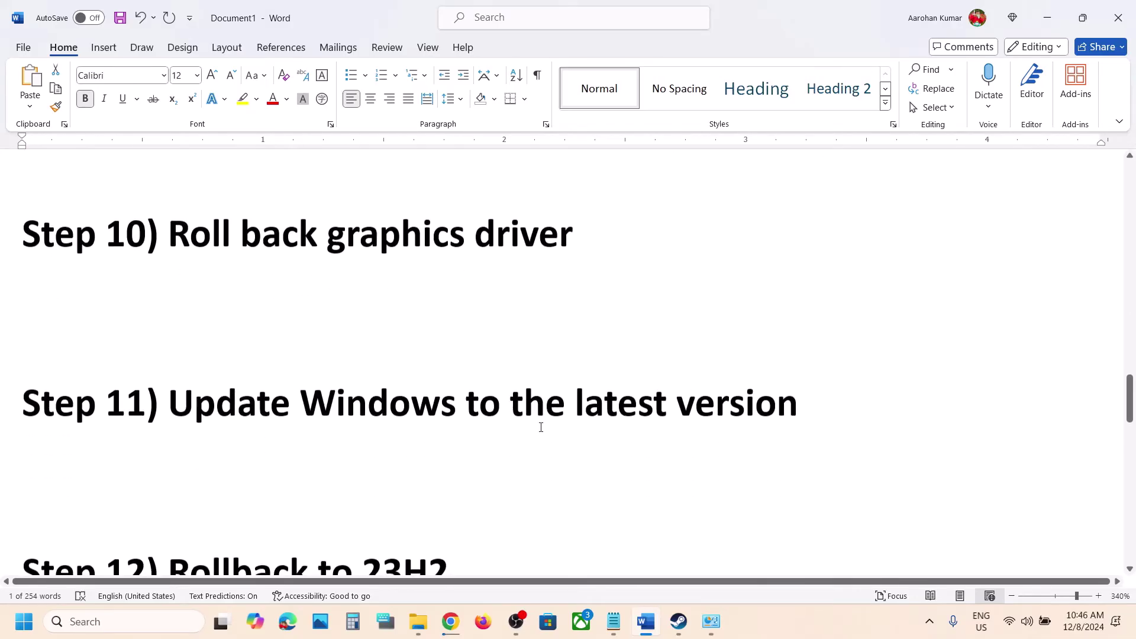
- Highlight the Step 11 heading and open Windows Update in Settings via Win+I
{"action": "left_click_drag", "start_coordinate": [225, 350], "coordinate": [816, 330]}
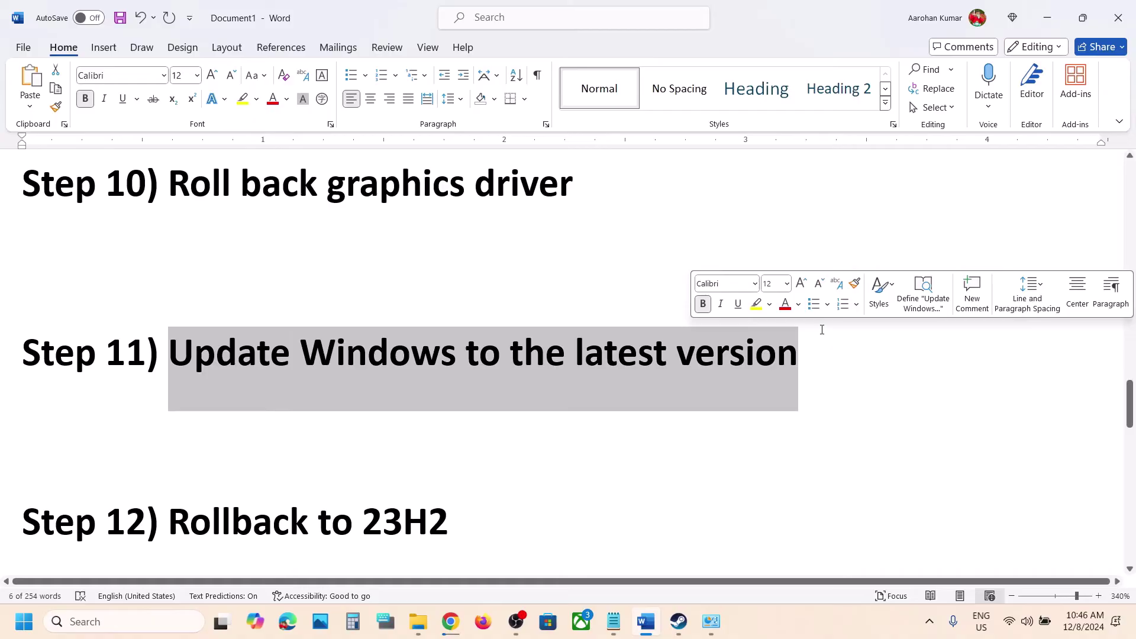
{"action": "key", "text": "super+i"}
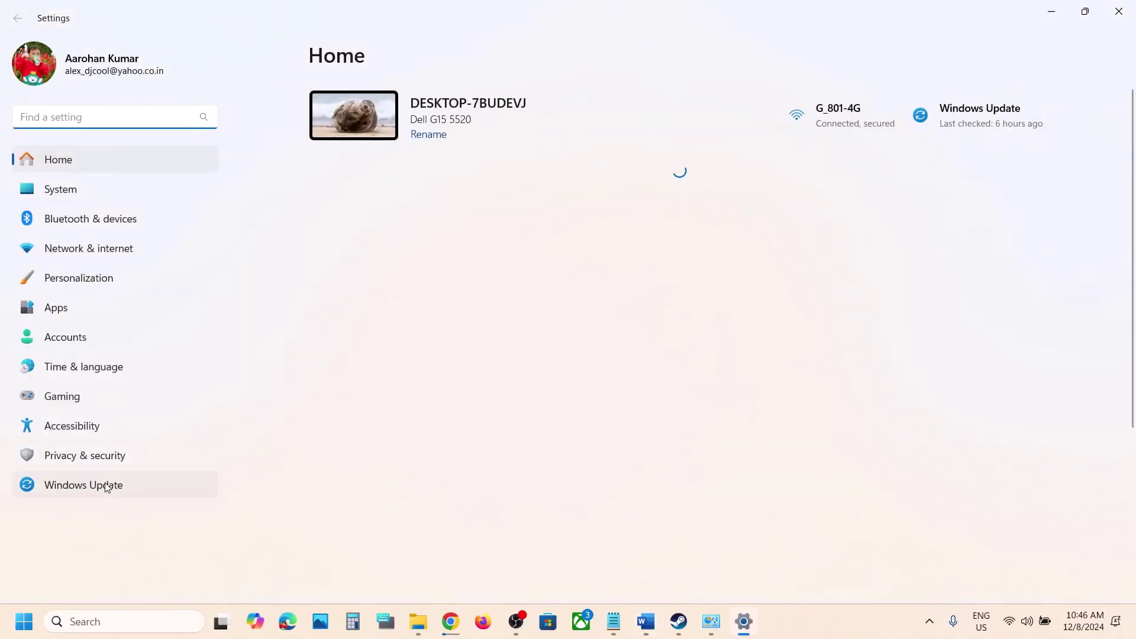
{"action": "left_click", "coordinate": [112, 484]}
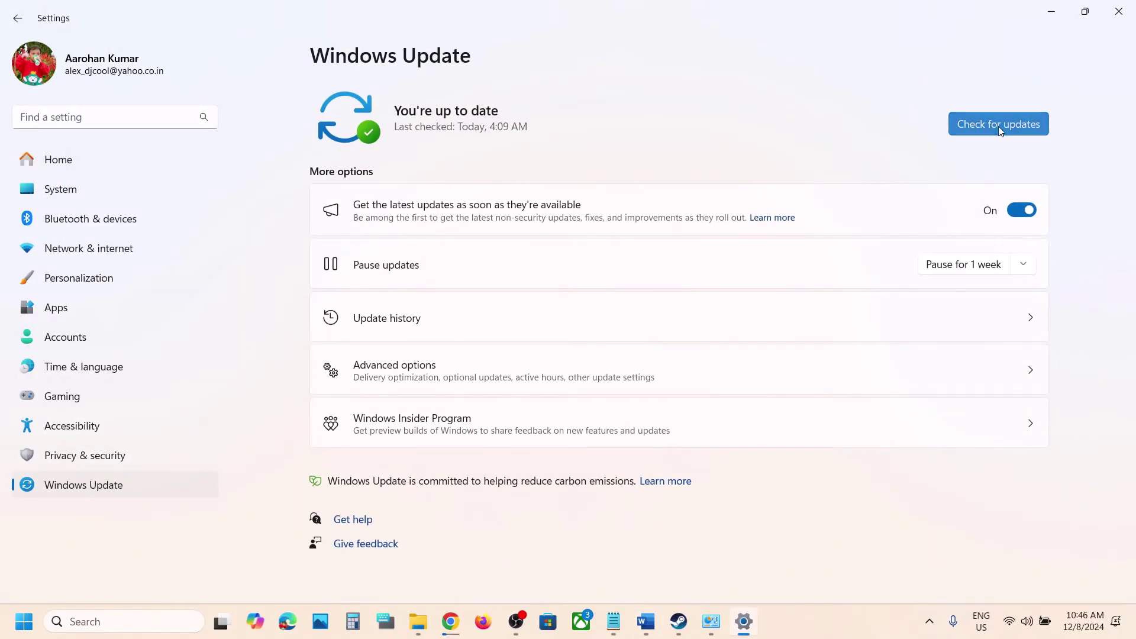
- Start a Windows Update check, dismiss Start's power options, and return to Word
{"action": "left_click", "coordinate": [999, 126]}
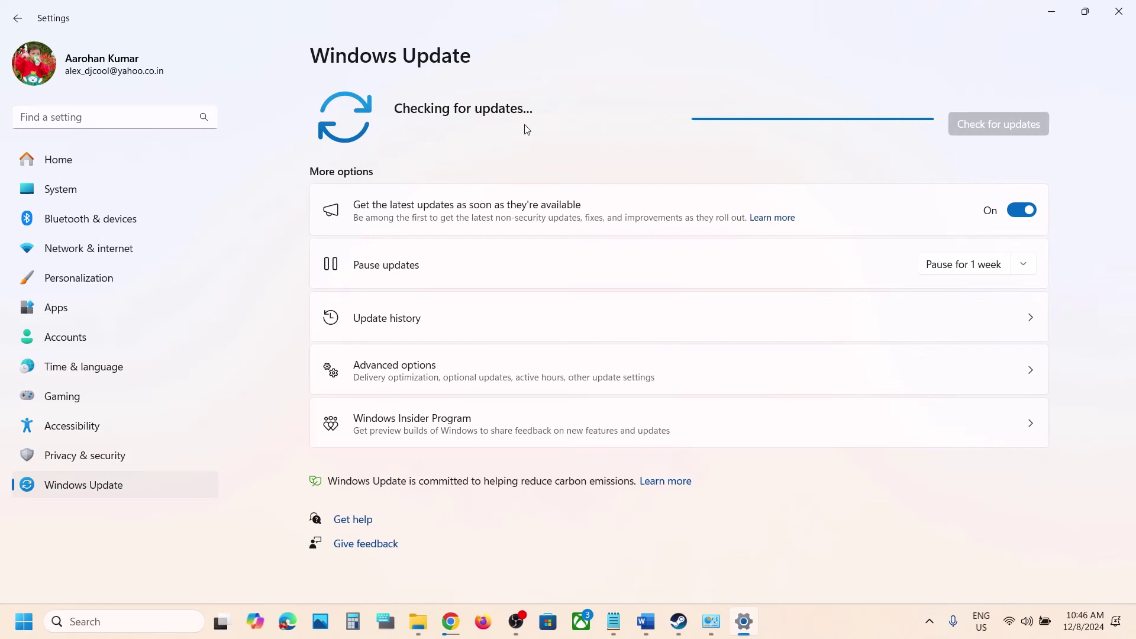
{"action": "left_click", "coordinate": [23, 622]}
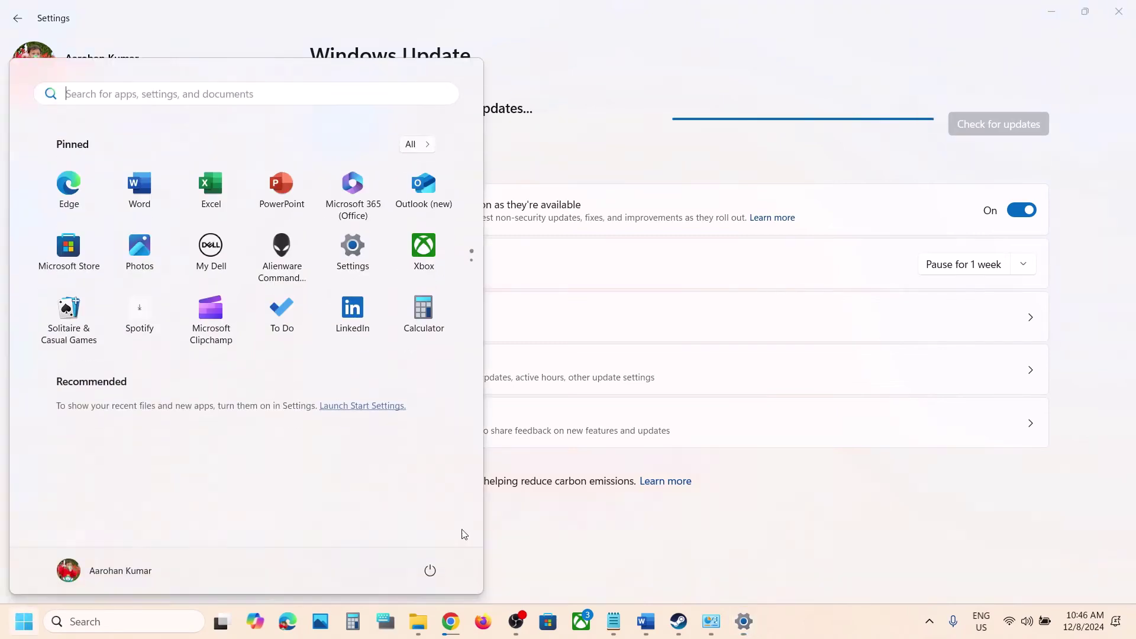
{"action": "left_click", "coordinate": [430, 570]}
{"action": "left_click", "coordinate": [473, 536]}
{"action": "left_click", "coordinate": [657, 537]}
{"action": "left_click", "coordinate": [646, 621]}
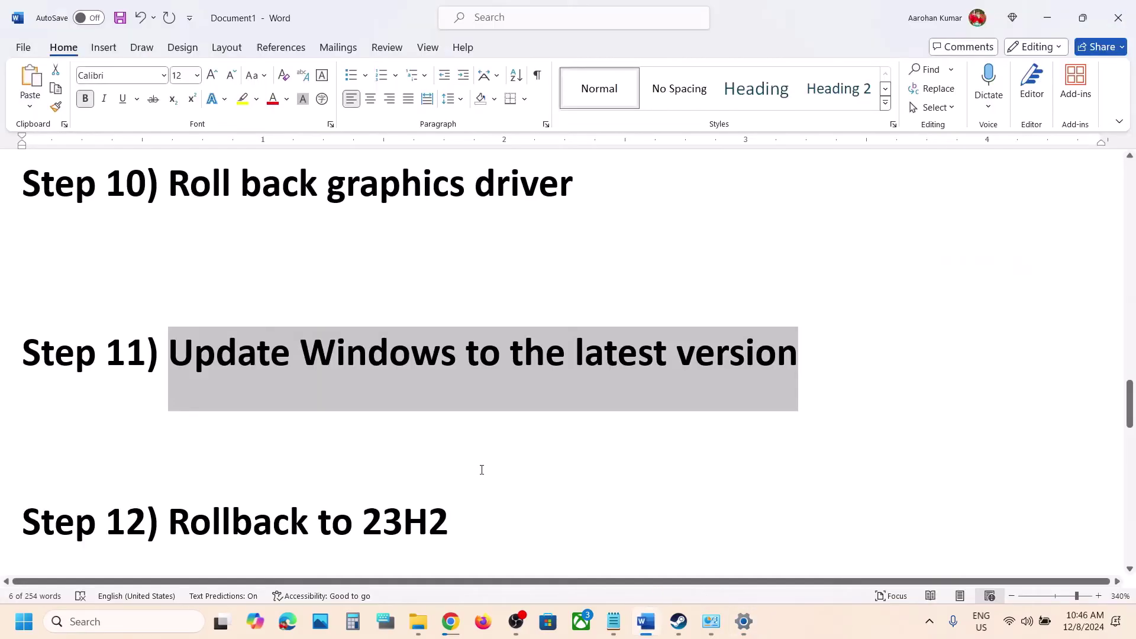
{"action": "scroll", "coordinate": [481, 470], "scroll_direction": "down", "scroll_amount": 2}
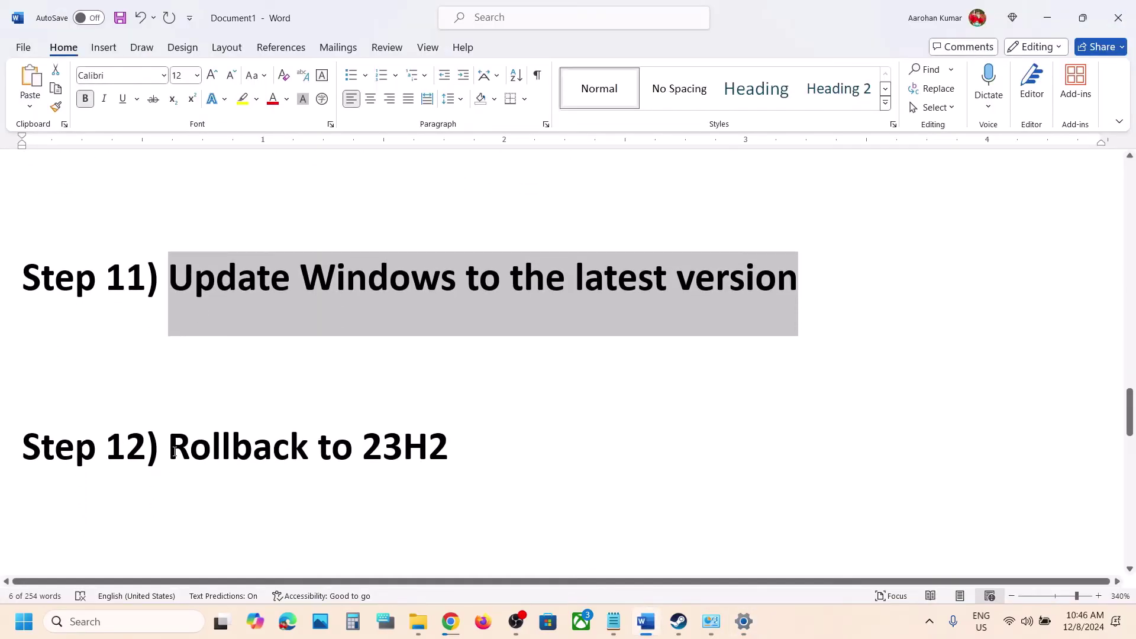
- Highlight Step 12 'Rollback to 23H2' and run winver to confirm version 24H2
{"action": "left_click_drag", "start_coordinate": [173, 451], "coordinate": [433, 450]}
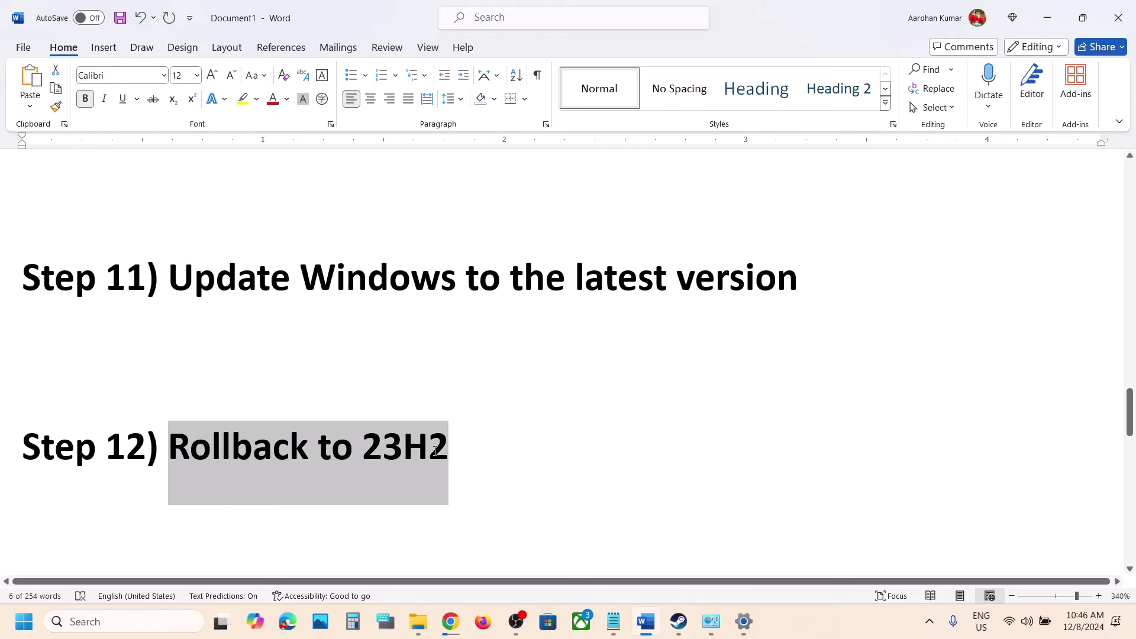
{"action": "left_click", "coordinate": [141, 621]}
{"action": "type", "text": "wordinver"}
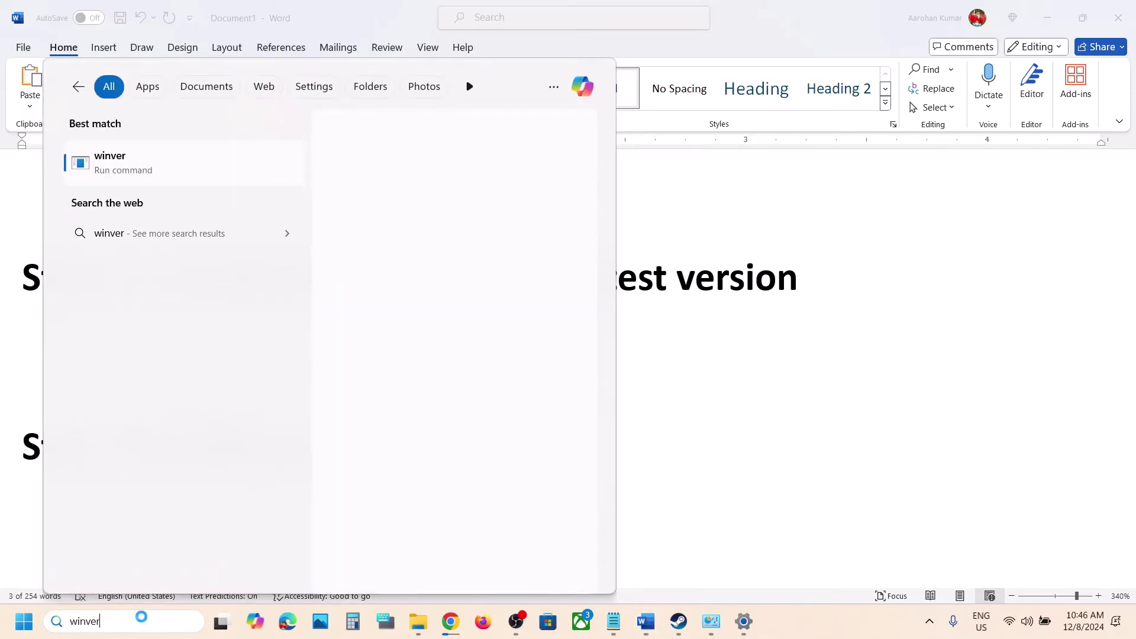
{"action": "key", "text": "Return"}
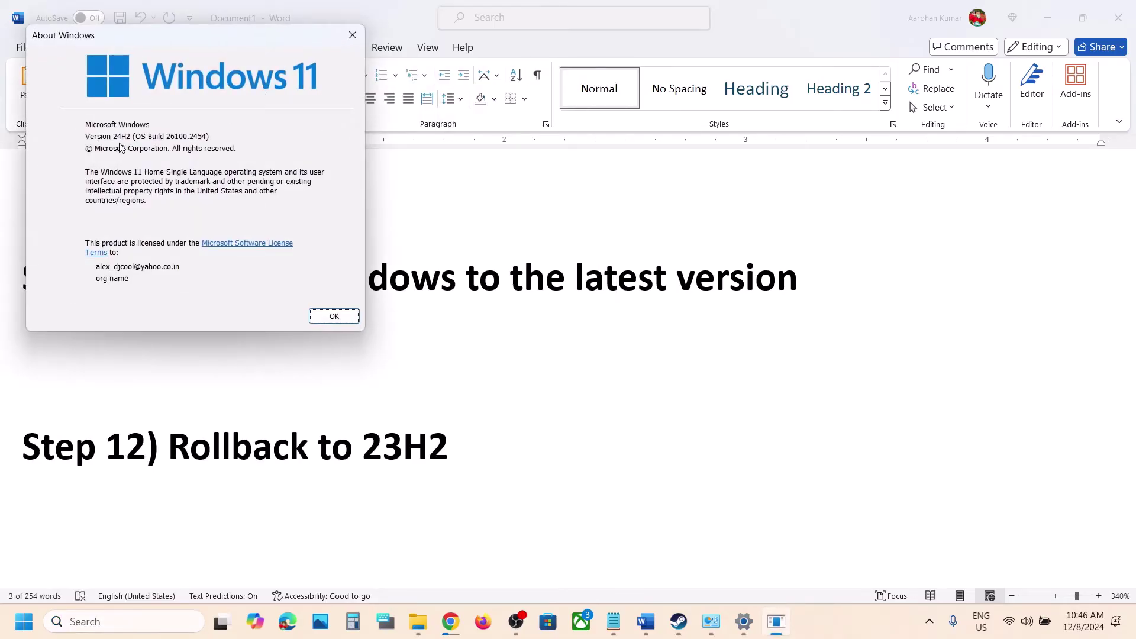
{"action": "left_click", "coordinate": [360, 27]}
- Re-highlight 'Rollback to 23H2' and open Windows Update's advanced options
{"action": "left_click", "coordinate": [476, 449]}
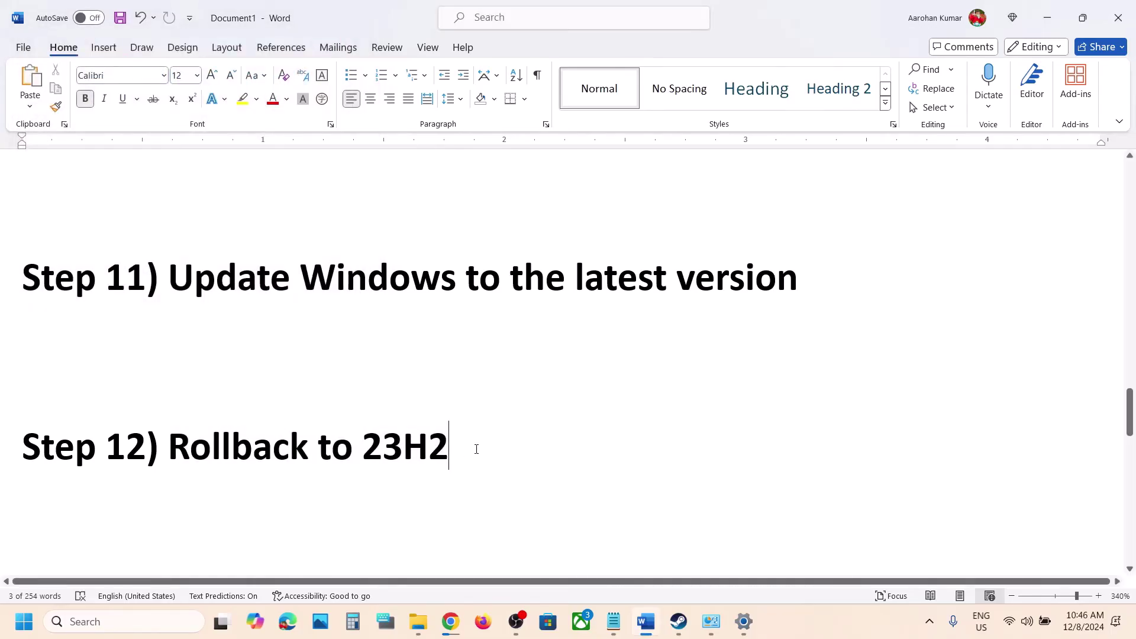
{"action": "left_click_drag", "start_coordinate": [450, 448], "coordinate": [169, 450]}
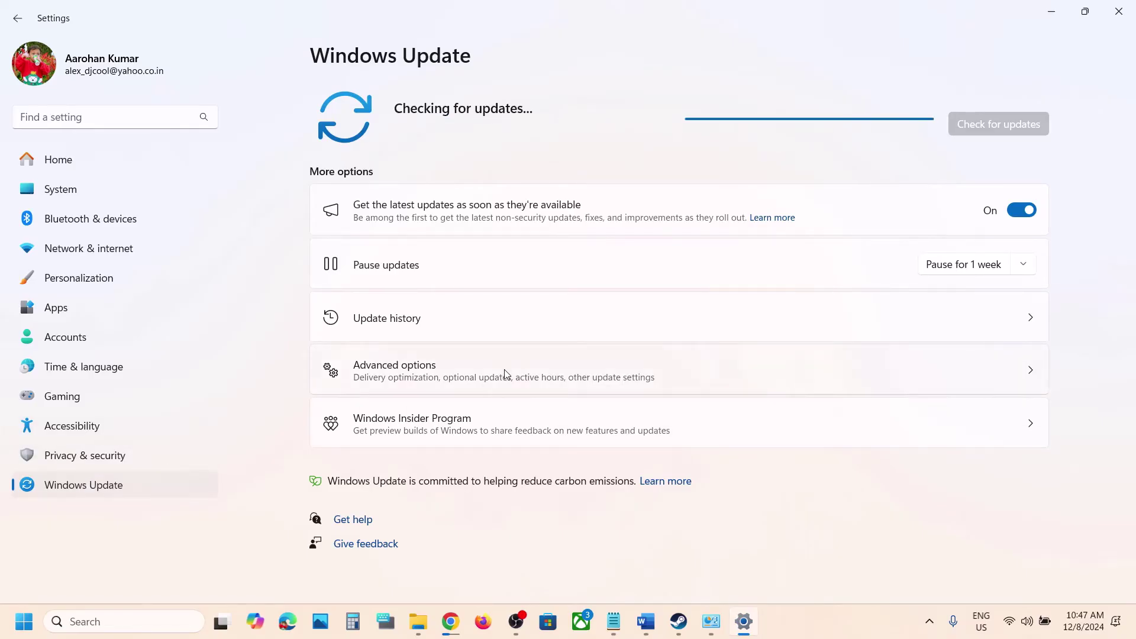
{"action": "left_click", "coordinate": [444, 376]}
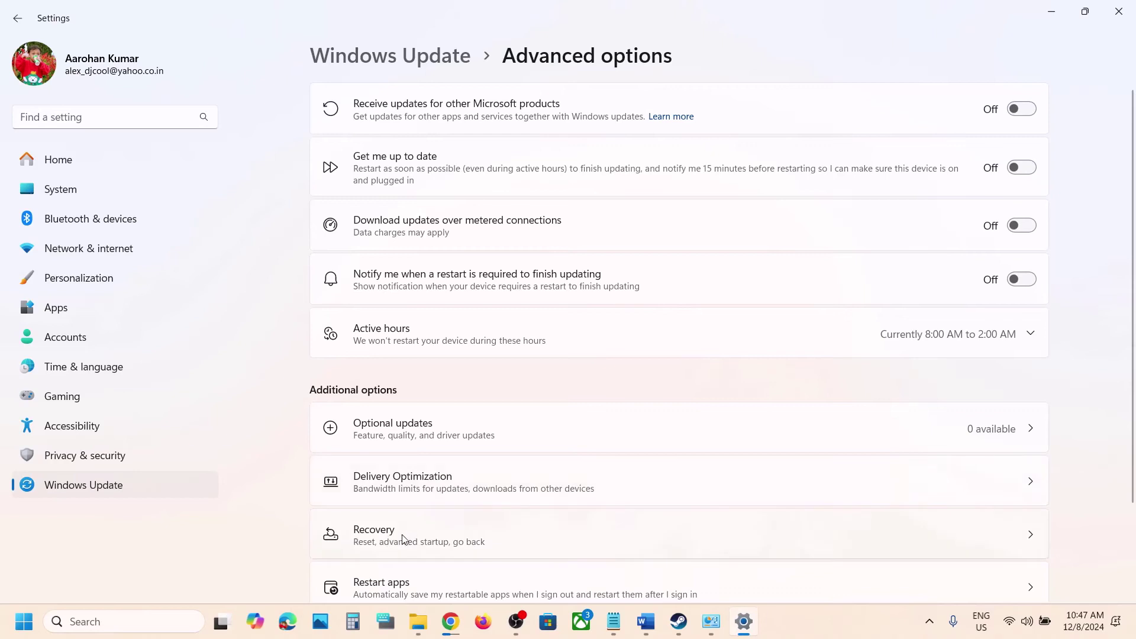
- Check the Recovery page, where going back is unavailable, then return to Word
{"action": "left_click", "coordinate": [422, 536]}
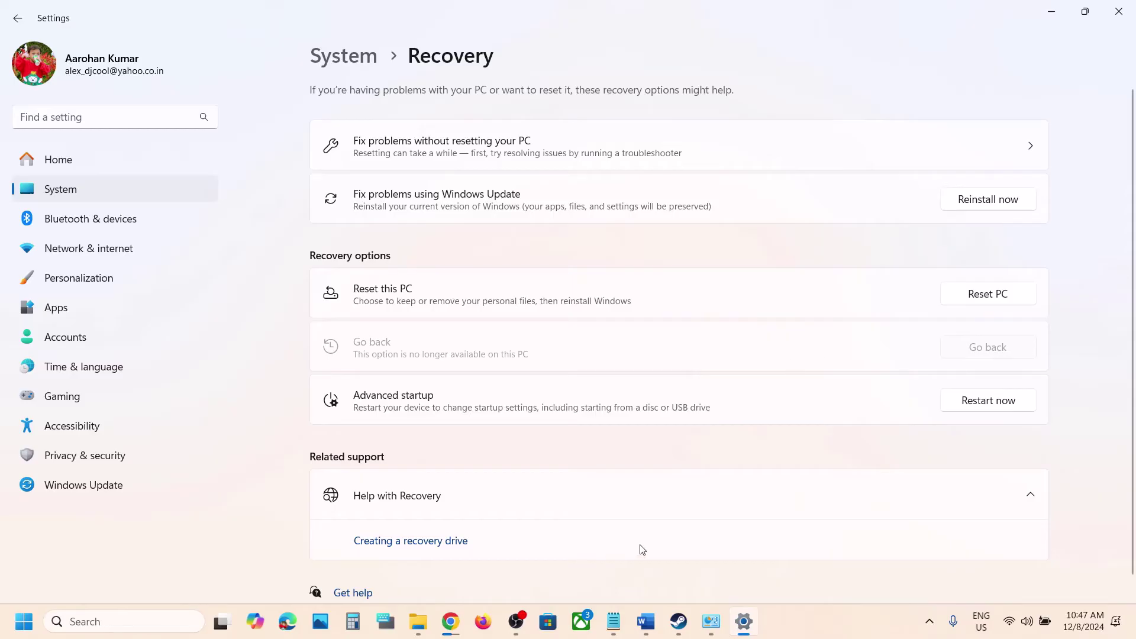
{"action": "left_click", "coordinate": [647, 622]}
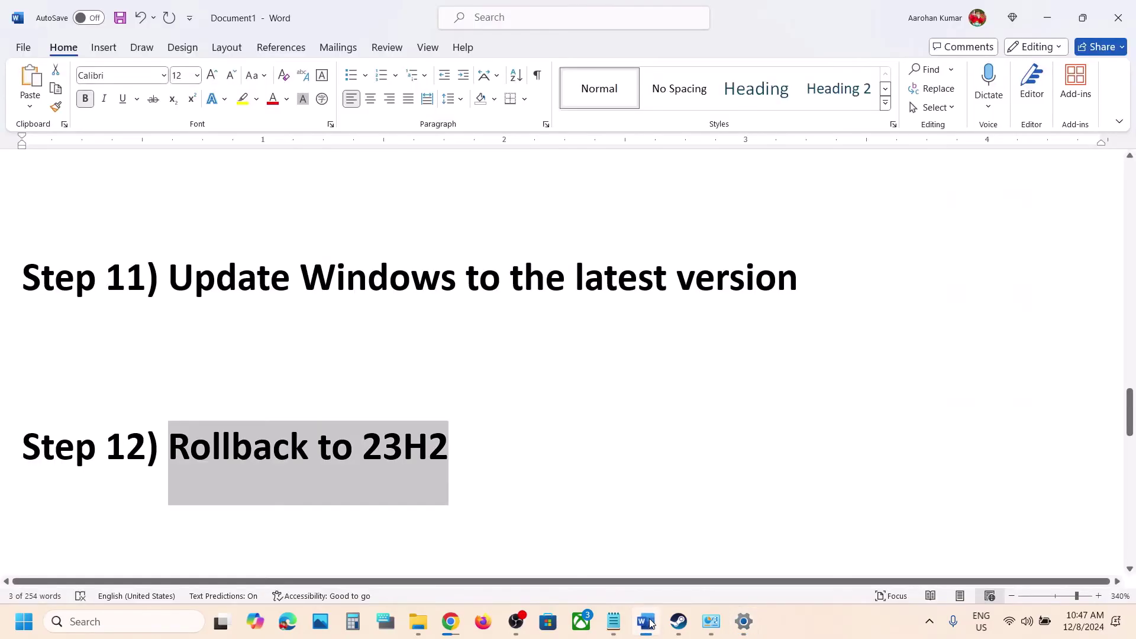
- Highlight the Step 13 VPN heading and its 'Turn off' wording
{"action": "left_click_drag", "start_coordinate": [475, 439], "coordinate": [64, 436]}
{"action": "scroll", "coordinate": [64, 436], "scroll_direction": "down", "scroll_amount": 5}
{"action": "left_click_drag", "start_coordinate": [23, 266], "coordinate": [34, 348]}
{"action": "left_click", "coordinate": [33, 348]}
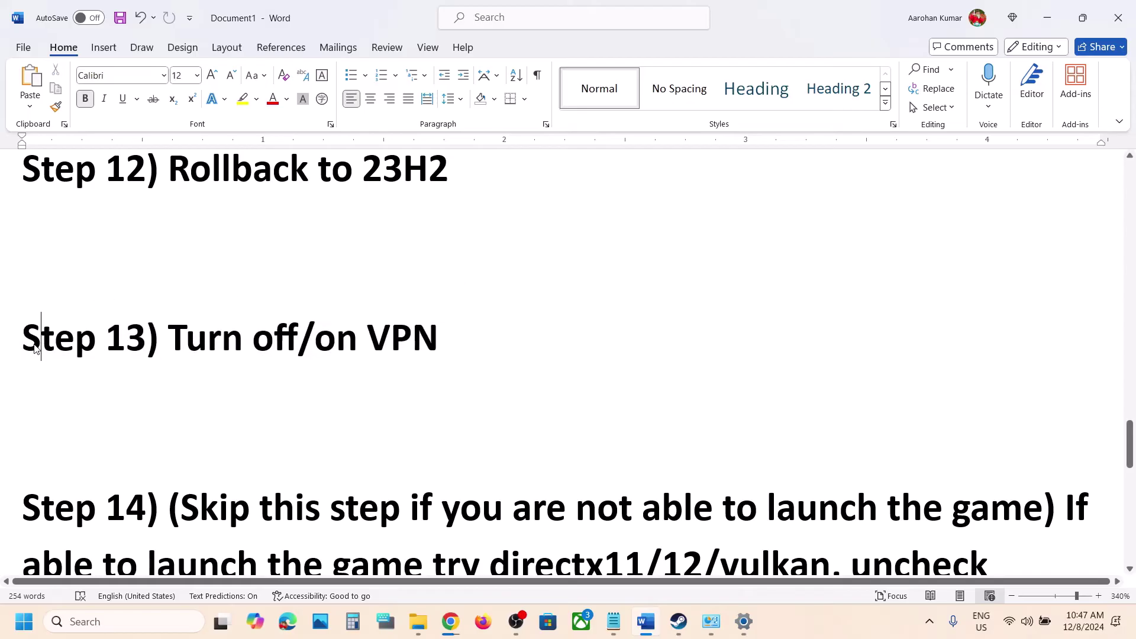
{"action": "left_click_drag", "start_coordinate": [251, 332], "coordinate": [298, 332]}
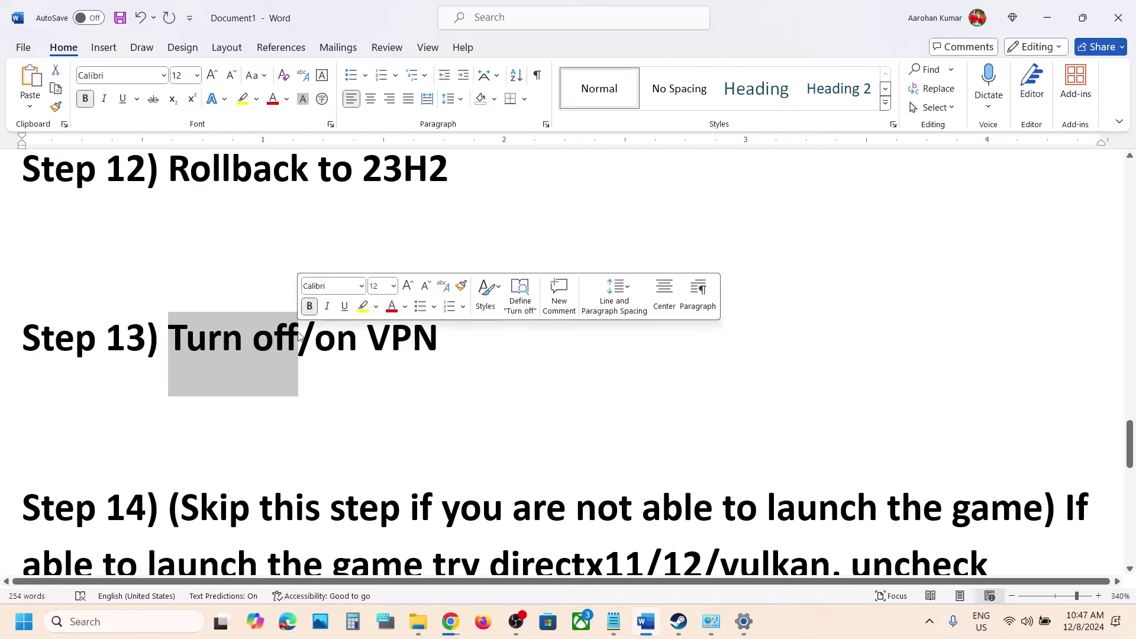
{"action": "left_click", "coordinate": [408, 339]}
- Mark Step 14's launch note and DirectX11 advice, then bring up Path of Exile 2 from Steam
{"action": "scroll", "coordinate": [407, 349], "scroll_direction": "down", "scroll_amount": 2}
{"action": "scroll", "coordinate": [405, 357], "scroll_direction": "up", "scroll_amount": 3}
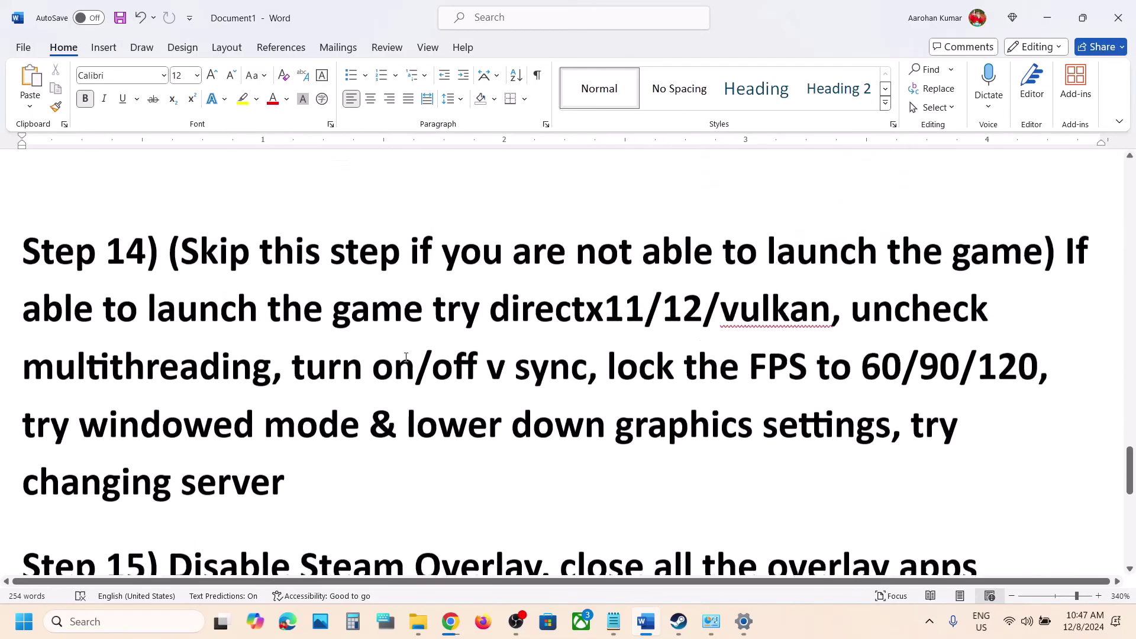
{"action": "left_click_drag", "start_coordinate": [176, 297], "coordinate": [980, 293]}
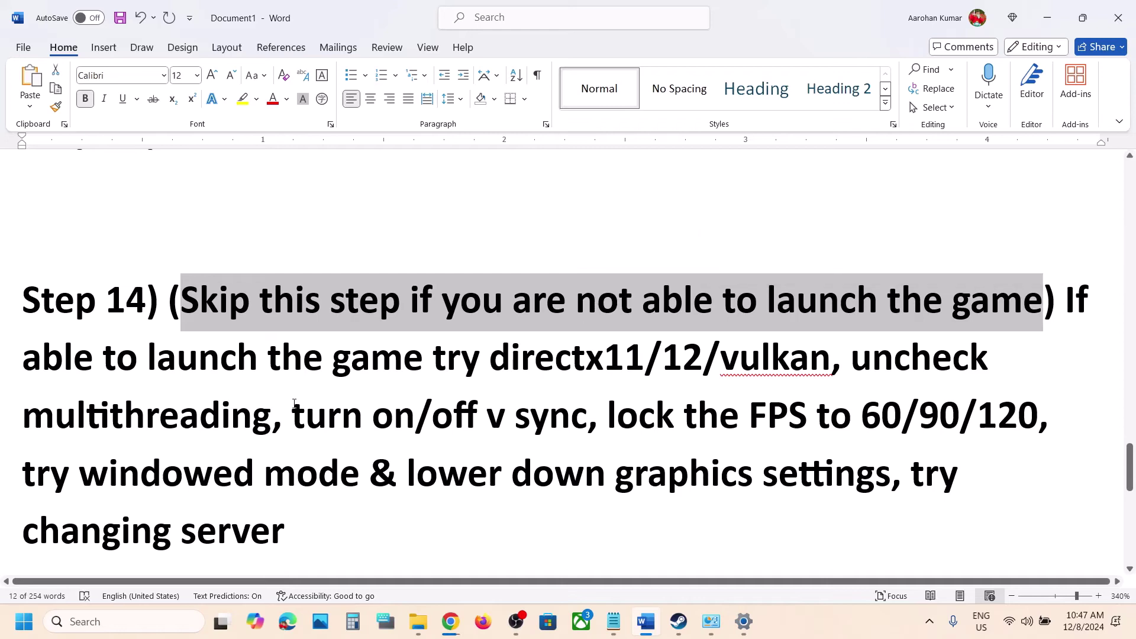
{"action": "left_click_drag", "start_coordinate": [161, 347], "coordinate": [543, 349]}
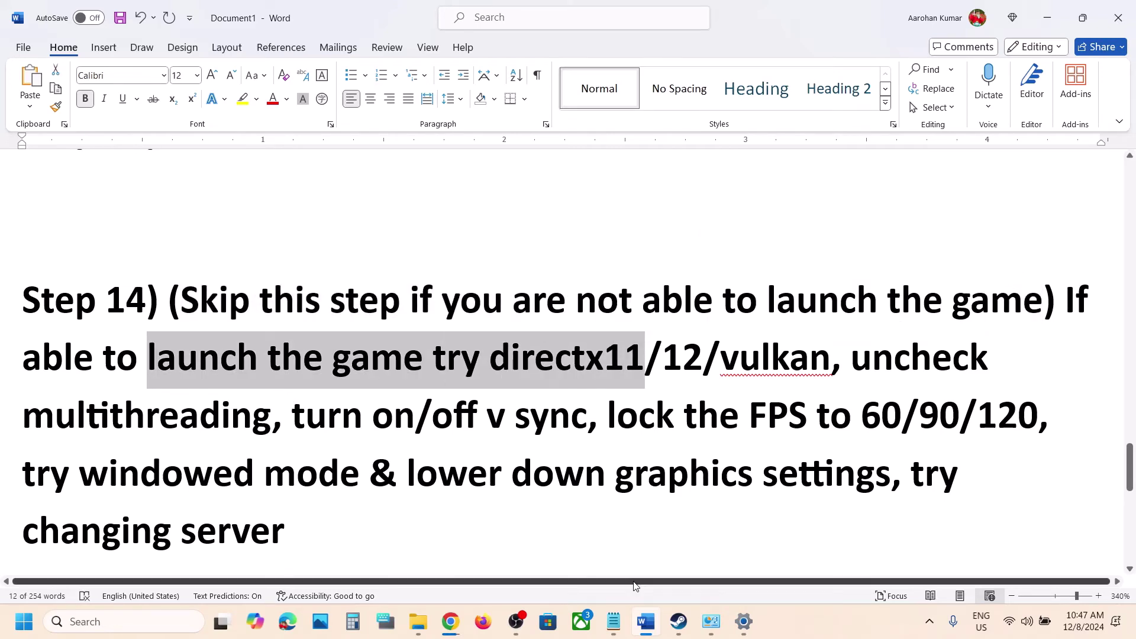
{"action": "left_click", "coordinate": [679, 627]}
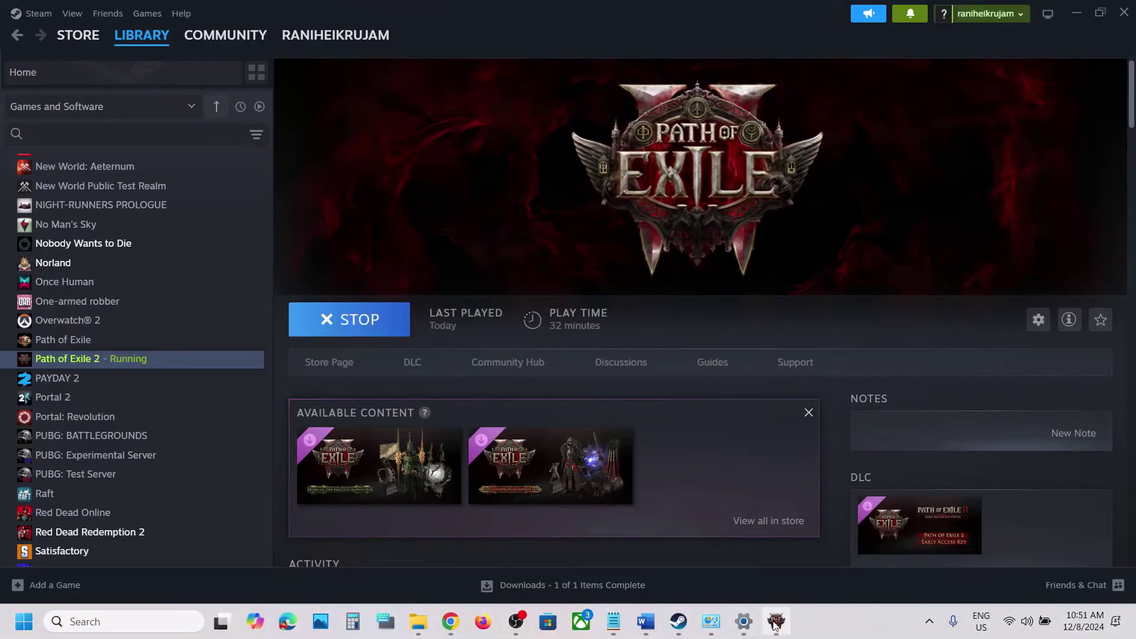
{"action": "left_click", "coordinate": [776, 621]}
- Set Path of Exile 2's renderer to DirectX11 and accept the restart
{"action": "left_click", "coordinate": [748, 448]}
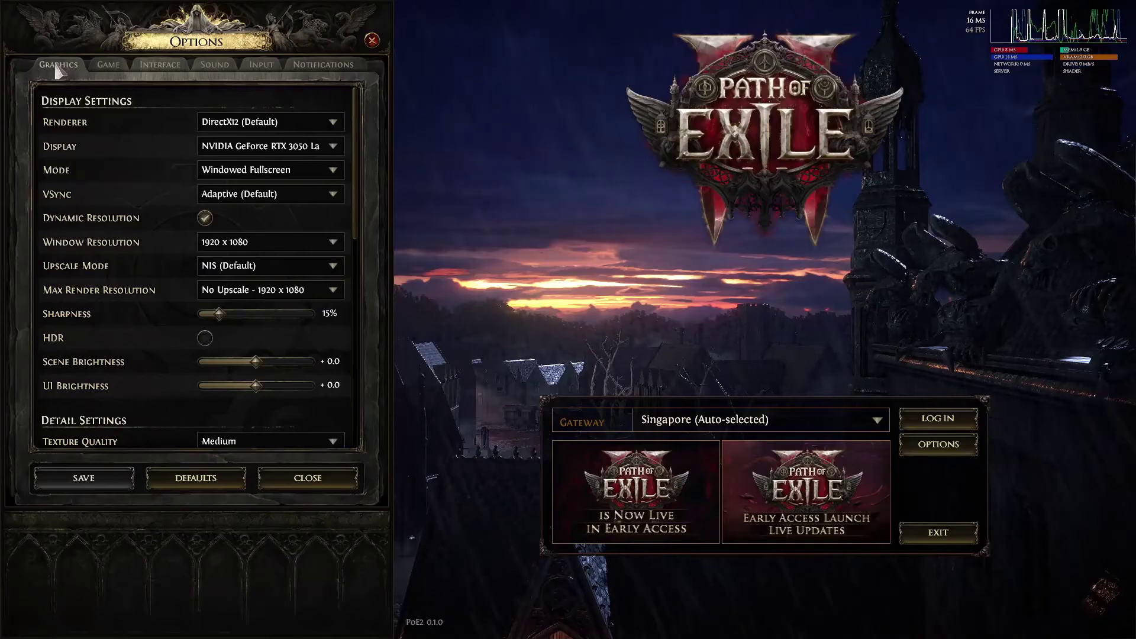
{"action": "left_click", "coordinate": [265, 124]}
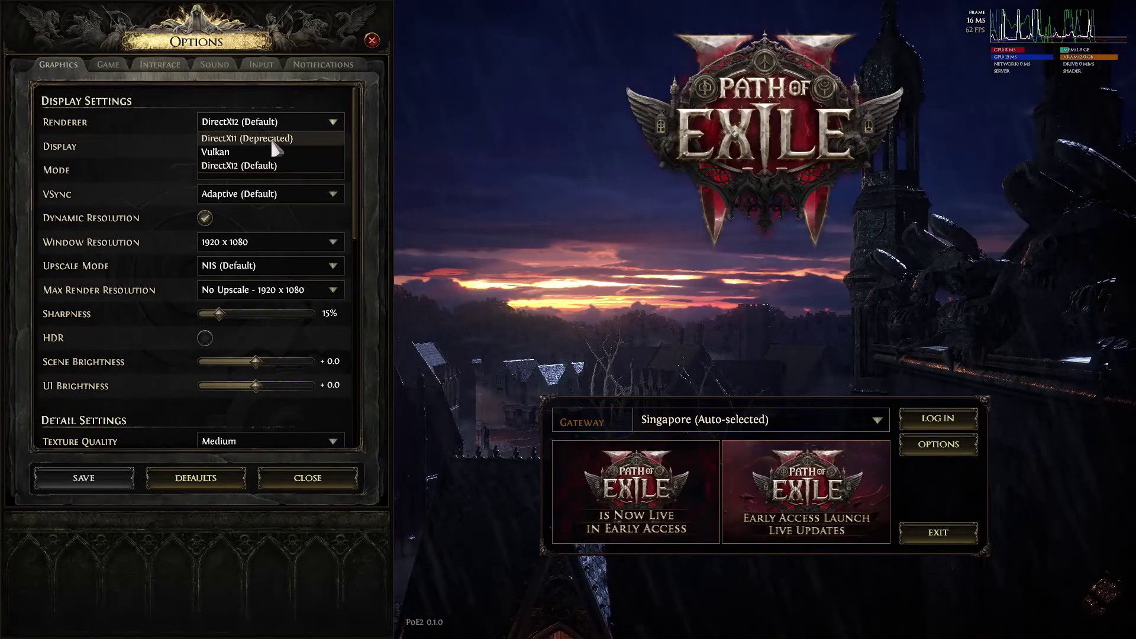
{"action": "left_click", "coordinate": [274, 142]}
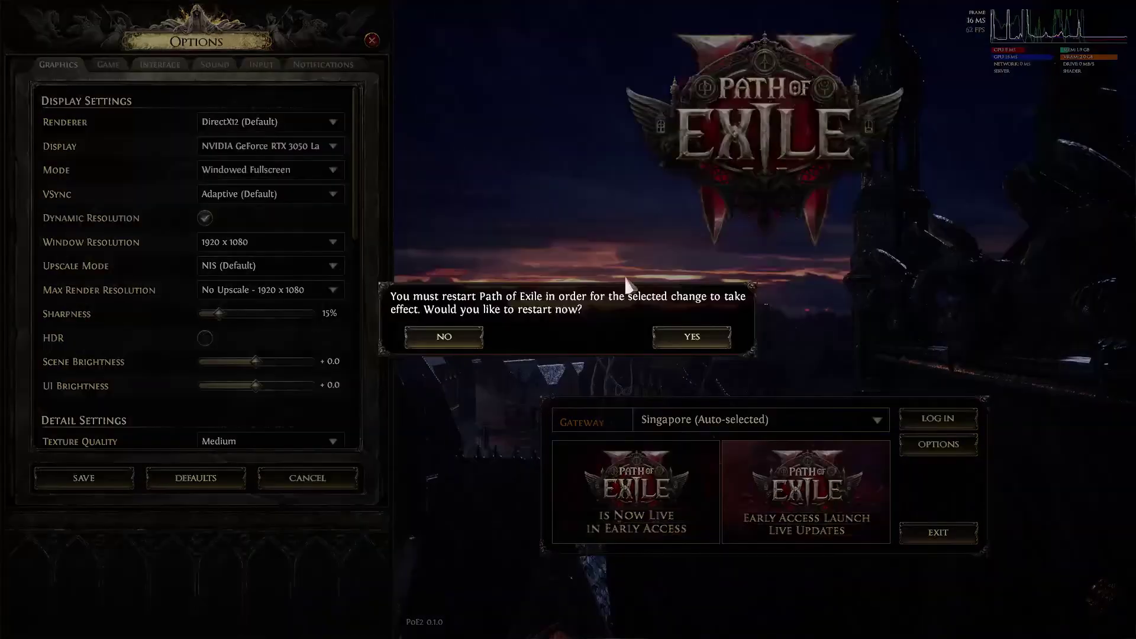
{"action": "left_click", "coordinate": [701, 334]}
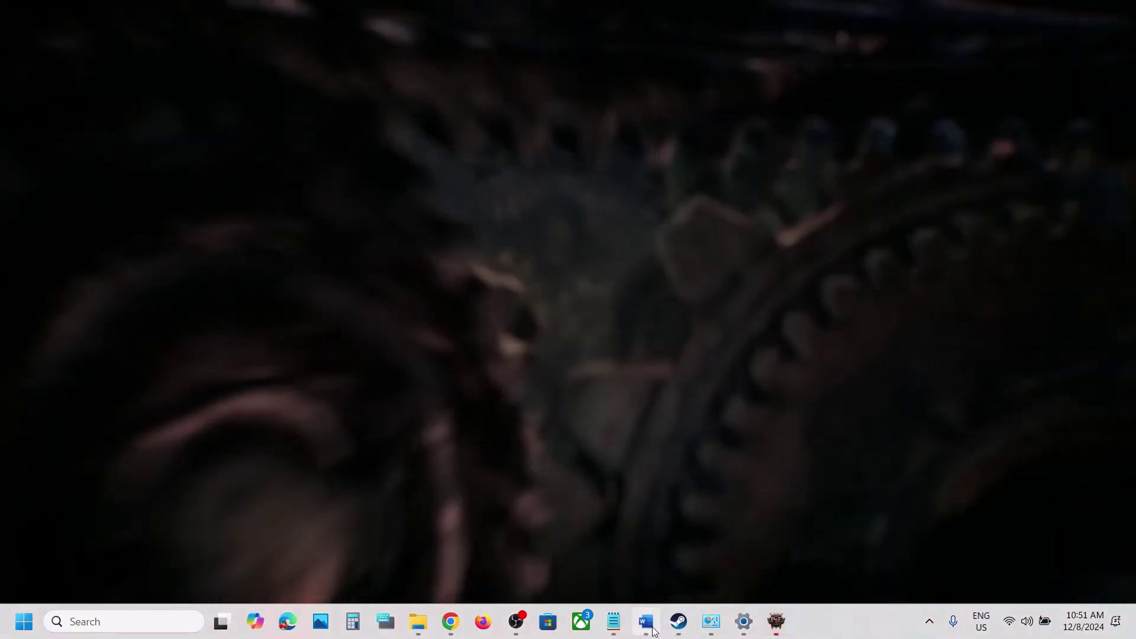
- Glance at the Word guide while the game reloads, then reopen the game's options
{"action": "left_click", "coordinate": [646, 621]}
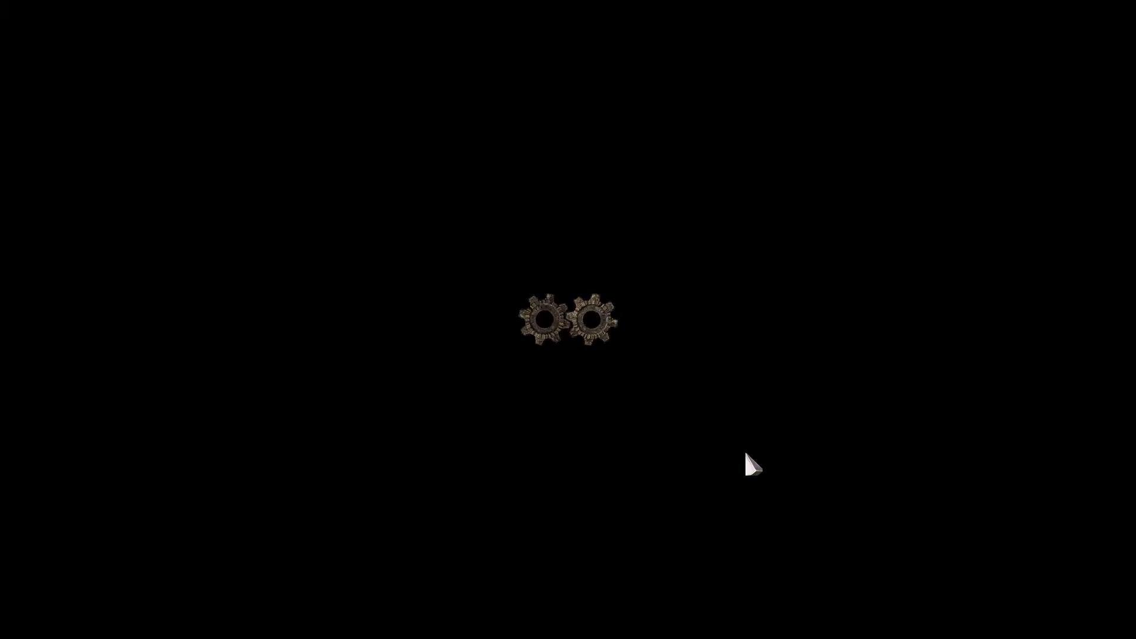
{"action": "key", "text": "alt+Tab"}
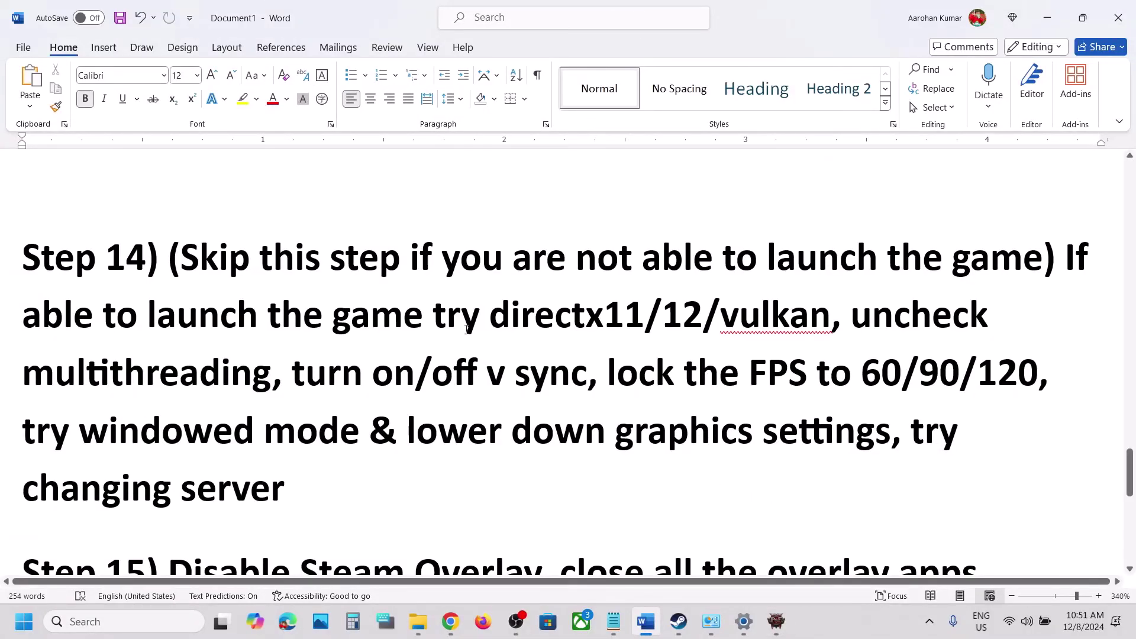
{"action": "left_click", "coordinate": [776, 622]}
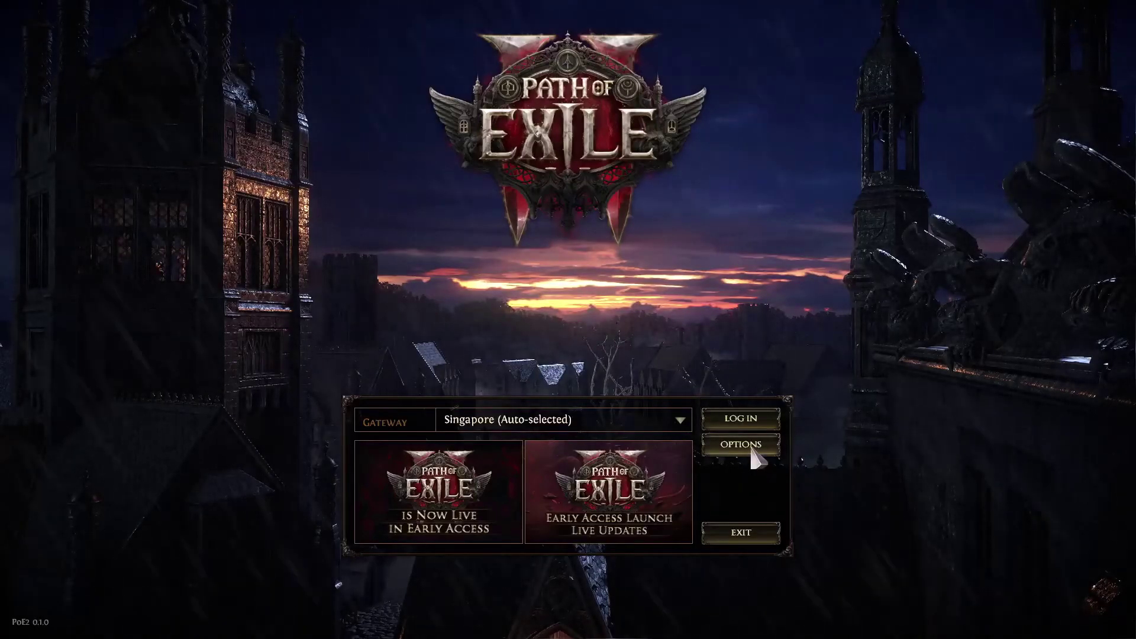
{"action": "left_click", "coordinate": [749, 446]}
- Switch Path of Exile 2's renderer to Vulkan and save the graphics settings
{"action": "left_click", "coordinate": [307, 126]}
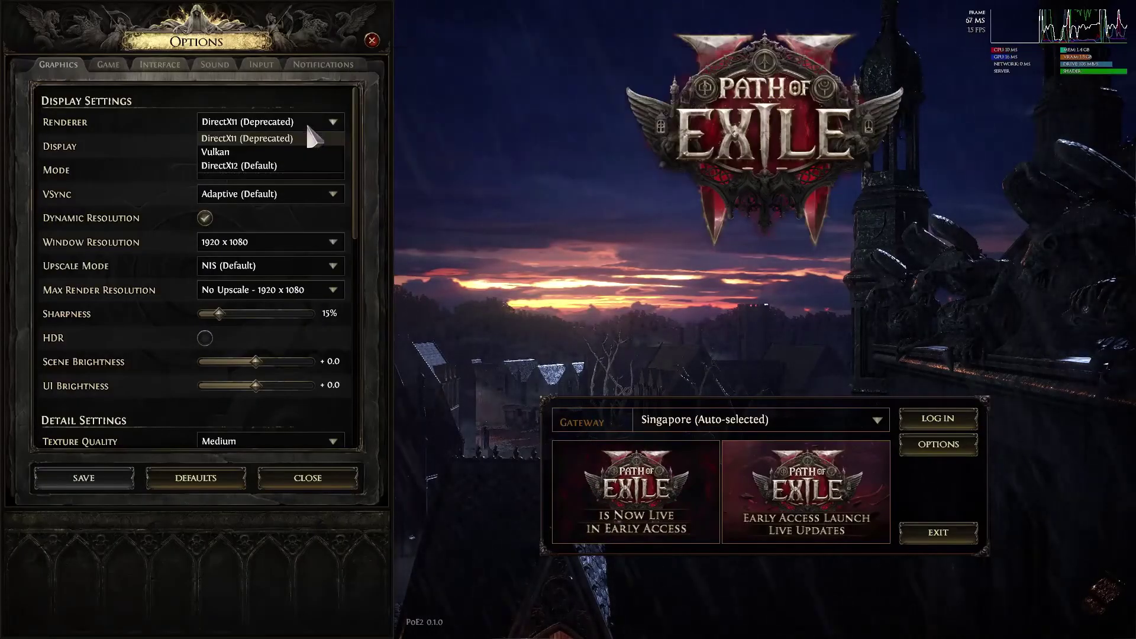
{"action": "left_click", "coordinate": [225, 152]}
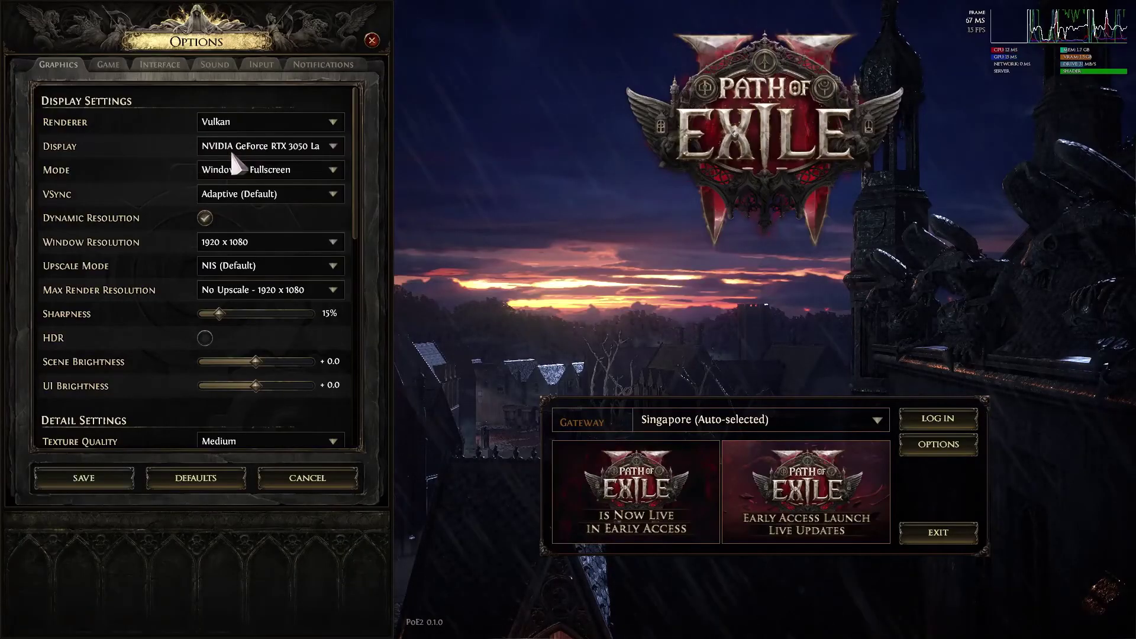
{"action": "left_click", "coordinate": [84, 479]}
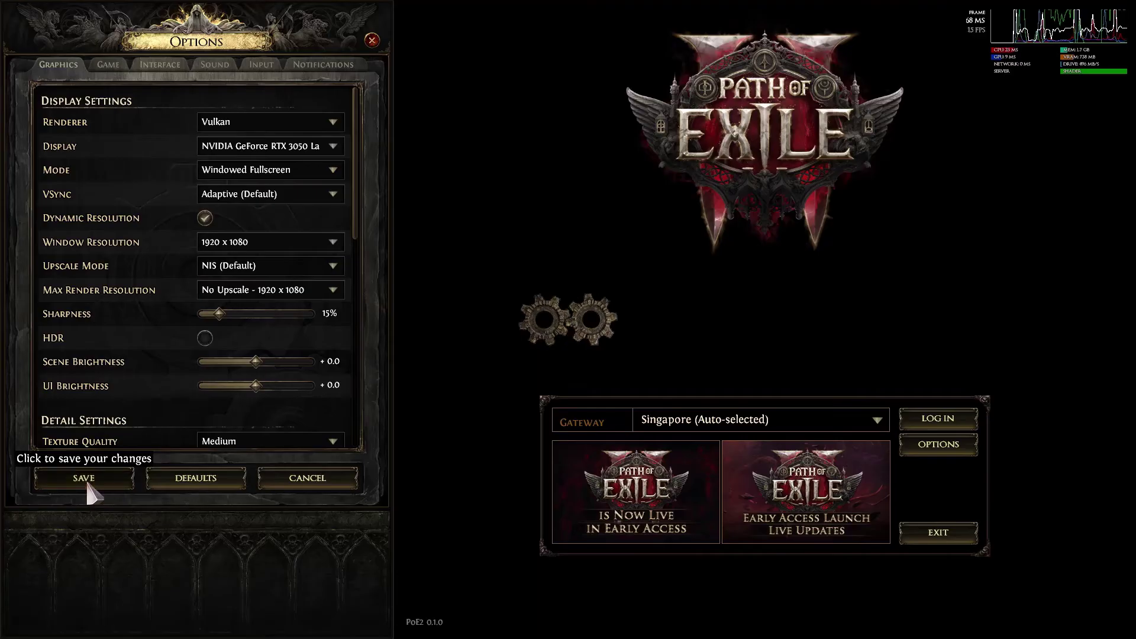
{"action": "left_click", "coordinate": [89, 481]}
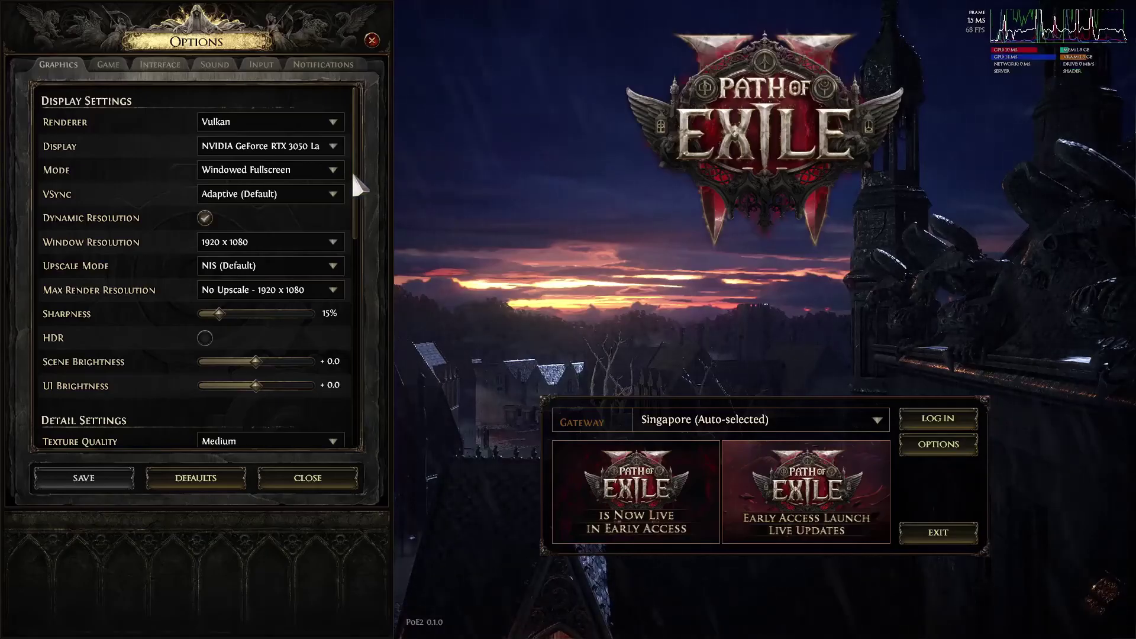
{"action": "left_click", "coordinate": [332, 123]}
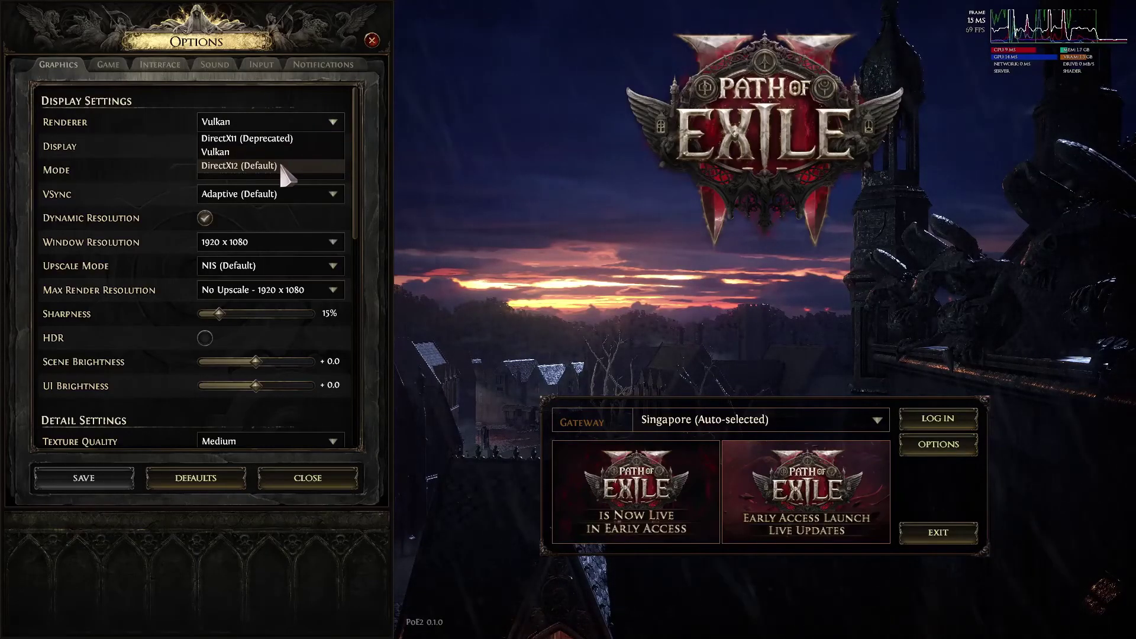
{"action": "left_click", "coordinate": [427, 134]}
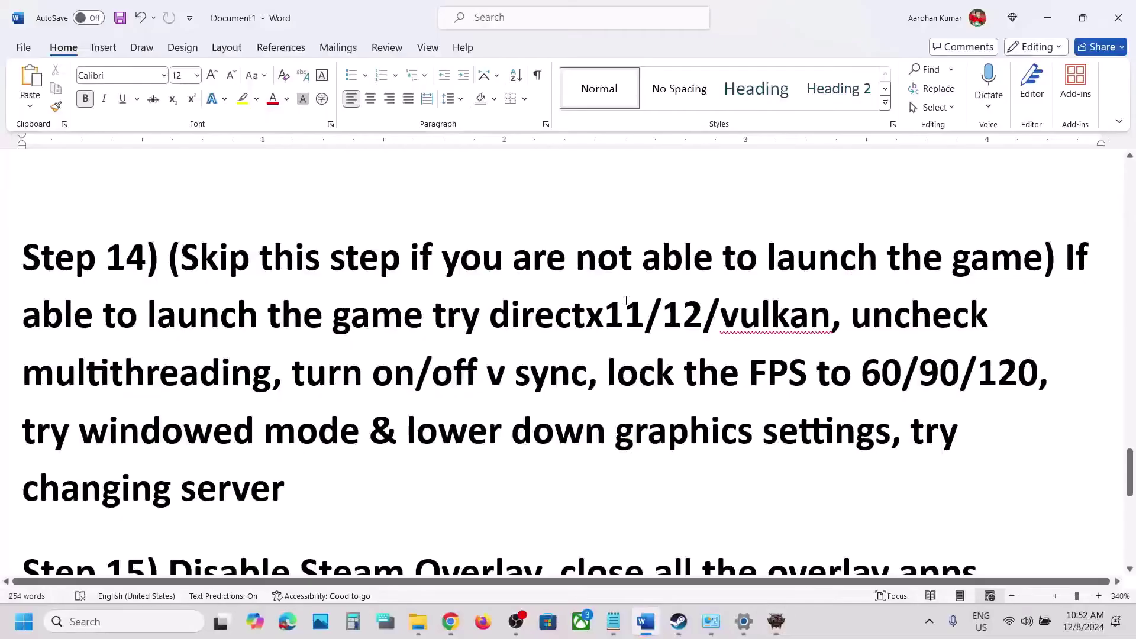
- Highlight the multithreading tip, untick Engine Multithreading and save, then highlight the V-Sync tip
{"action": "left_click_drag", "start_coordinate": [852, 317], "coordinate": [264, 395]}
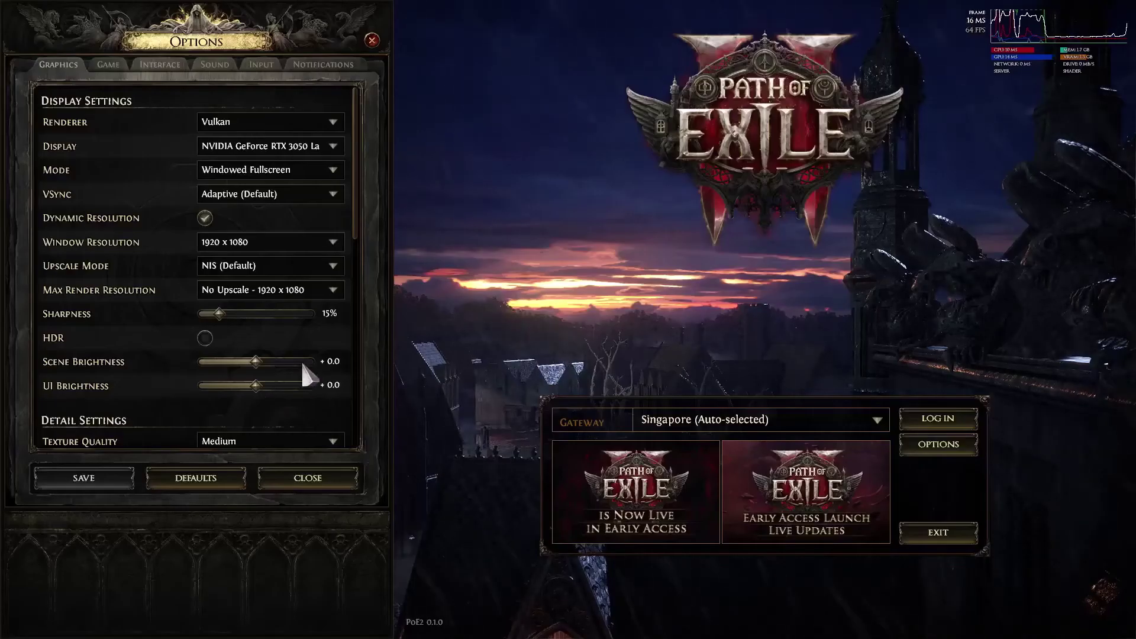
{"action": "left_click_drag", "start_coordinate": [351, 211], "coordinate": [356, 432]}
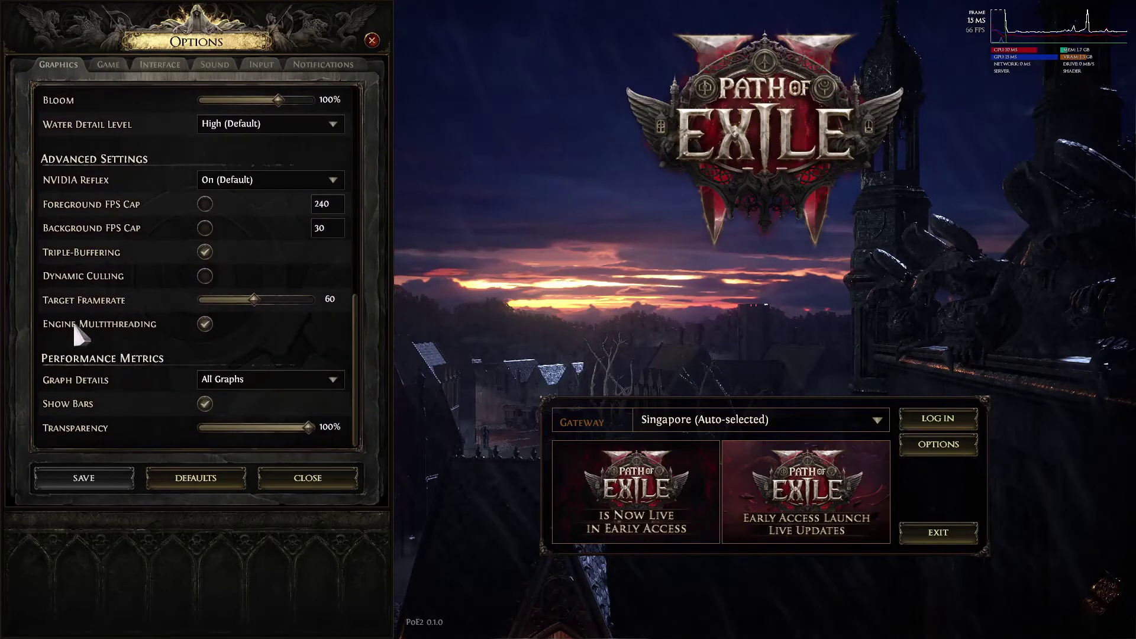
{"action": "left_click", "coordinate": [203, 324]}
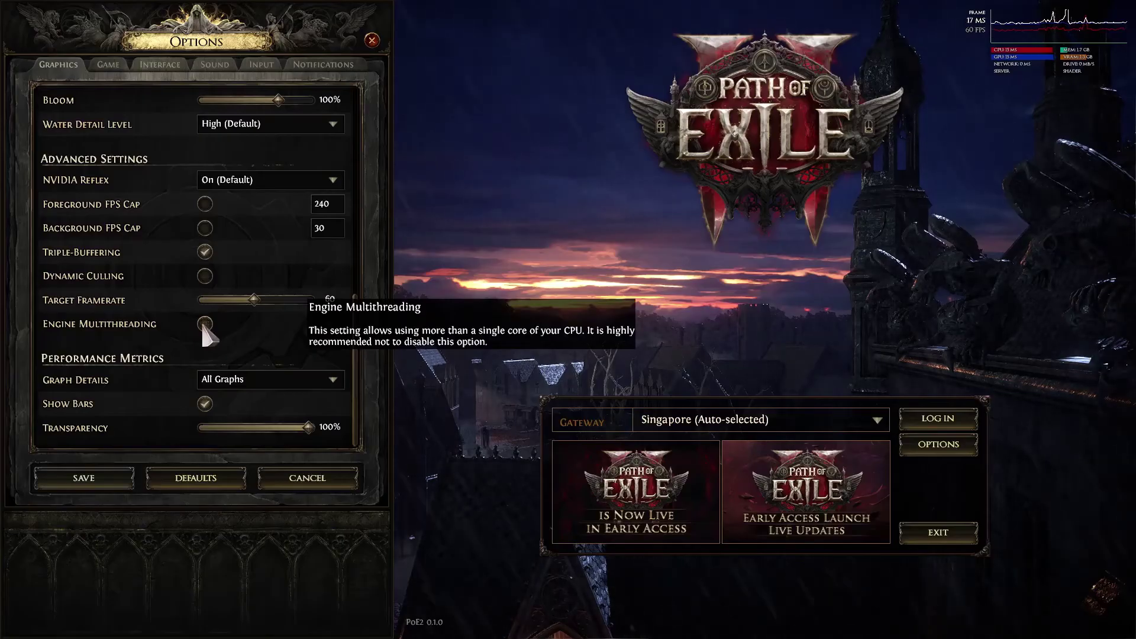
{"action": "left_click", "coordinate": [91, 482]}
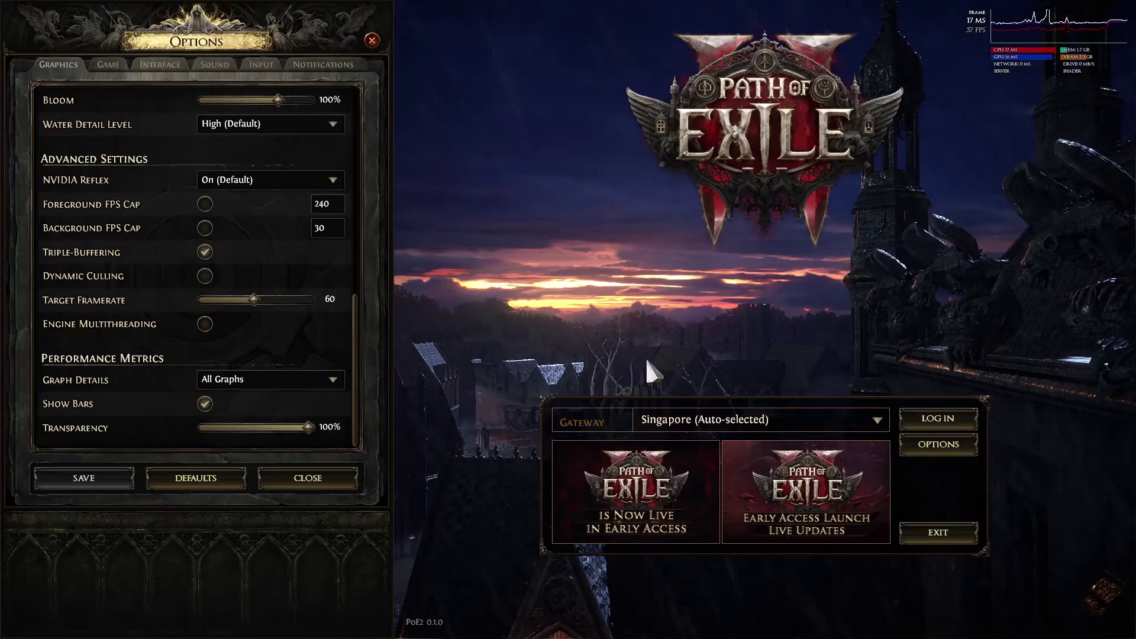
{"action": "key", "text": "alt+Tab"}
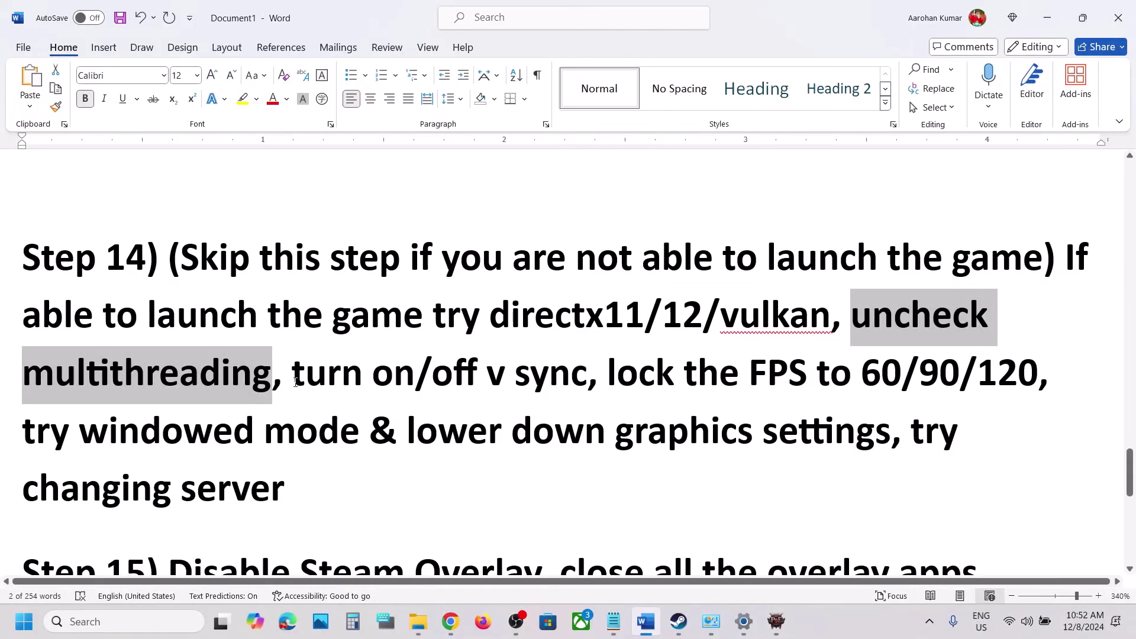
{"action": "left_click_drag", "start_coordinate": [296, 381], "coordinate": [567, 374]}
- Set VSync to Off and save, then highlight the FPS-locking step in the guide
{"action": "key", "text": "alt+Tab"}
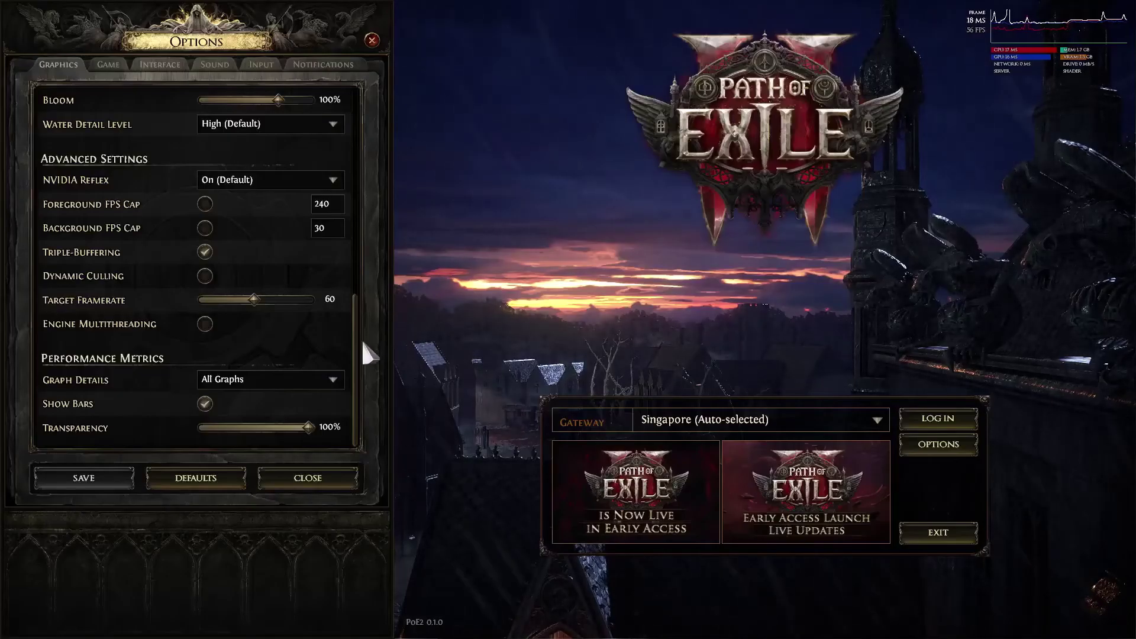
{"action": "left_click_drag", "start_coordinate": [353, 346], "coordinate": [340, 66]}
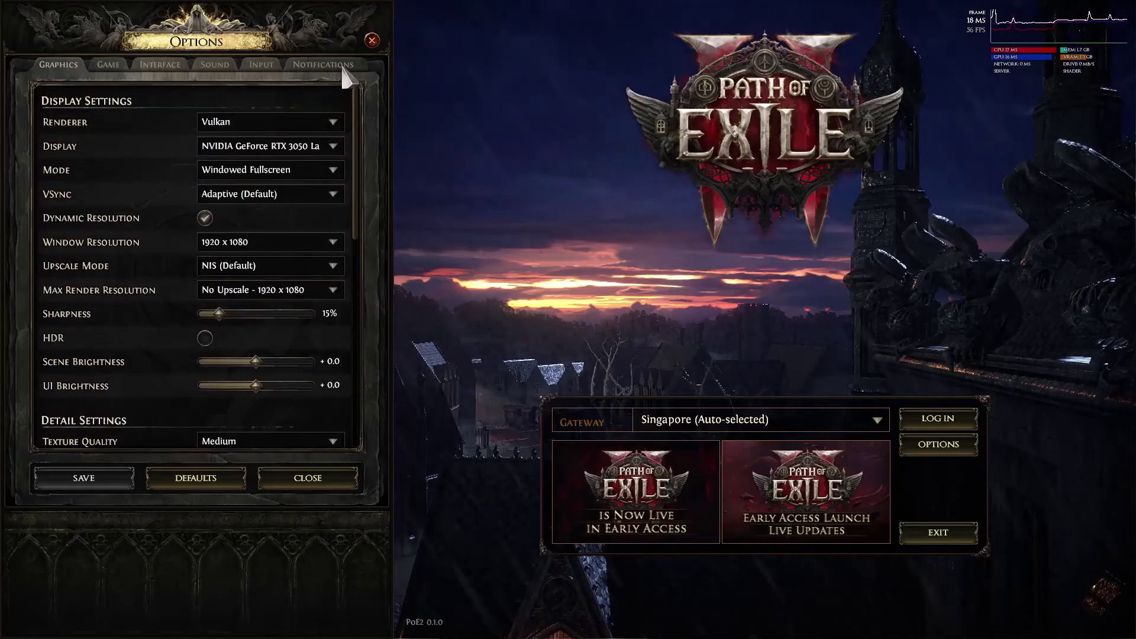
{"action": "left_click", "coordinate": [282, 194]}
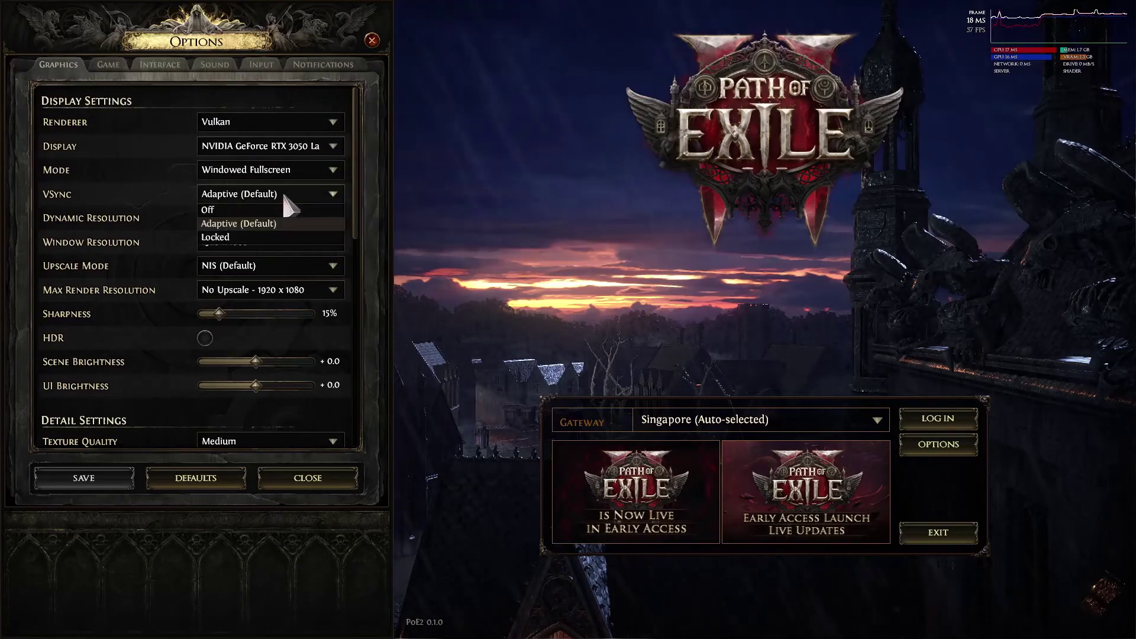
{"action": "left_click", "coordinate": [257, 210]}
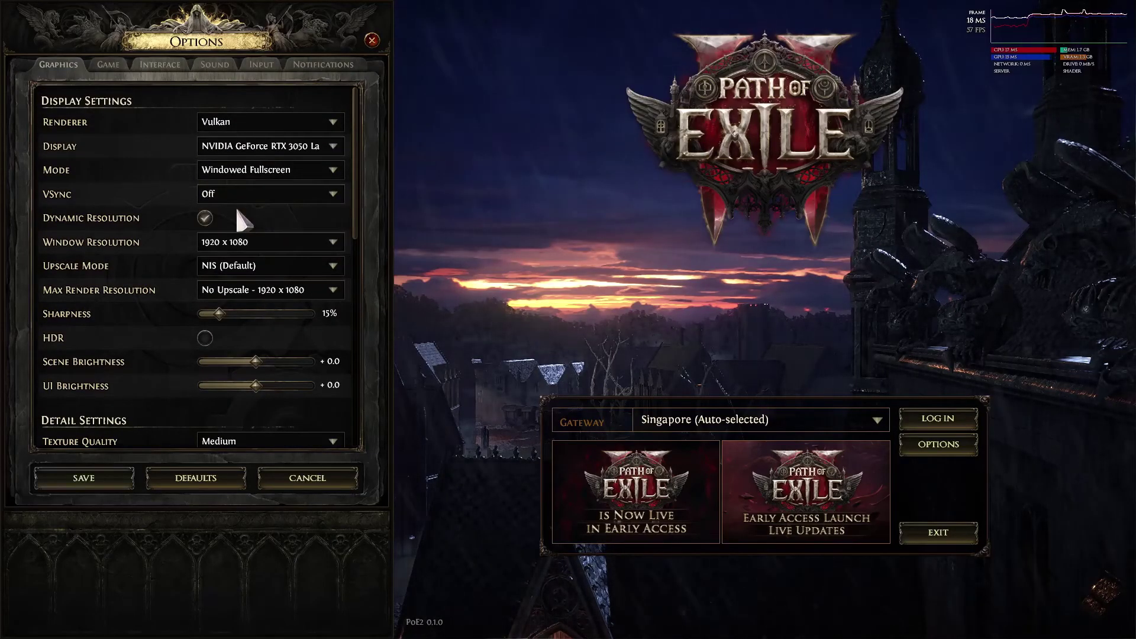
{"action": "left_click", "coordinate": [293, 197]}
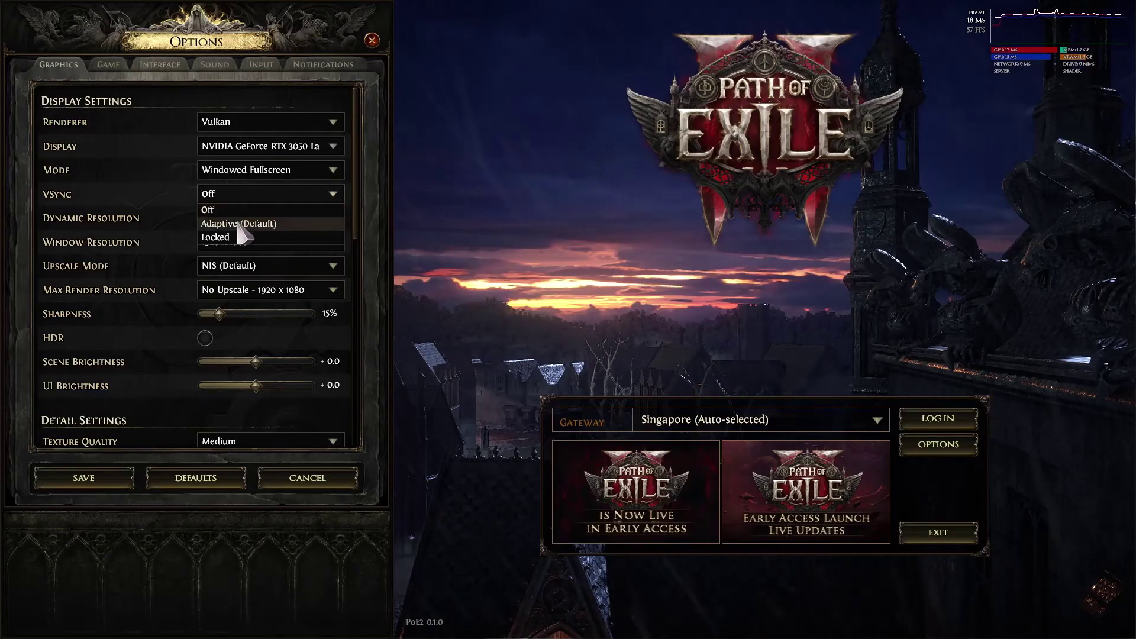
{"action": "left_click", "coordinate": [239, 223]}
{"action": "left_click", "coordinate": [272, 199]}
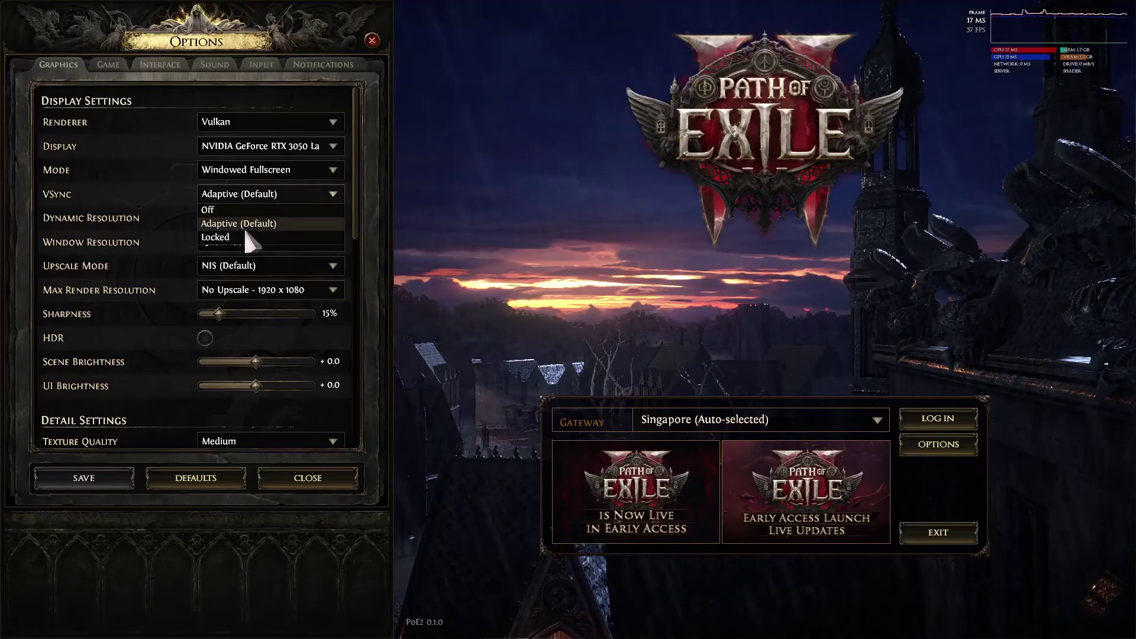
{"action": "left_click", "coordinate": [170, 206]}
{"action": "left_click", "coordinate": [236, 200]}
{"action": "left_click", "coordinate": [225, 208]}
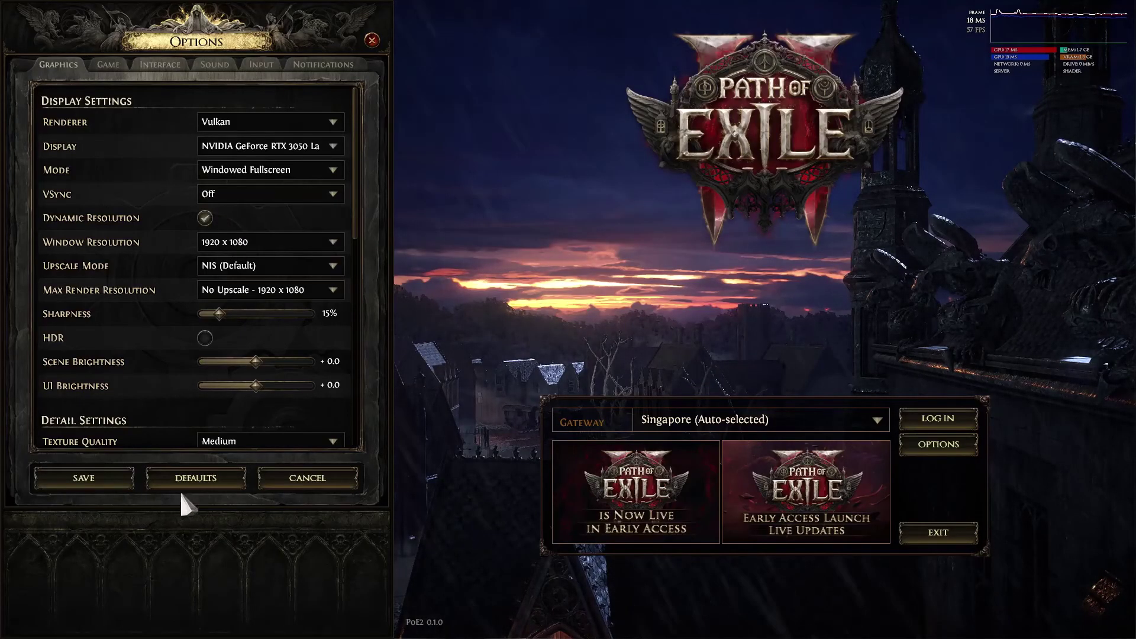
{"action": "left_click", "coordinate": [101, 477]}
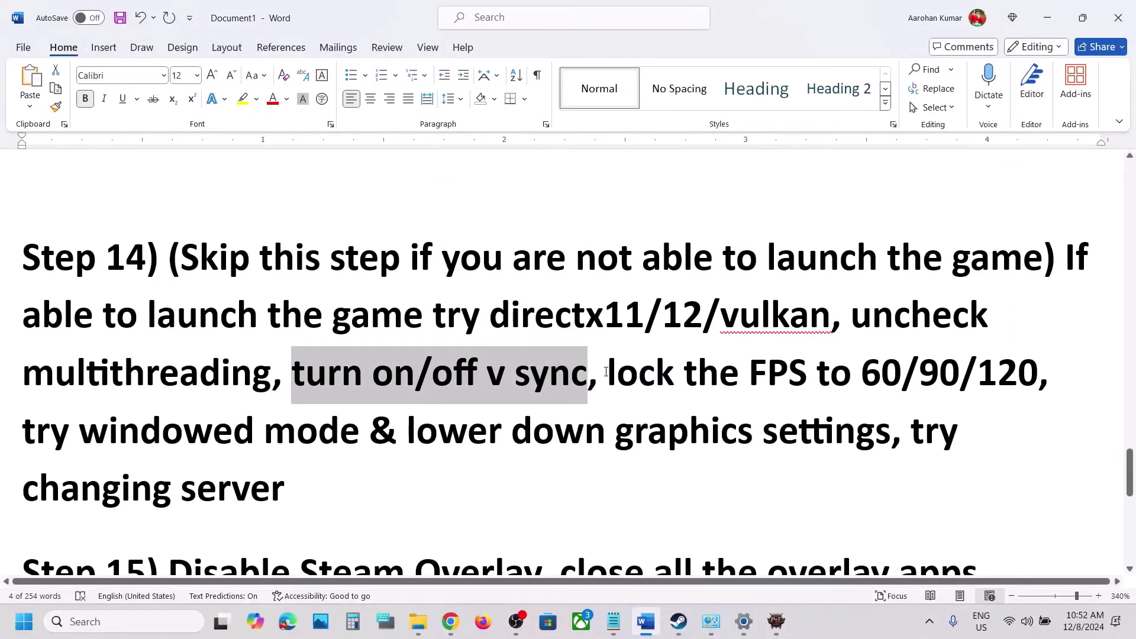
{"action": "left_click_drag", "start_coordinate": [606, 372], "coordinate": [1010, 368]}
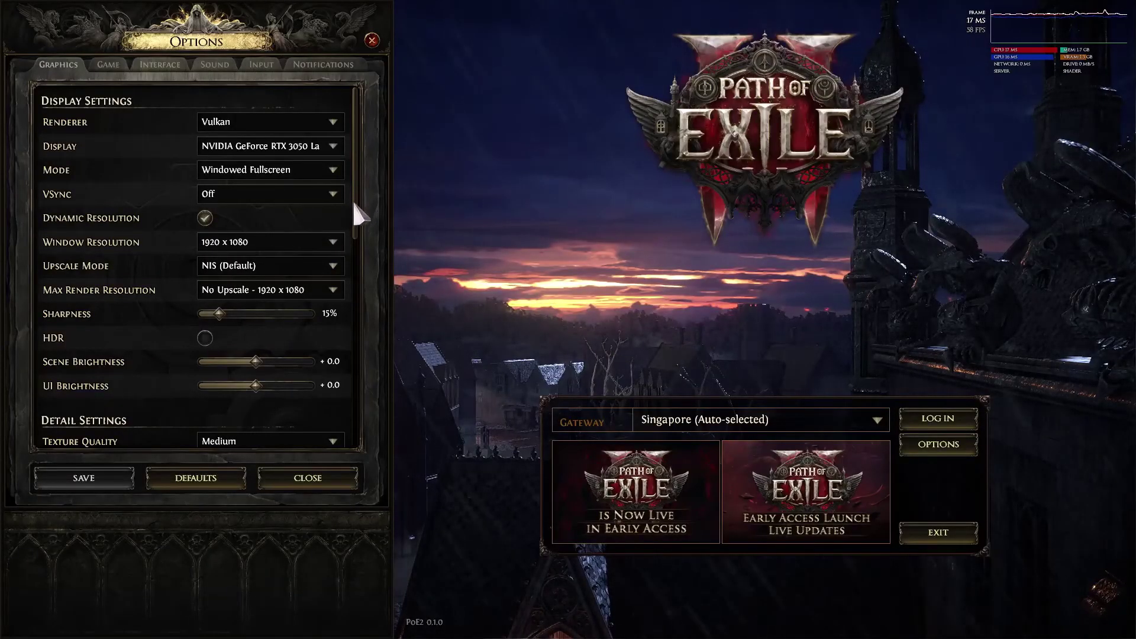
- Enable the foreground FPS cap, replacing 240 with 60, then highlight 'windowed mode' in the guide
{"action": "left_click_drag", "start_coordinate": [353, 197], "coordinate": [364, 381]}
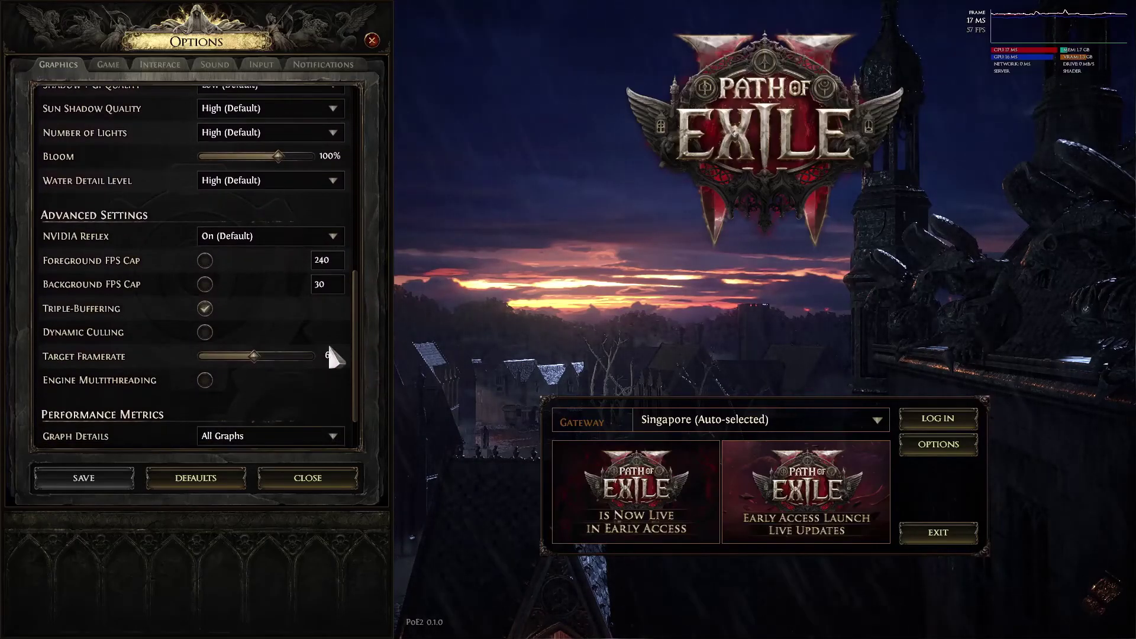
{"action": "left_click", "coordinate": [204, 261]}
{"action": "left_click_drag", "start_coordinate": [326, 261], "coordinate": [311, 261]}
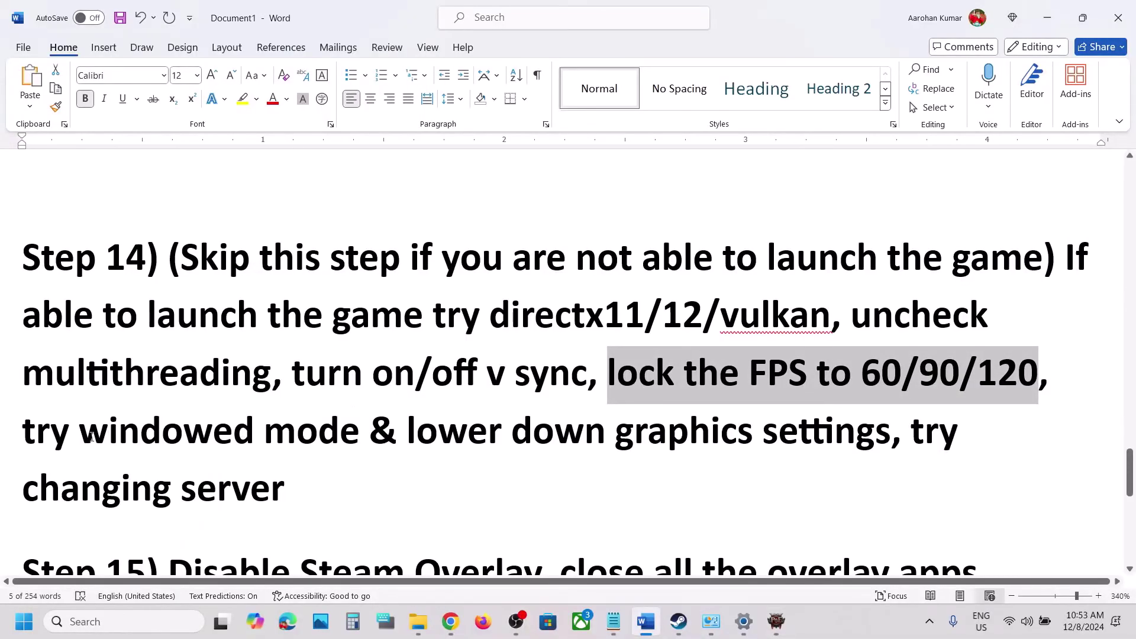
{"action": "left_click_drag", "start_coordinate": [90, 437], "coordinate": [364, 441]}
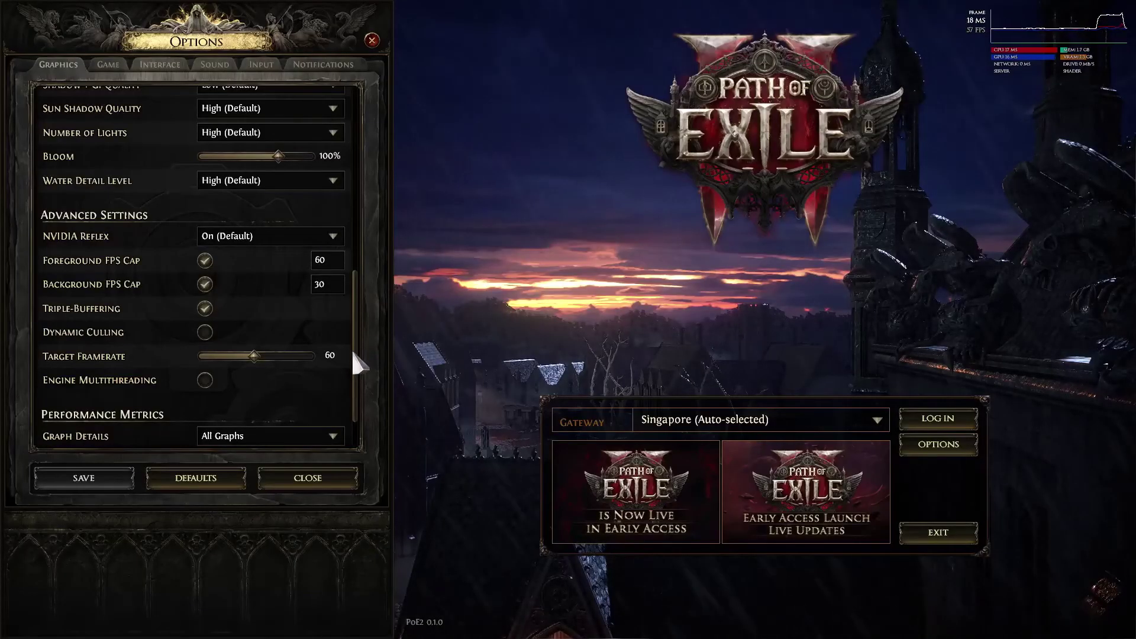
{"action": "left_click_drag", "start_coordinate": [350, 351], "coordinate": [342, 187]}
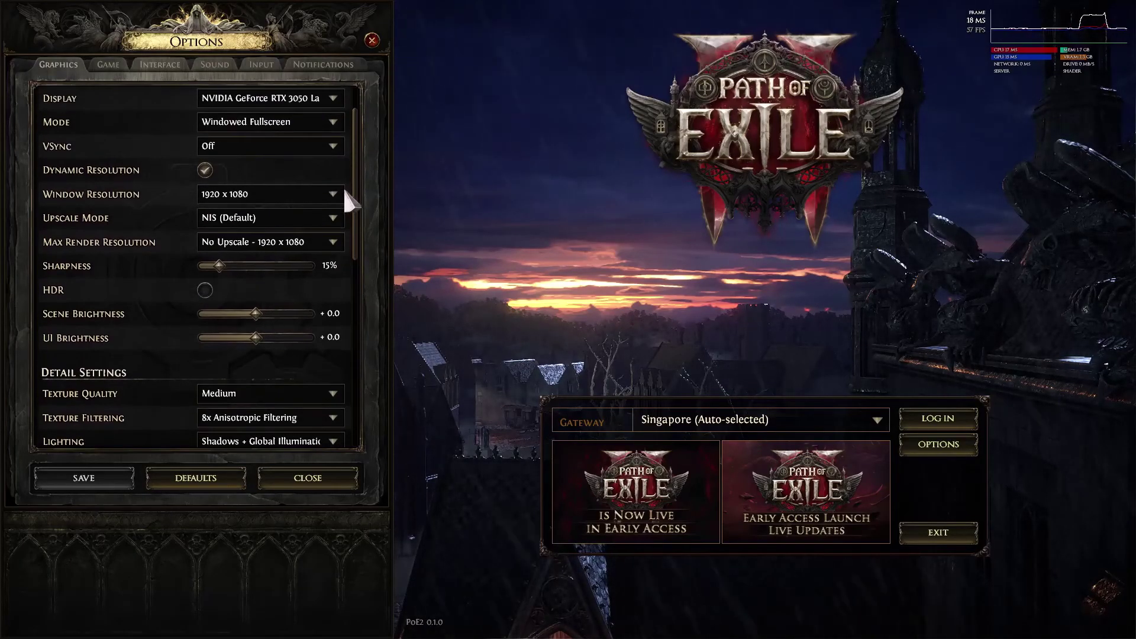
{"action": "mouse_move", "coordinate": [263, 219]}
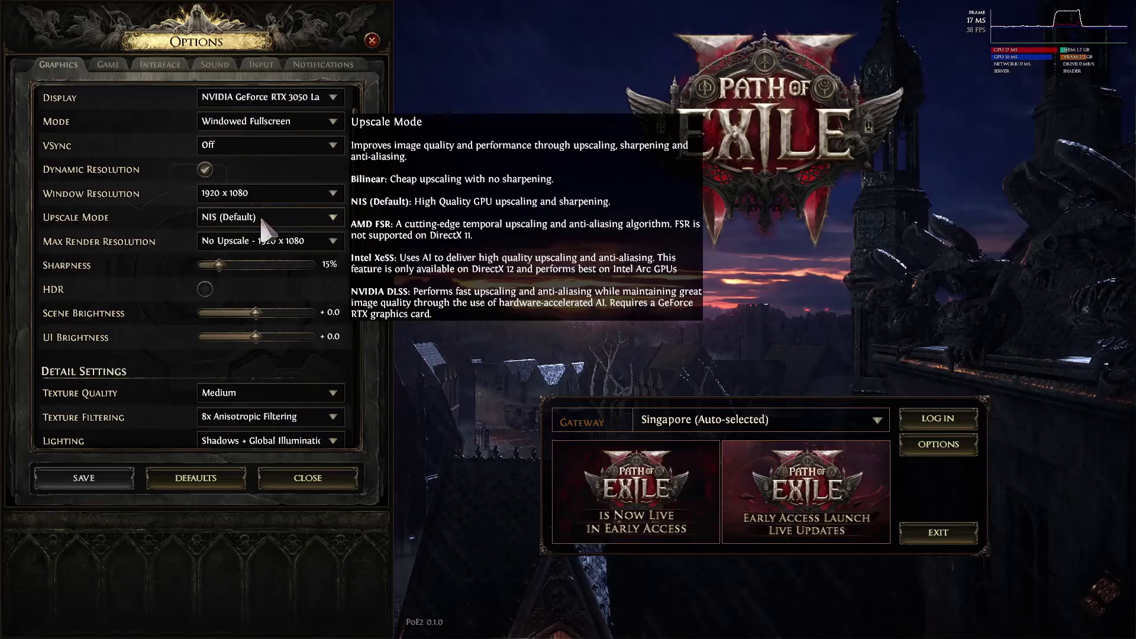
{"action": "left_click", "coordinate": [261, 220]}
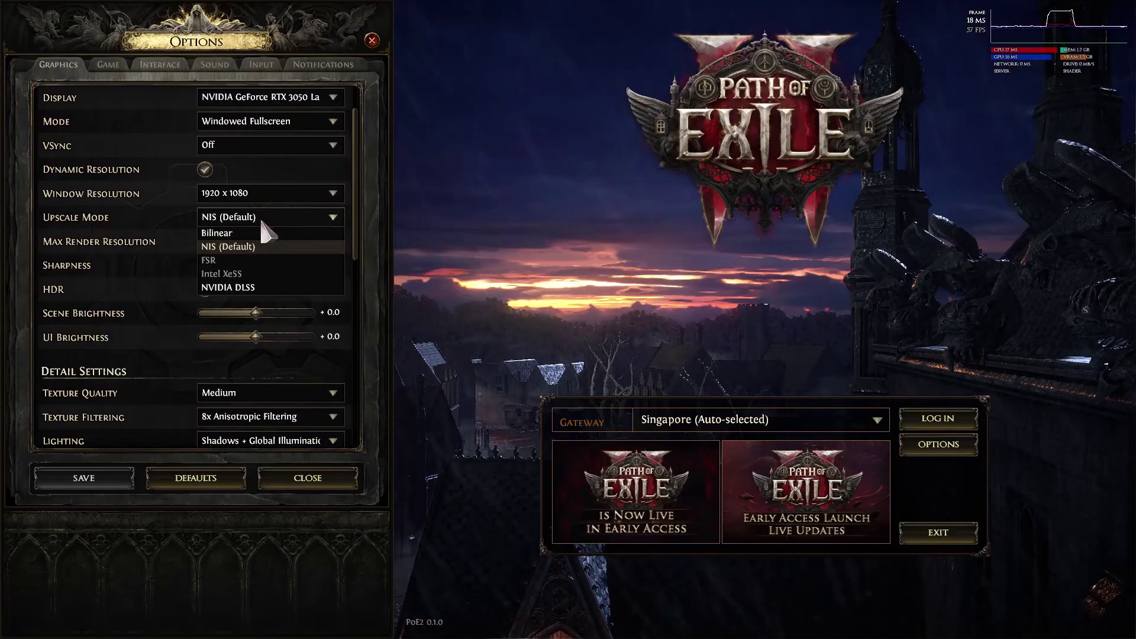
{"action": "left_click", "coordinate": [233, 285]}
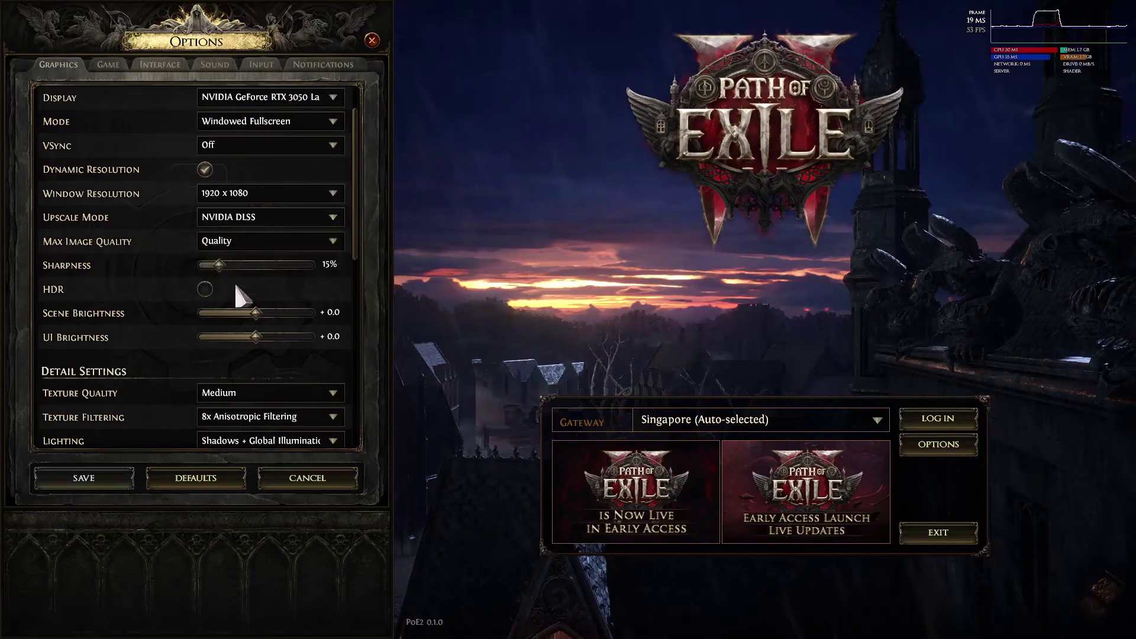
{"action": "left_click", "coordinate": [276, 245]}
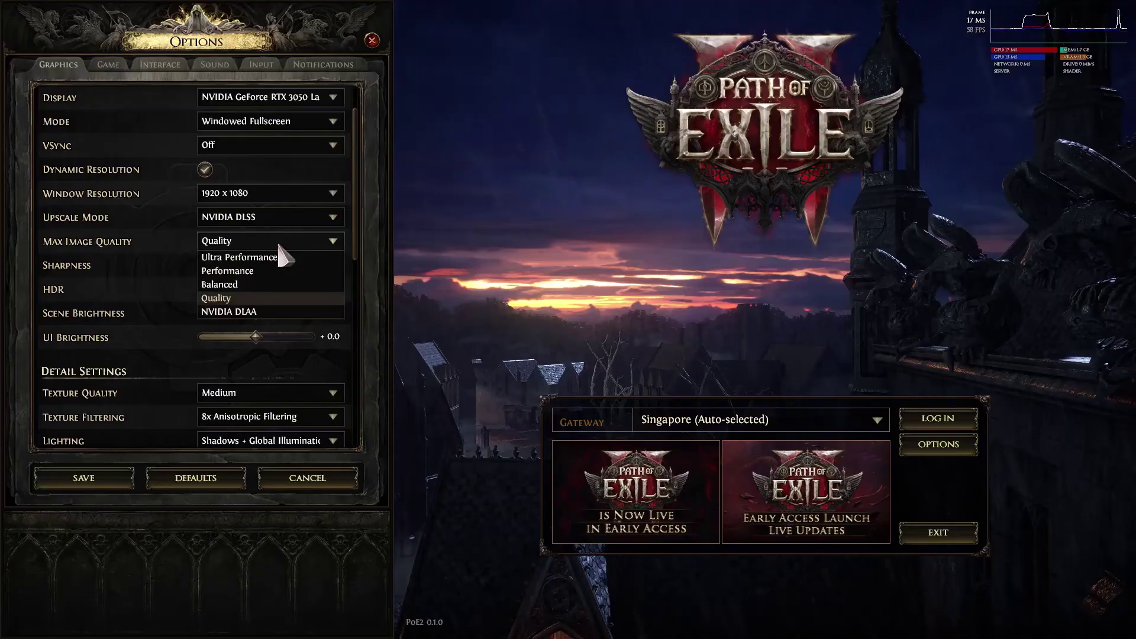
{"action": "left_click", "coordinate": [228, 297]}
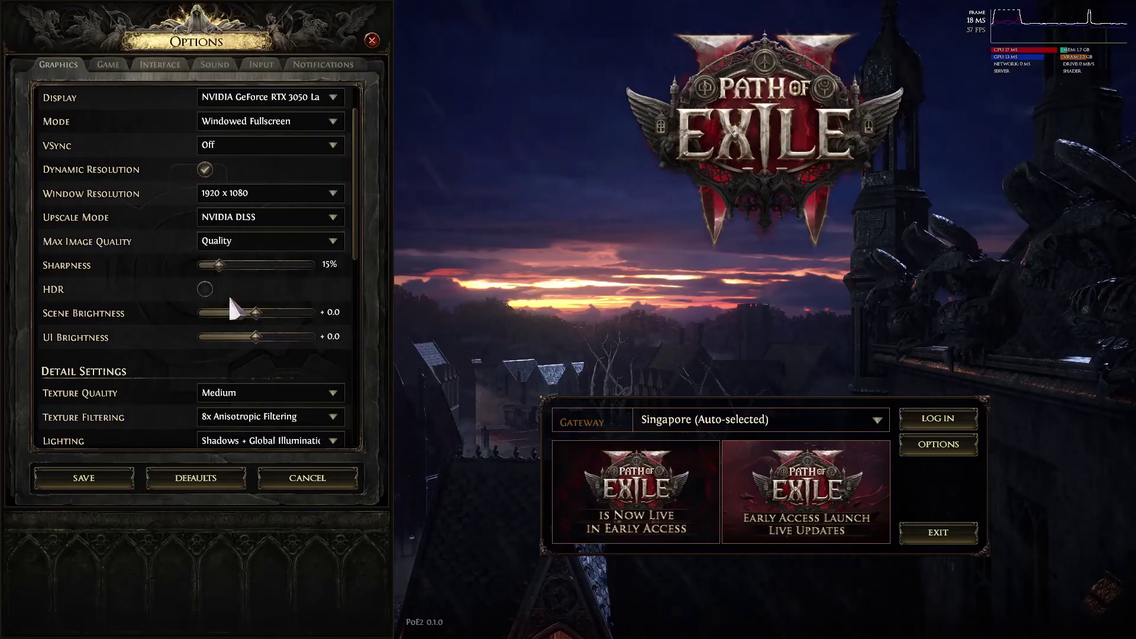
{"action": "left_click", "coordinate": [95, 476]}
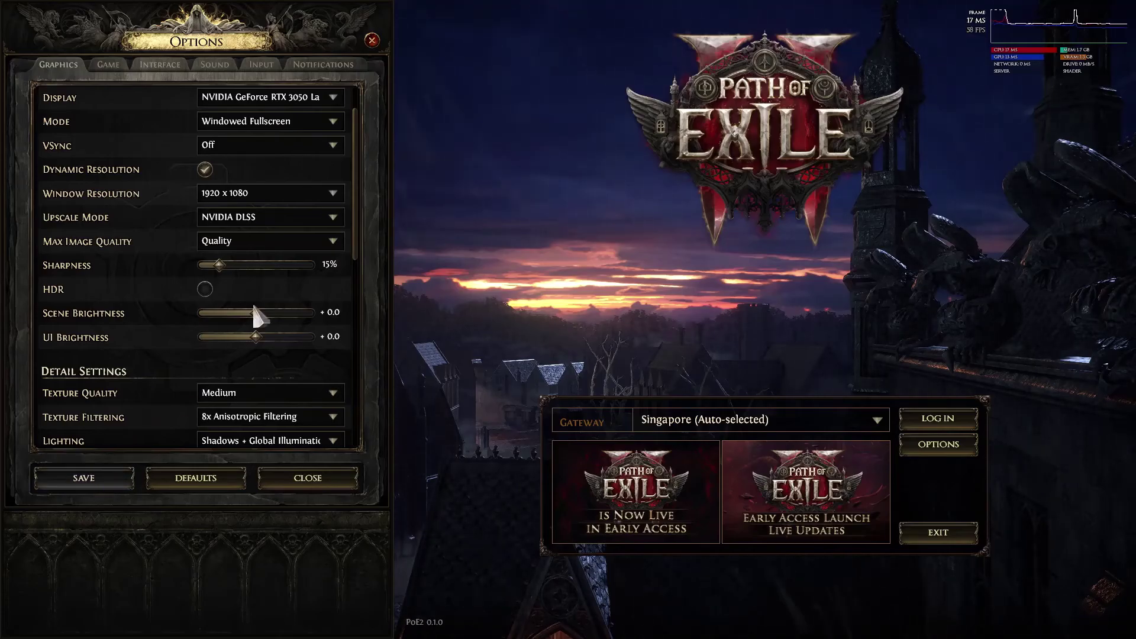
{"action": "left_click", "coordinate": [299, 215]}
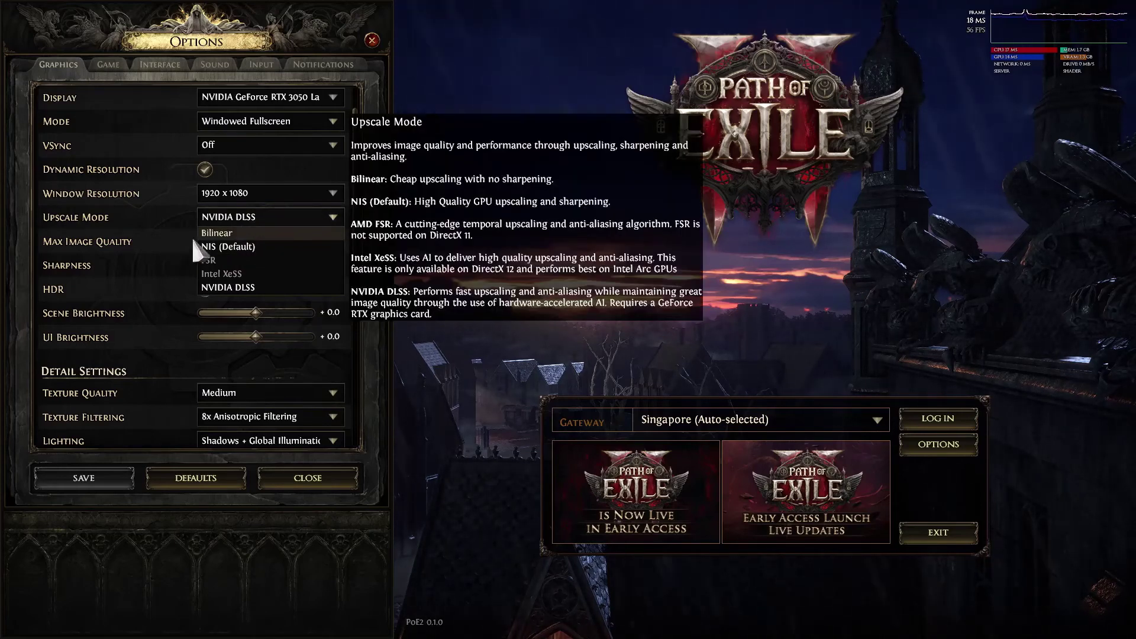
{"action": "left_click", "coordinate": [240, 245]}
{"action": "mouse_move", "coordinate": [241, 243]}
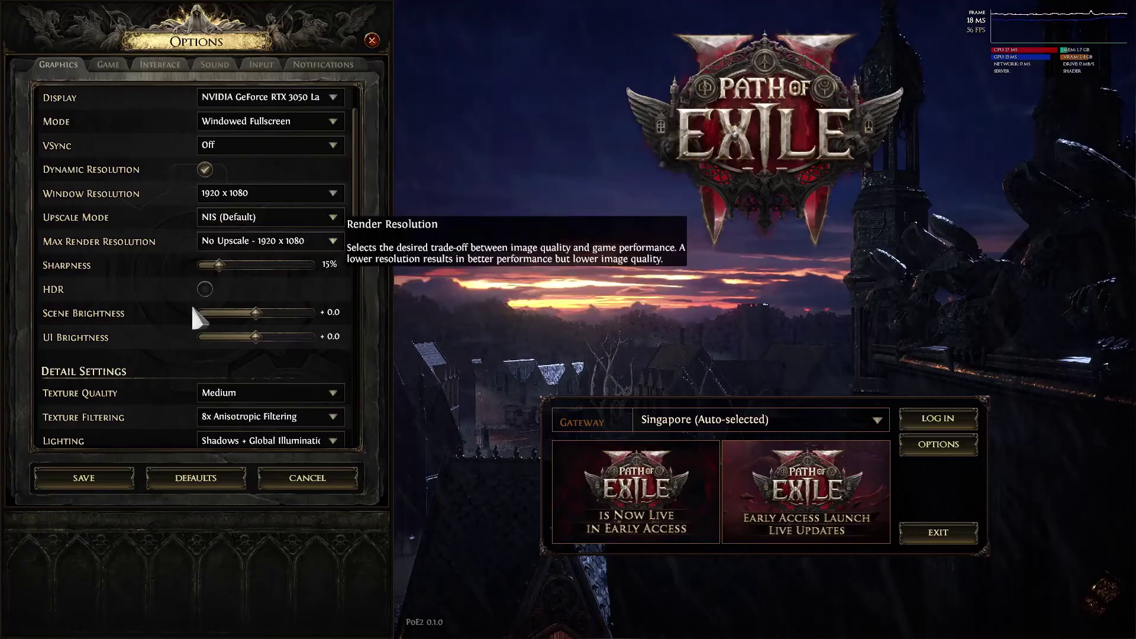
{"action": "left_click", "coordinate": [82, 473]}
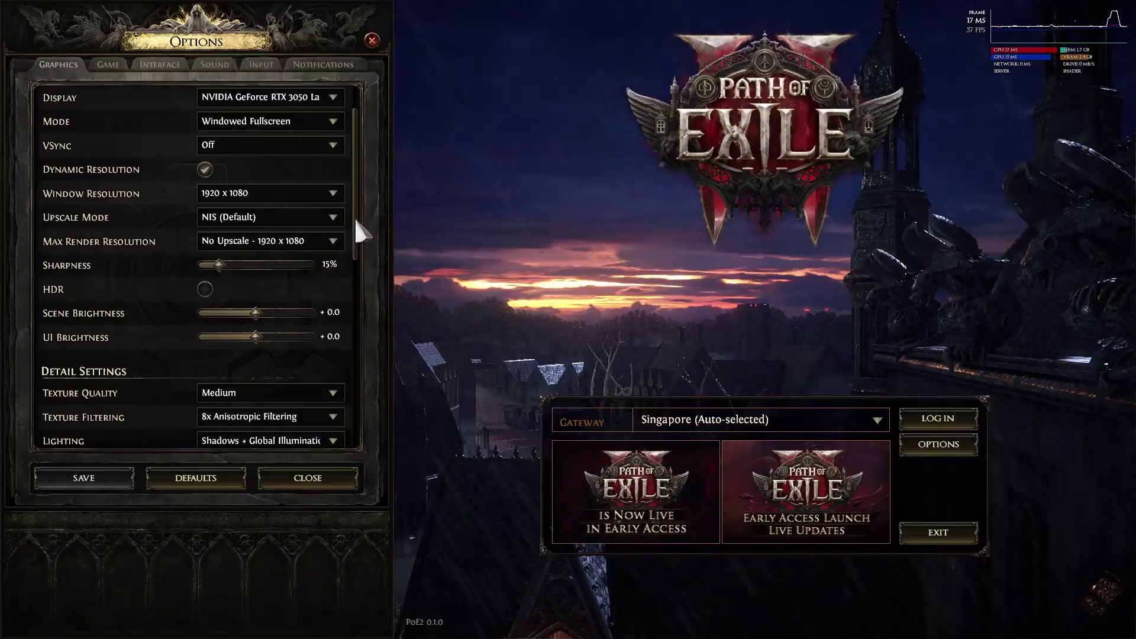
- Set Sun Shadow Quality Low, Number of Lights Medium, Water Detail Low and NVIDIA Reflex Off
{"action": "left_click_drag", "start_coordinate": [354, 219], "coordinate": [361, 324]}
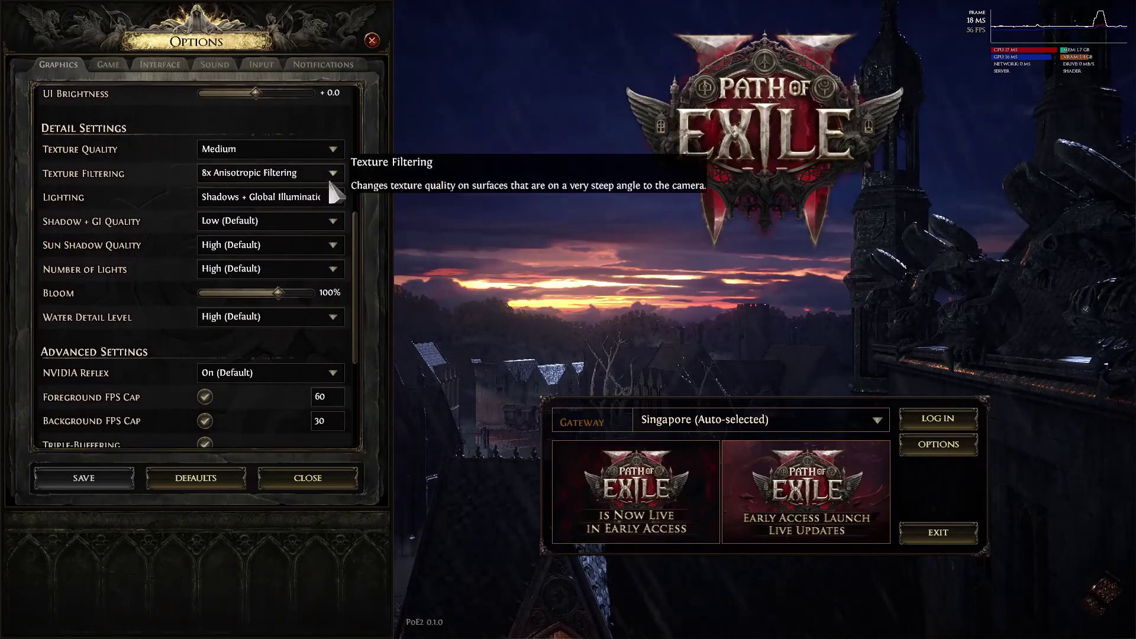
{"action": "left_click", "coordinate": [332, 151]}
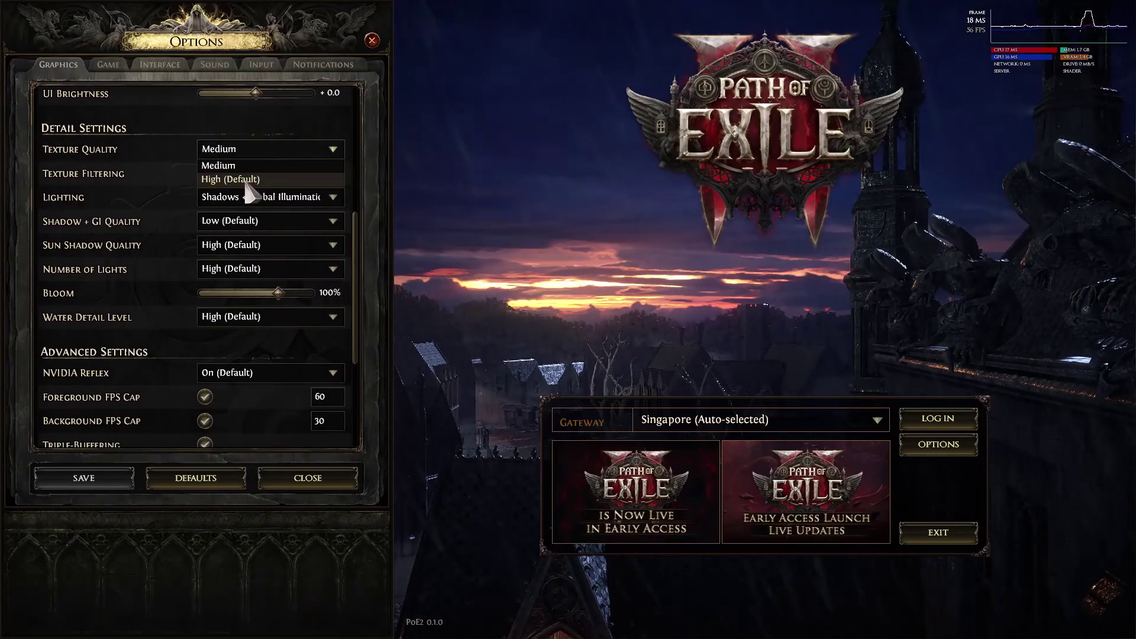
{"action": "left_click", "coordinate": [180, 162]}
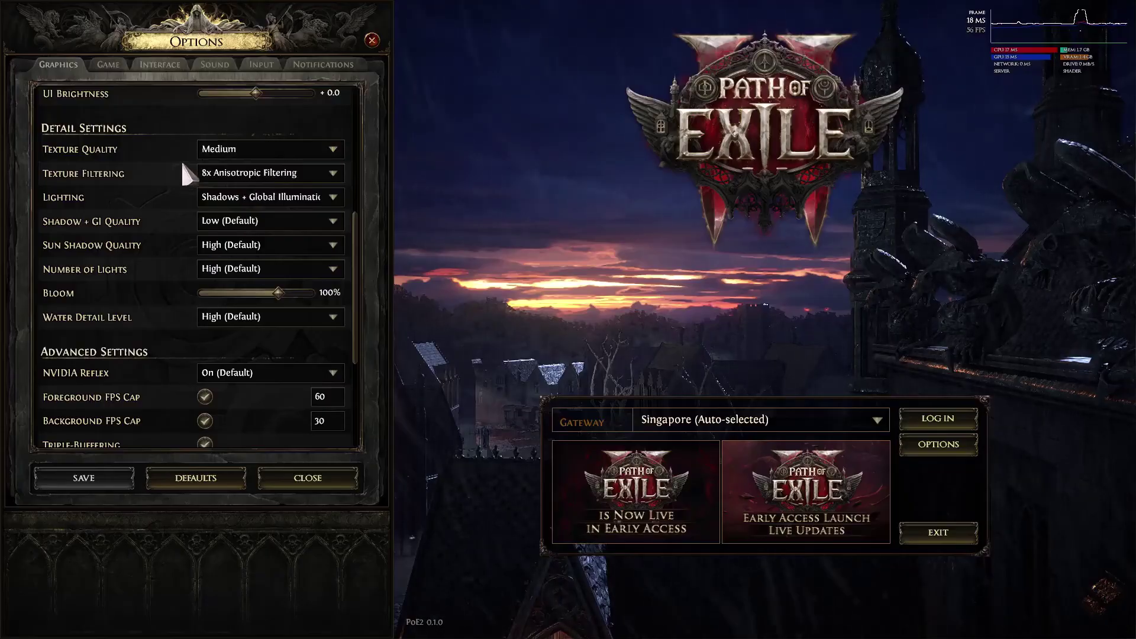
{"action": "left_click", "coordinate": [249, 247]}
{"action": "left_click", "coordinate": [231, 261]}
{"action": "left_click", "coordinate": [261, 270]}
{"action": "left_click", "coordinate": [232, 284]}
{"action": "left_click", "coordinate": [230, 268]}
{"action": "left_click", "coordinate": [227, 299]}
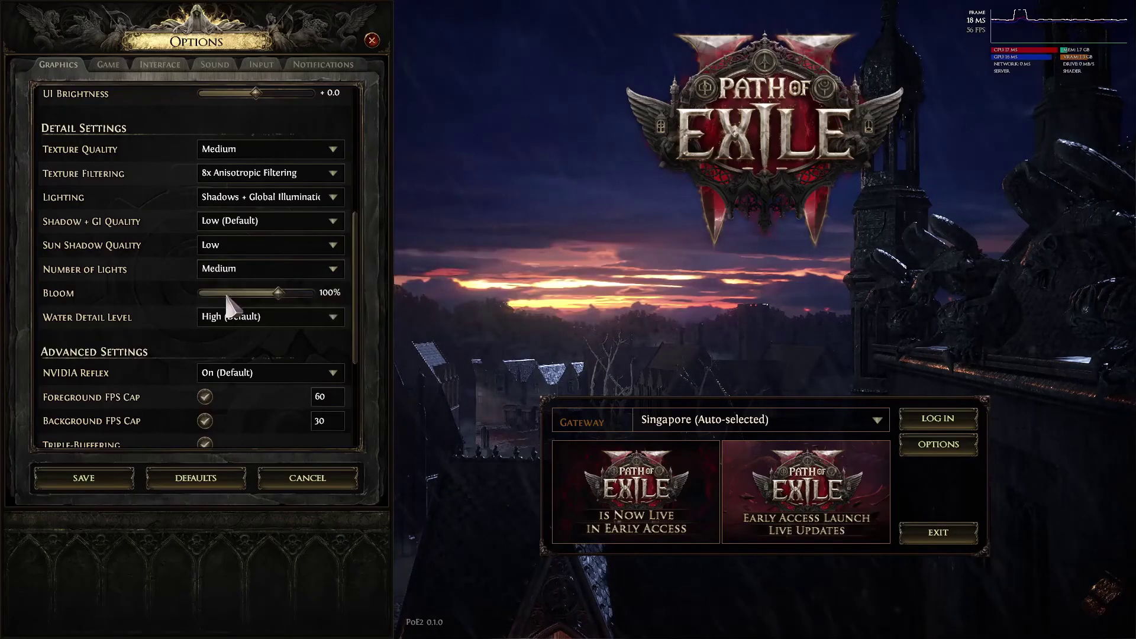
{"action": "left_click", "coordinate": [237, 317]}
{"action": "left_click", "coordinate": [221, 333]}
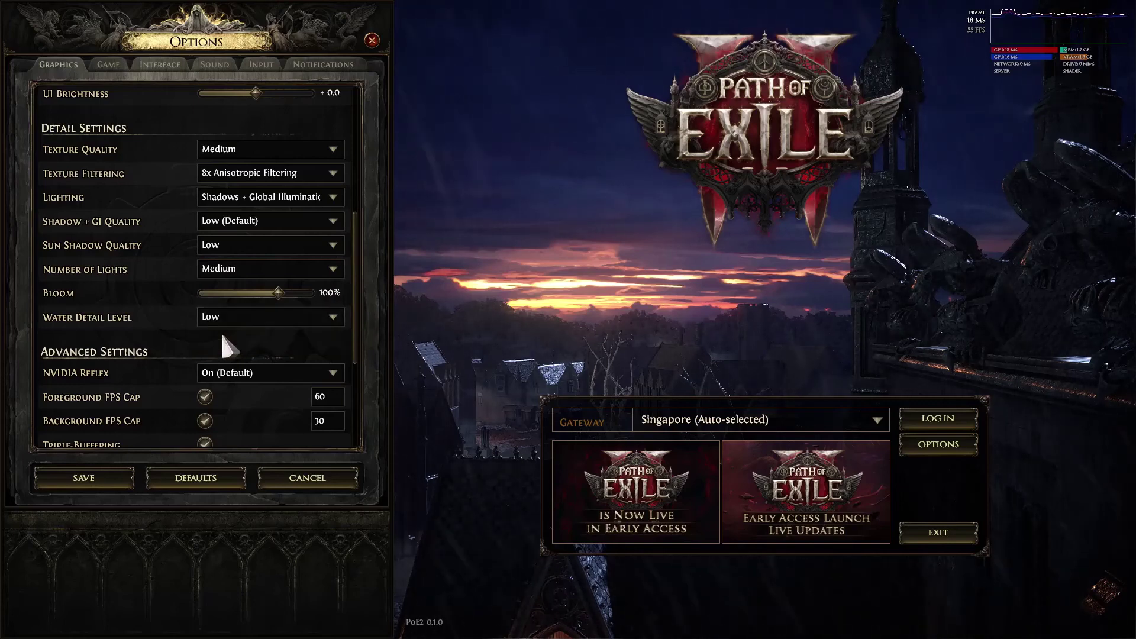
{"action": "left_click", "coordinate": [229, 375]}
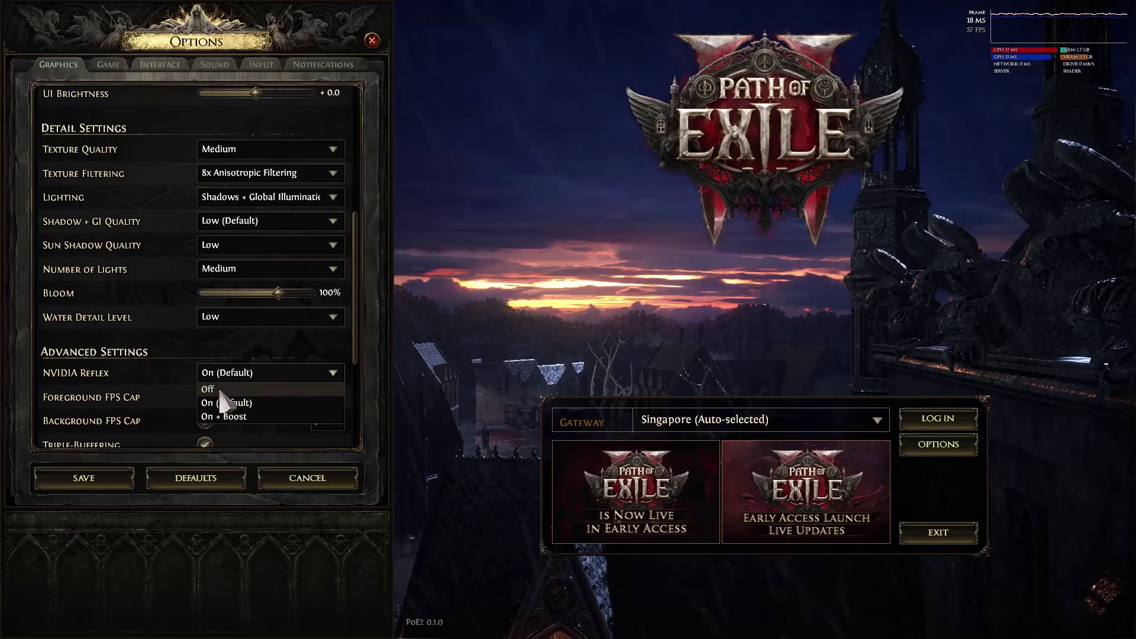
{"action": "left_click", "coordinate": [220, 390]}
- Disable Dynamic Resolution, save and close the options, and highlight the server-change tip
{"action": "left_click_drag", "start_coordinate": [356, 315], "coordinate": [343, 135]}
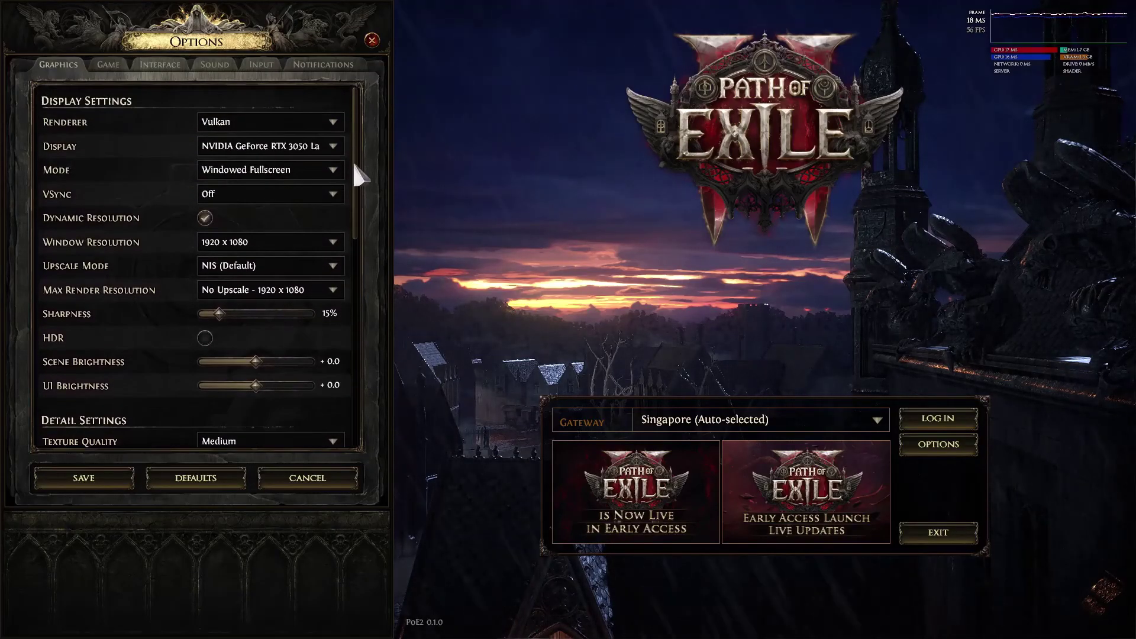
{"action": "left_click_drag", "start_coordinate": [352, 191], "coordinate": [349, 193]}
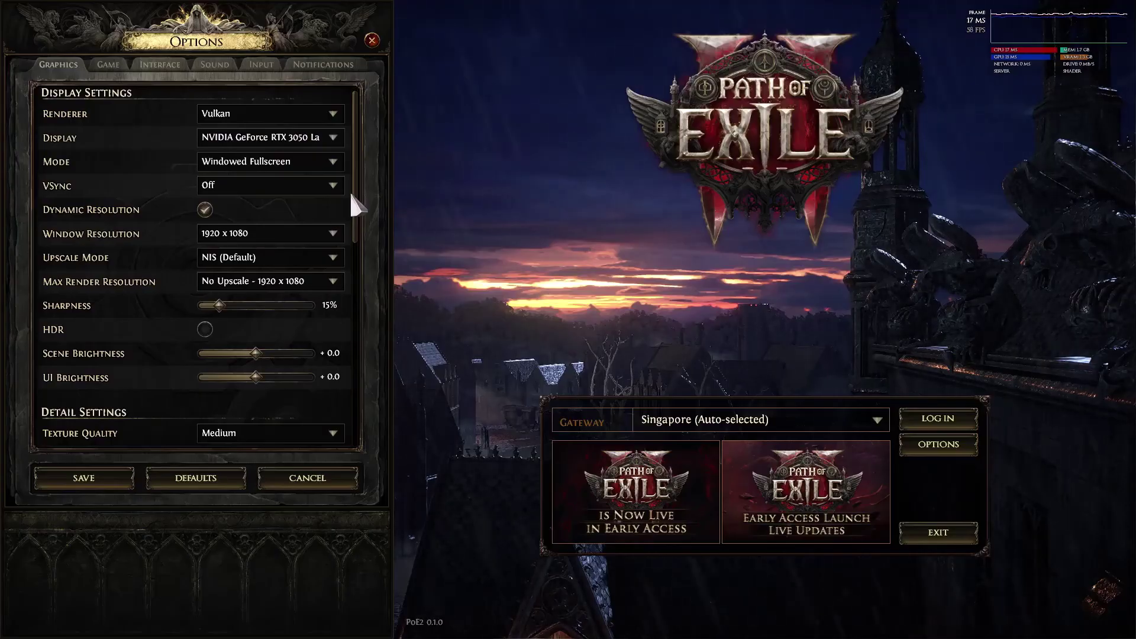
{"action": "left_click", "coordinate": [209, 211]}
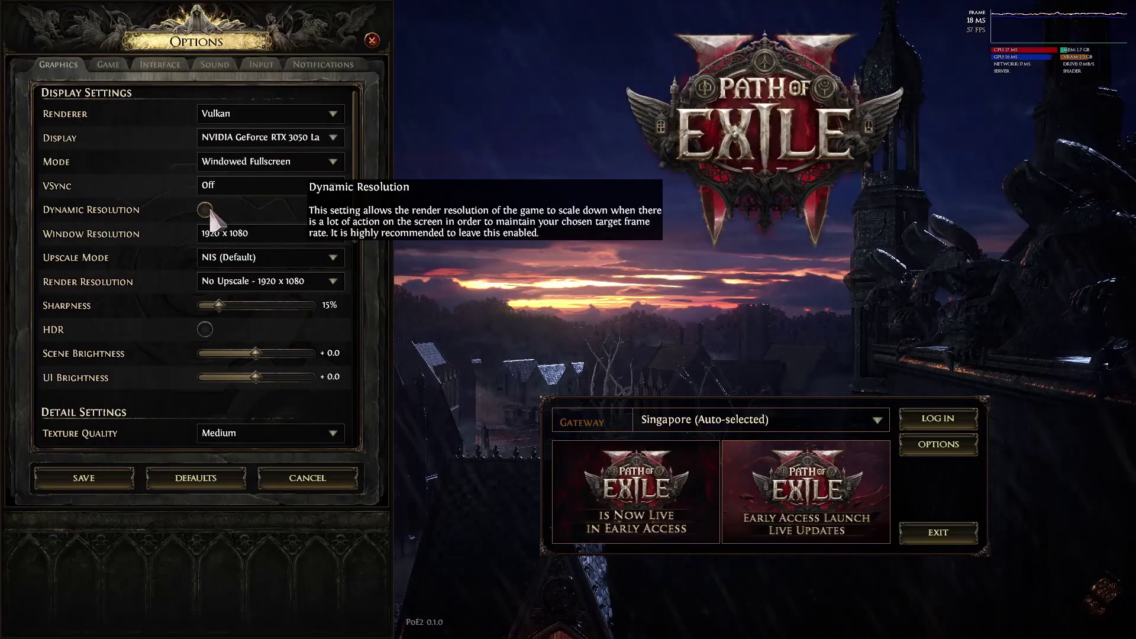
{"action": "left_click", "coordinate": [107, 489]}
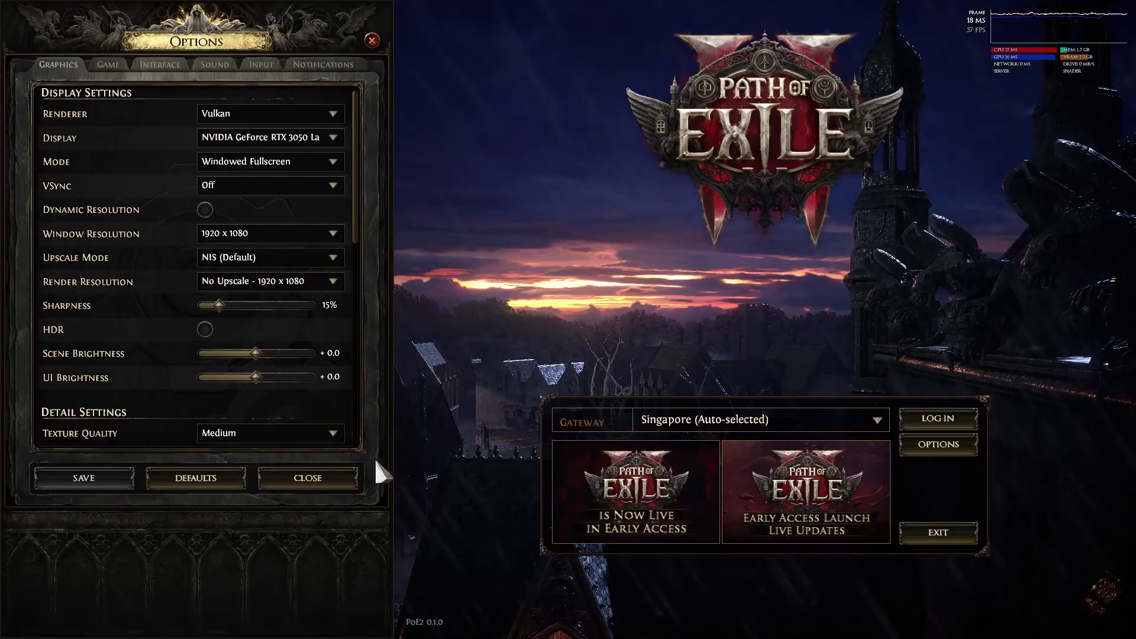
{"action": "left_click", "coordinate": [339, 478]}
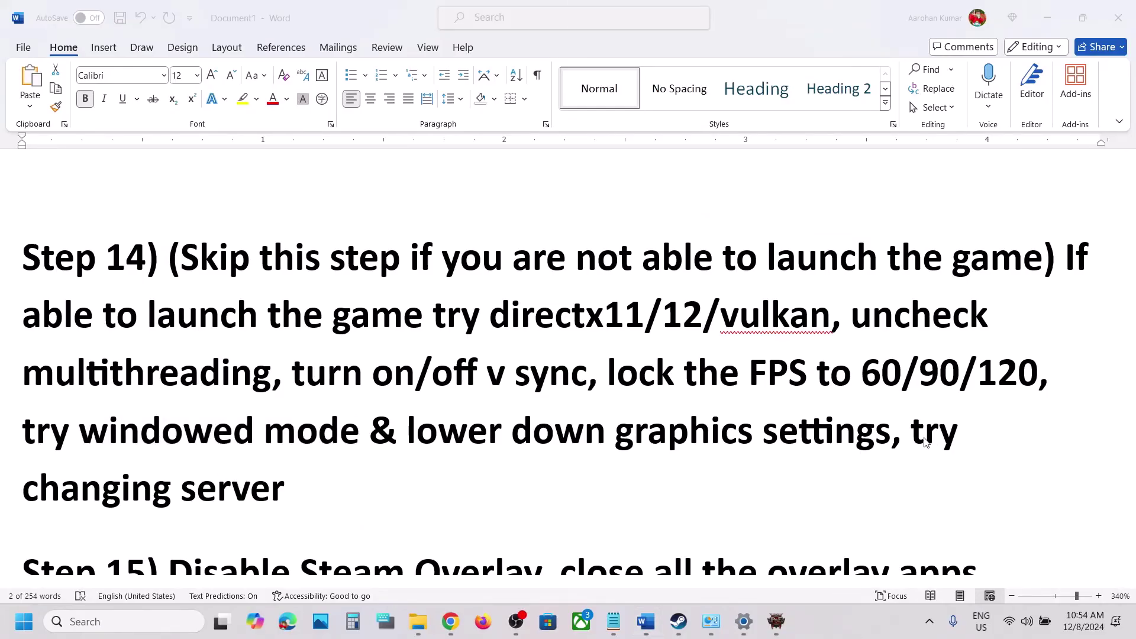
{"action": "key", "text": "alt+Tab"}
{"action": "left_click_drag", "start_coordinate": [911, 433], "coordinate": [268, 493]}
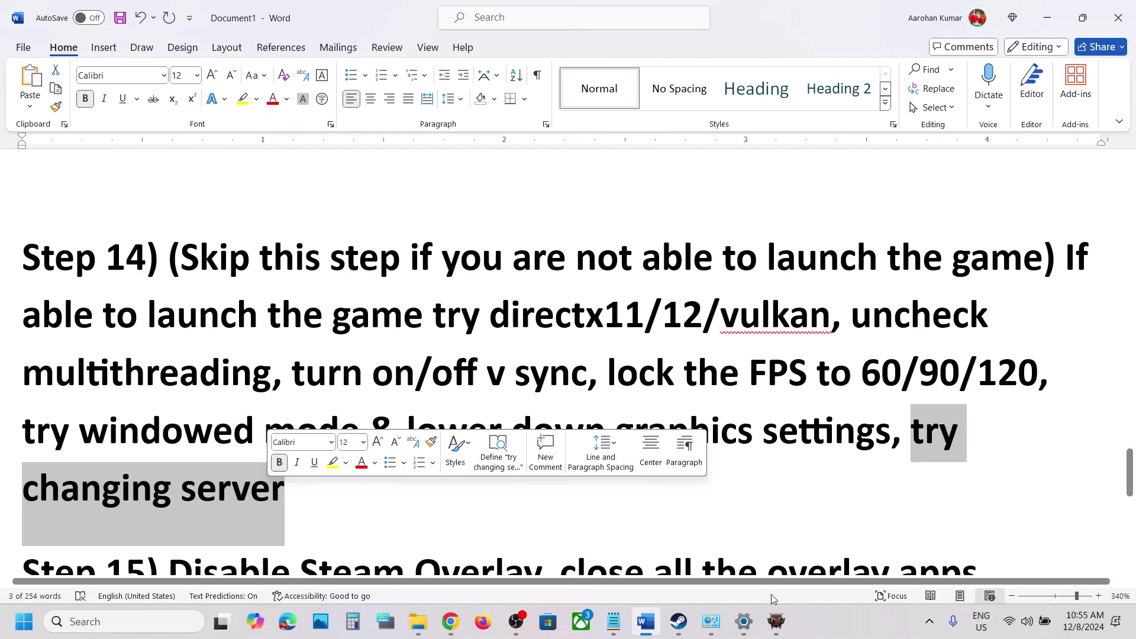
{"action": "key", "text": "alt+Tab"}
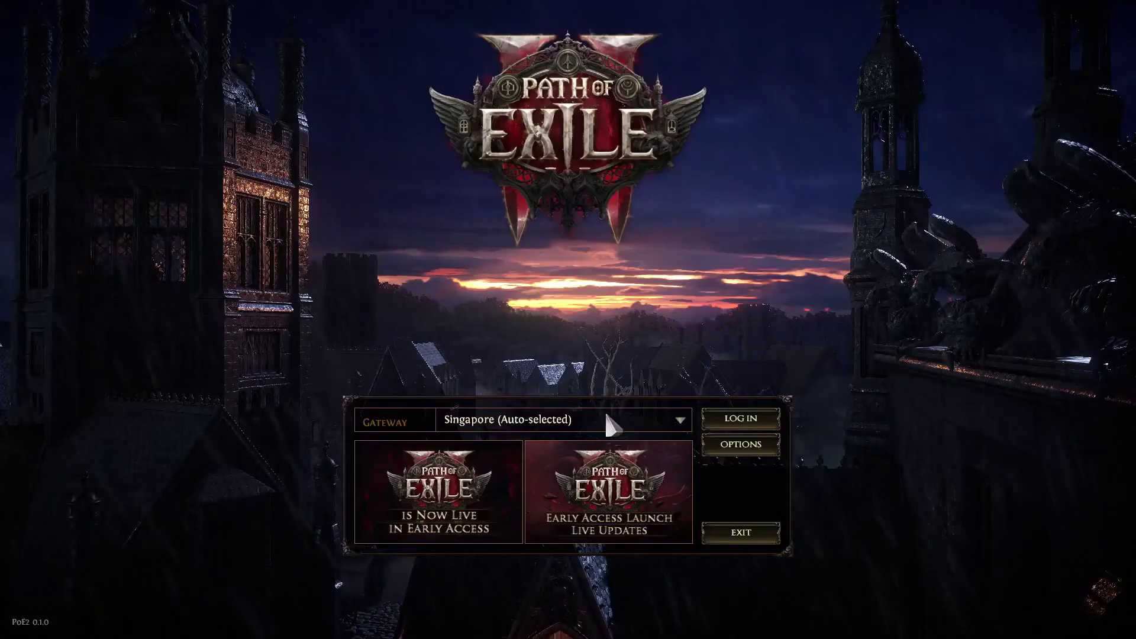
{"action": "left_click", "coordinate": [677, 421]}
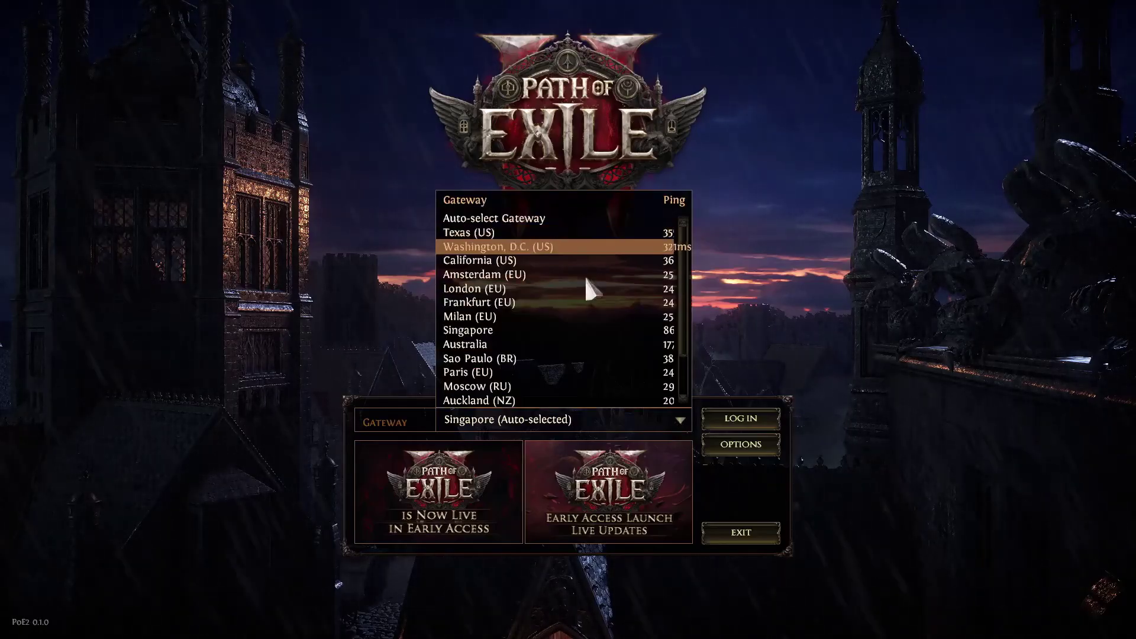
{"action": "left_click", "coordinate": [769, 258]}
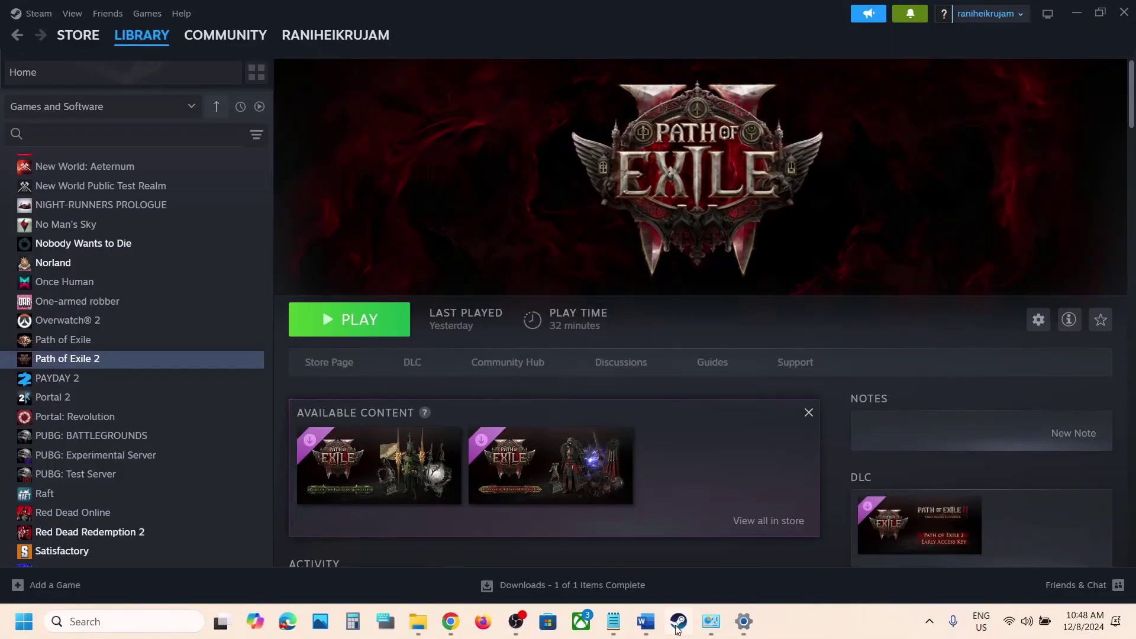
- Highlight the Disable Steam Overlay instruction in Step 15 of the Word guide
{"action": "mouse_move", "coordinate": [678, 630]}
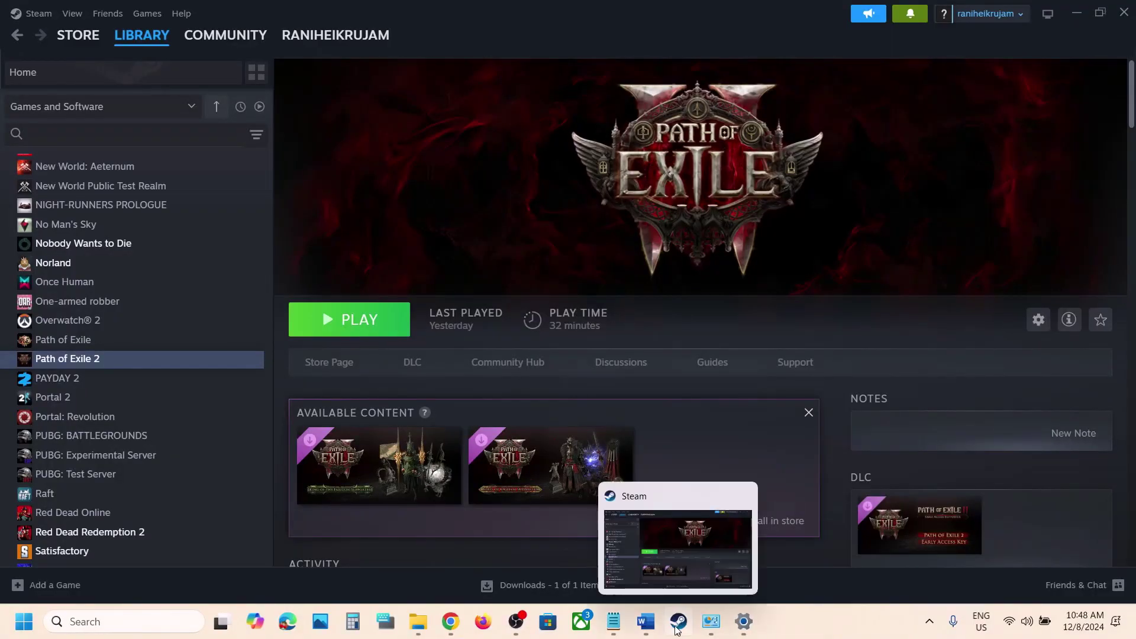
{"action": "left_click", "coordinate": [646, 622]}
{"action": "scroll", "coordinate": [453, 432], "scroll_direction": "down", "scroll_amount": 3}
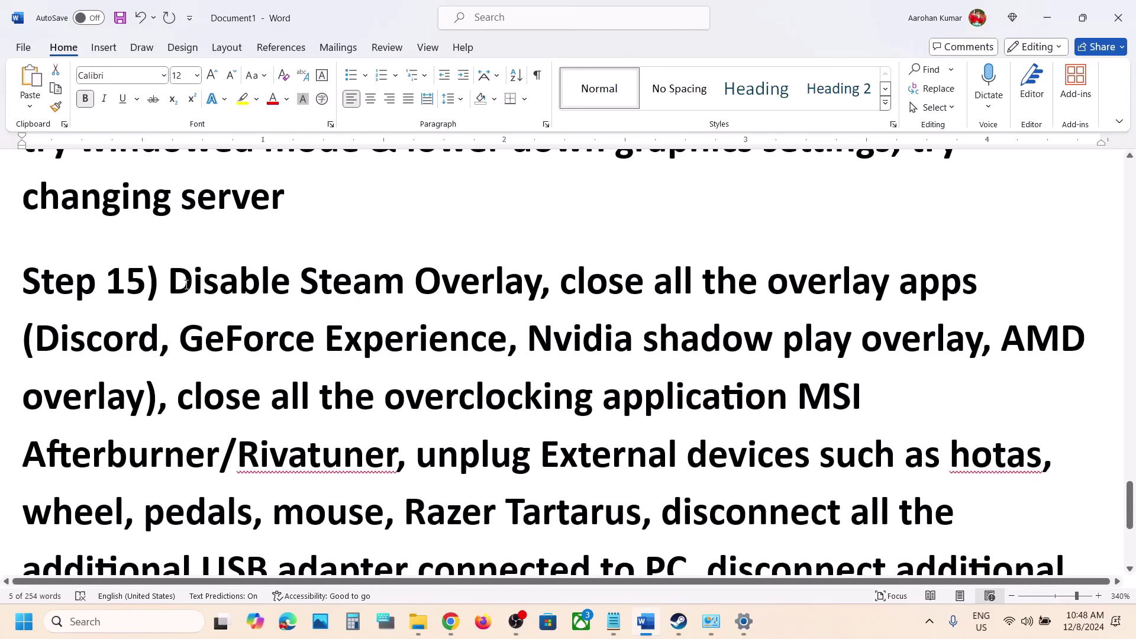
{"action": "left_click_drag", "start_coordinate": [169, 281], "coordinate": [540, 283]}
- Turn off the in-game Steam Overlay in Path of Exile 2's Steam properties
{"action": "left_click", "coordinate": [679, 621]}
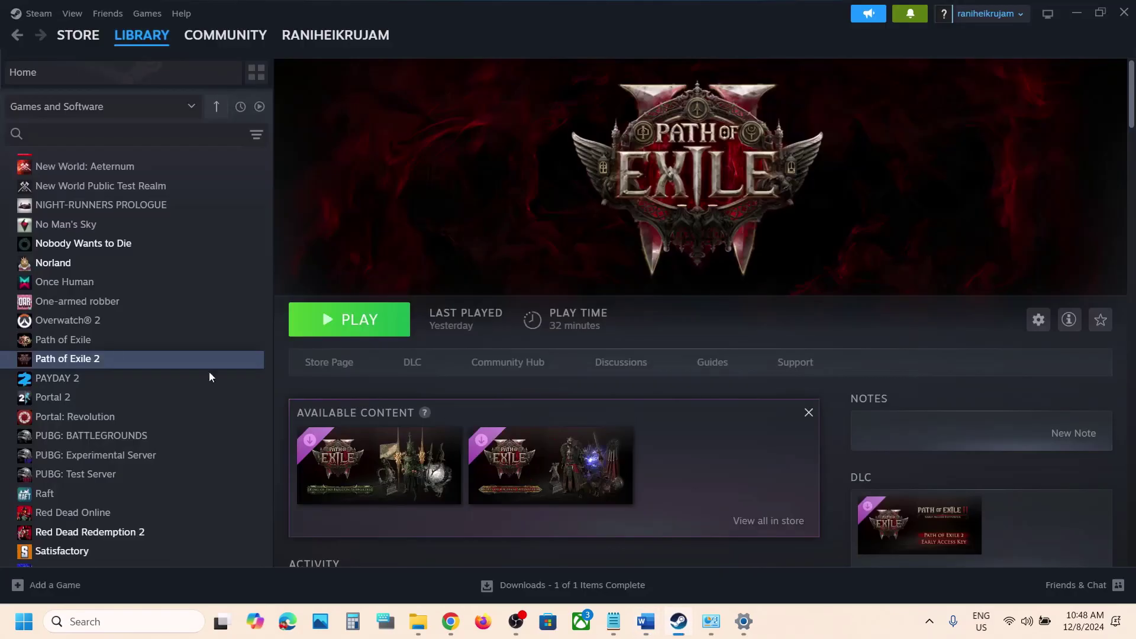
{"action": "right_click", "coordinate": [141, 362]}
{"action": "left_click", "coordinate": [177, 479]}
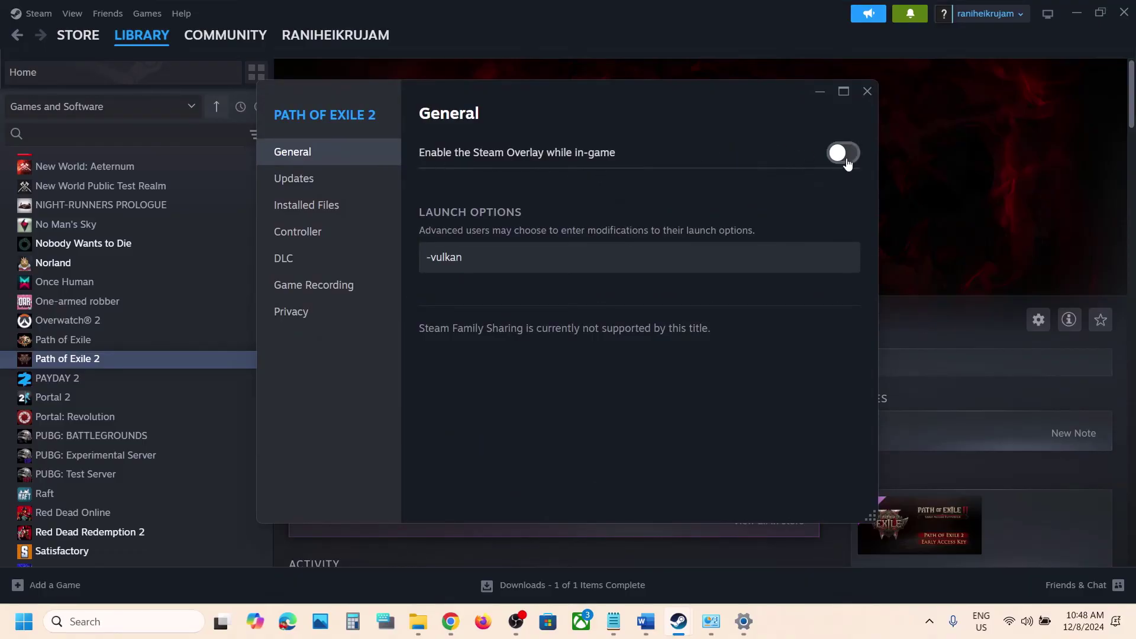
{"action": "left_click", "coordinate": [836, 155]}
{"action": "left_click", "coordinate": [868, 92]}
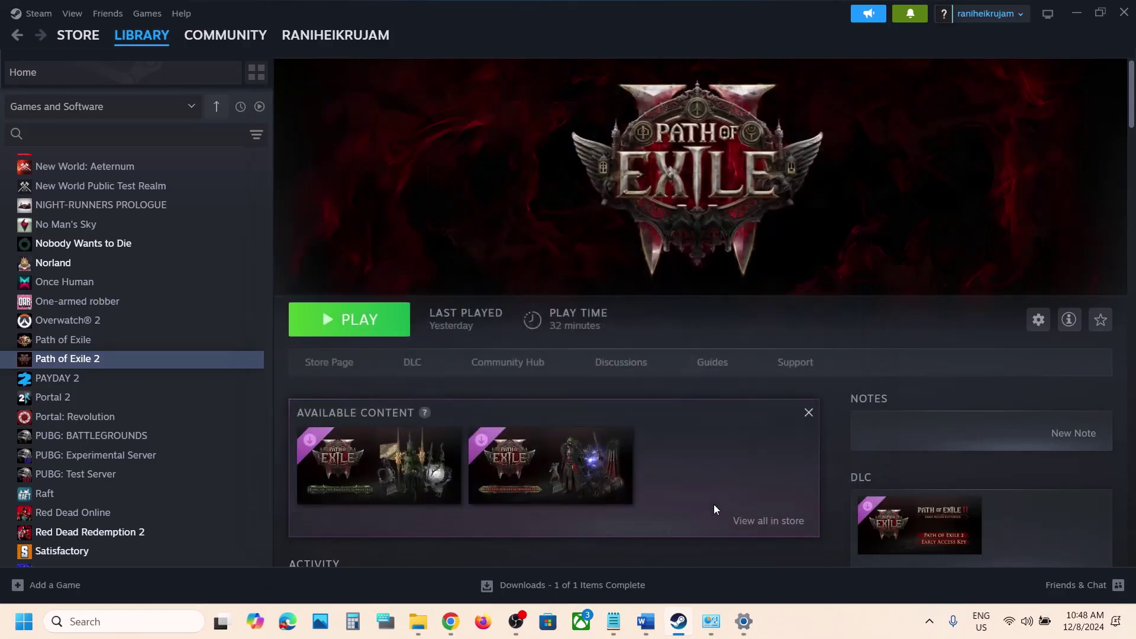
{"action": "left_click", "coordinate": [644, 632]}
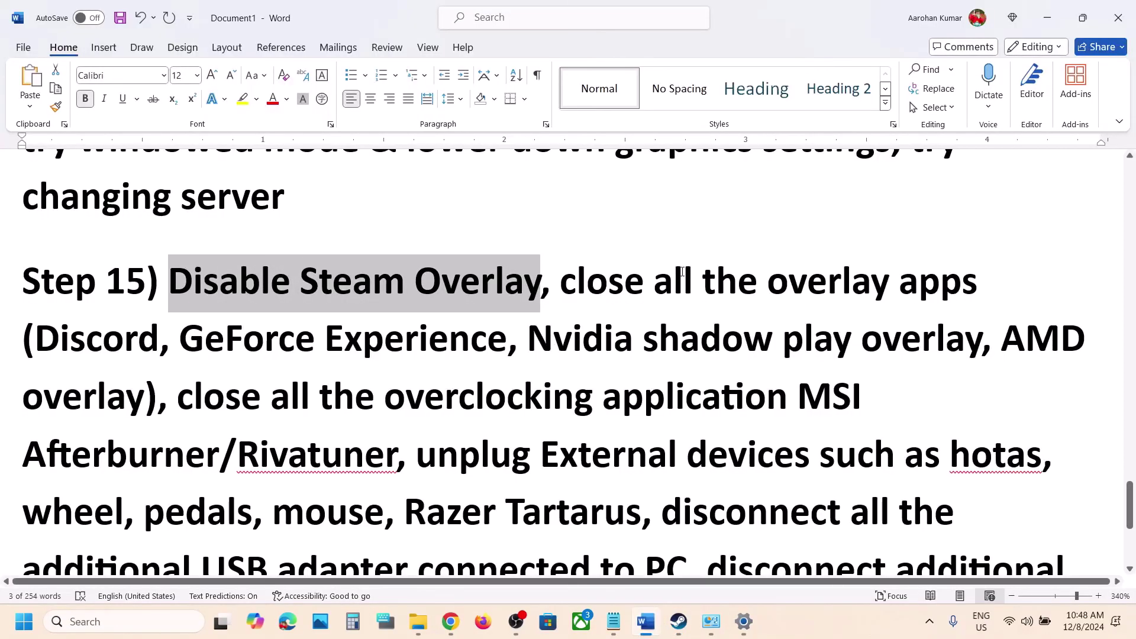
- Highlight Discord and GeForce Experience in Step 15, then start a Windows search
{"action": "left_click_drag", "start_coordinate": [68, 349], "coordinate": [171, 346]}
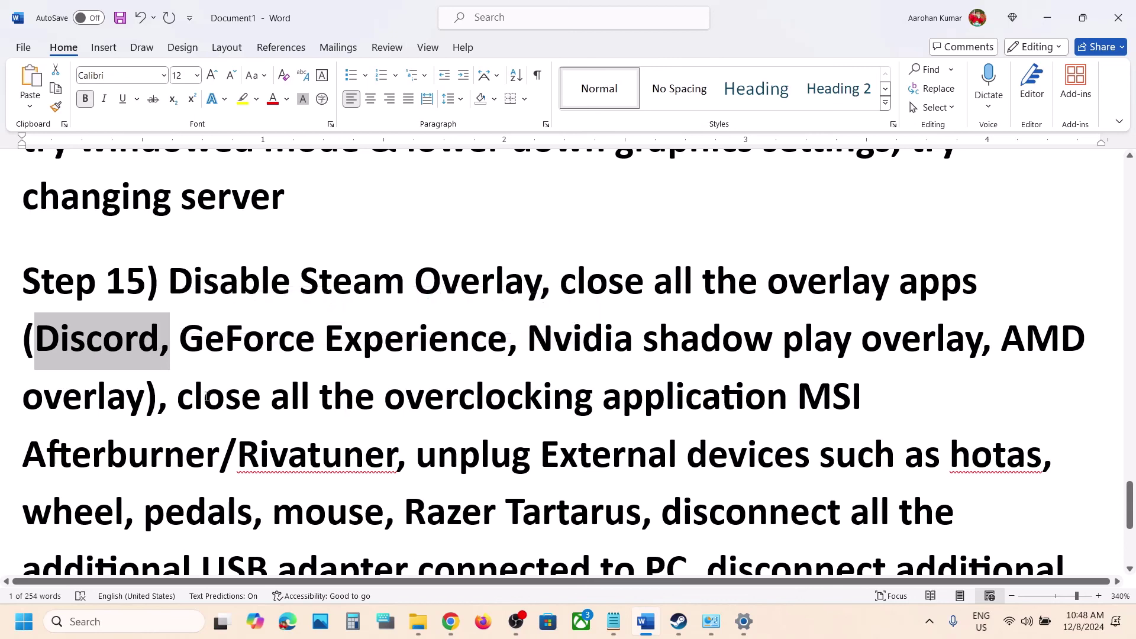
{"action": "left_click_drag", "start_coordinate": [200, 346], "coordinate": [507, 347]}
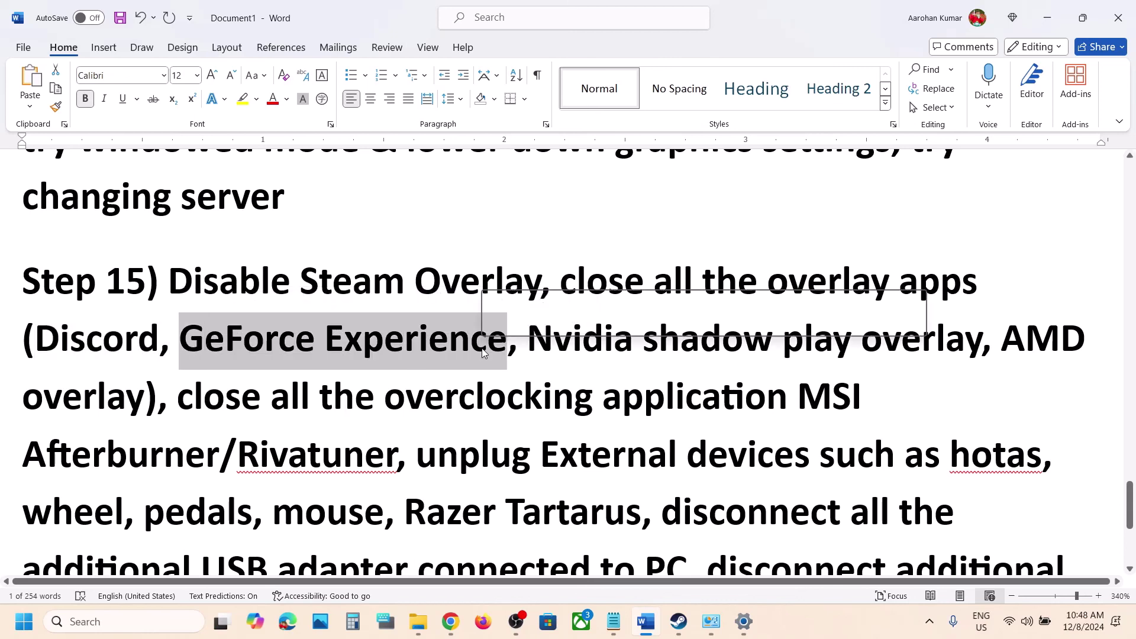
{"action": "key", "text": "super+s"}
- Launch the NVIDIA app via search 'nvi', leave its overlay switched off, and close it
{"action": "type", "text": "nvi"}
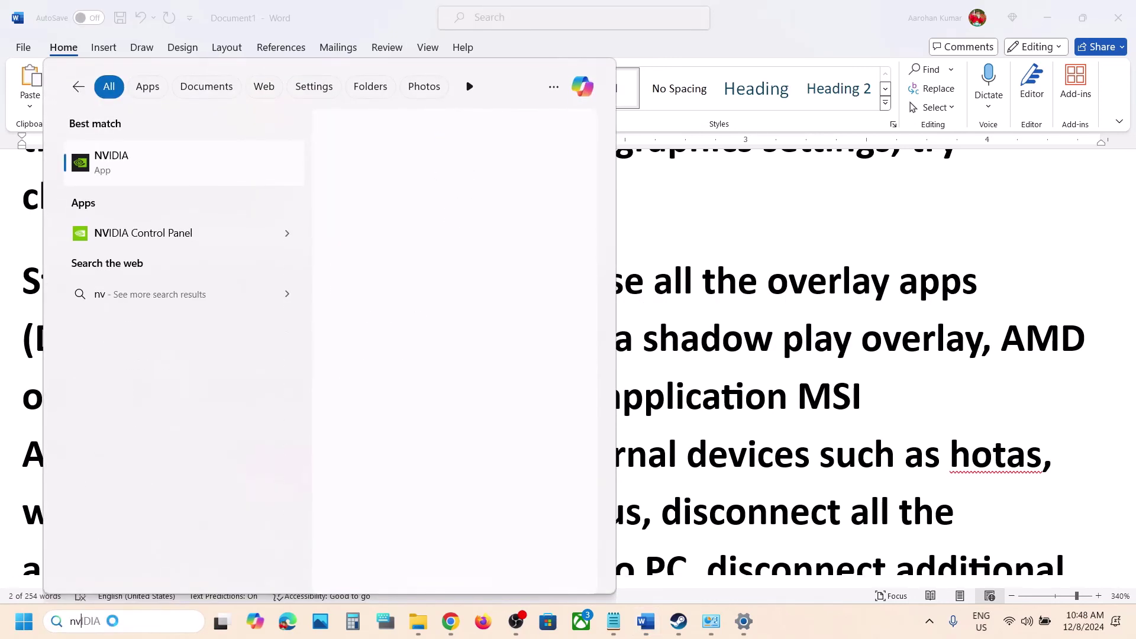
{"action": "key", "text": "Return"}
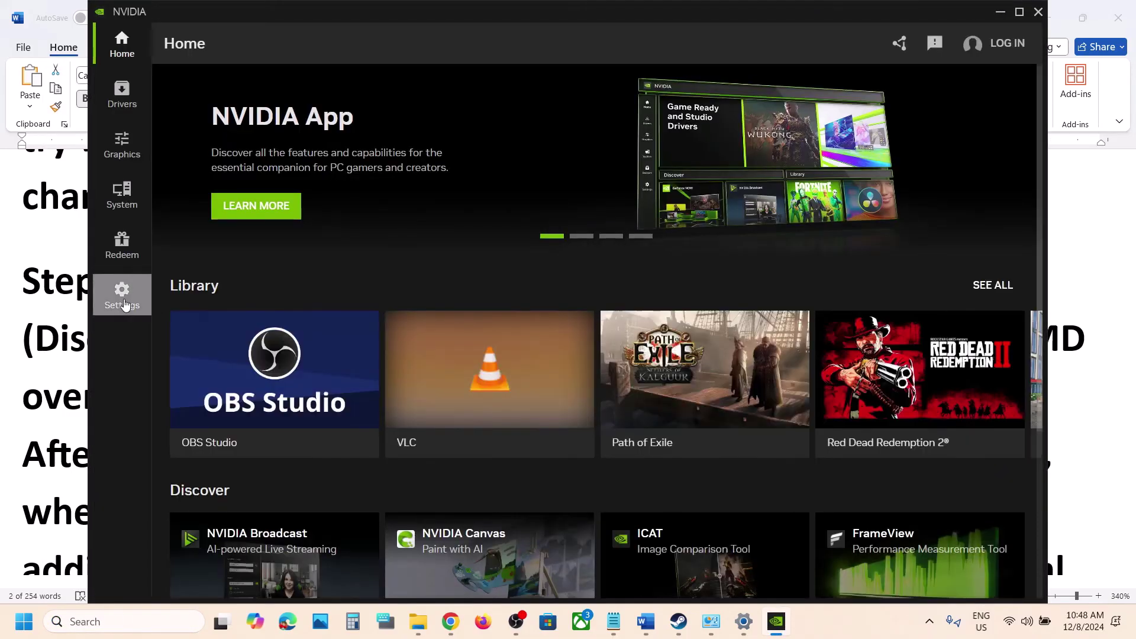
{"action": "left_click", "coordinate": [122, 296]}
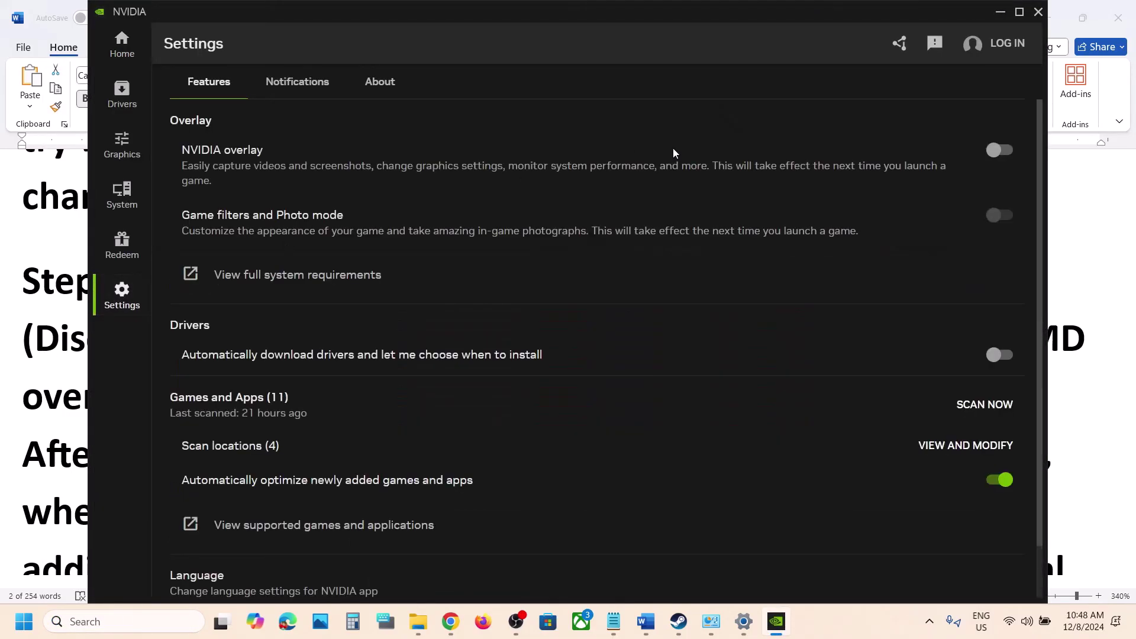
{"action": "left_click", "coordinate": [1003, 152]}
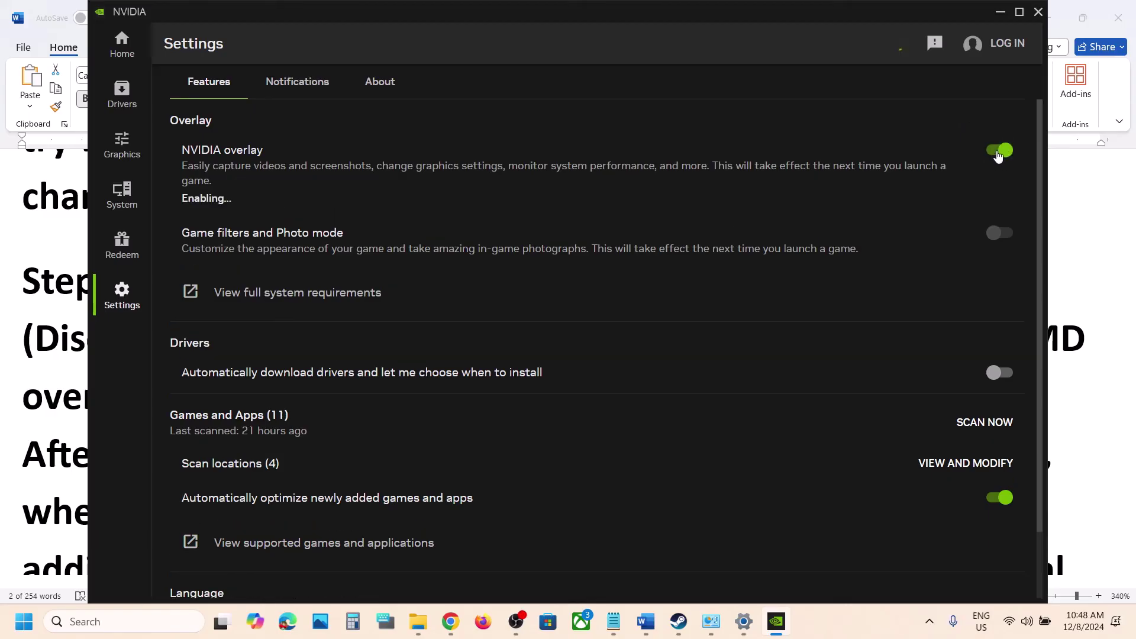
{"action": "left_click", "coordinate": [997, 151]}
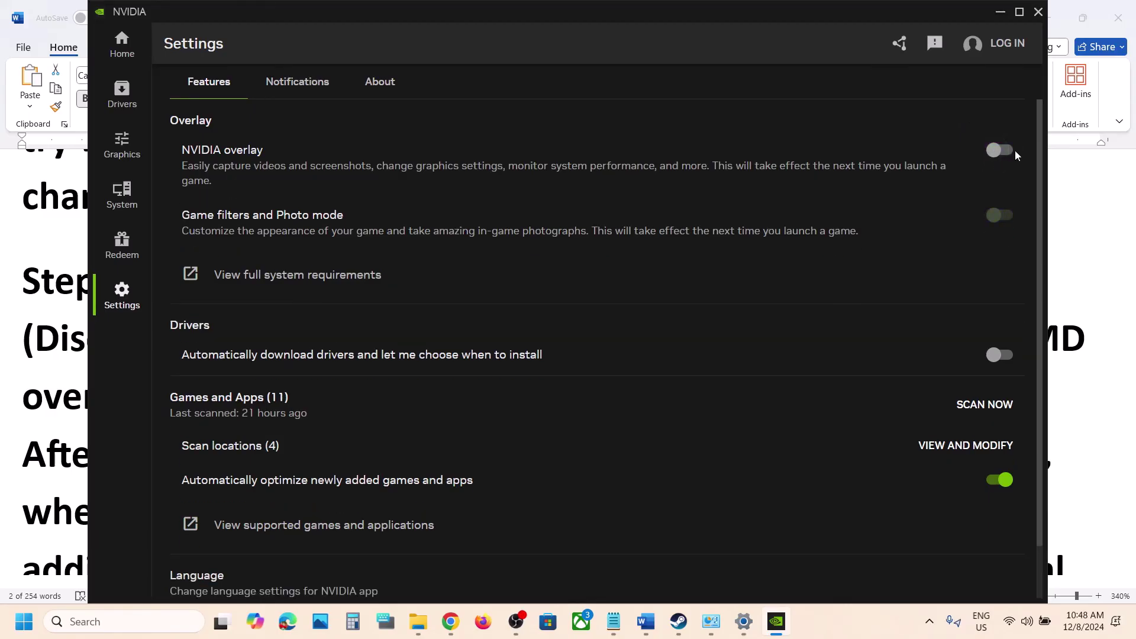
{"action": "left_click", "coordinate": [1038, 12]}
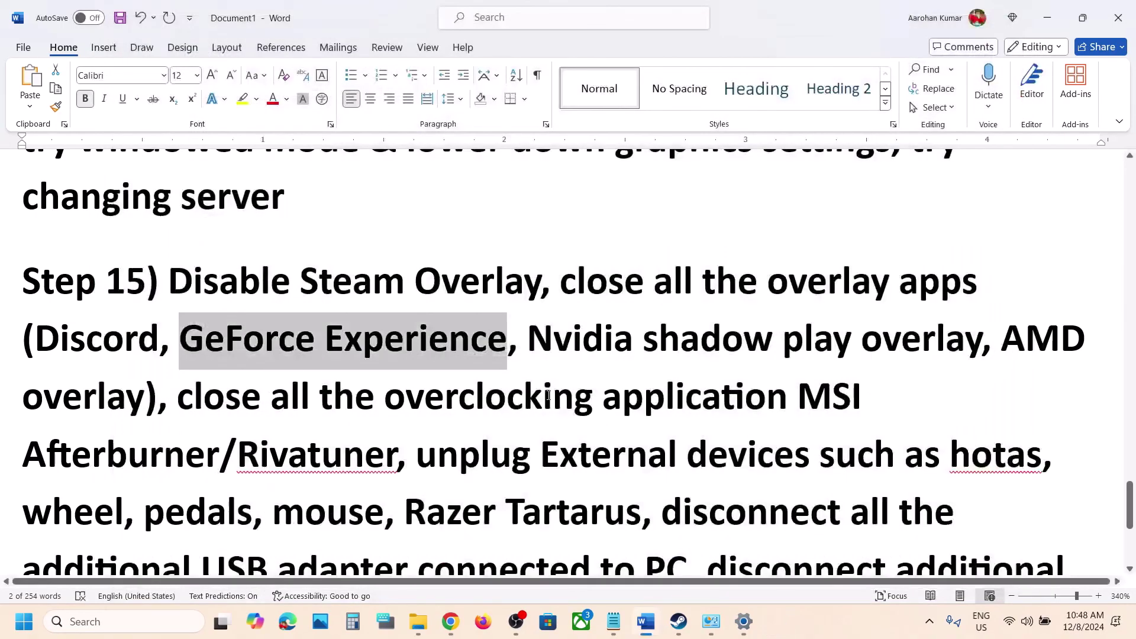
- Highlight the instruction to close overclocking apps like MSI Afterburner/Rivatuner
{"action": "scroll", "coordinate": [547, 357], "scroll_direction": "down", "scroll_amount": 1}
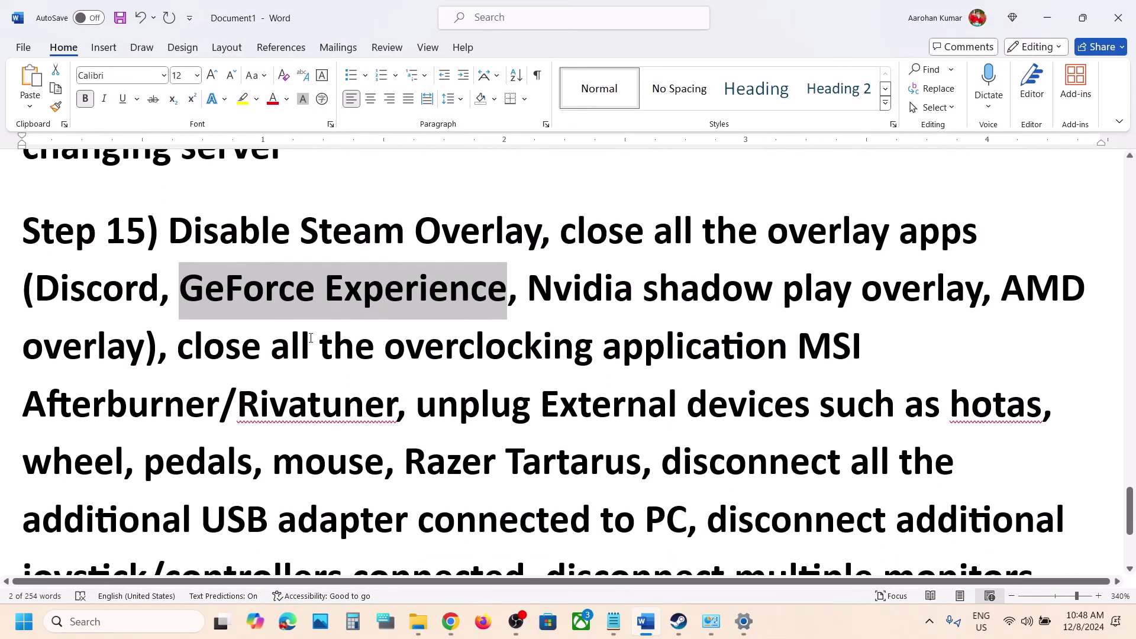
{"action": "left_click_drag", "start_coordinate": [171, 362], "coordinate": [701, 362]}
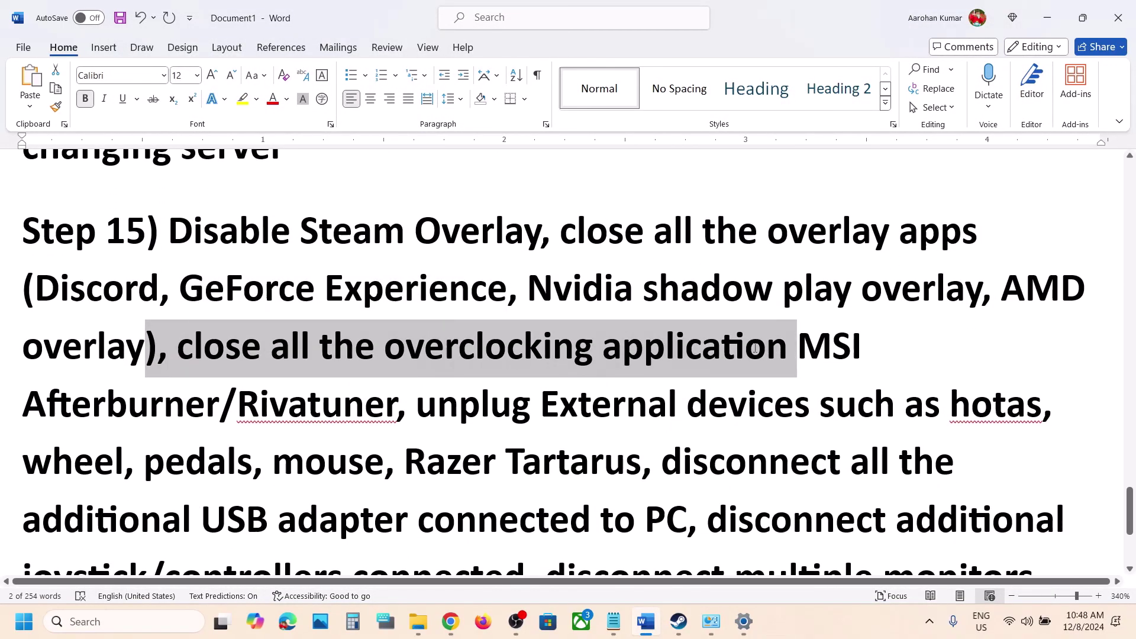
{"action": "left_click_drag", "start_coordinate": [814, 353], "coordinate": [399, 407]}
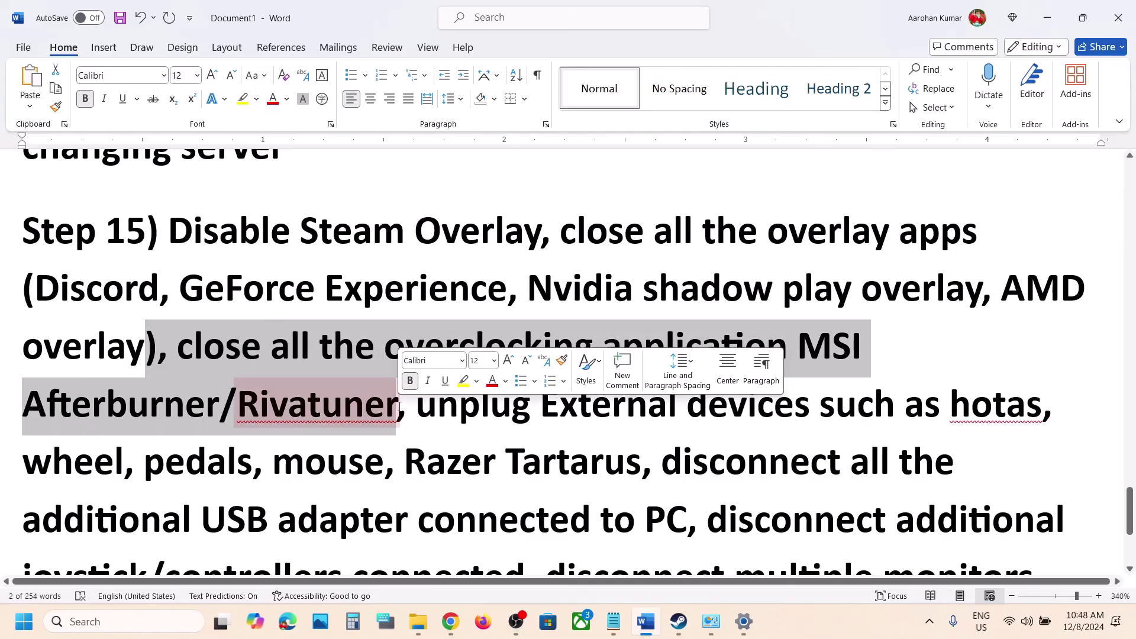
{"action": "scroll", "coordinate": [400, 407], "scroll_direction": "down", "scroll_amount": 3}
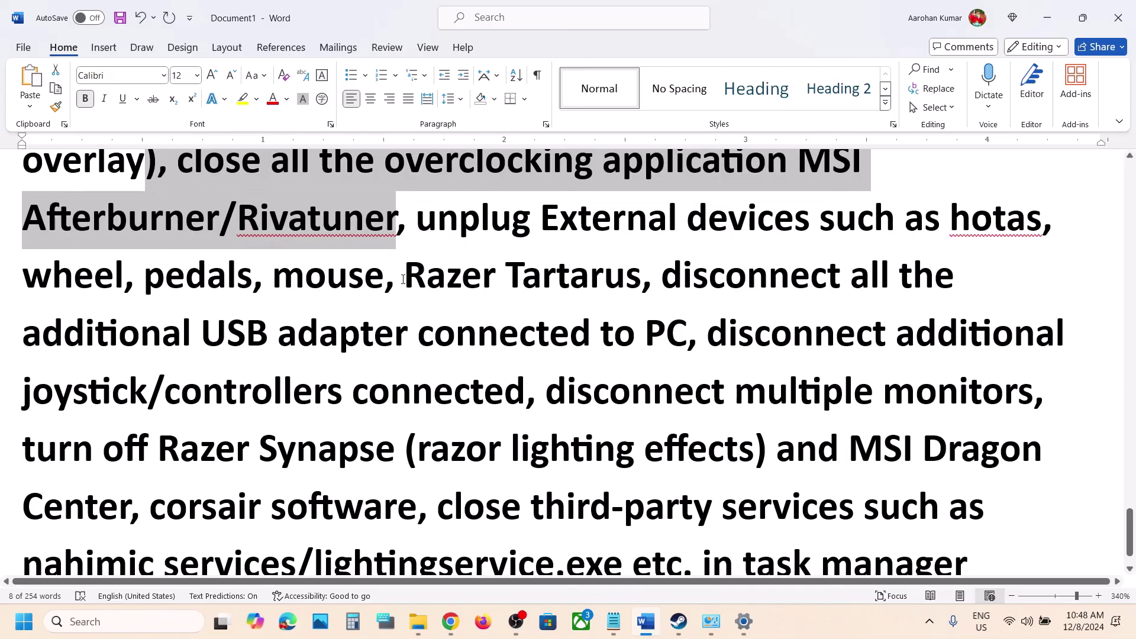
{"action": "left_click", "coordinate": [405, 279]}
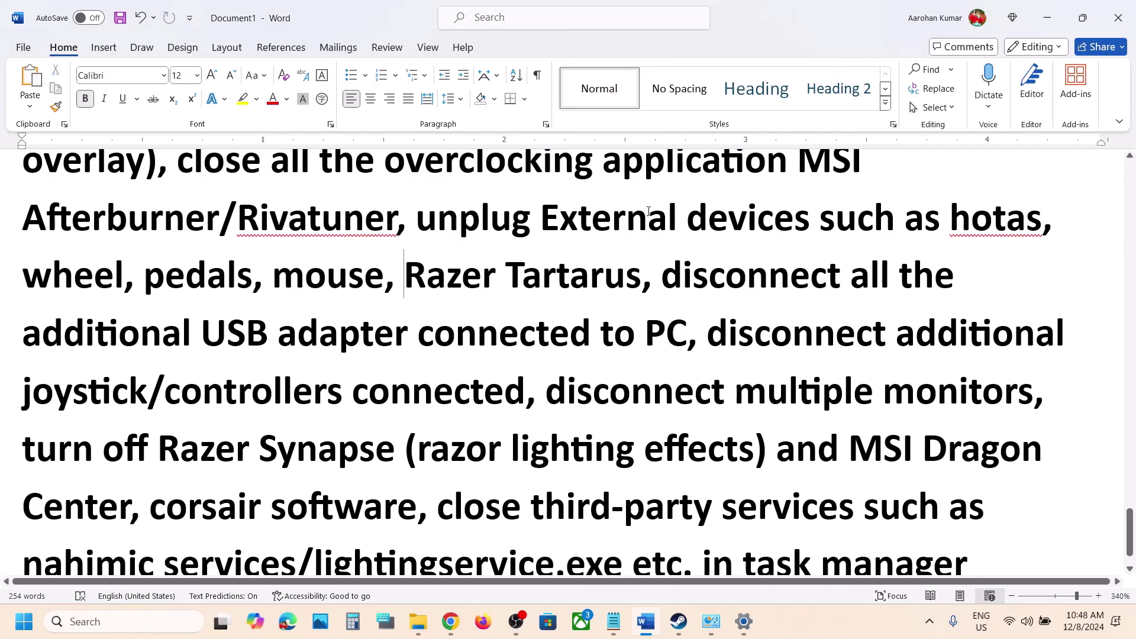
- Highlight the external devices, multiple monitors and third-party services items, then bring Steam forward
{"action": "left_click_drag", "start_coordinate": [626, 216], "coordinate": [687, 329]}
{"action": "scroll", "coordinate": [731, 290], "scroll_direction": "down", "scroll_amount": 1}
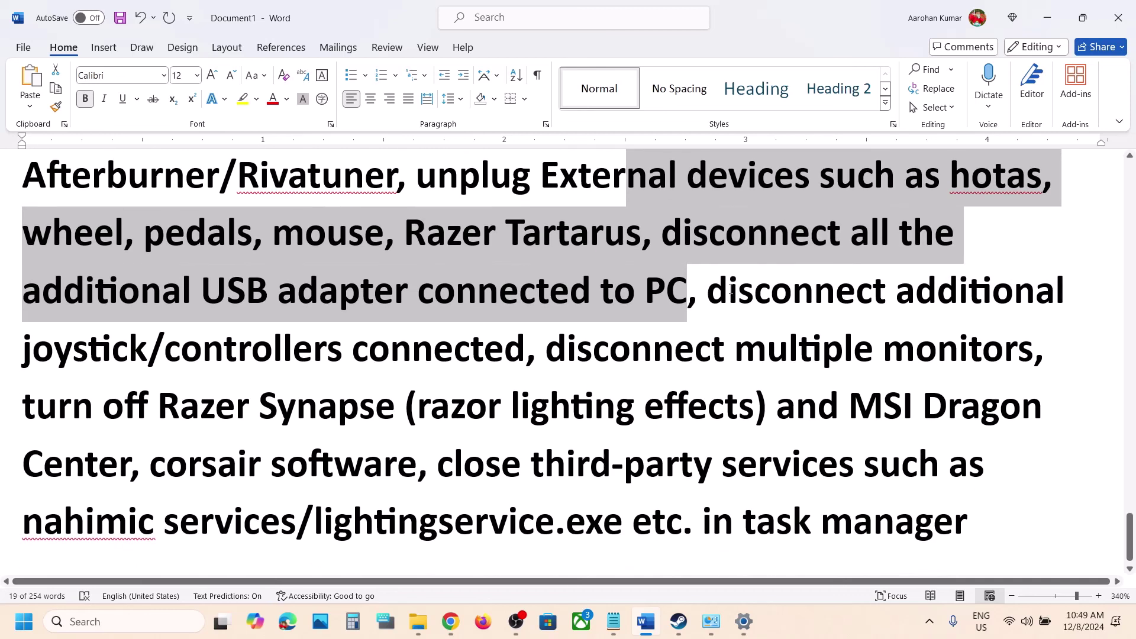
{"action": "left_click_drag", "start_coordinate": [716, 290], "coordinate": [1033, 353]}
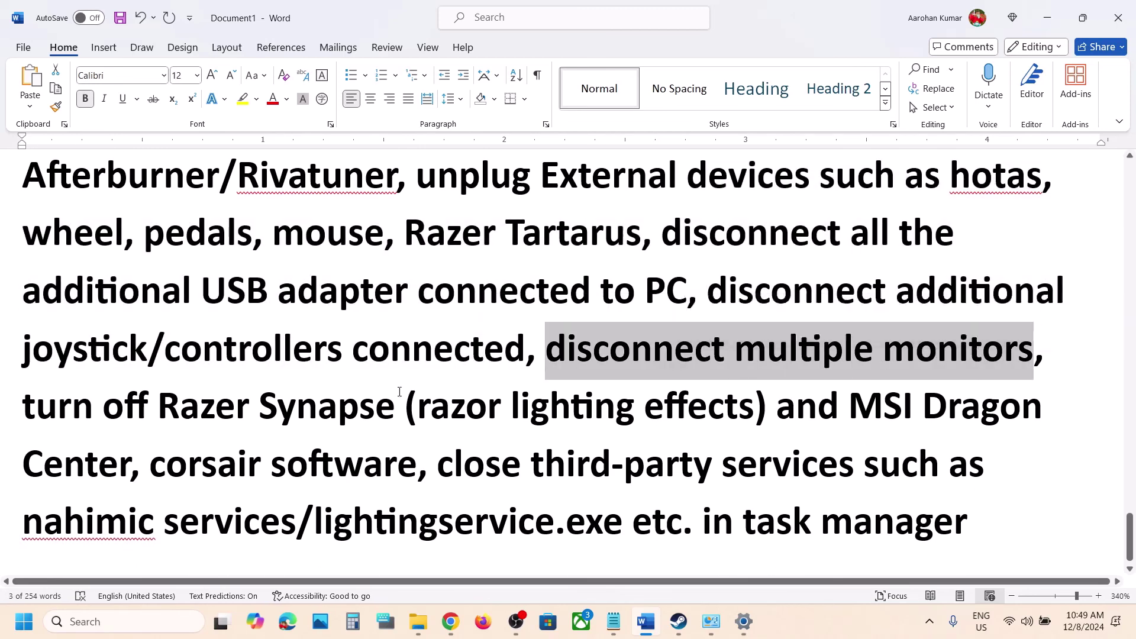
{"action": "scroll", "coordinate": [400, 392], "scroll_direction": "down", "scroll_amount": 1}
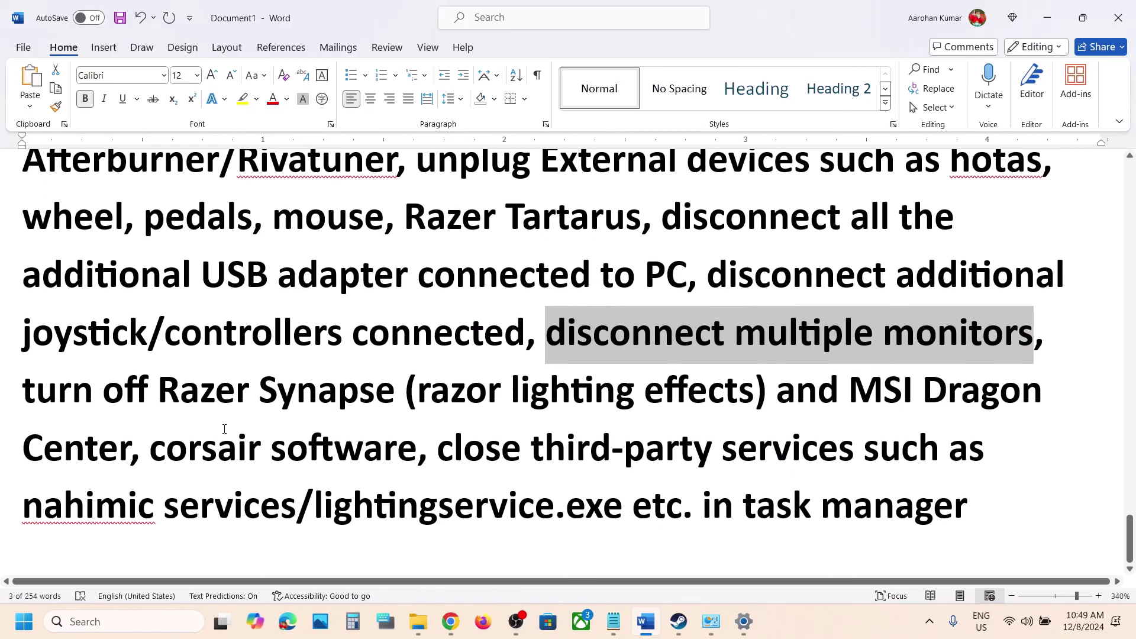
{"action": "left_click_drag", "start_coordinate": [57, 393], "coordinate": [887, 550]}
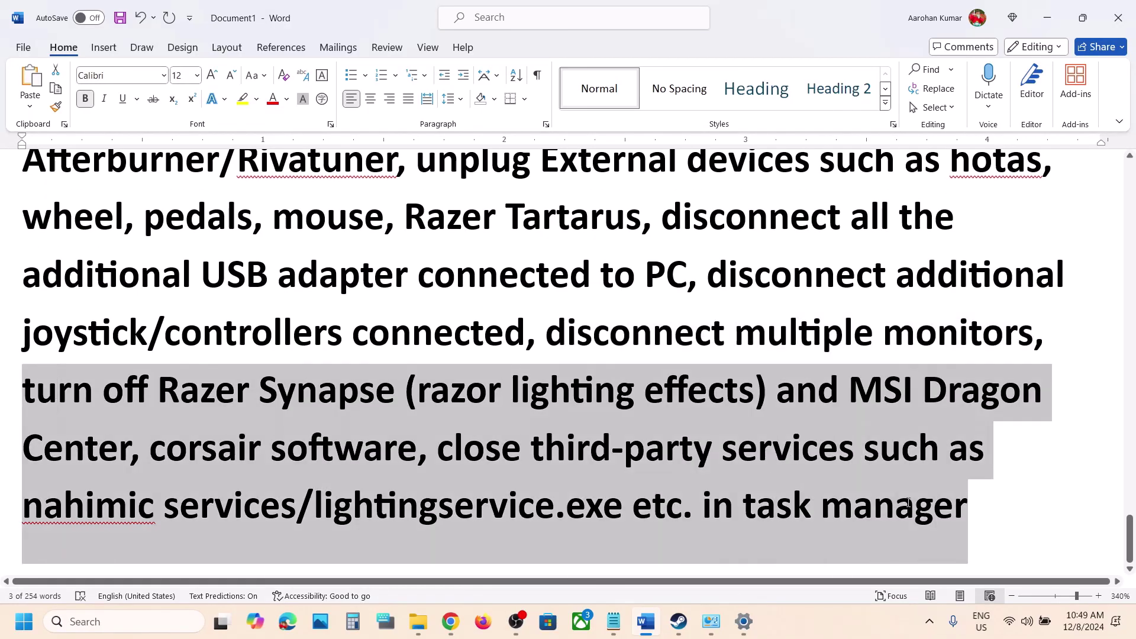
{"action": "key", "text": "ctrl+Home"}
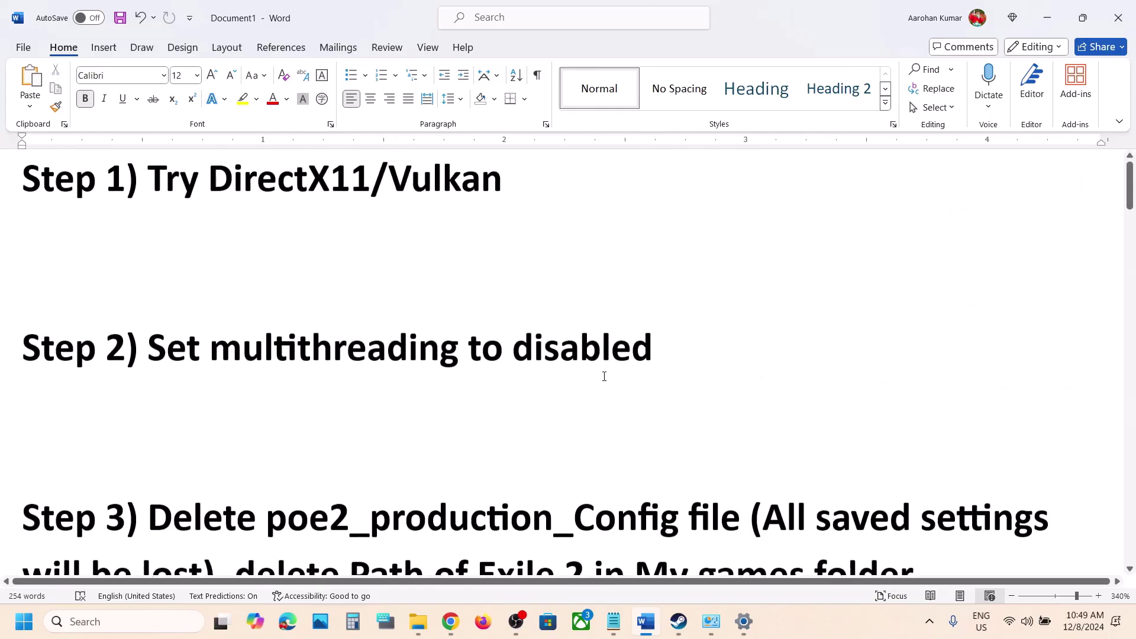
{"action": "left_click", "coordinate": [678, 621]}
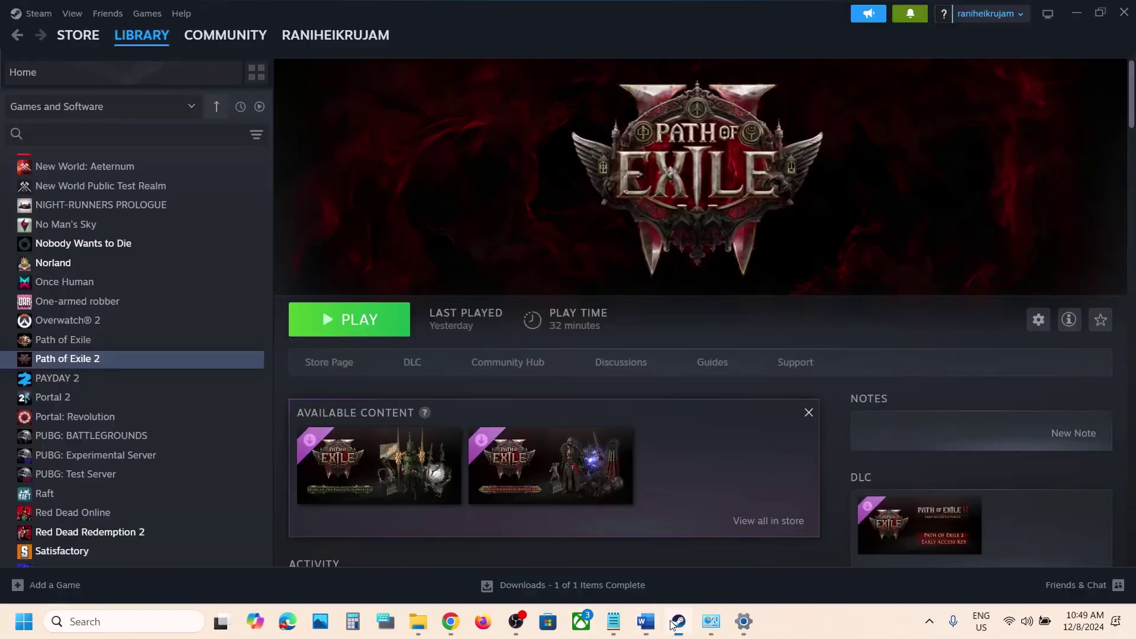